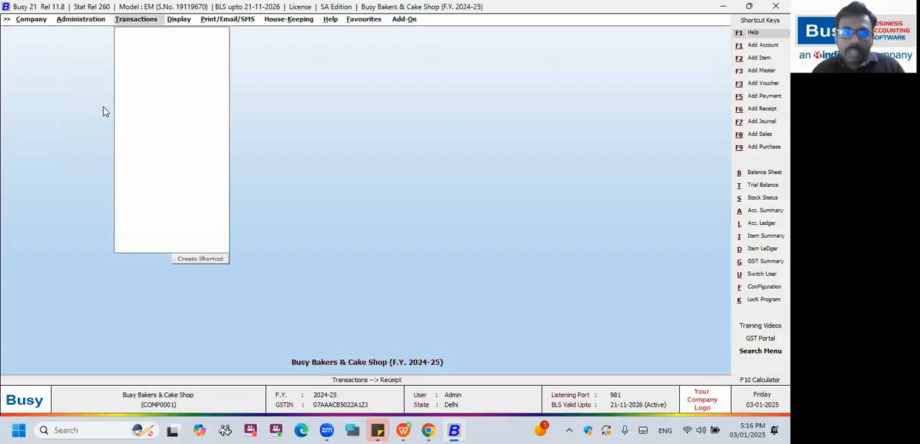
# Open the My Dash Board report for 03-01-2025 with sale and purchase returns included.
pyautogui.press('Down')
pyautogui.press('Down')
pyautogui.press('Down')
pyautogui.press('Down')
pyautogui.press('Down')
pyautogui.press('Down')
pyautogui.press('Down')
pyautogui.press('Down')
pyautogui.press('Down')
pyautogui.press('Down')
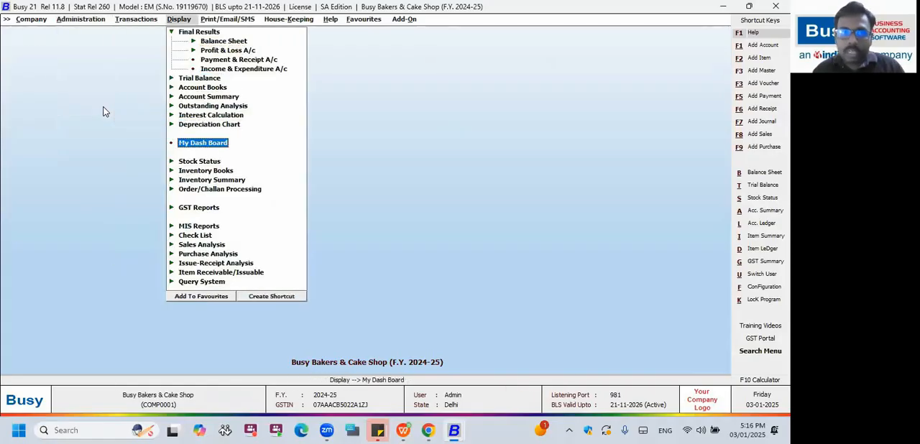
pyautogui.press('Return')
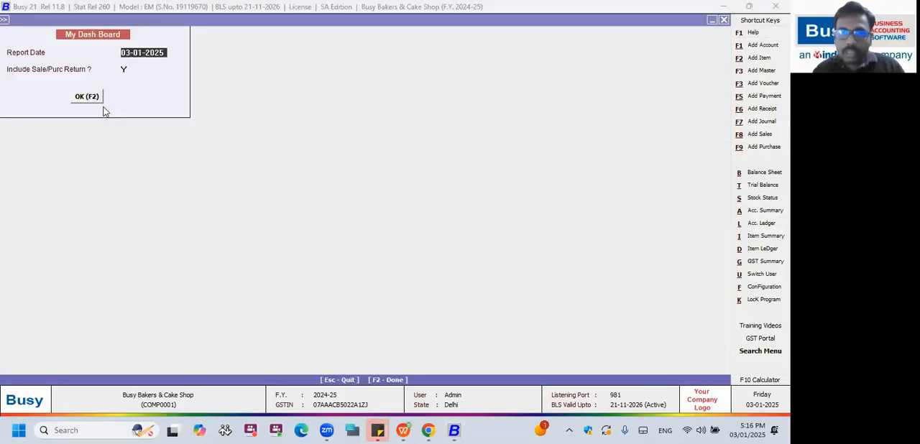
pyautogui.click(100, 102)
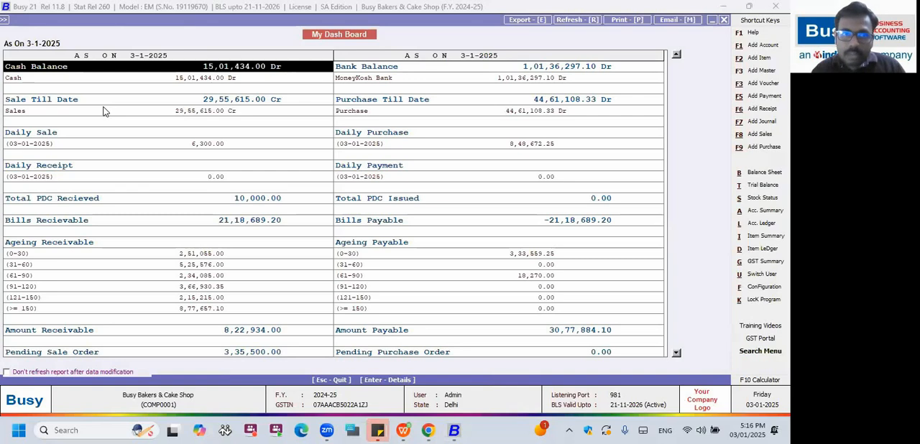
# View the Cash account ledger behind the dashboard's Cash Balance and return to the dashboard.
pyautogui.press('Right')
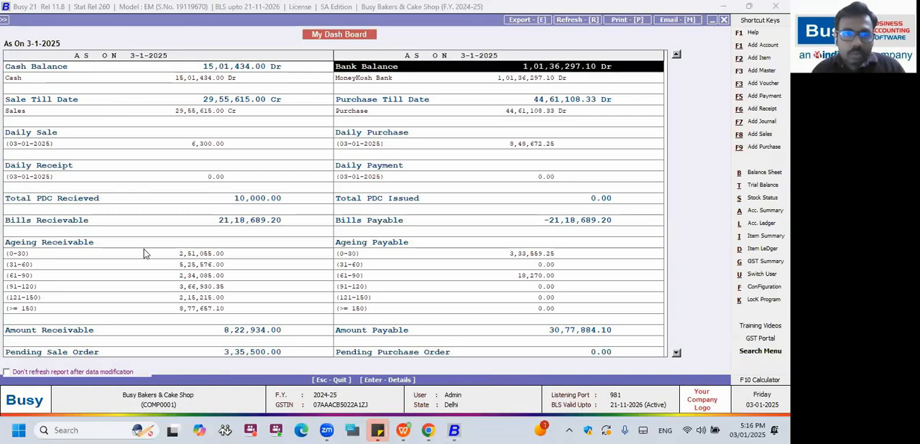
pyautogui.press('Right')
pyautogui.press('Return')
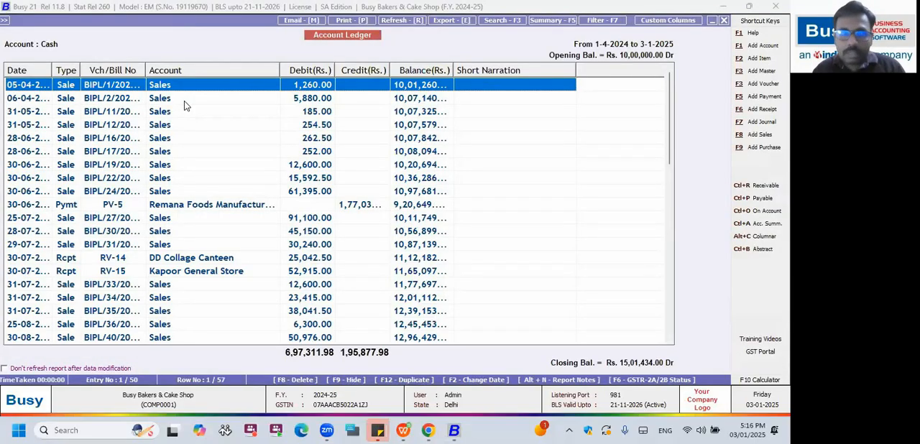
pyautogui.press('Escape')
# Review Sale Till Date and Purchase Till Date, and view the Purchase Register behind the Daily Purchase figure.
pyautogui.press('Down')
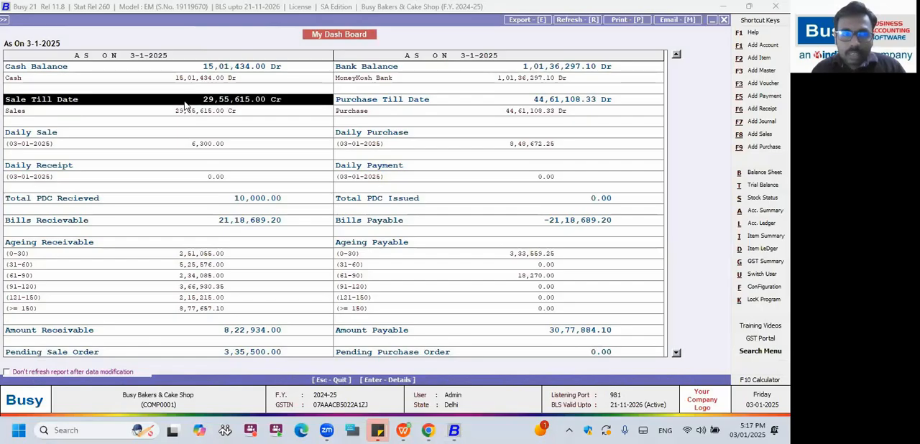
pyautogui.press('Right')
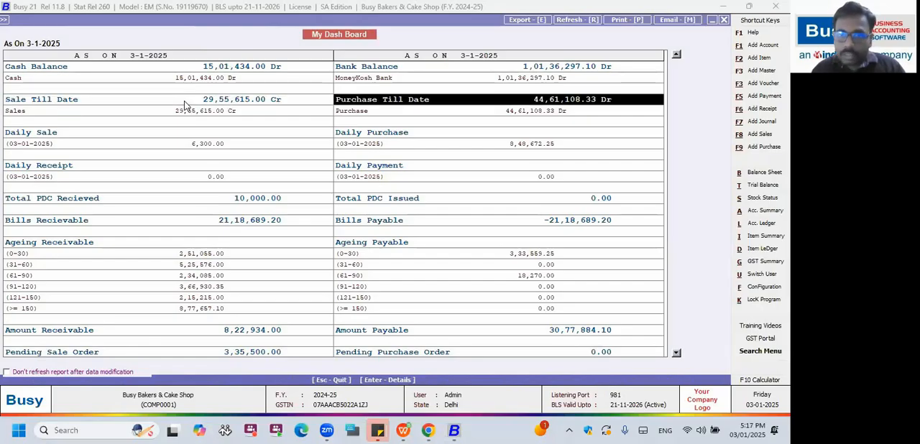
pyautogui.press('Down')
pyautogui.press('Left')
pyautogui.press('Down')
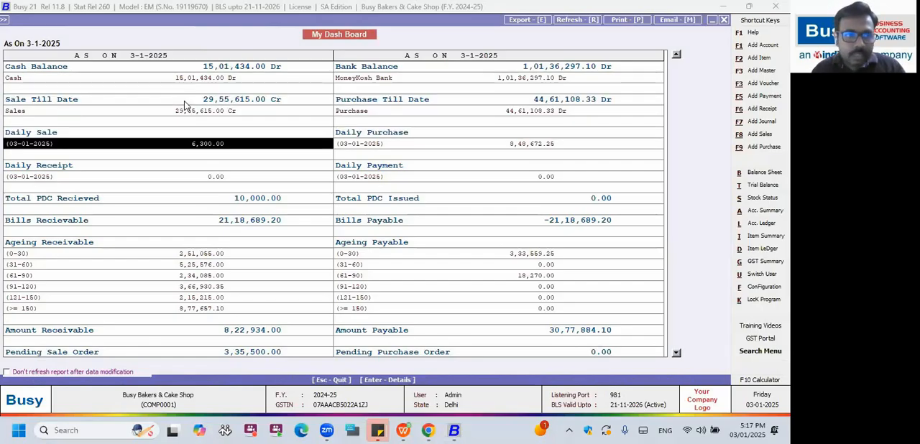
pyautogui.press('Right')
pyautogui.press('Return')
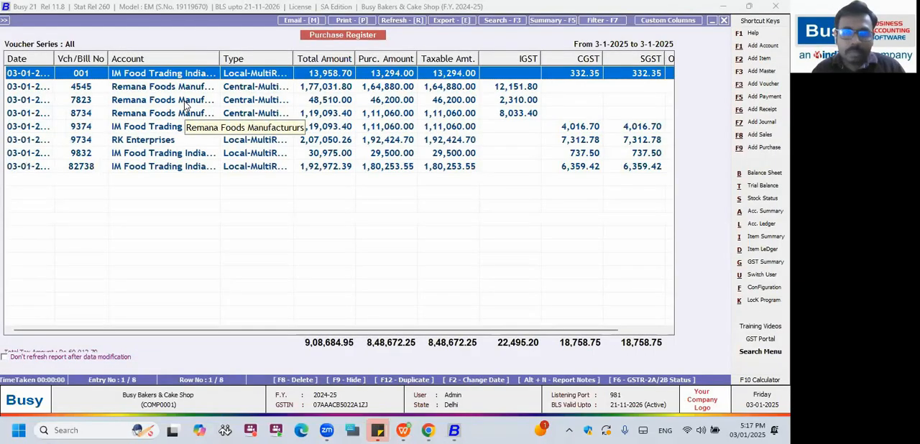
pyautogui.press('Escape')
# Look over Daily Receipt and Daily Payment, and view the PDC Summary behind Total PDC Received.
pyautogui.press('Left')
pyautogui.press('Down')
pyautogui.press('Down')
pyautogui.press('Down')
pyautogui.press('Right')
pyautogui.press('Down')
pyautogui.press('Down')
pyautogui.press('Left')
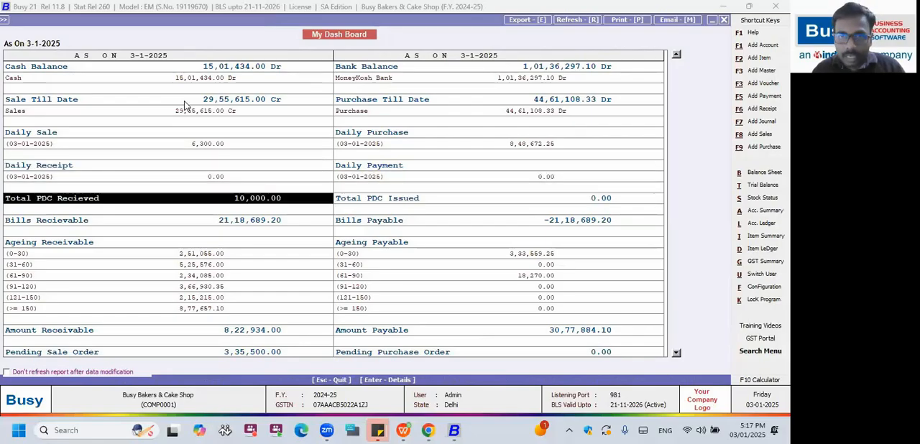
pyautogui.click(184, 101)
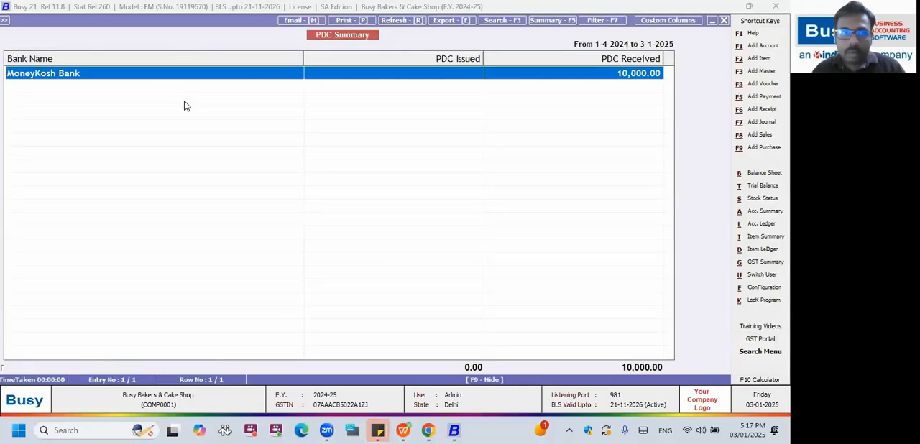
pyautogui.press('Escape')
# Examine the pending sale bills in the Bills Receivable report and return to the dashboard.
pyautogui.press('Down')
pyautogui.press('Return')
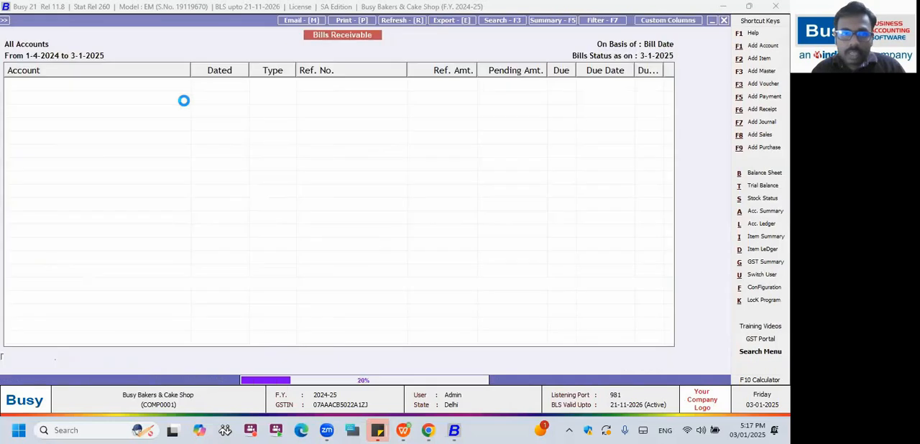
pyautogui.press('Down')
pyautogui.press('Down')
pyautogui.press('Down')
pyautogui.press('Down')
pyautogui.press('Down')
pyautogui.press('Down')
pyautogui.press('Down')
pyautogui.press('Down')
pyautogui.press('Down')
pyautogui.press('Up')
pyautogui.press('Up')
pyautogui.press('Up')
pyautogui.press('Up')
pyautogui.press('Up')
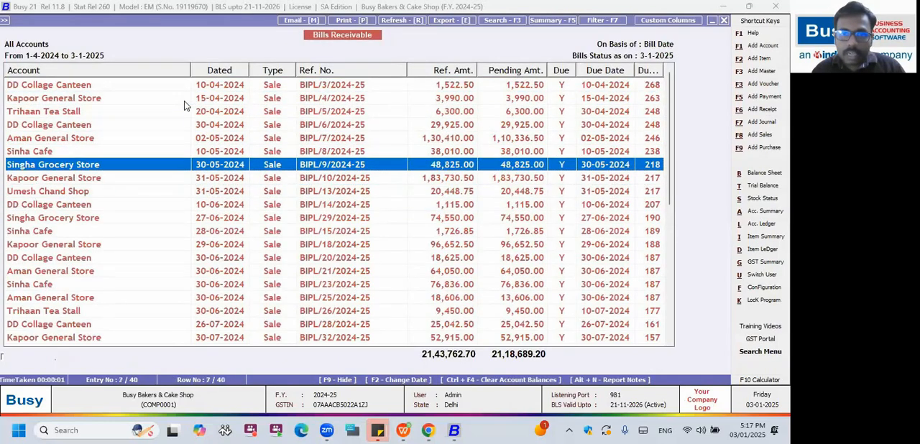
pyautogui.press('Up')
pyautogui.press('Up')
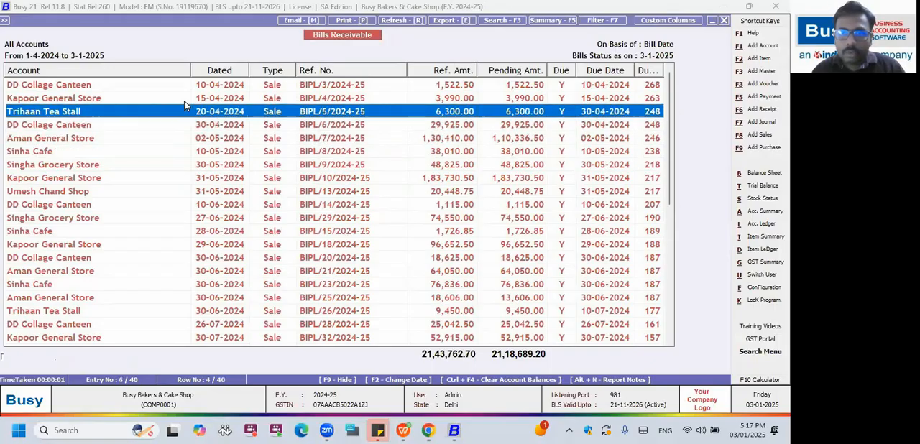
pyautogui.press('Escape')
# Check the Bills Payable details and the 31-60 day entry under Ageing Receivable.
pyautogui.press('Return')
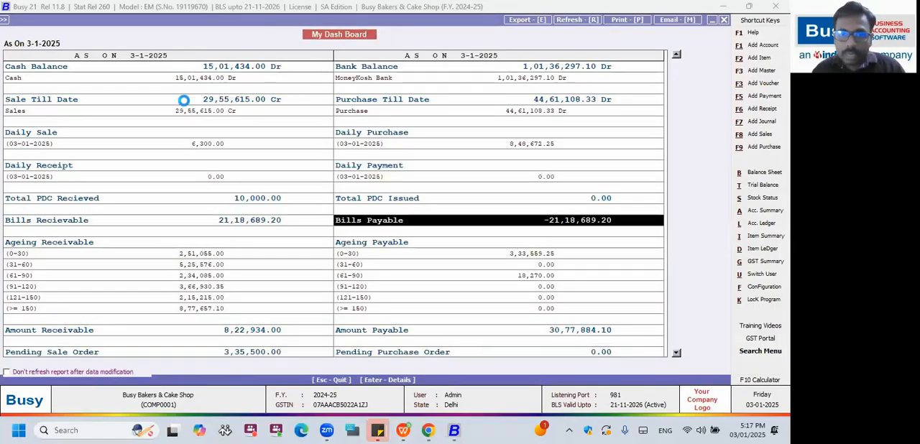
pyautogui.press('Escape')
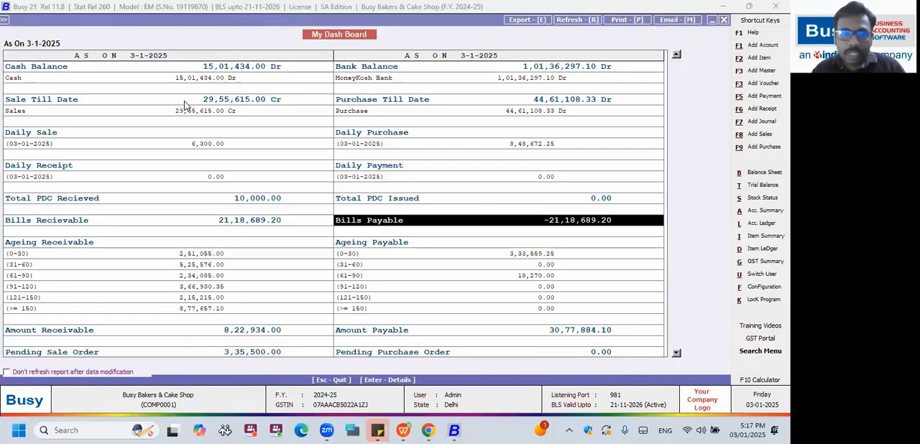
pyautogui.press('Left')
pyautogui.press('Down')
pyautogui.press('Down')
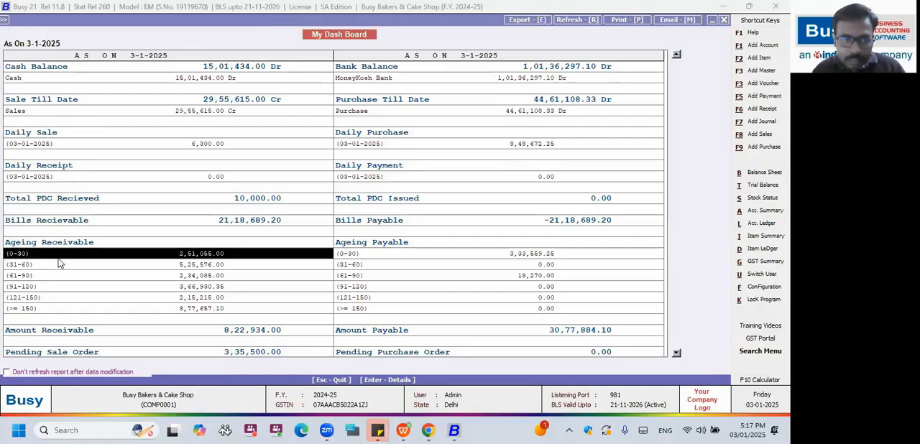
pyautogui.click(156, 264)
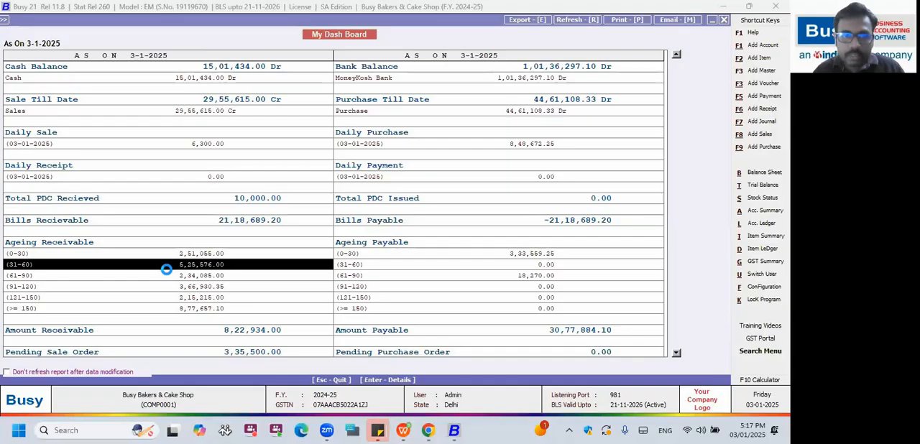
pyautogui.press('Return')
pyautogui.press('Escape')
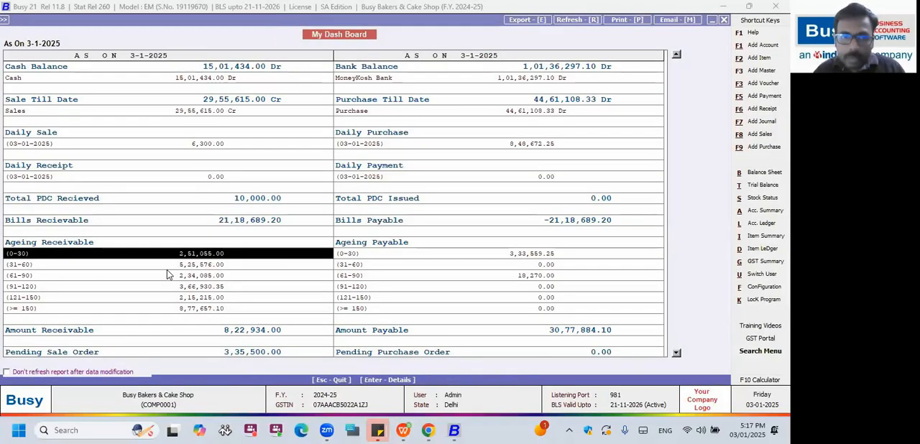
# View the Pending Sales Orders and Pending Purchase Orders reports from the dashboard.
pyautogui.press('Down')
pyautogui.press('Down')
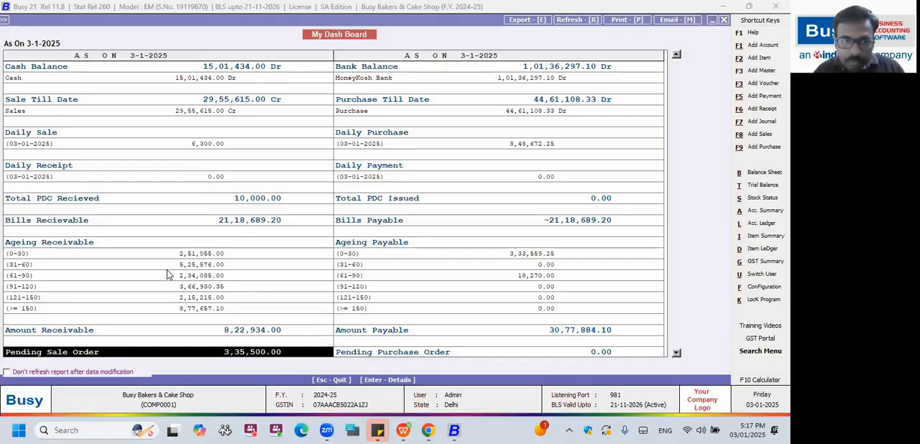
pyautogui.press('Return')
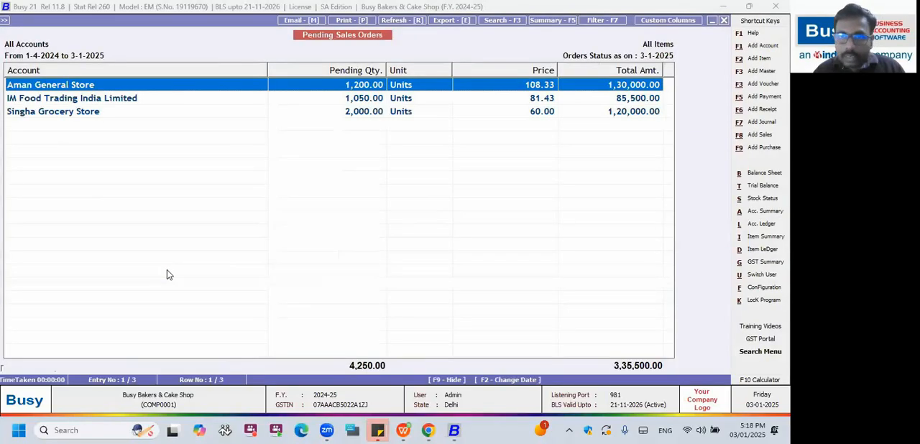
pyautogui.press('Escape')
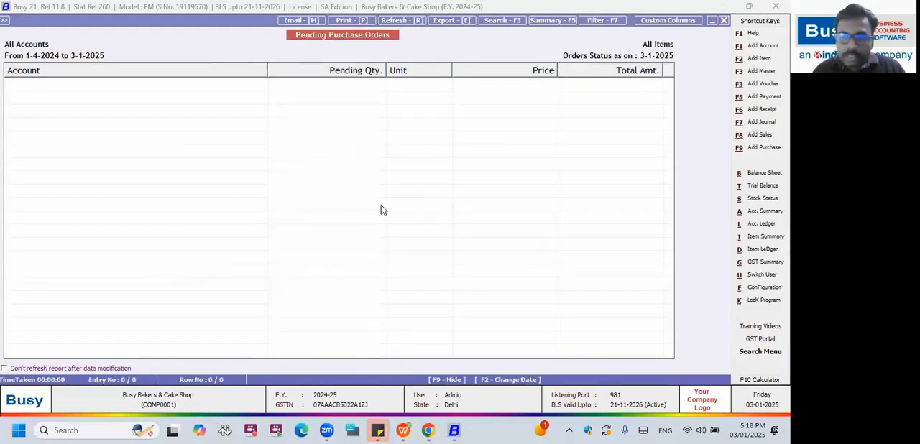
pyautogui.press('Escape')
# View the item-wise Stock Status report behind the dashboard's Closing Stock and return to the dashboard.
pyautogui.click(677, 355)
pyautogui.click(677, 356)
pyautogui.click(677, 356)
pyautogui.click(678, 355)
pyautogui.click(677, 355)
pyautogui.click(677, 355)
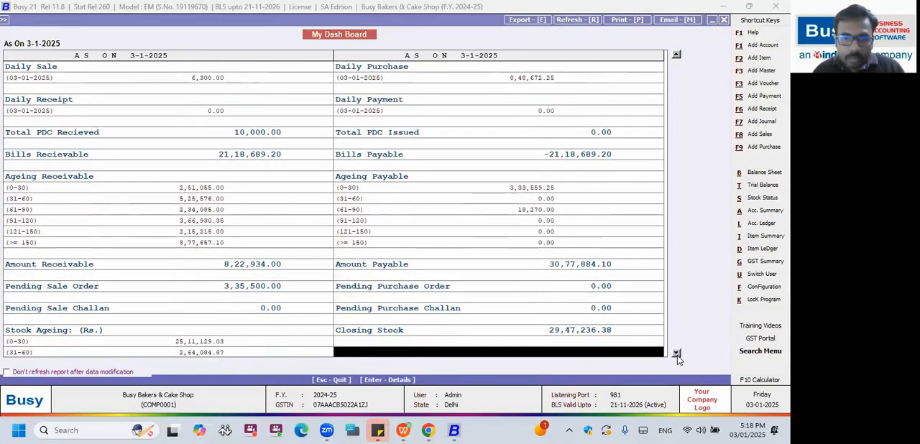
pyautogui.click(432, 331)
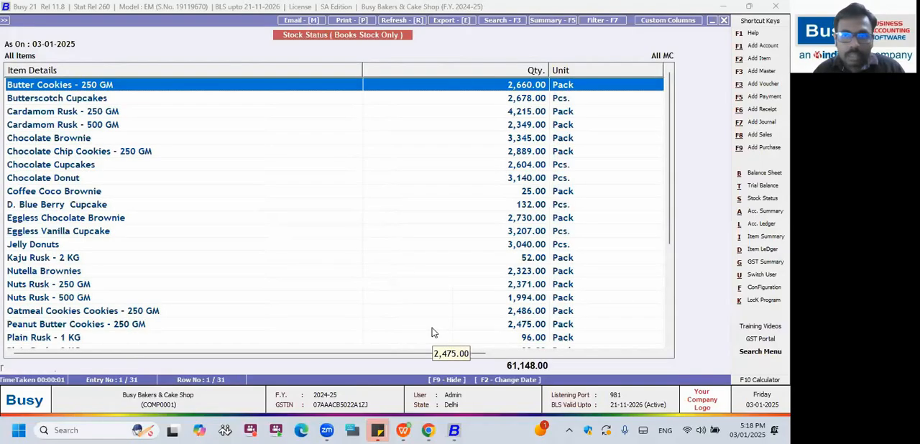
pyautogui.press('Escape')
# Examine the Stock Ageing brackets, the Profit and the Profit for the day on the dashboard.
pyautogui.press('Left')
pyautogui.press('Down')
pyautogui.press('Down')
pyautogui.press('Down')
pyautogui.press('Down')
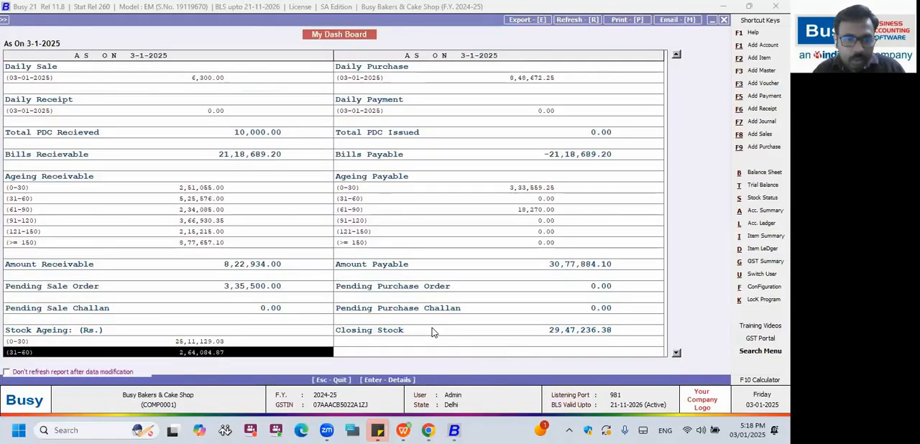
pyautogui.press('Down')
pyautogui.press('Down')
pyautogui.press('Down')
pyautogui.press('Down')
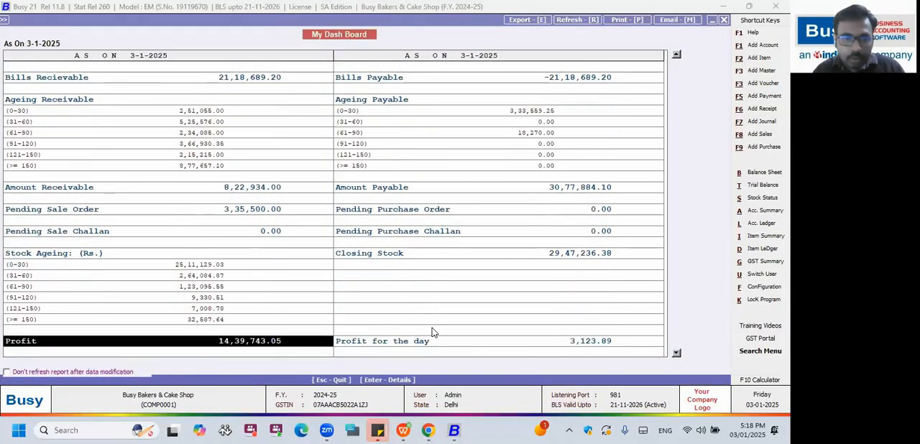
pyautogui.press('Right')
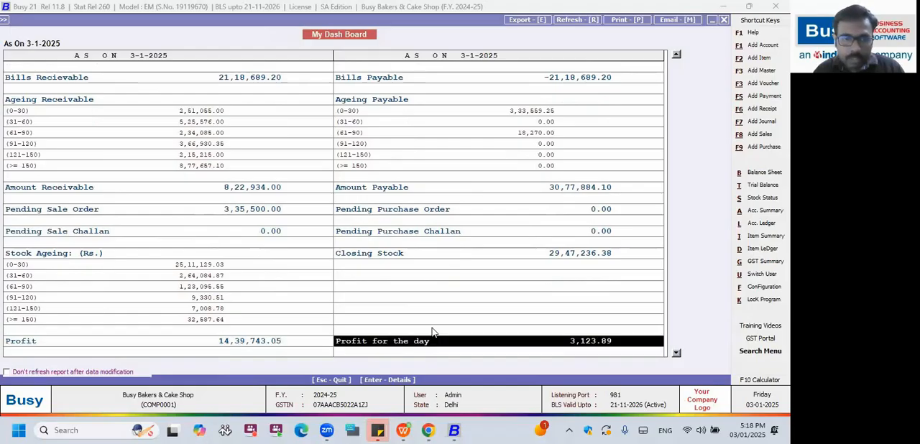
# Examine the dashboard's top items, both transaction-wise and amount-wise.
pyautogui.press('Down')
pyautogui.press('Down')
pyautogui.press('Down')
pyautogui.press('Down')
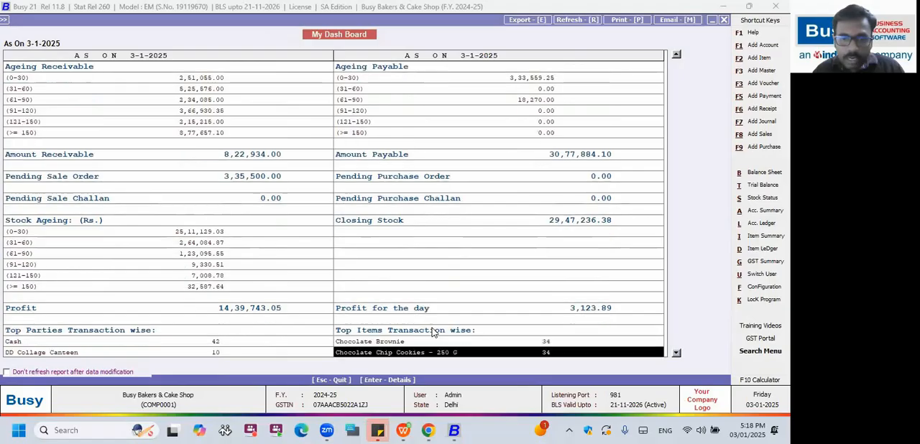
pyautogui.press('Down')
pyautogui.press('Down')
pyautogui.press('Down')
pyautogui.press('Down')
pyautogui.press('Down')
pyautogui.press('Down')
pyautogui.press('Down')
pyautogui.press('Down')
pyautogui.press('Down')
pyautogui.press('Up')
pyautogui.press('Up')
pyautogui.press('Down')
pyautogui.press('Down')
pyautogui.press('Down')
pyautogui.press('Down')
pyautogui.press('Up')
pyautogui.press('Up')
pyautogui.press('Up')
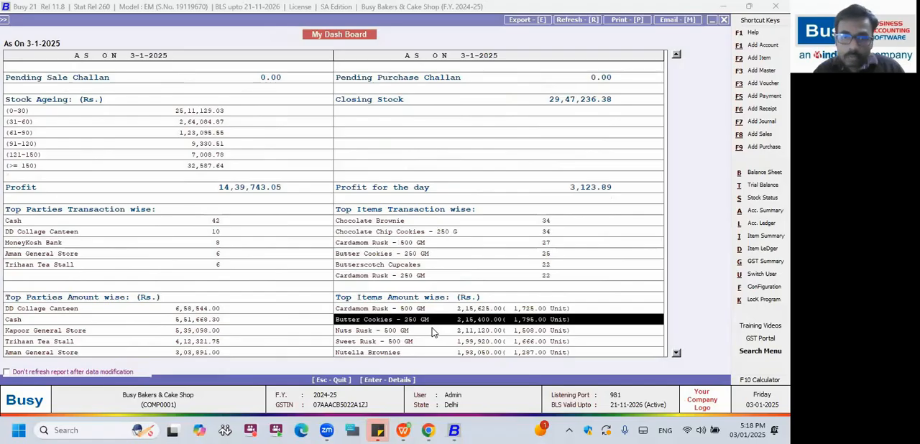
# Examine the dashboard's top parties, both transaction-wise and amount-wise.
pyautogui.press('Up')
pyautogui.press('Up')
pyautogui.press('Up')
pyautogui.press('Up')
pyautogui.press('Left')
pyautogui.press('Down')
pyautogui.press('Down')
pyautogui.press('Down')
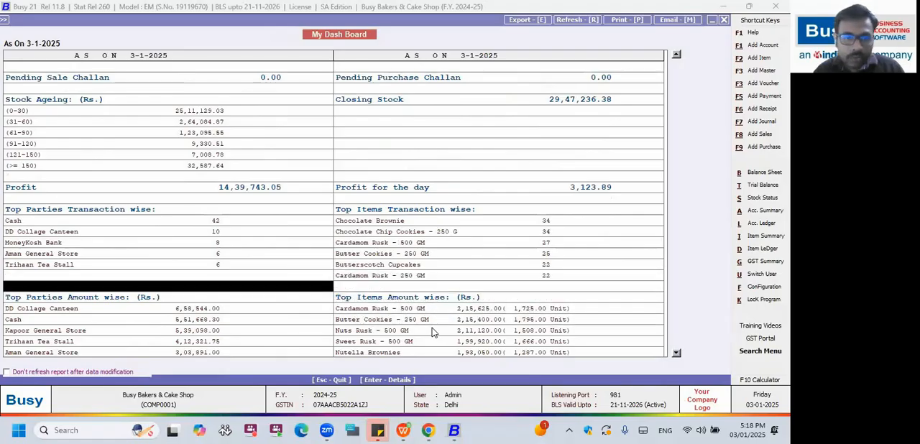
pyautogui.press('Down')
pyautogui.press('Up')
pyautogui.press('Up')
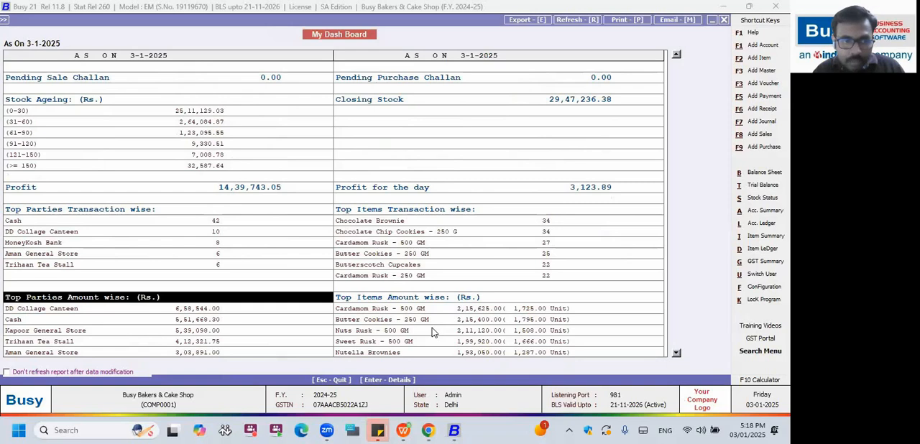
pyautogui.press('Down')
pyautogui.press('Down')
pyautogui.press('Down')
pyautogui.press('Up')
pyautogui.press('Up')
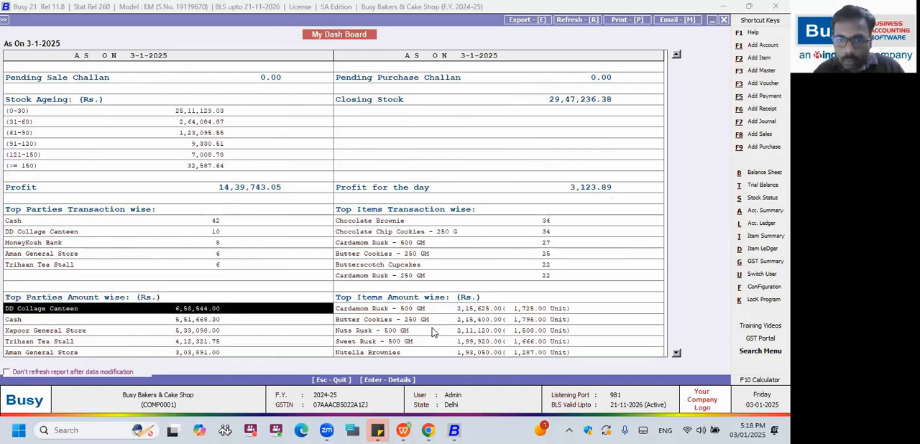
pyautogui.press('Down')
pyautogui.press('Down')
pyautogui.press('Down')
pyautogui.press('Down')
pyautogui.press('Down')
pyautogui.press('Down')
pyautogui.press('Down')
pyautogui.press('Down')
pyautogui.press('Down')
pyautogui.press('Down')
pyautogui.press('Down')
pyautogui.press('Down')
# Examine the dashboard sections for items with maximum, minimum and reorder levels.
pyautogui.press('Right')
pyautogui.press('Up')
pyautogui.press('Up')
pyautogui.press('Down')
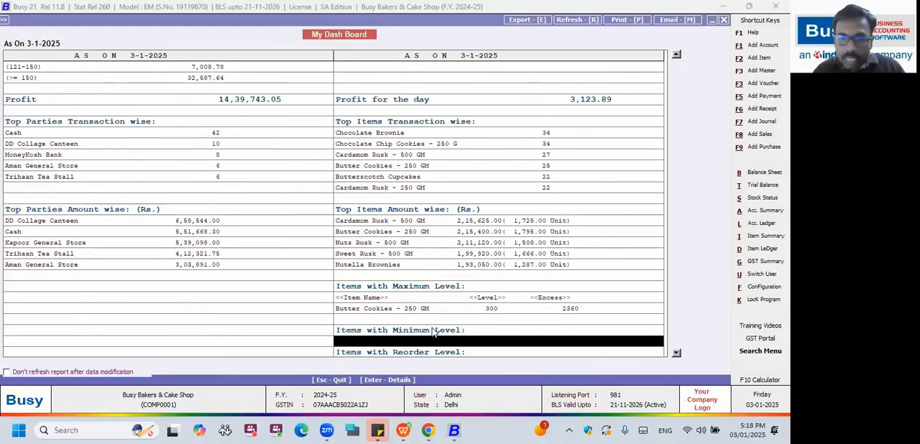
pyautogui.press('Down')
pyautogui.press('Up')
pyautogui.press('Up')
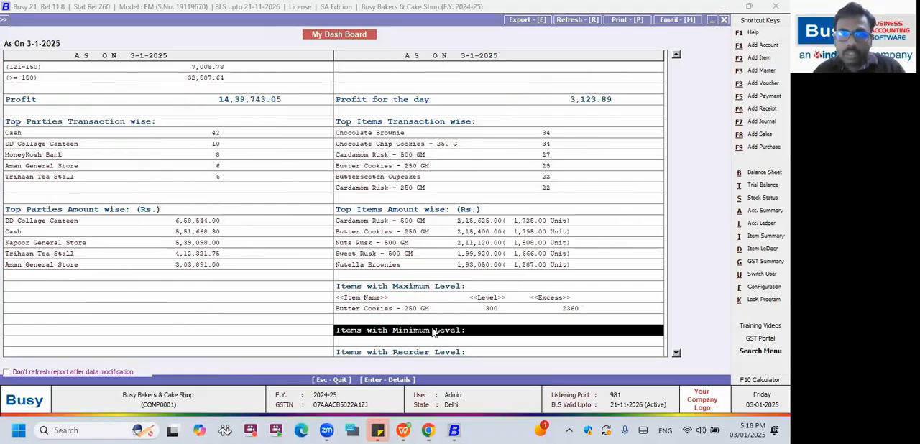
pyautogui.press('Up')
pyautogui.press('Up')
pyautogui.press('Up')
pyautogui.press('Up')
pyautogui.press('Up')
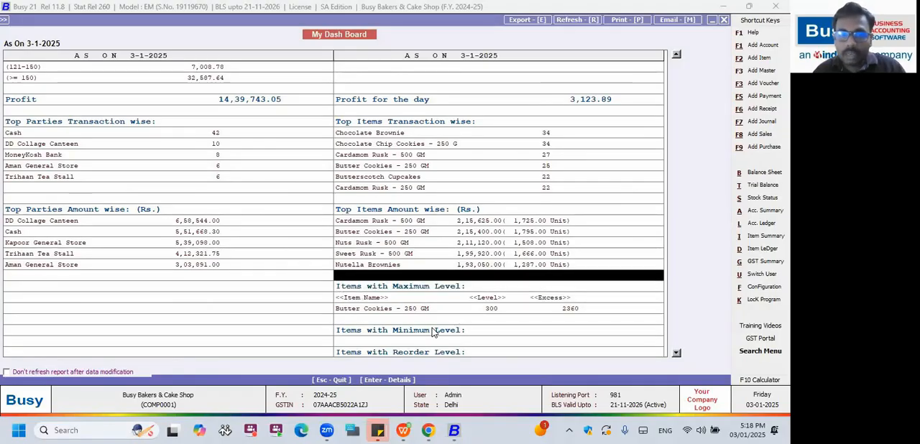
# Close the dashboard report and open the User Dash Board Configuration from the Administration settings.
pyautogui.press('Escape')
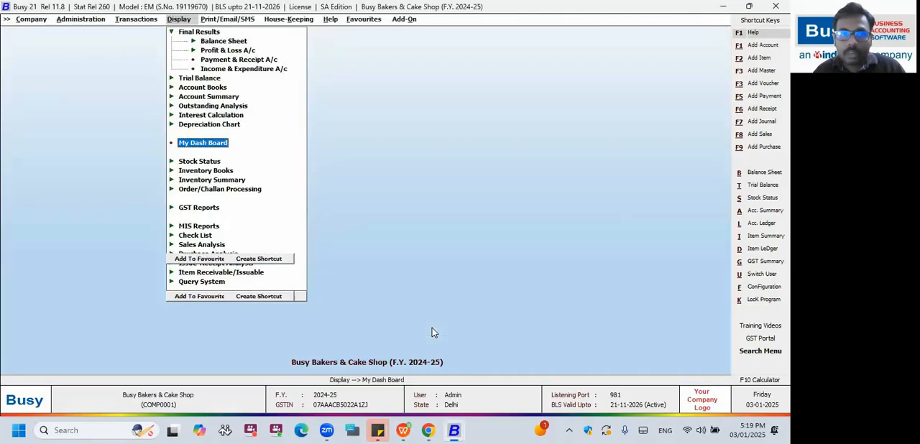
pyautogui.press('Left')
pyautogui.press('Left')
pyautogui.press('Left')
pyautogui.press('Right')
pyautogui.press('Up')
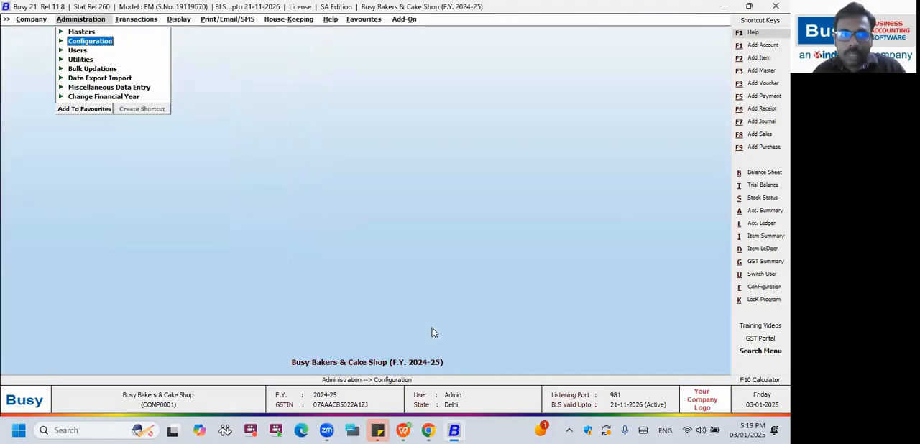
pyautogui.press('Right')
pyautogui.press('Down')
pyautogui.press('Down')
pyautogui.press('Down')
pyautogui.press('Down')
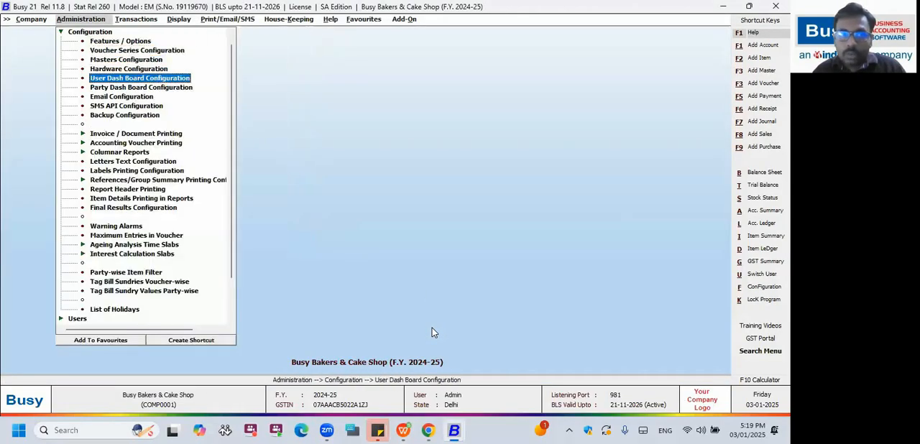
pyautogui.press('Return')
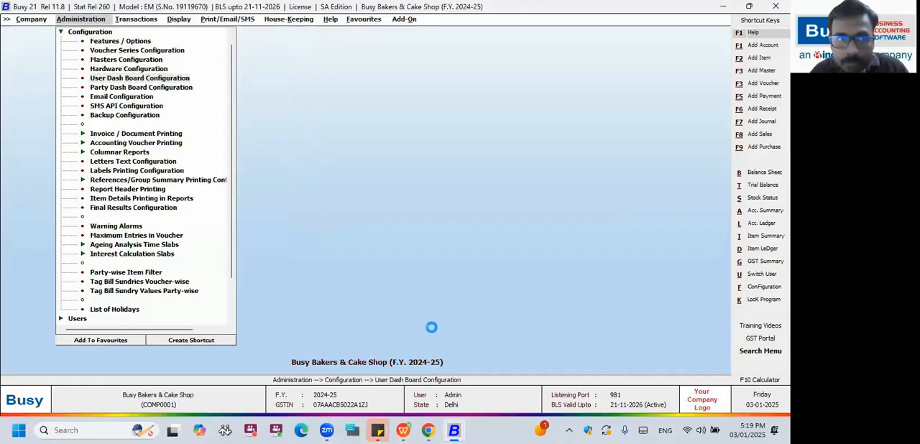
# Load the Admin user's dashboard configuration to review which options are enabled.
pyautogui.press('Down')
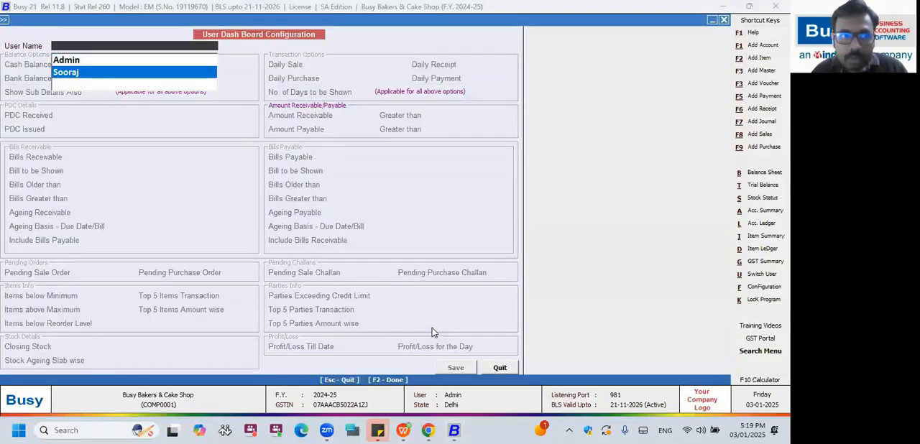
pyautogui.press('Up')
pyautogui.press('Return')
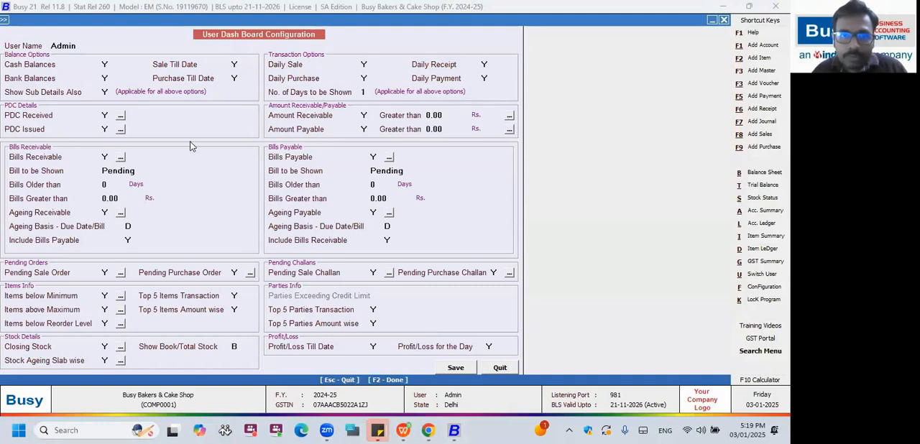
pyautogui.click(106, 65)
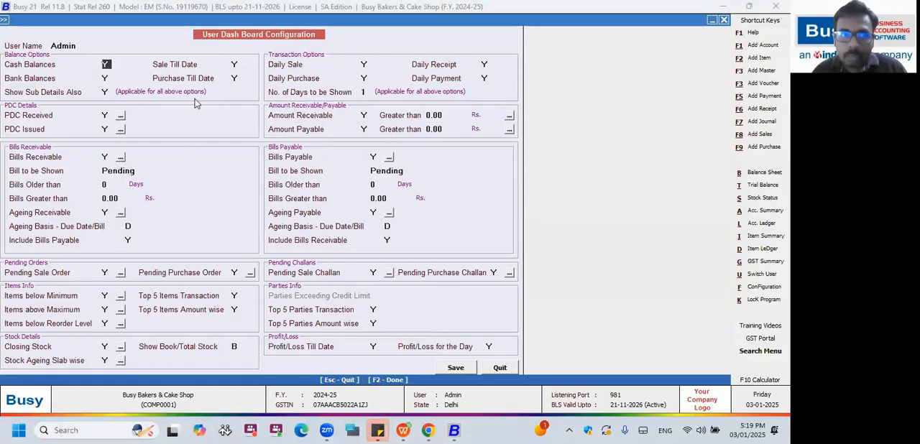
# Leave the Admin settings and reopen the User Dash Board Configuration for the other, non-Admin user.
pyautogui.press('Escape')
pyautogui.press('Return')
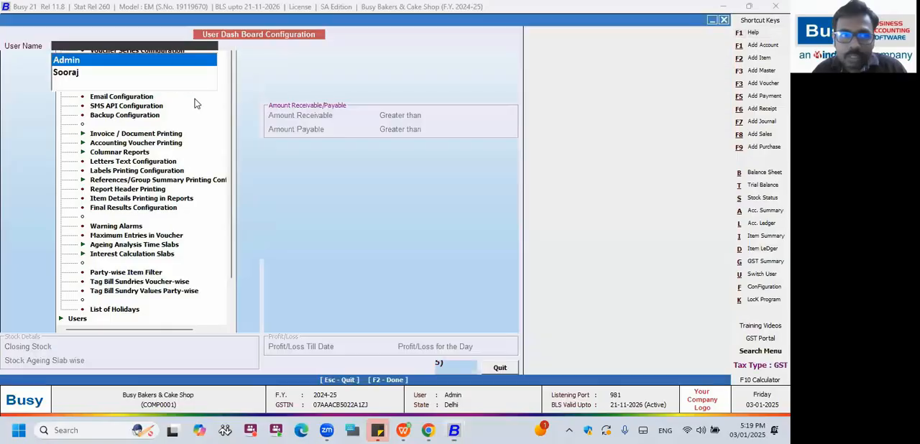
pyautogui.press('Return')
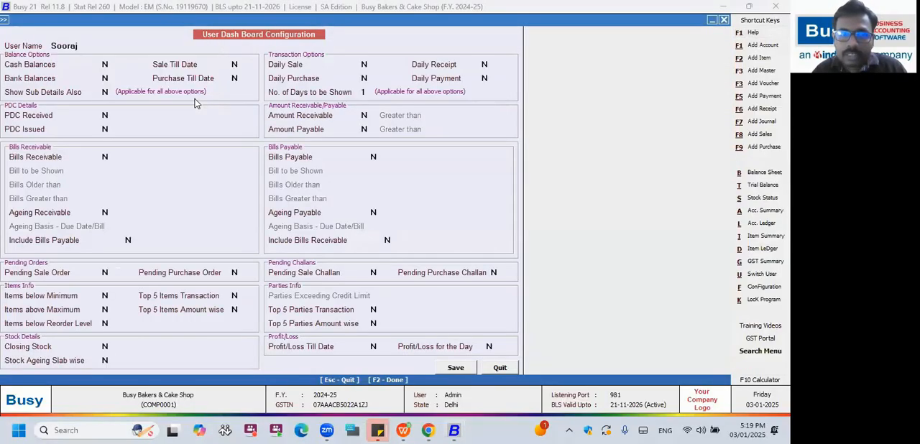
pyautogui.click(106, 65)
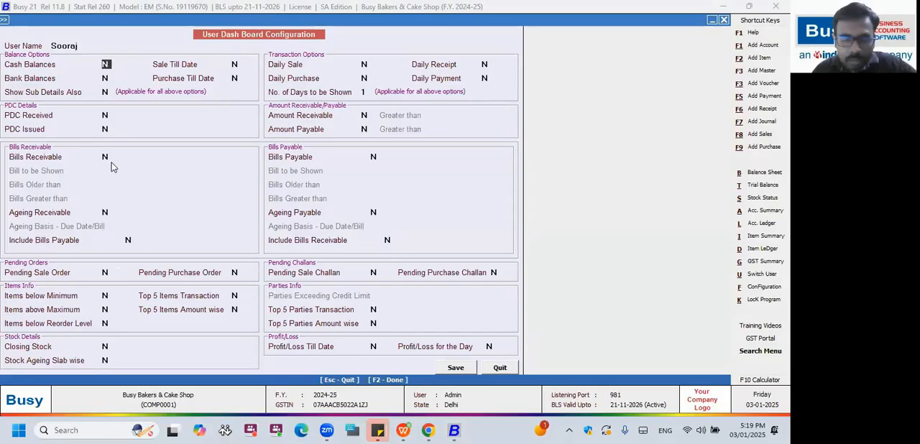
# Set Pending Sale Order, Pending Purchase Order, Pending Sale Challan, Pending Purchase Challan and Include Bills Receivable to Y.
pyautogui.click(108, 275)
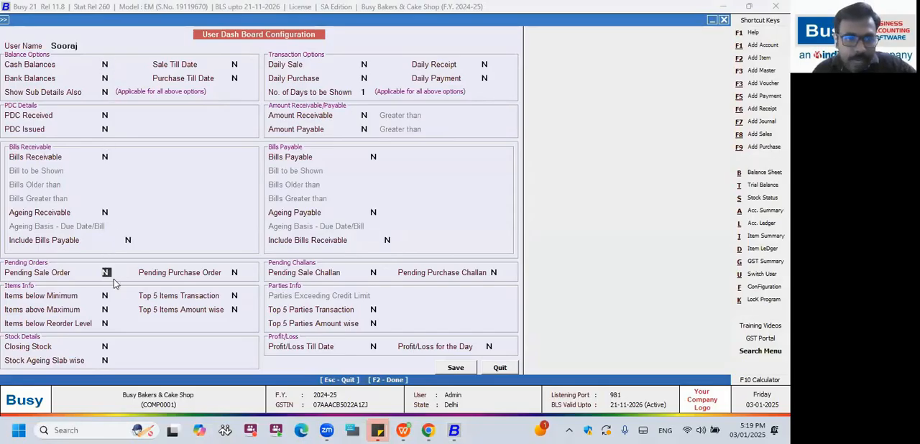
pyautogui.write('Y')
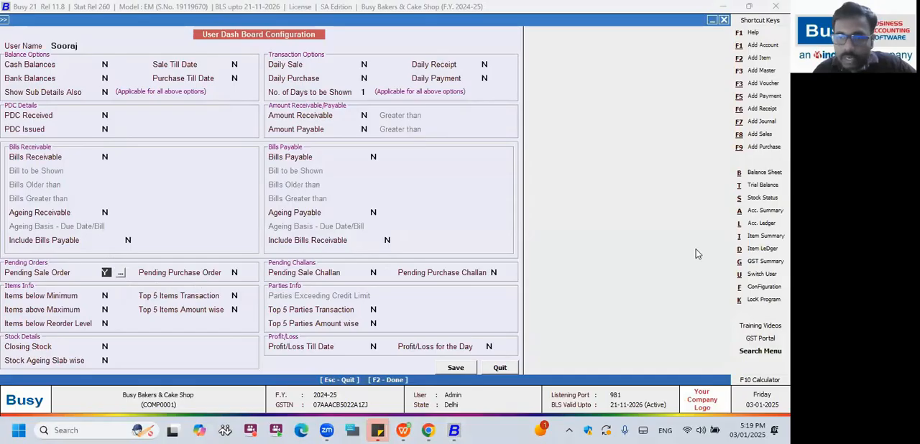
pyautogui.click(237, 273)
pyautogui.write('Y')
pyautogui.click(372, 273)
pyautogui.write('Y')
pyautogui.click(496, 272)
pyautogui.write('Y')
pyautogui.click(385, 240)
pyautogui.write('Y')
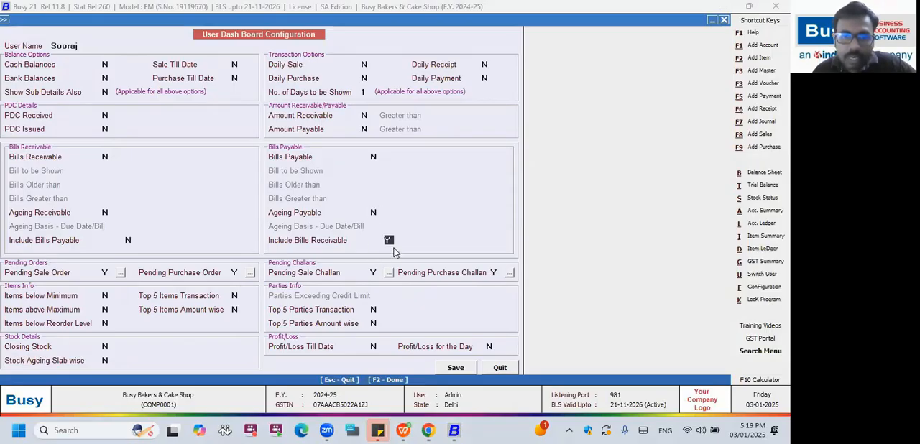
# Set Daily Sale, Daily Purchase, Daily Receipt and Daily Payment to Y in the transaction options.
pyautogui.click(364, 65)
pyautogui.write('Y')
pyautogui.click(366, 79)
pyautogui.write('Y')
pyautogui.click(484, 64)
pyautogui.write('Y')
pyautogui.click(486, 79)
pyautogui.write('Y')
# Set the number of days to be shown for the transaction options to 9.
pyautogui.click(365, 92)
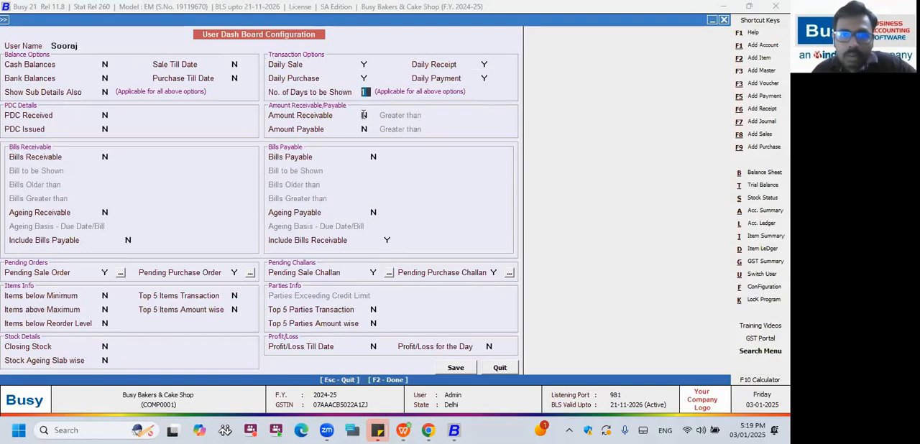
pyautogui.press('BackSpace')
pyautogui.write('9')
pyautogui.press('Return')
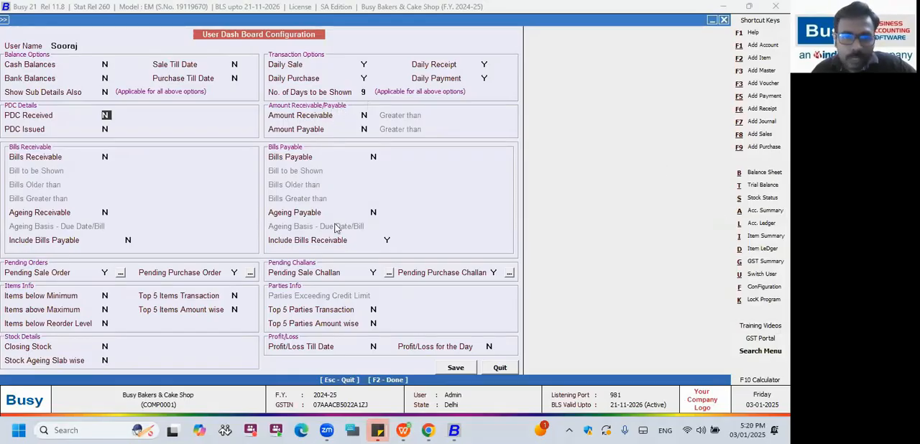
# Enable Bills Receivable for pending bills older than 10 days and greater than Rs. 10,000.
pyautogui.click(107, 157)
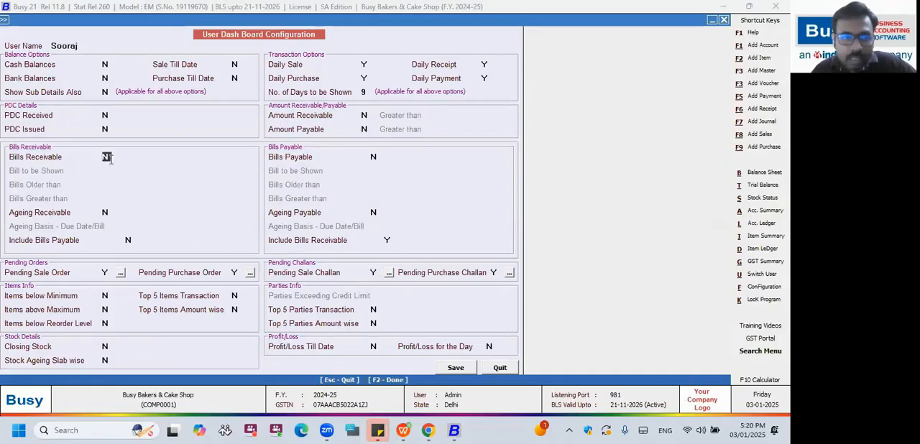
pyautogui.press('y')
pyautogui.press('Return')
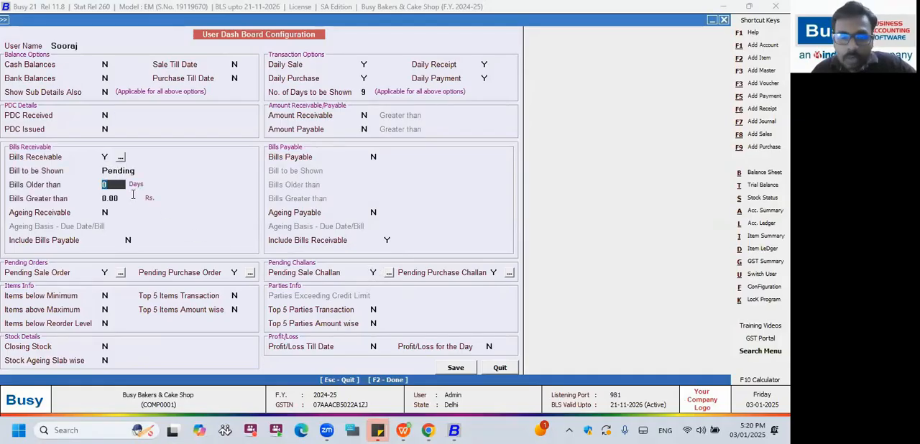
pyautogui.write('10')
pyautogui.press('Return')
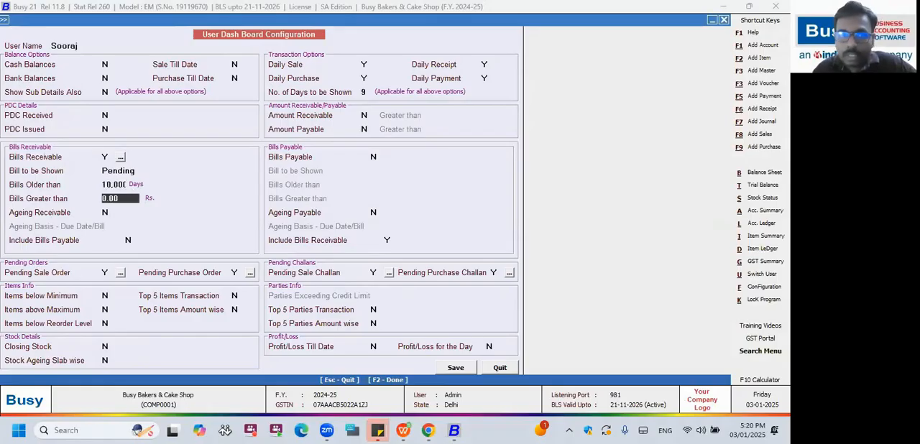
pyautogui.press('Up')
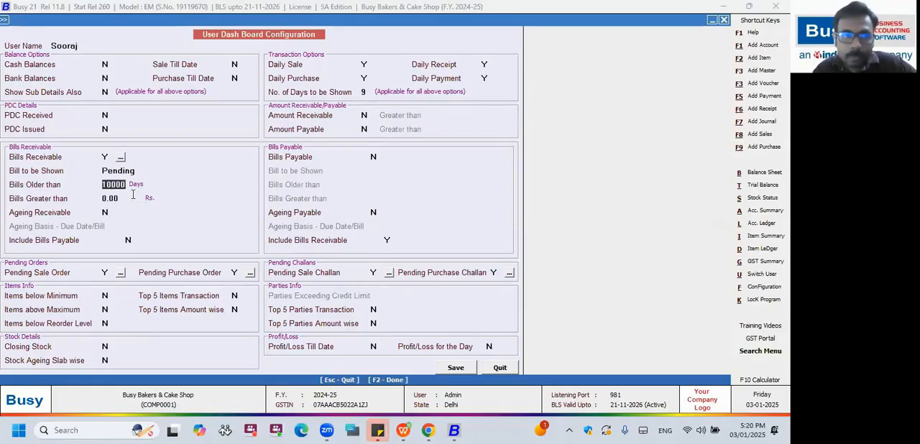
pyautogui.write('10')
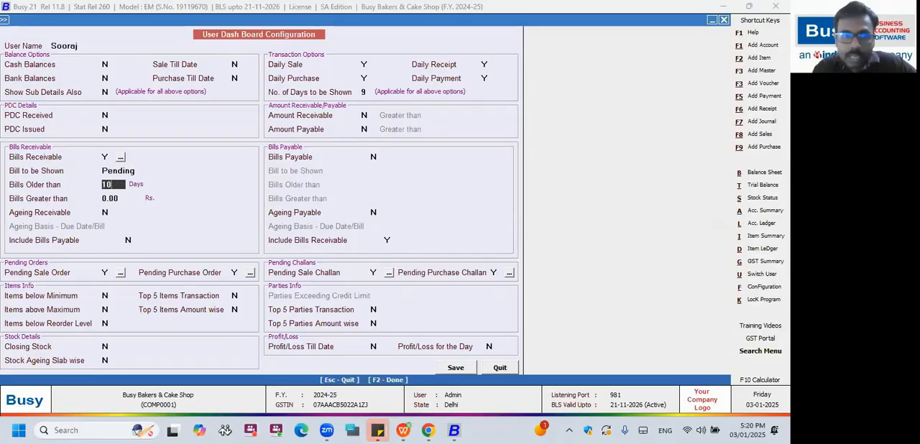
pyautogui.press('Return')
pyautogui.write('10K')
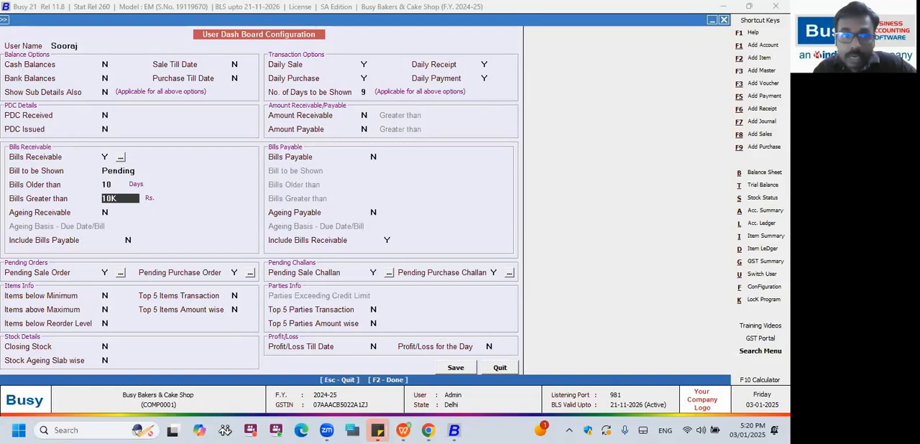
pyautogui.press('Return')
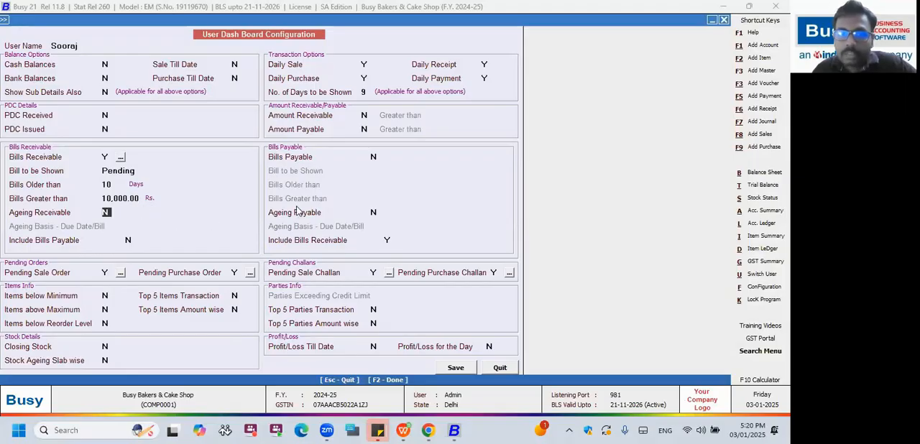
pyautogui.click(371, 159)
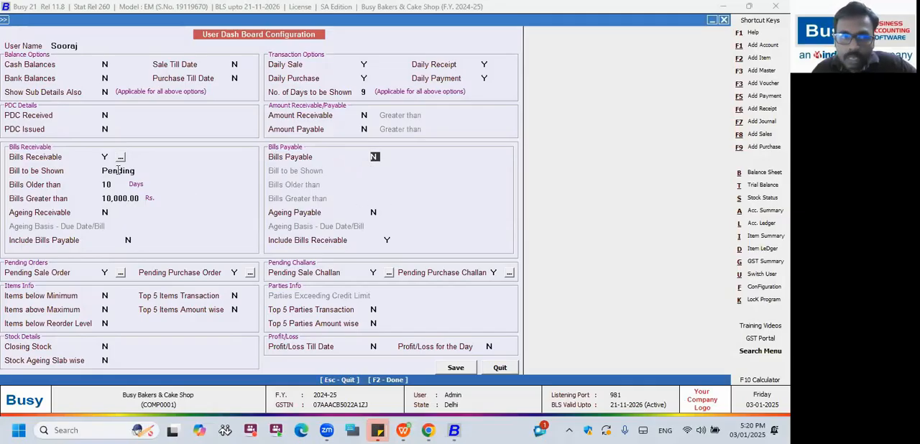
# Set Items below Minimum to Y and look through its MC range choices, keeping All Items and All MC.
pyautogui.click(106, 296)
pyautogui.write('Y')
pyautogui.click(120, 297)
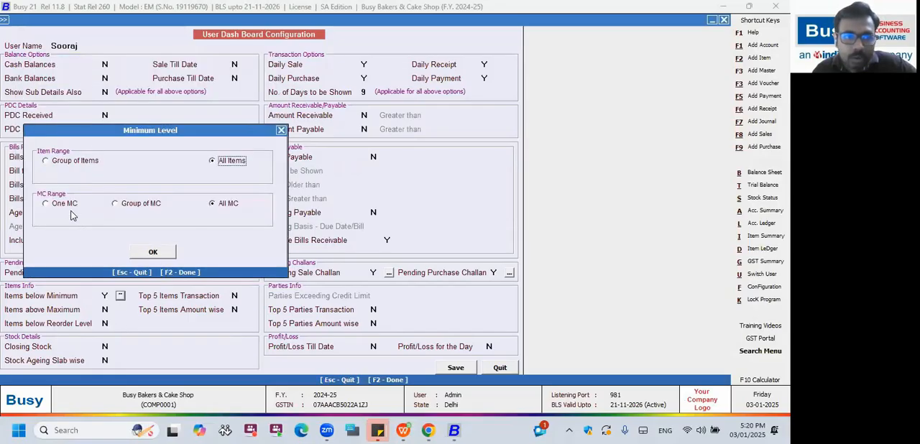
pyautogui.click(72, 204)
pyautogui.click(143, 204)
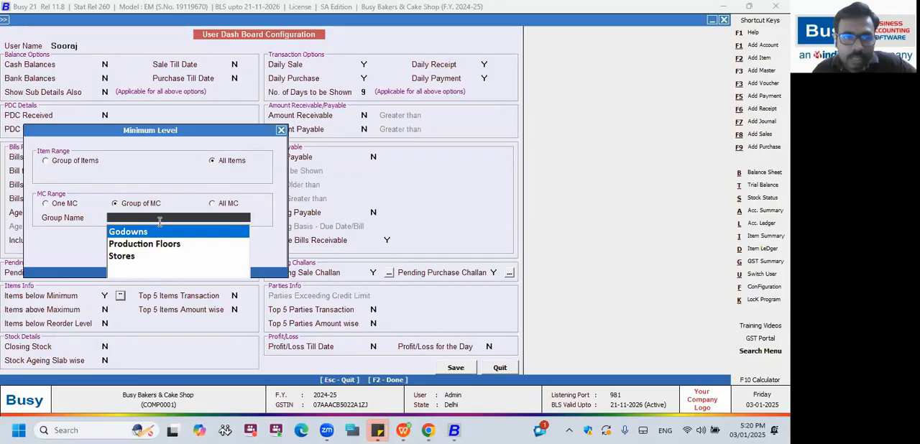
pyautogui.click(227, 203)
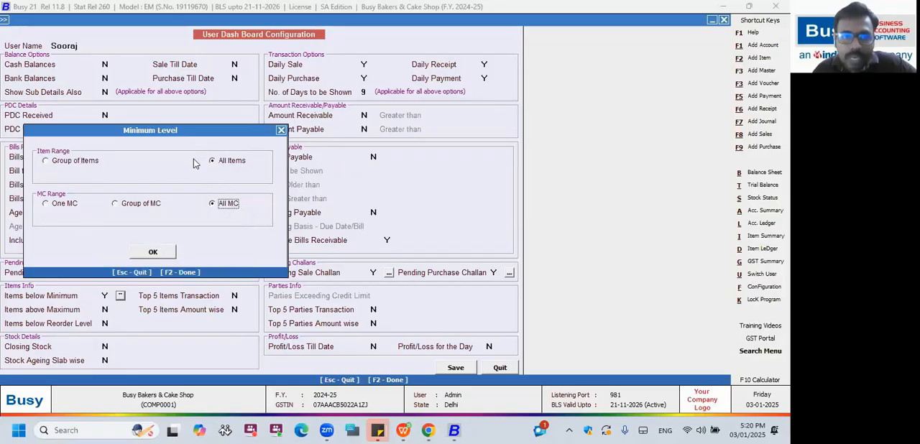
pyautogui.click(281, 131)
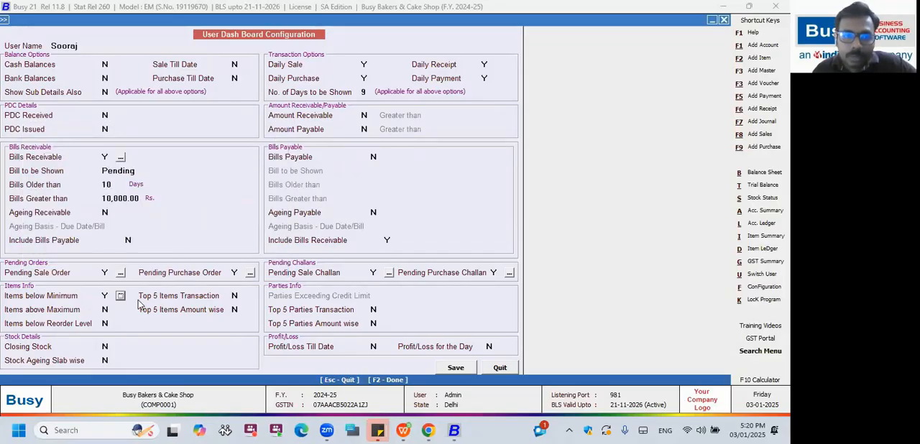
pyautogui.click(106, 311)
pyautogui.click(106, 325)
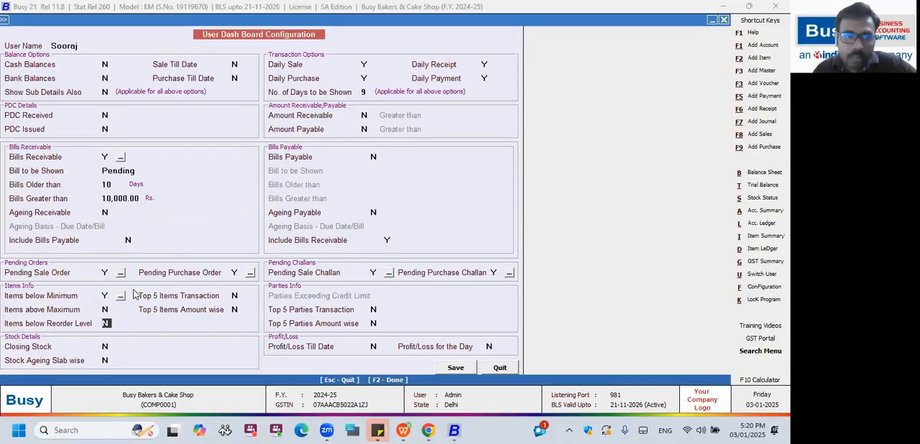
# Examine the account, item and MC range choices for Pending Sale Order, keeping All Accounts, All Items and All MC.
pyautogui.click(120, 273)
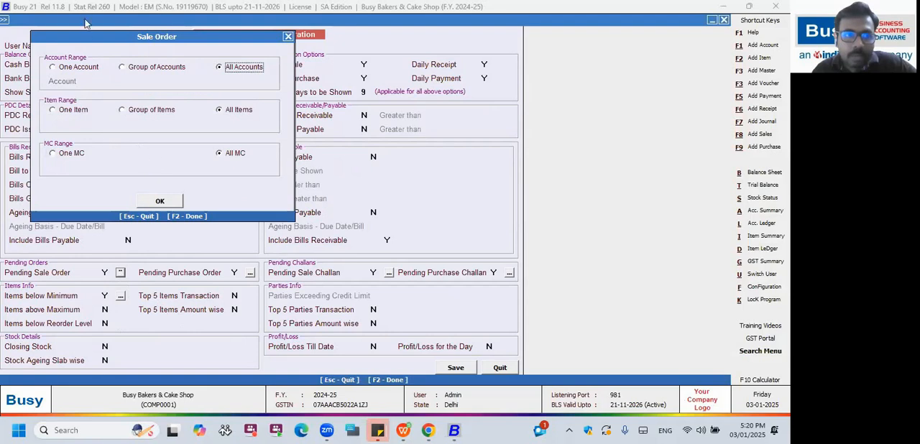
pyautogui.moveTo(85, 36); pyautogui.dragTo(117, 138)
pyautogui.click(108, 172)
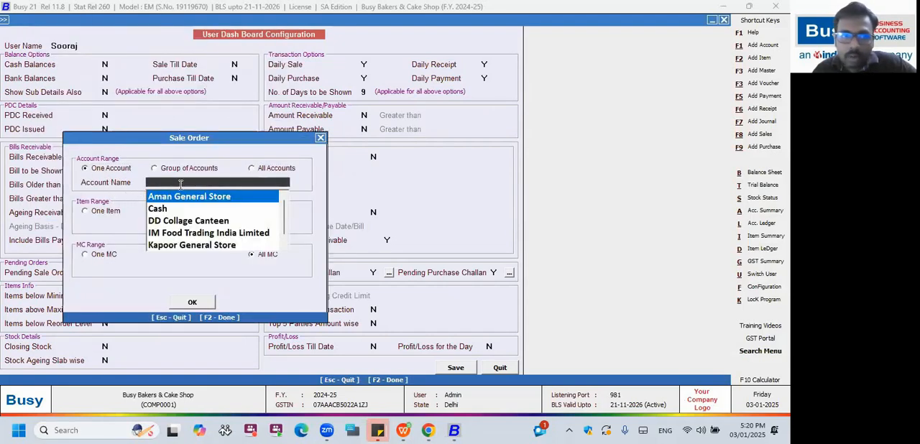
pyautogui.click(253, 170)
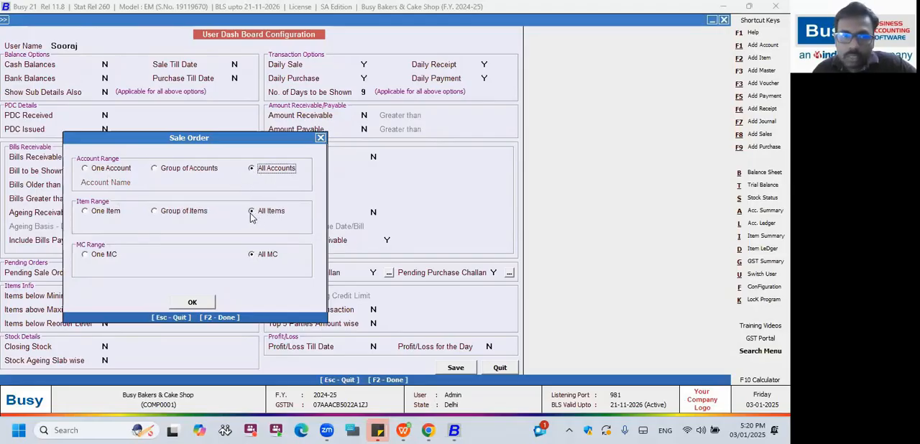
pyautogui.click(113, 214)
pyautogui.click(168, 213)
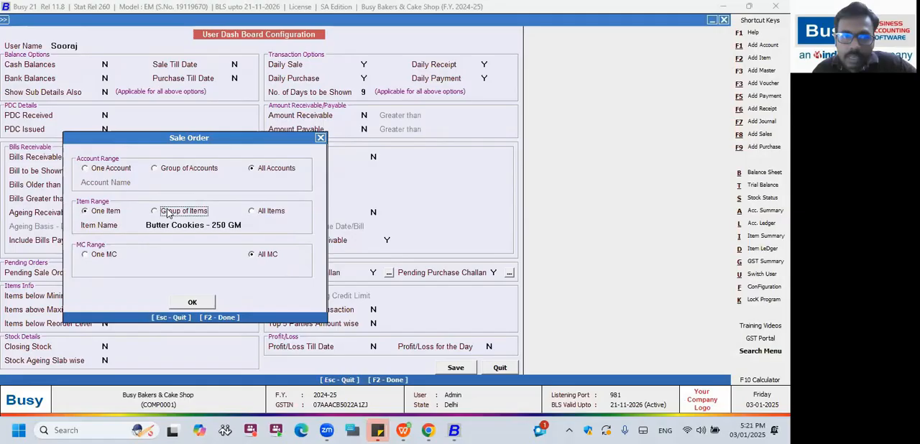
pyautogui.click(263, 212)
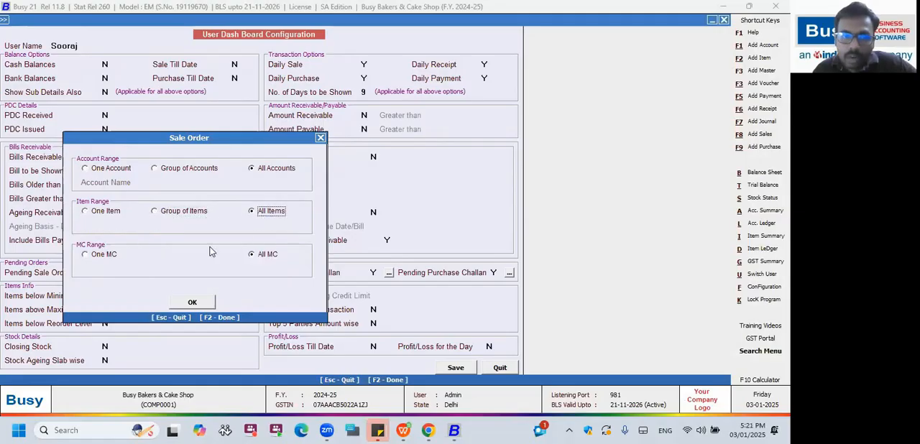
pyautogui.click(105, 257)
pyautogui.click(253, 255)
pyautogui.click(321, 138)
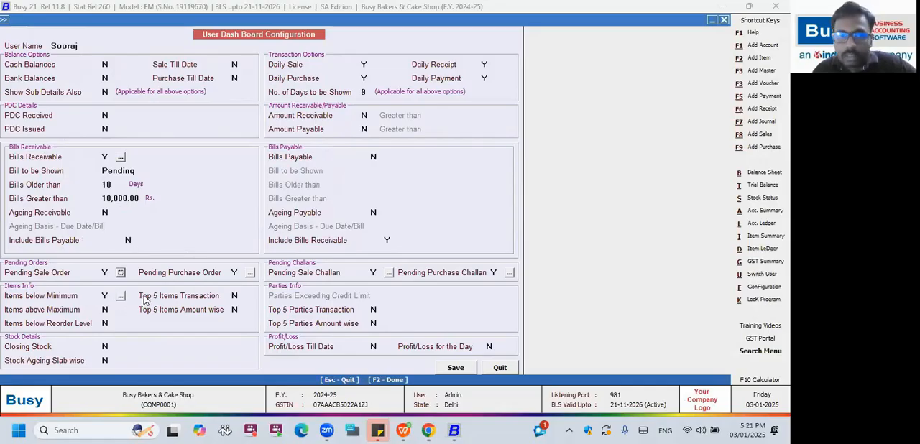
# Set Profit/Loss Till Date to Y, keeping Profit/Loss for the Day at N.
pyautogui.click(373, 347)
pyautogui.write('Y')
pyautogui.click(490, 347)
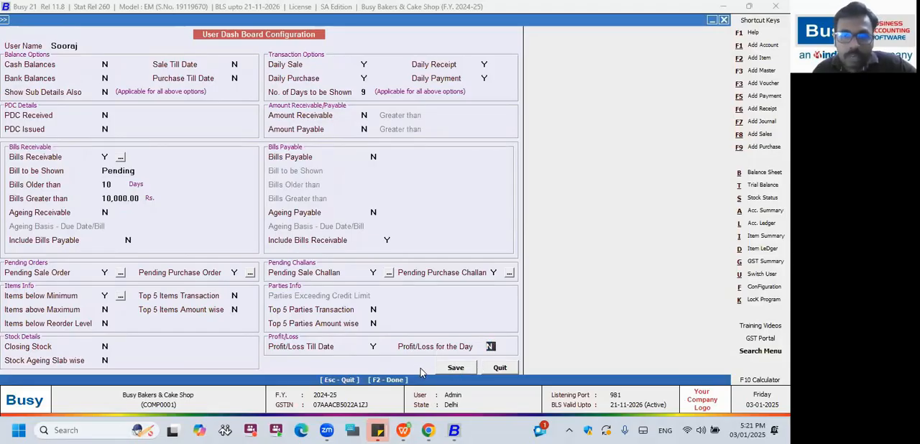
# Set Closing Stock to Y with Show Book/Total Stock kept at B, and check its ranges, keeping All Items and All MC.
pyautogui.click(106, 347)
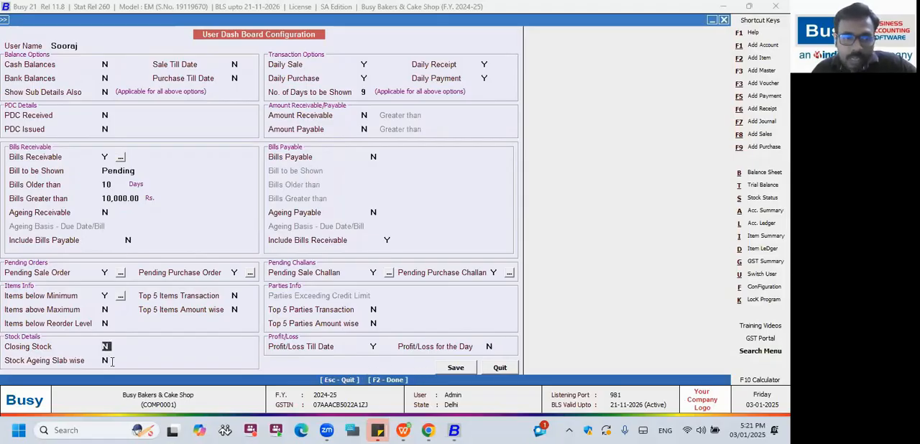
pyautogui.write('Y')
pyautogui.click(227, 347)
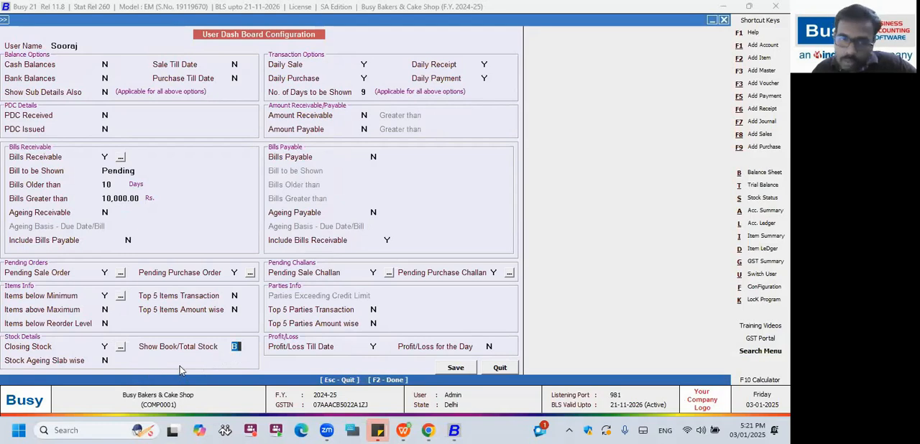
pyautogui.click(121, 346)
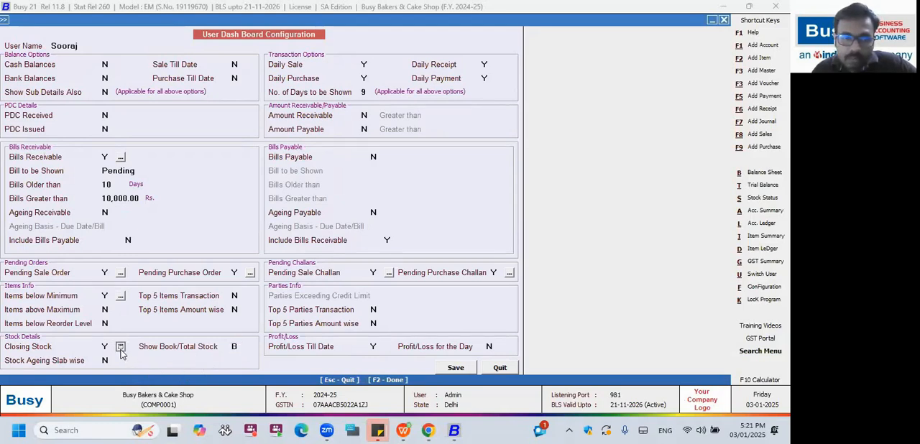
pyautogui.moveTo(118, 91); pyautogui.dragTo(129, 127)
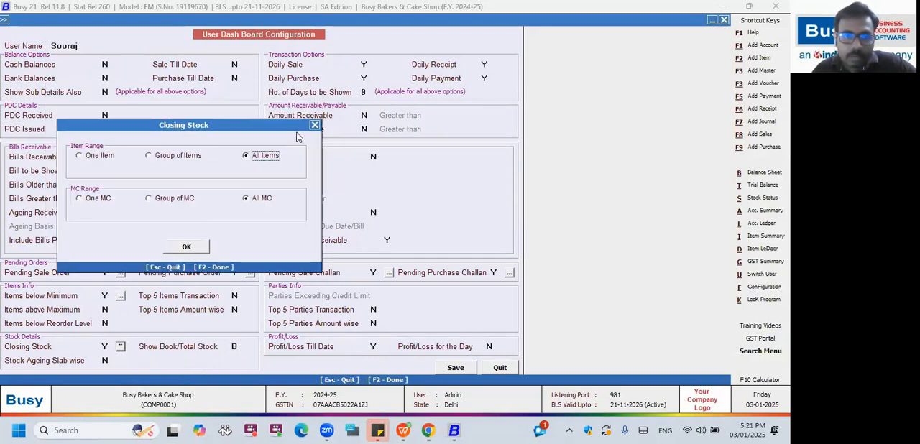
pyautogui.click(314, 125)
# Set Stock Ageing Slab wise to Y for All Items and All MC, and save the user dashboard configuration.
pyautogui.click(107, 361)
pyautogui.write('Y')
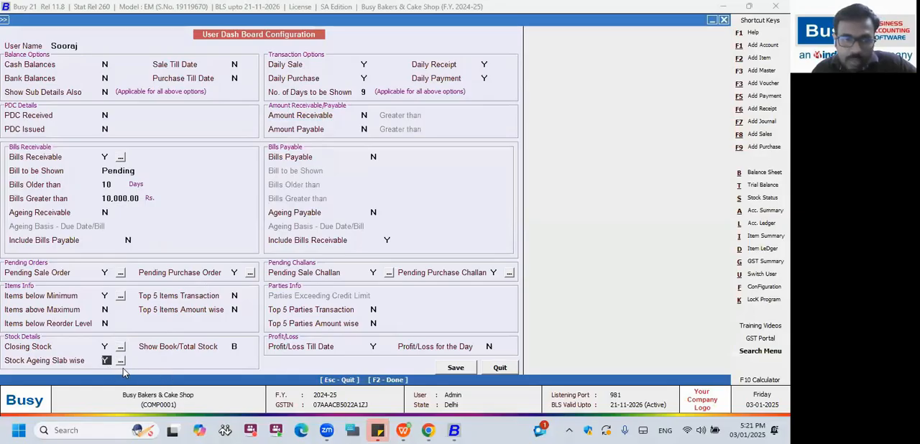
pyautogui.click(120, 360)
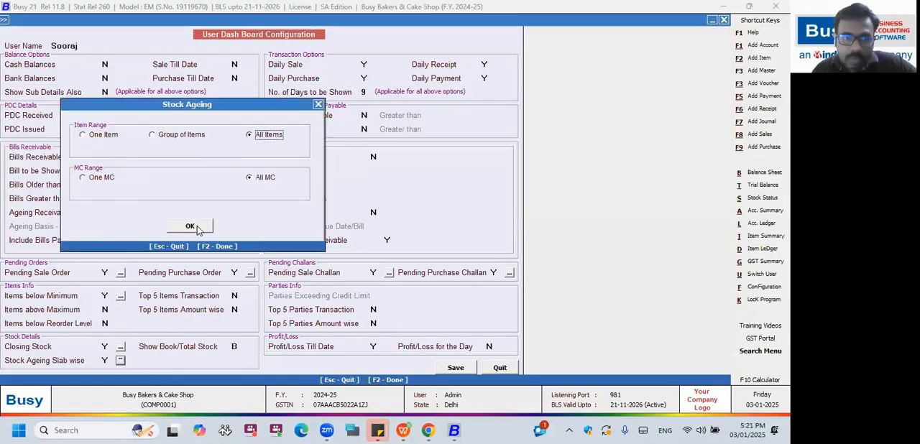
pyautogui.press('Escape')
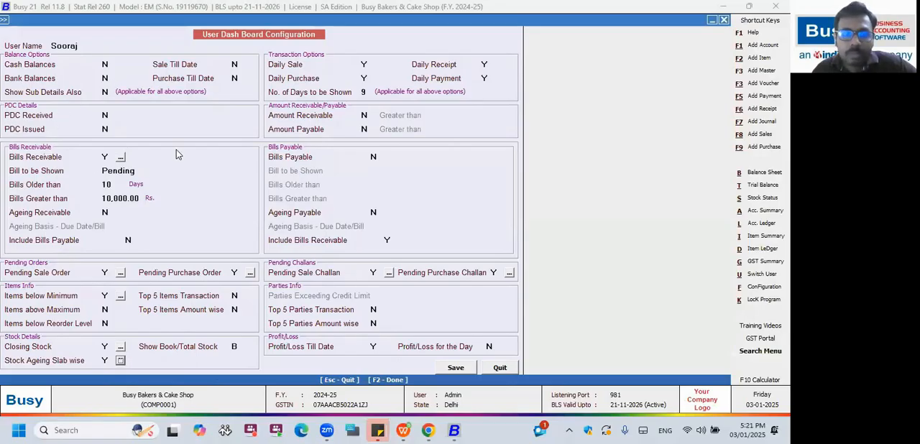
pyautogui.click(456, 368)
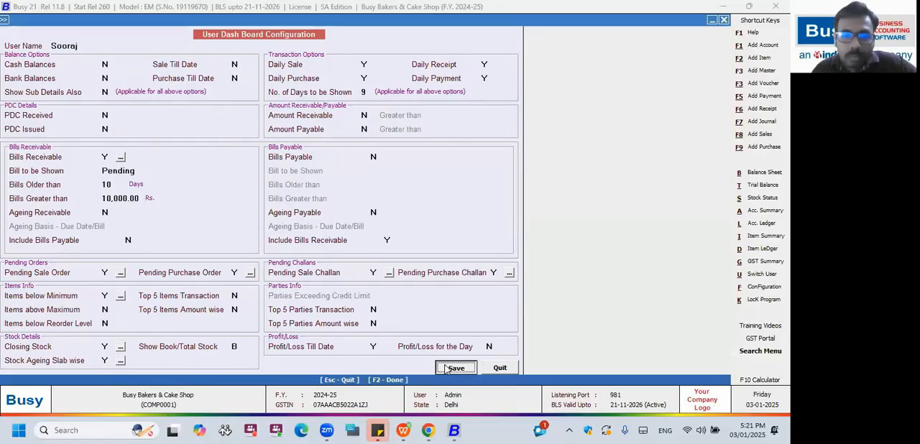
pyautogui.click(462, 239)
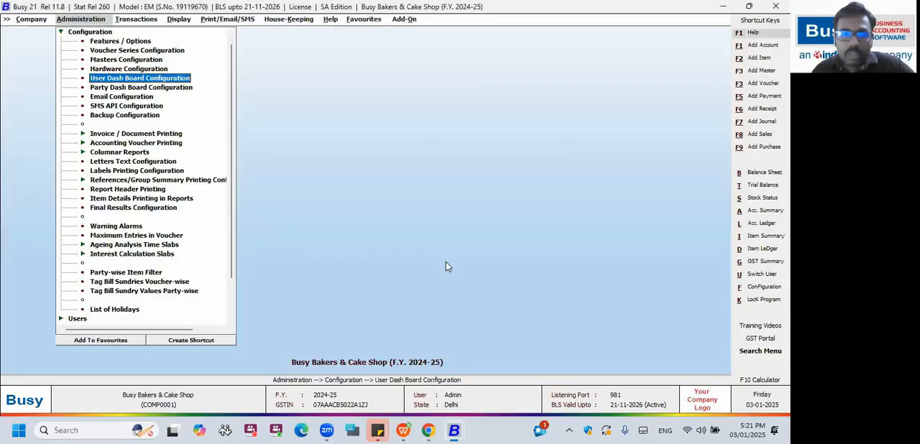
# Close the current company and reopen Busy Bakers & Cake Shop (COMP0001) from the company list.
pyautogui.press('Escape')
pyautogui.press('Return')
pyautogui.press('Return')
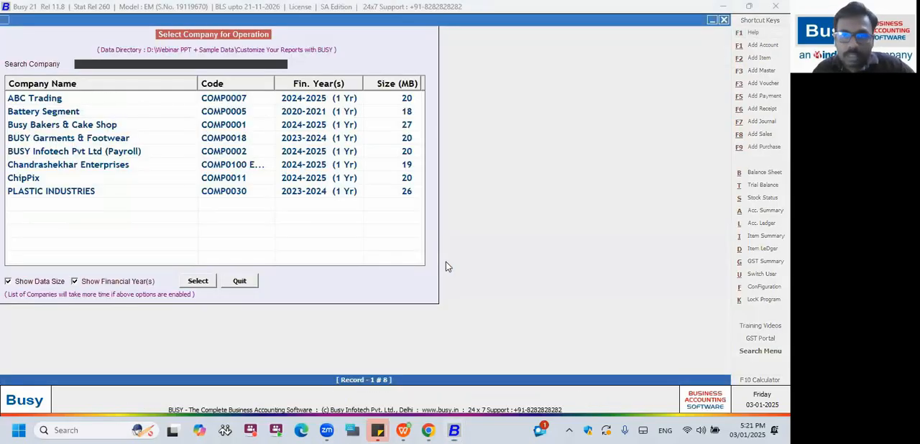
pyautogui.press('Down')
pyautogui.press('Down')
pyautogui.press('Down')
pyautogui.press('Down')
pyautogui.press('Down')
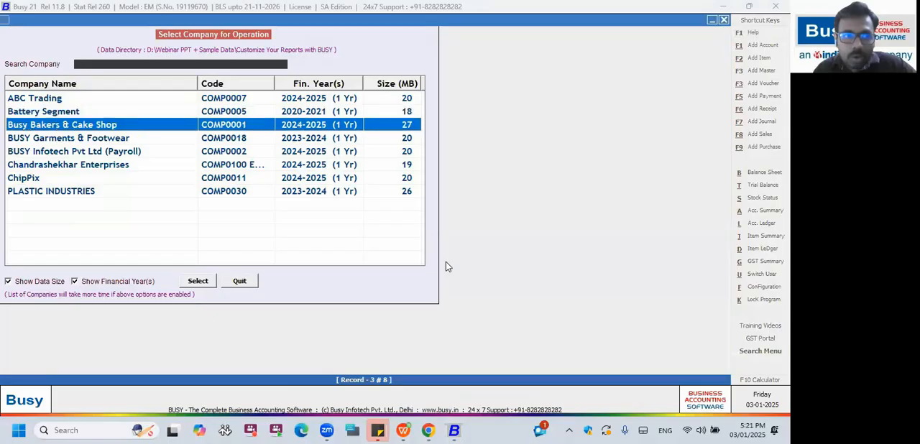
pyautogui.press('Up')
pyautogui.press('Up')
pyautogui.press('Up')
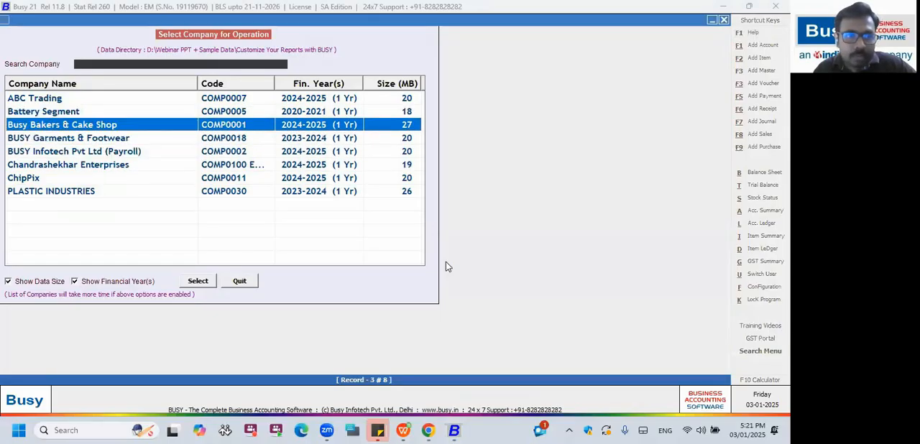
pyautogui.press('Return')
pyautogui.press('Return')
pyautogui.press('Return')
pyautogui.press('Return')
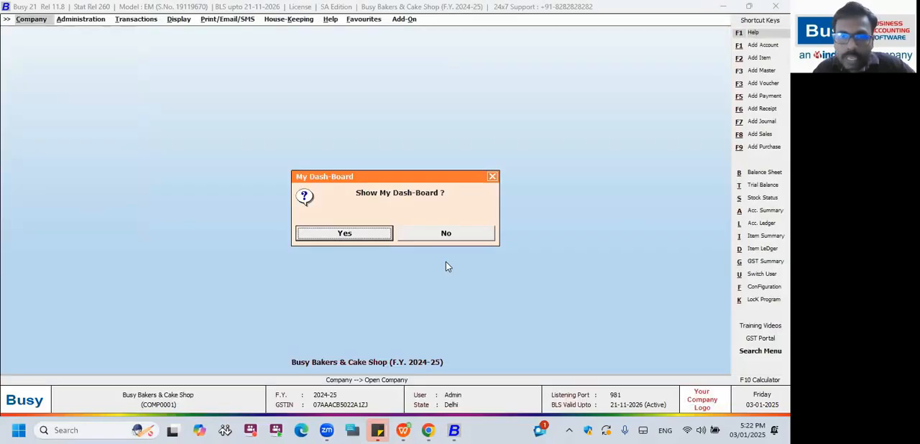
# Show My Dash Board for 03-01-2025 with sale and purchase returns included, look over its figures and close it.
pyautogui.click(352, 236)
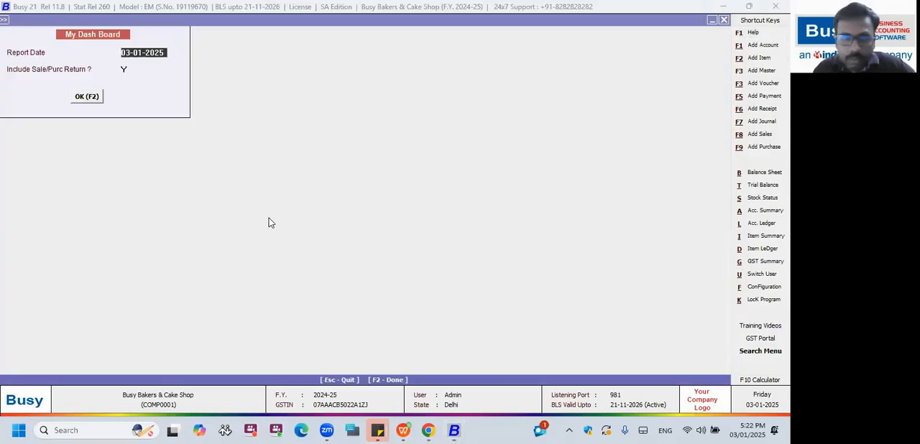
pyautogui.press('Return')
pyautogui.press('Return')
pyautogui.press('Return')
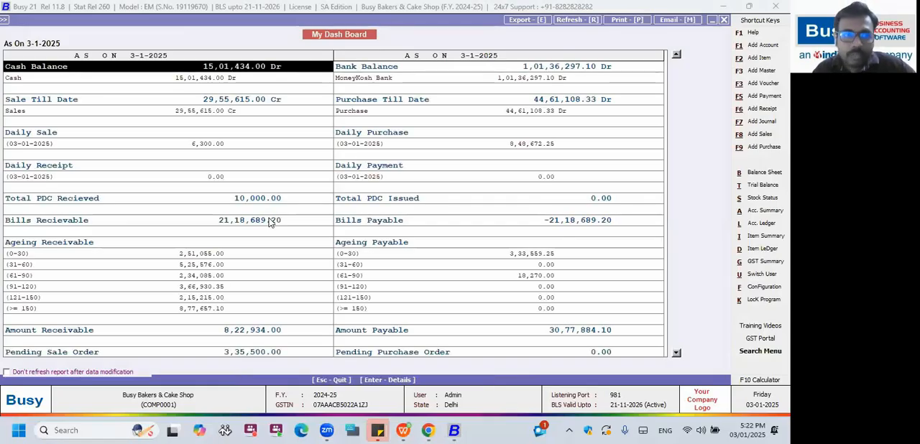
pyautogui.press('Down')
pyautogui.press('Down')
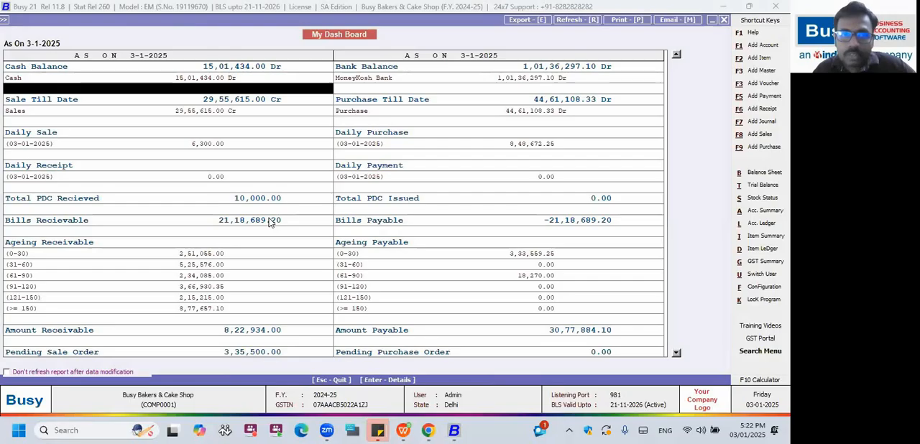
pyautogui.press('Escape')
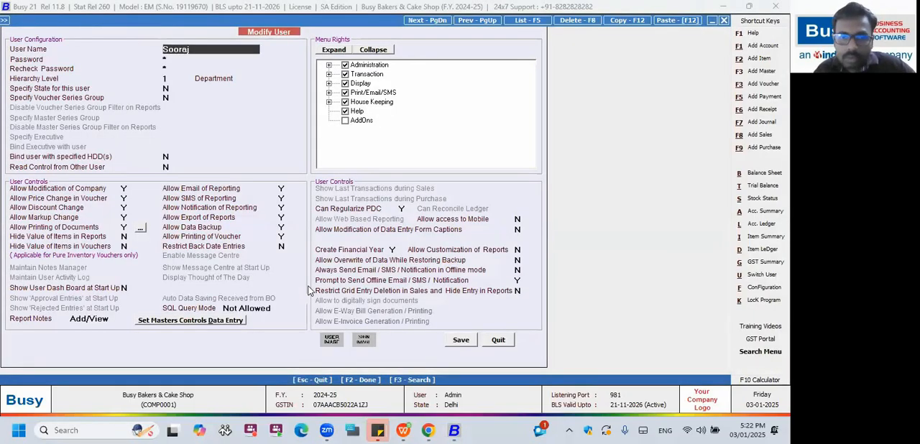
# Switch to the Dashboard Configuration slide in Chrome to view the dashboard types, and return to Busy.
pyautogui.press('F3')
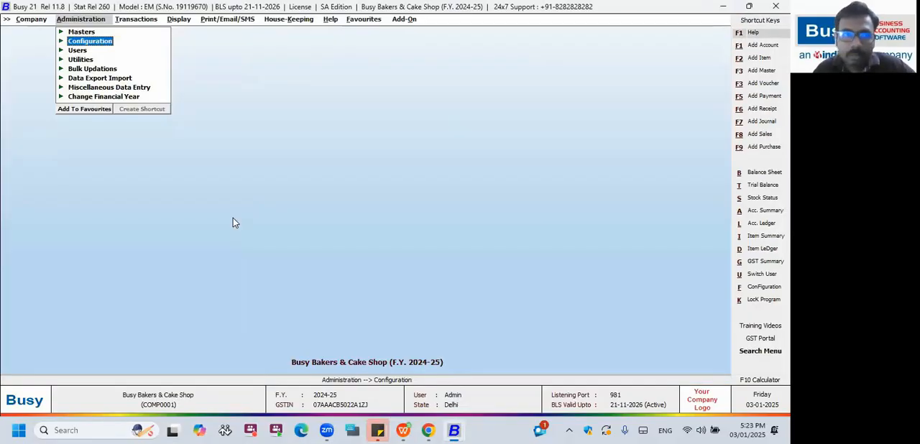
pyautogui.hotkey('alt', 'Tab')
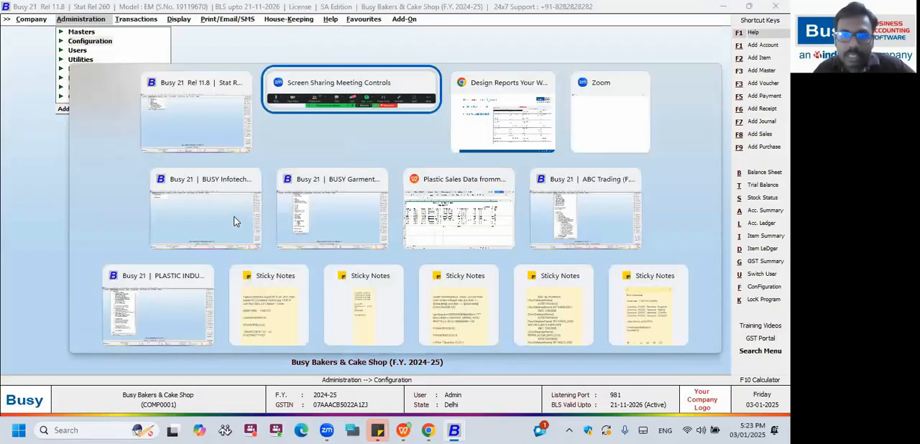
pyautogui.hotkey('alt', 'Tab')
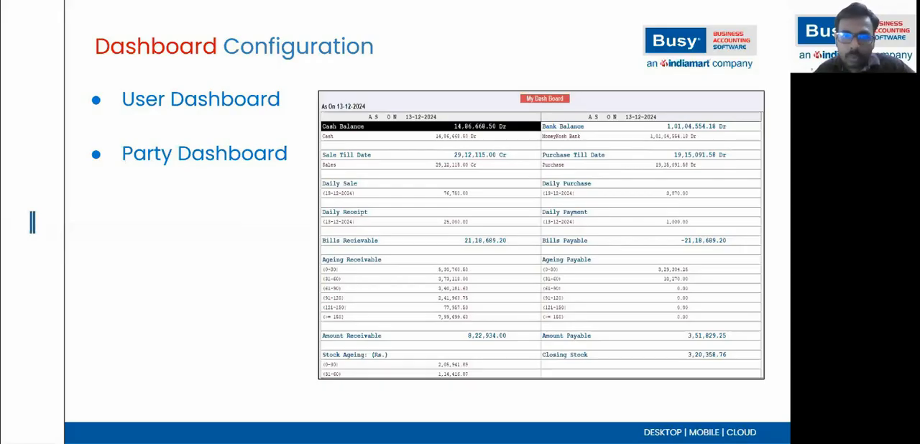
pyautogui.hotkey('alt', 'Tab')
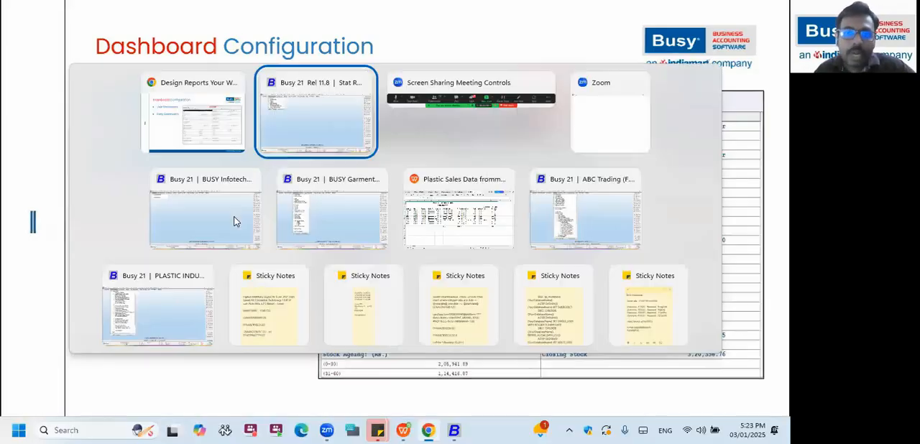
pyautogui.press('Return')
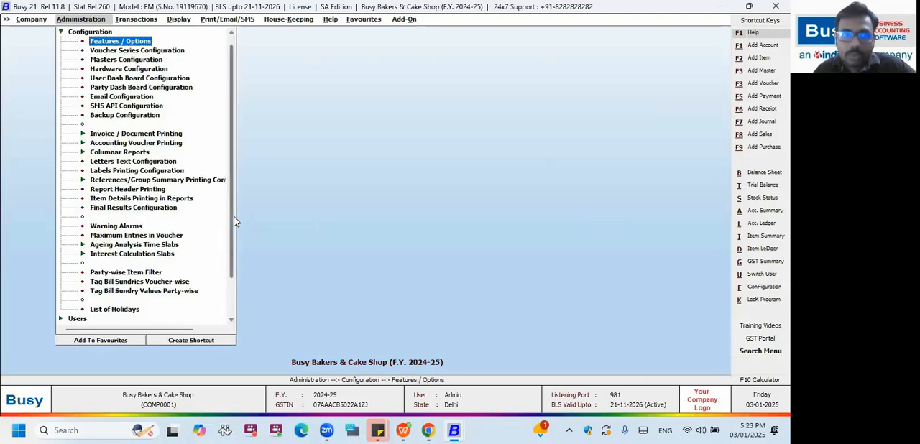
# Open the Accounts section of the company's Features / Options.
pyautogui.press('Return')
pyautogui.press('Down')
pyautogui.press('Down')
pyautogui.press('Down')
pyautogui.press('Down')
pyautogui.press('Up')
pyautogui.press('Return')
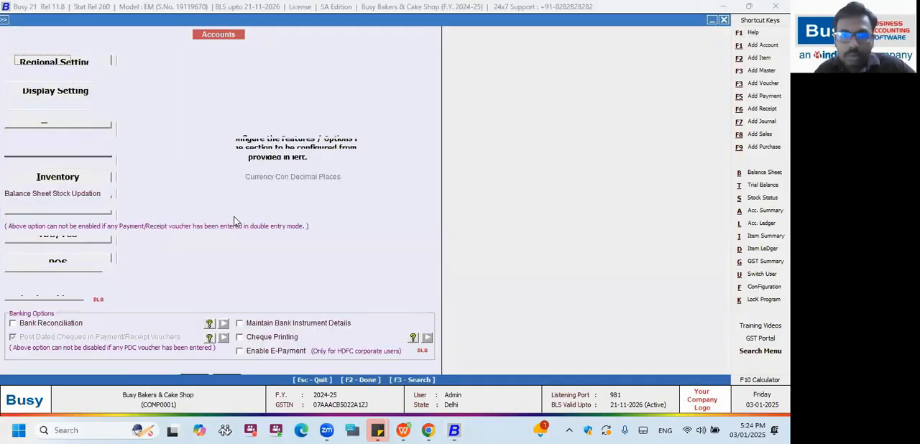
# Search the Accounts options for "dash board" and open the configuration of Enable Party Dash Board.
pyautogui.press('F3')
pyautogui.write('salesman')
pyautogui.press('Return')
pyautogui.press('F3')
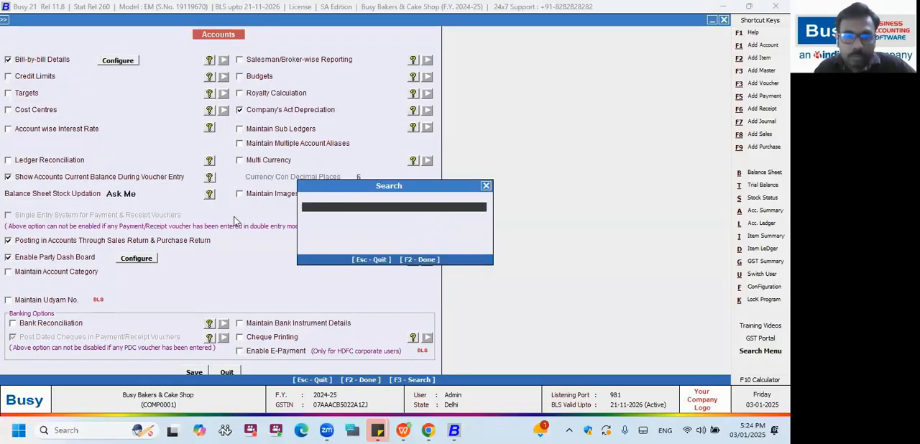
pyautogui.write('da')
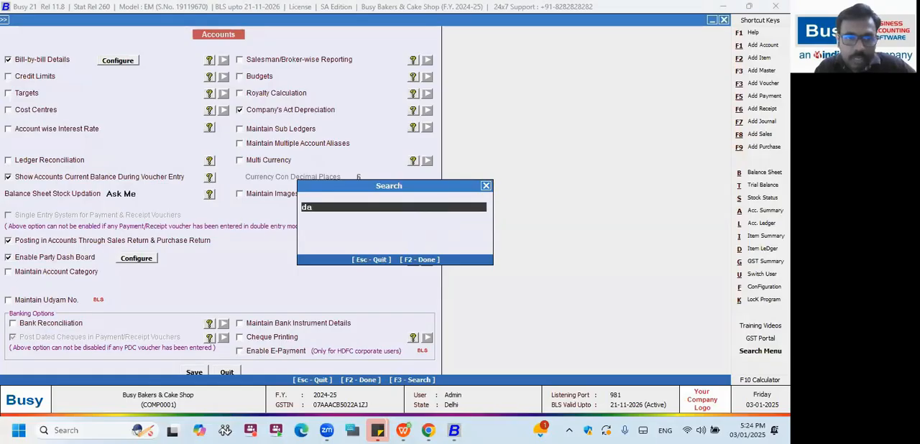
pyautogui.write('sh board')
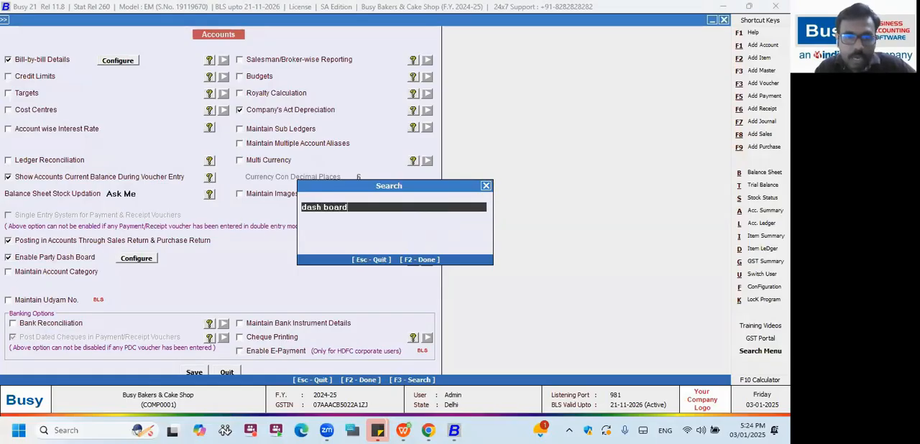
pyautogui.press('Return')
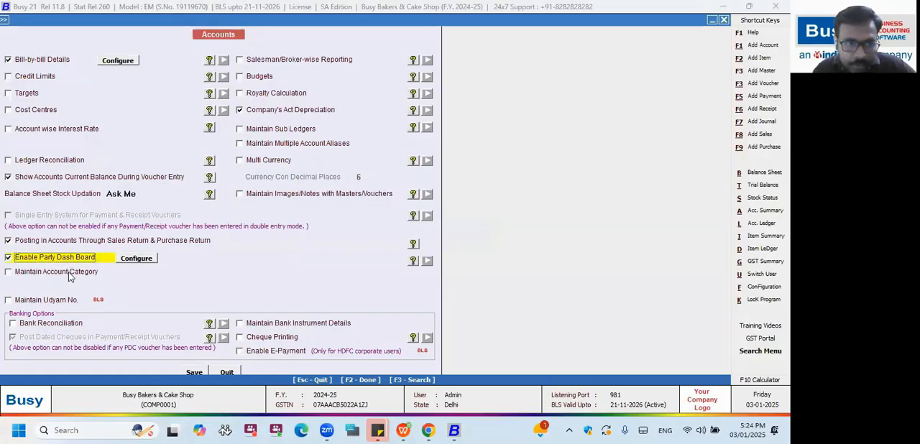
pyautogui.press('Tab')
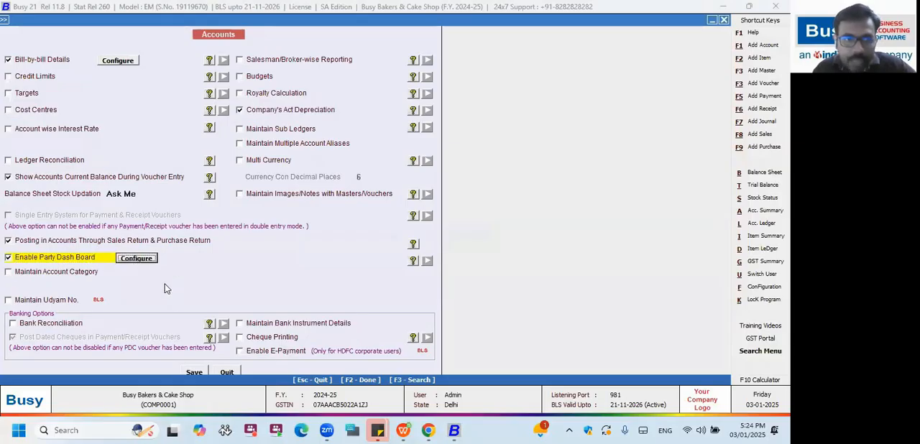
pyautogui.click(144, 259)
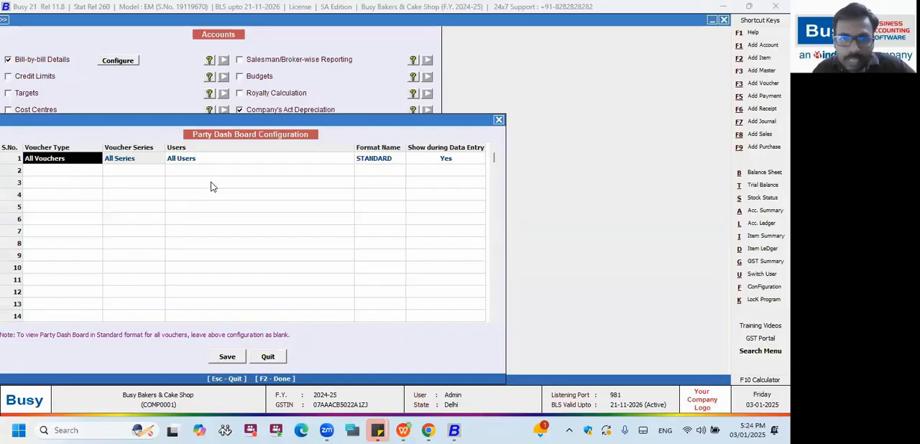
# Look through the voucher type choices in row 1 of the Party Dash Board Configuration, keeping All Vouchers and All Series.
pyautogui.click(72, 160)
pyautogui.write('a')
pyautogui.press('Down')
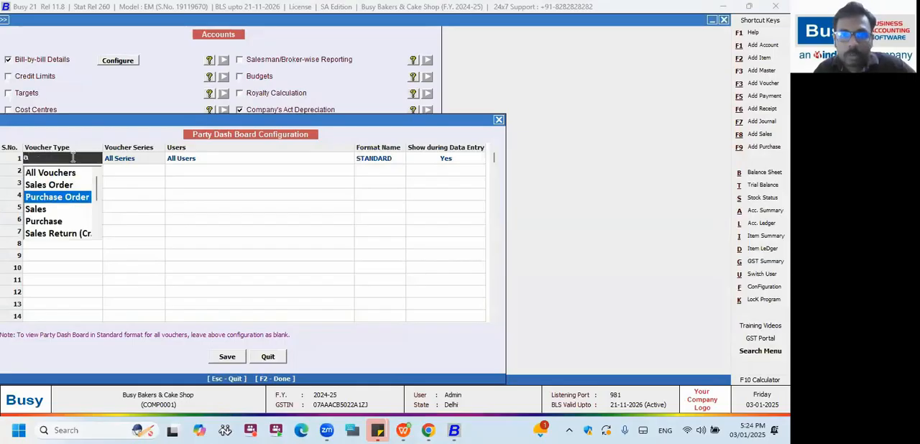
pyautogui.press('Up')
pyautogui.press('Up')
pyautogui.press('Return')
pyautogui.click(72, 159)
pyautogui.press('Return')
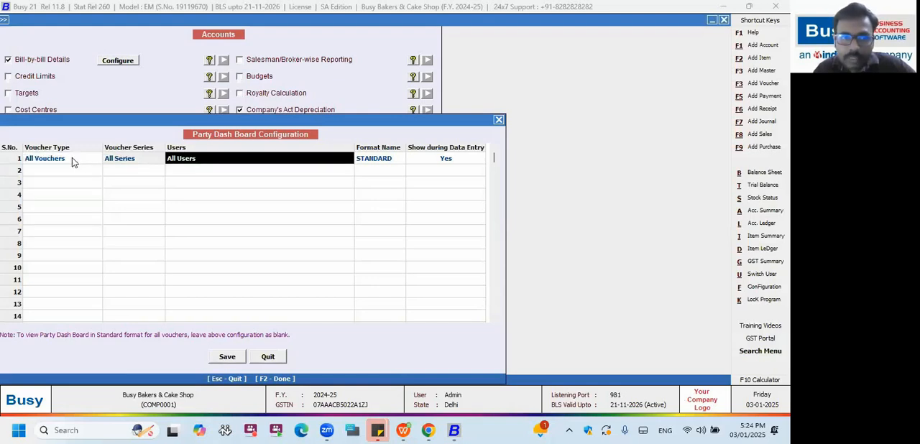
# Compare the Selected User and All Users choices for the row 1 users, keeping All Users.
pyautogui.write('s')
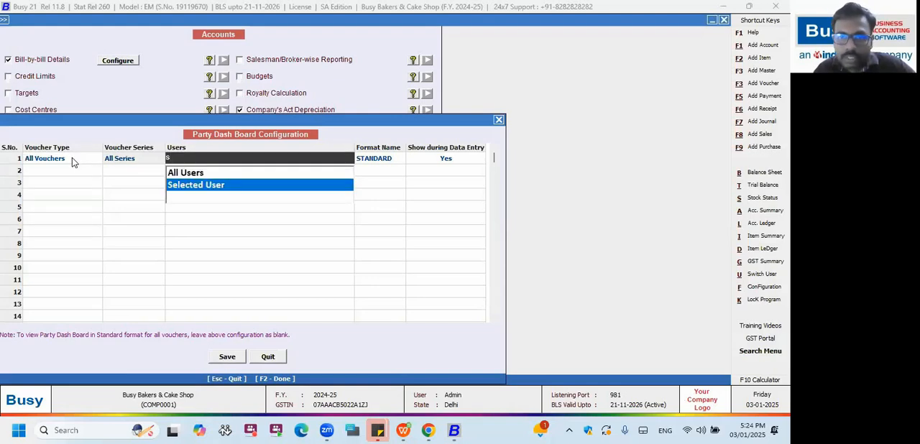
pyautogui.press('Up')
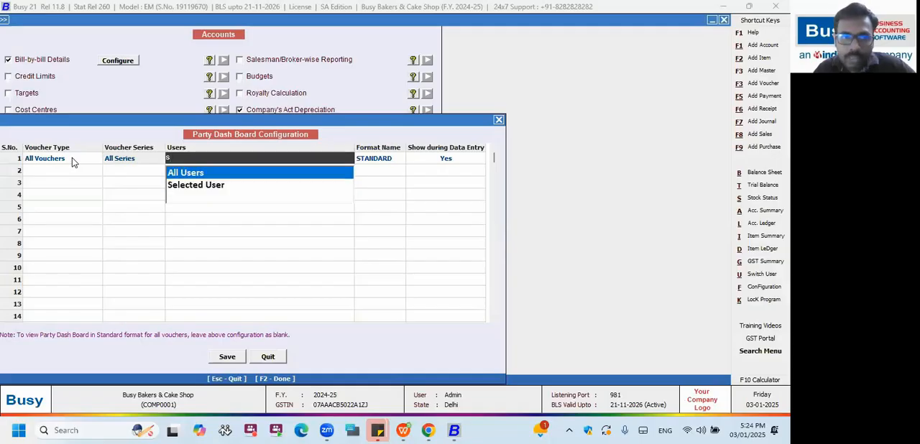
pyautogui.press('Return')
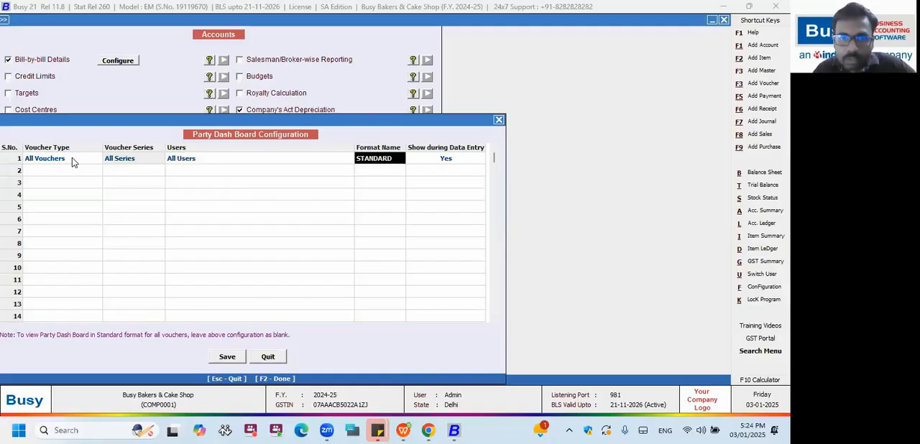
# Keep the STANDARD format and Yes for Show during Data Entry in row 1, and save the Party Dash Board configuration and Accounts options.
pyautogui.press('space')
pyautogui.press('Return')
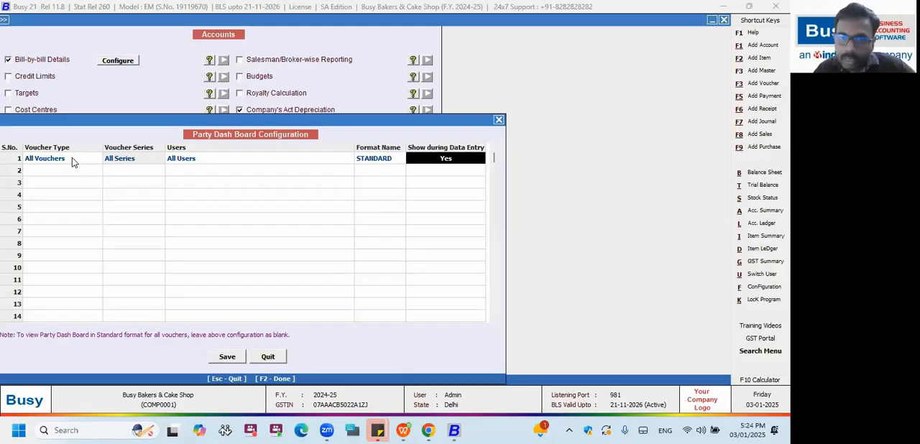
pyautogui.press('Left')
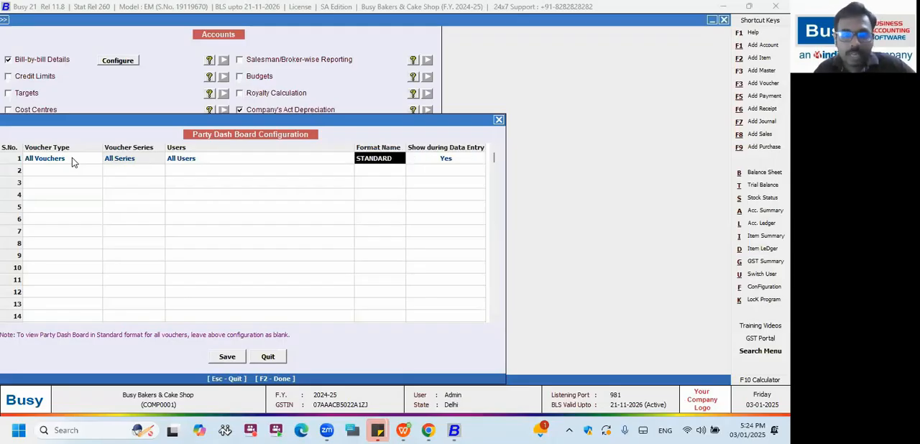
pyautogui.press('Return')
pyautogui.press('F2')
pyautogui.press('Return')
pyautogui.press('F2')
pyautogui.press('Return')
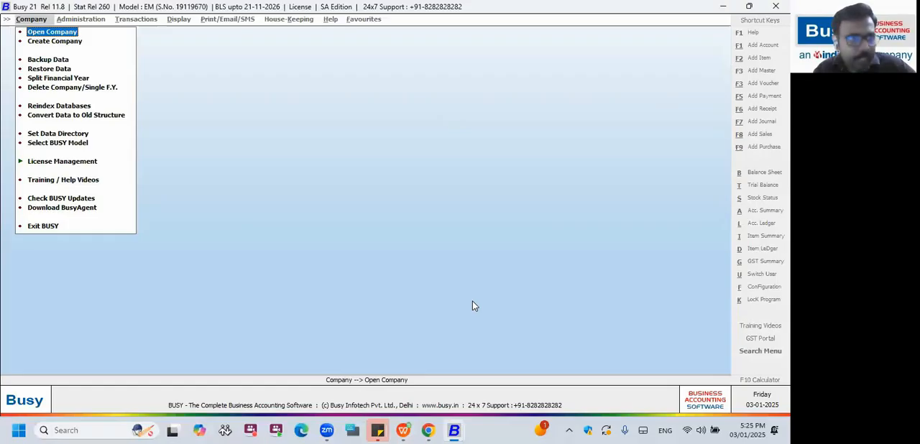
# Open the company Busy Bakers & Cake Shop and log in as the Admin user.
pyautogui.press('Return')
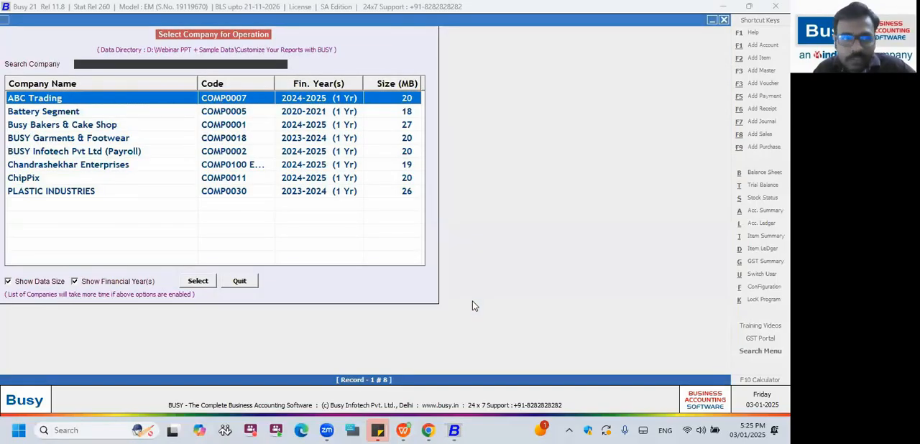
pyautogui.press('Down')
pyautogui.press('Down')
pyautogui.press('Return')
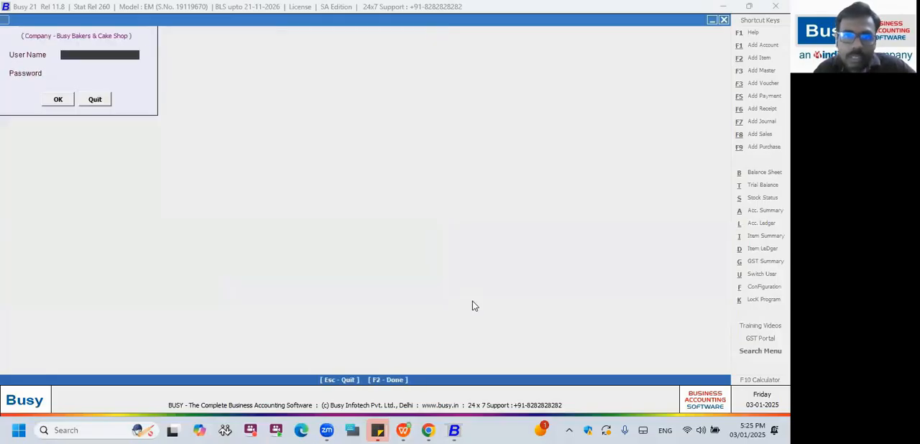
pyautogui.write('Admin')
pyautogui.press('Return')
# Start a new sales voucher for the party Shree Jee Supermart to bring up its Party Dash Board.
pyautogui.press('Return')
pyautogui.press('Return')
pyautogui.press('Right')
pyautogui.press('Right')
pyautogui.press('Down')
pyautogui.press('Down')
pyautogui.press('Return')
pyautogui.press('Return')
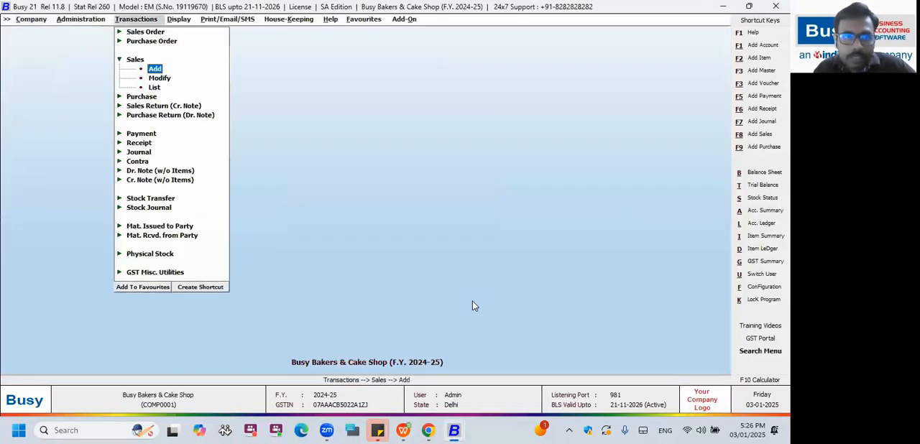
pyautogui.write('sh')
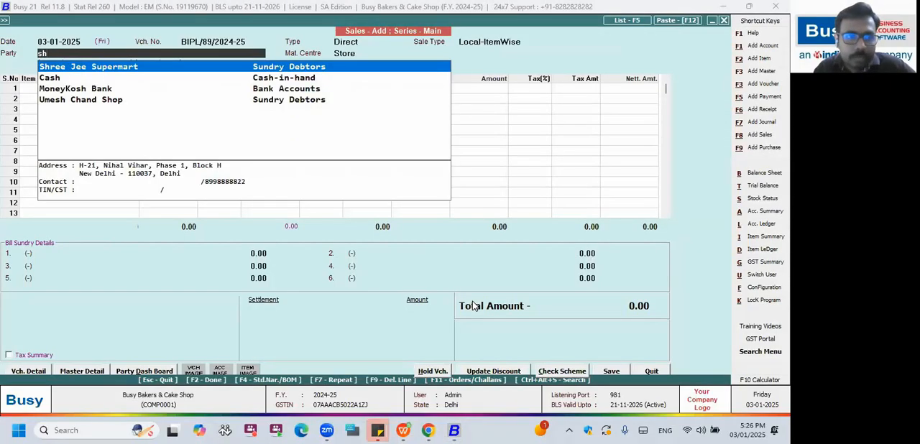
pyautogui.press('Return')
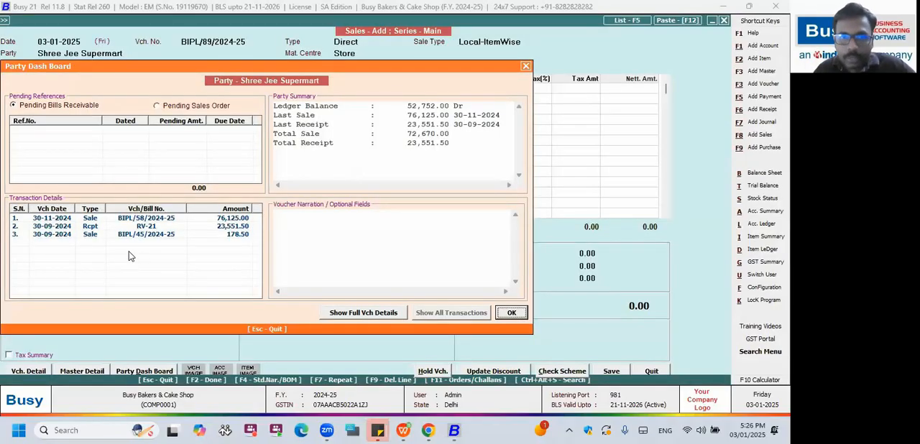
# Compare Pending Bills Receivable with Pending Sales Order on the Party Dash Board, and select the 30-11-2024 sale in Transaction Details.
pyautogui.moveTo(89, 68); pyautogui.dragTo(173, 133)
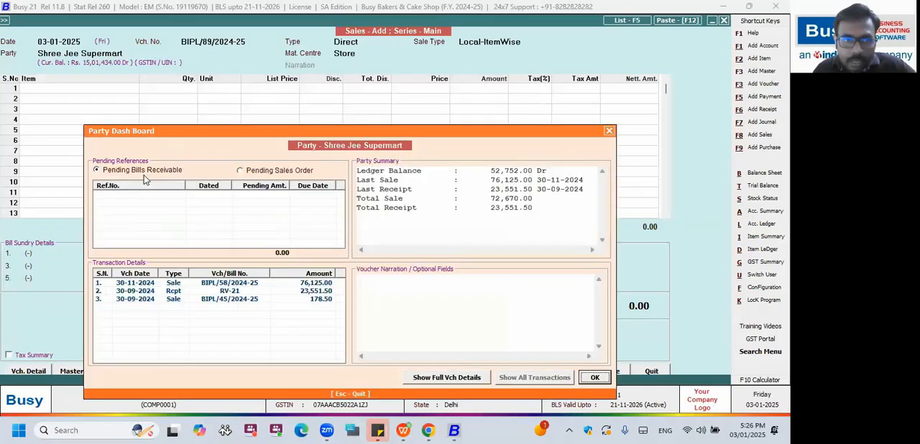
pyautogui.click(138, 171)
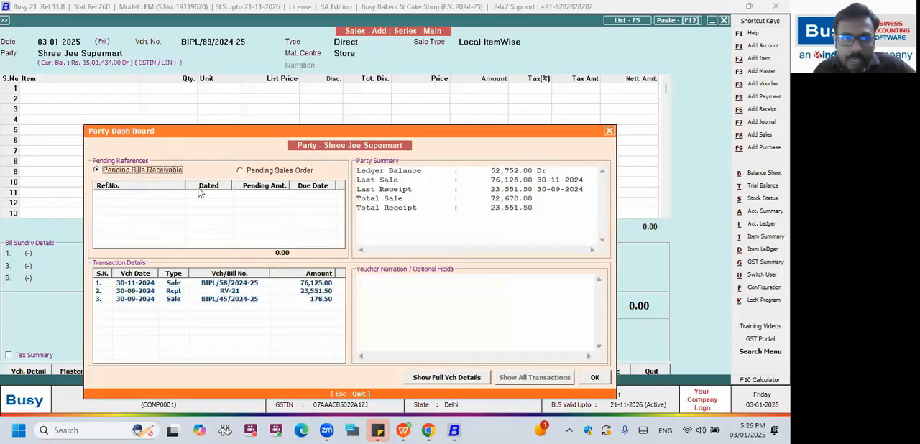
pyautogui.click(240, 172)
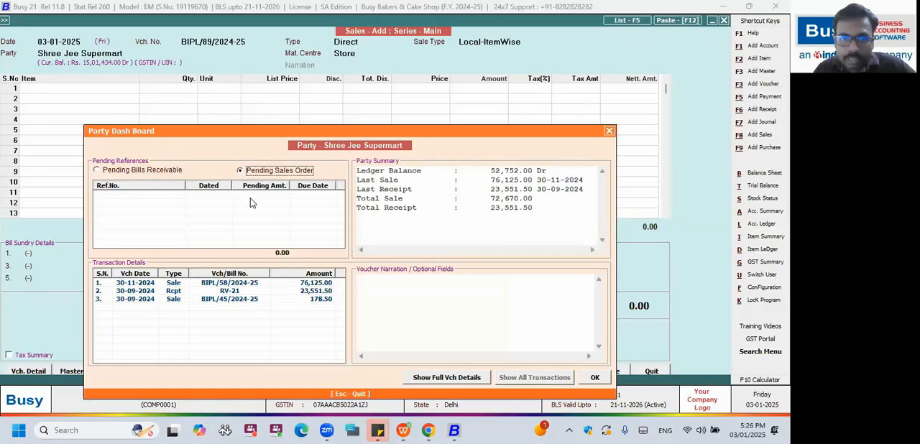
pyautogui.click(137, 285)
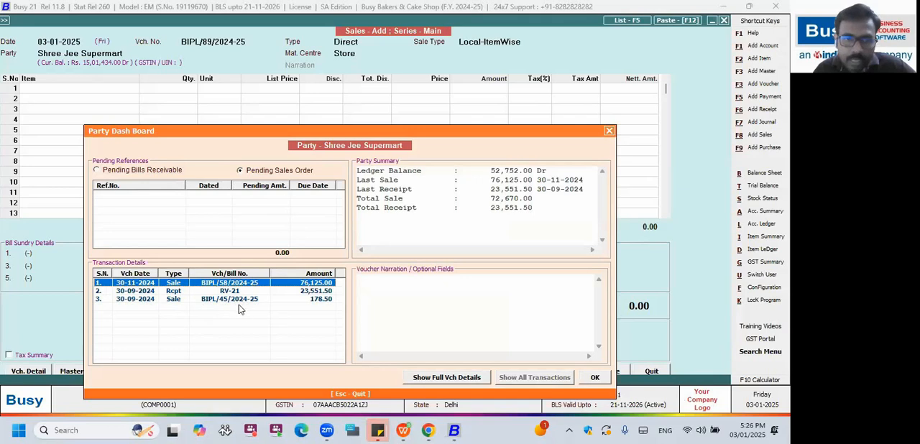
# Review the Party Summary lines, from the ledger balance and last sale to the total sale and total receipt.
pyautogui.moveTo(358, 170); pyautogui.dragTo(561, 168)
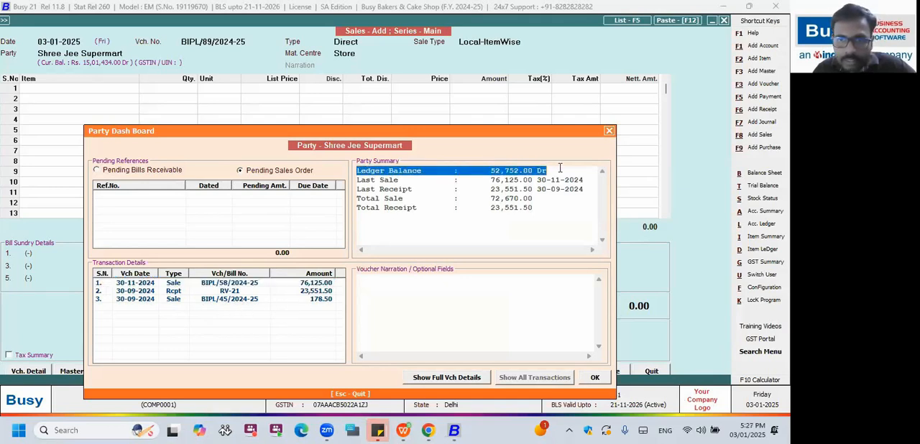
pyautogui.moveTo(359, 180); pyautogui.dragTo(496, 191)
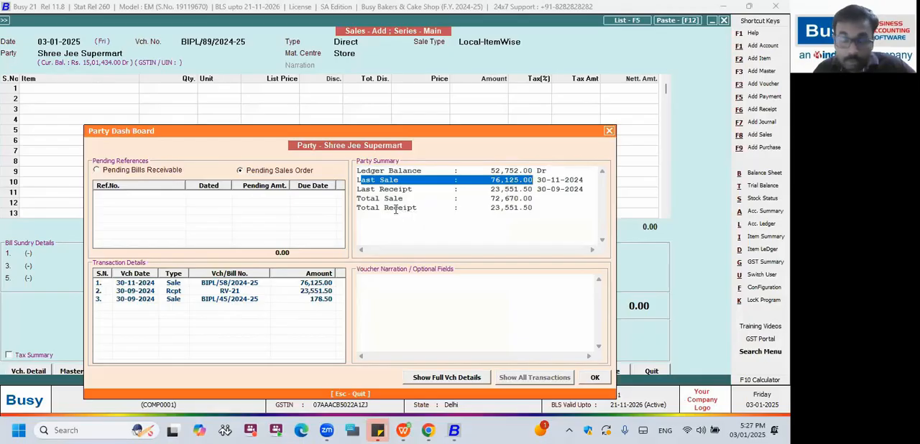
pyautogui.moveTo(541, 206); pyautogui.dragTo(356, 169)
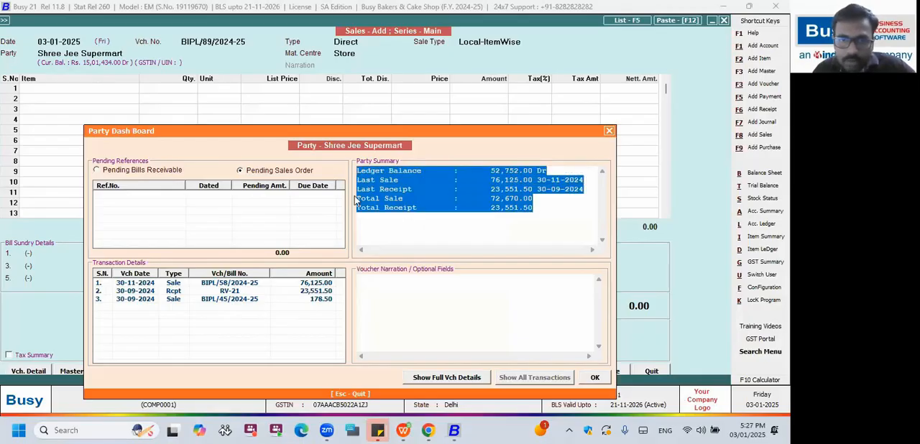
# Show the full voucher details in the Party Dash Board, view sales voucher BIPL/58/2024-25 from the list, and return to the dashboard.
pyautogui.click(447, 378)
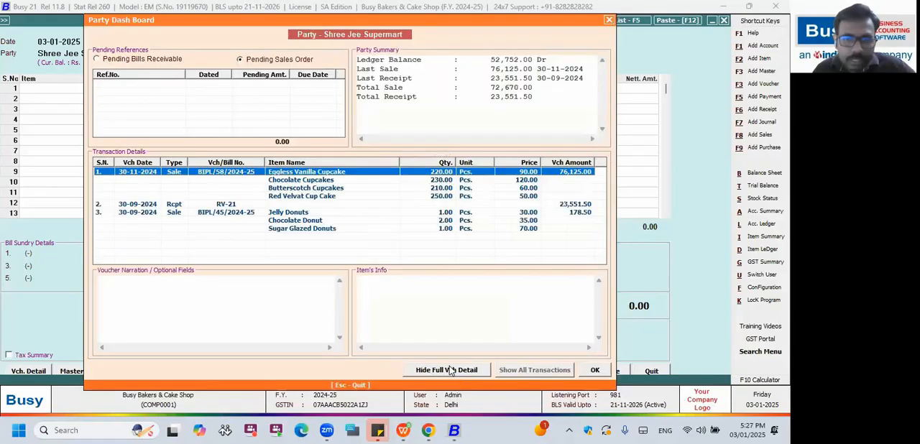
pyautogui.click(449, 371)
pyautogui.click(445, 314)
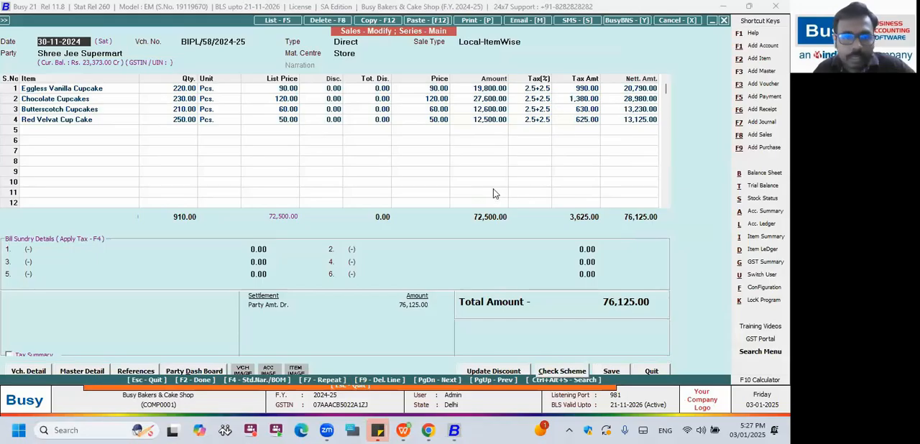
pyautogui.press('Escape')
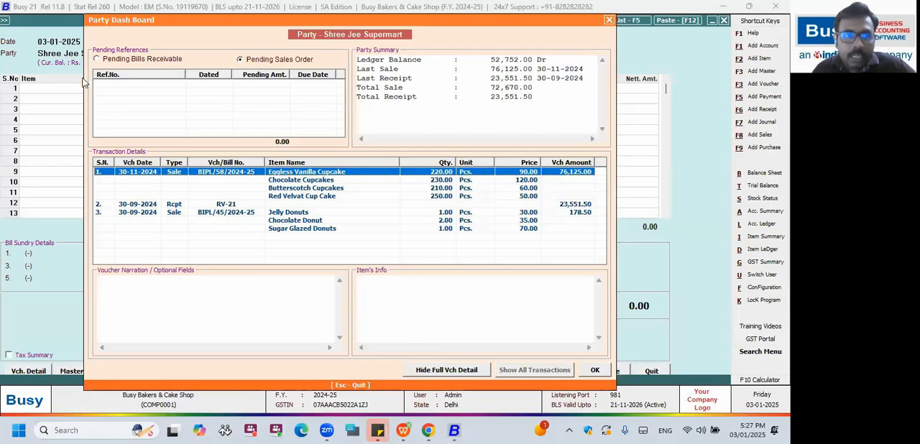
# Close the Party Dash Board, leave the new sales voucher without saving, and switch to the Chrome window with the report design presentation.
pyautogui.moveTo(106, 20); pyautogui.dragTo(102, 69)
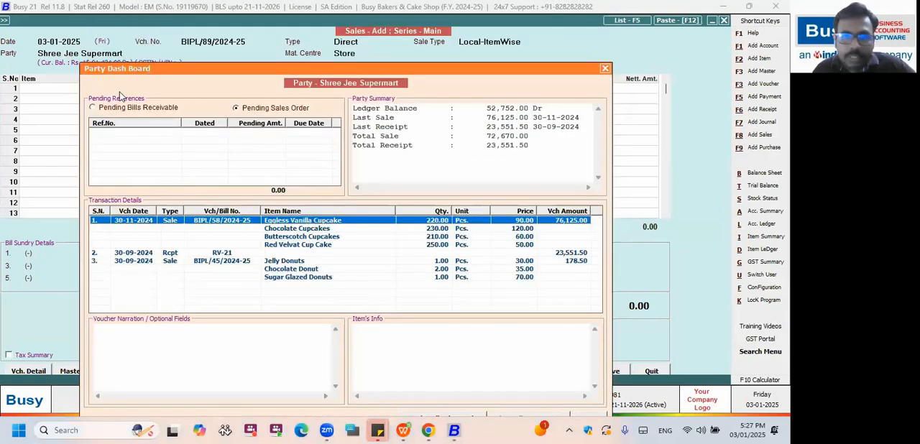
pyautogui.press('Escape')
pyautogui.press('Escape')
pyautogui.press('Escape')
pyautogui.press('Escape')
pyautogui.hotkey('alt', 'Tab')
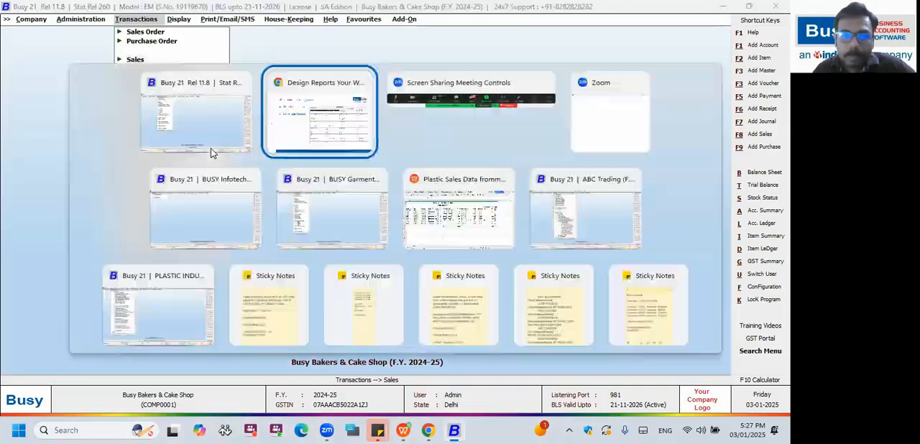
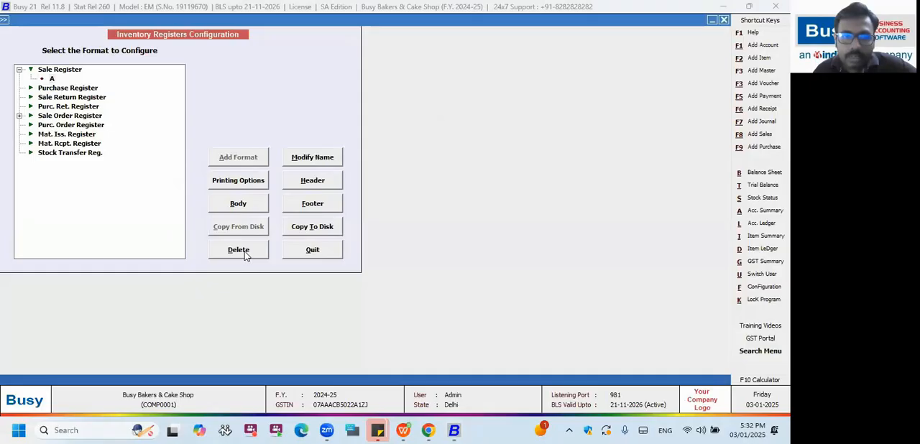
# Decline deleting format A and add a format named Sales under the Sale Register.
pyautogui.click(250, 252)
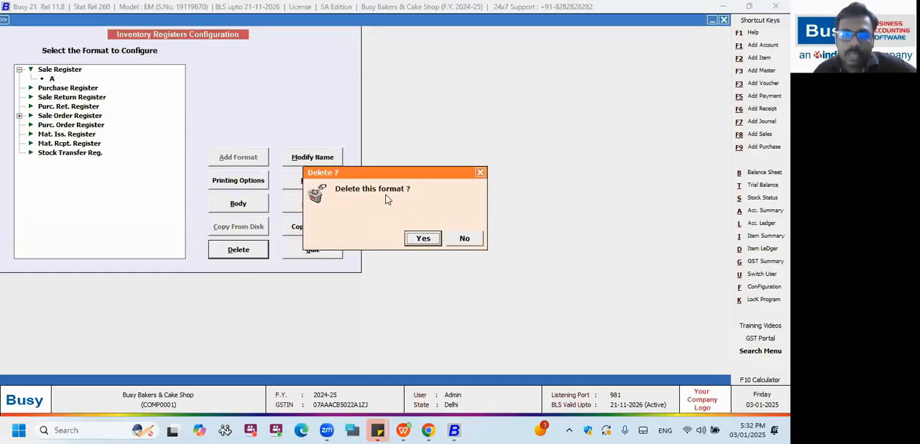
pyautogui.click(465, 238)
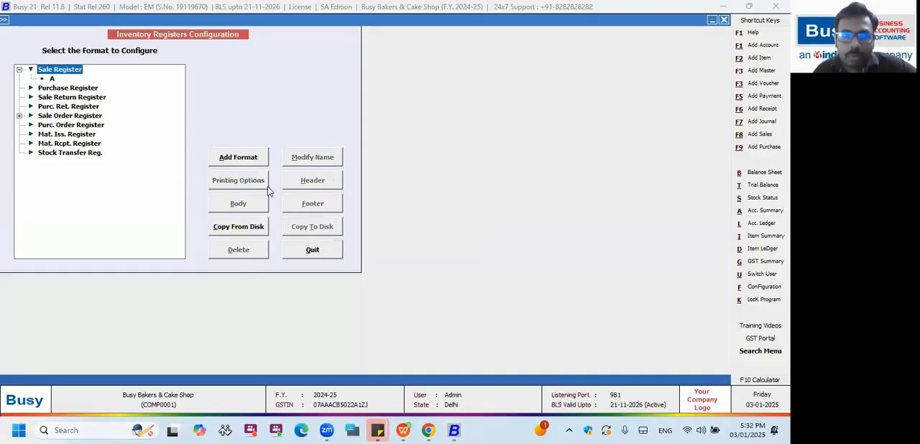
pyautogui.click(254, 158)
pyautogui.write('Sales')
pyautogui.press('Return')
pyautogui.press('Return')
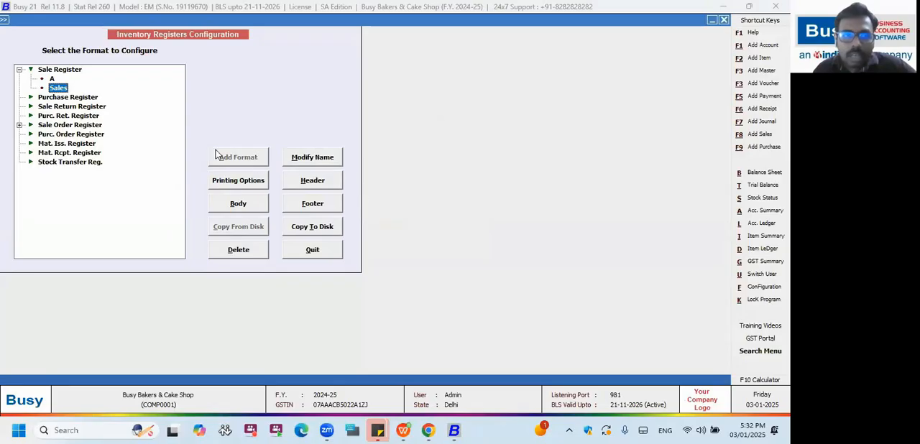
# Copy format A of the Sale Register to disk, using the Desktop as the location.
pyautogui.click(53, 79)
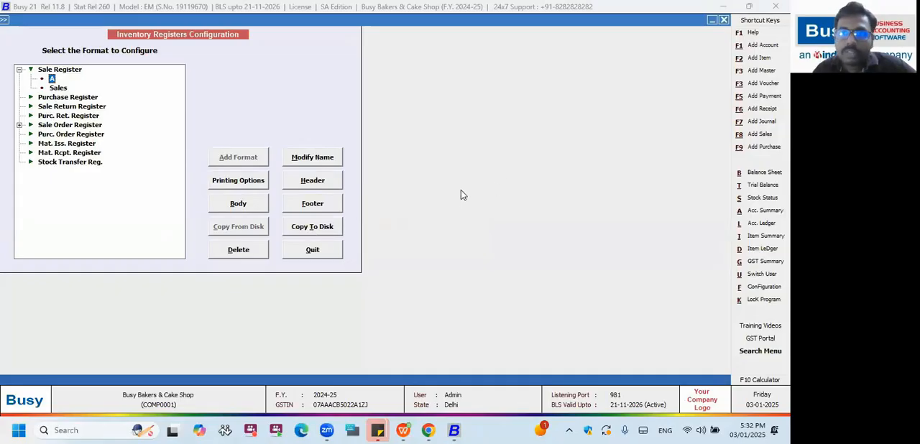
pyautogui.click(338, 225)
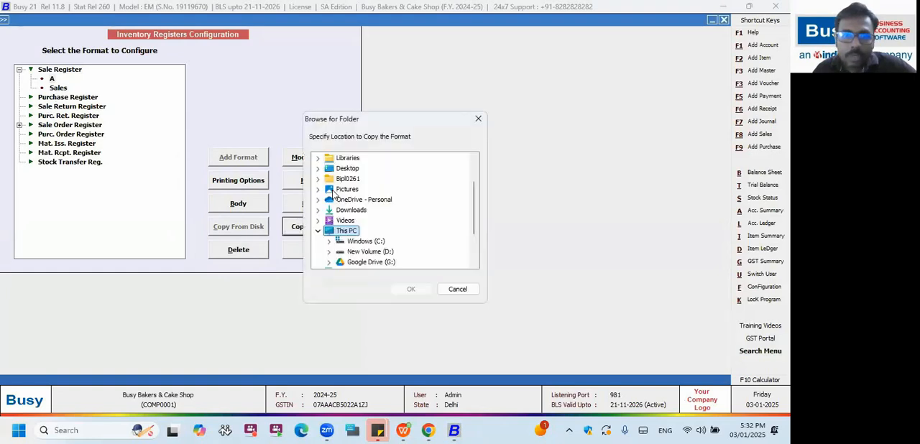
pyautogui.click(348, 169)
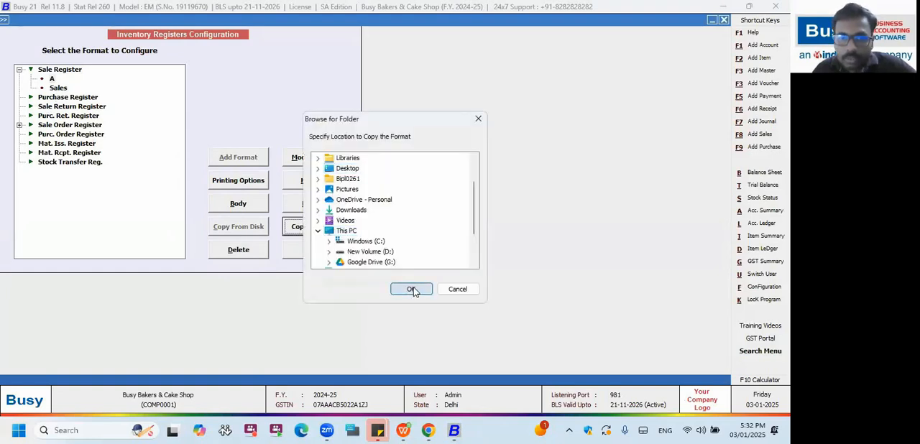
pyautogui.click(410, 289)
pyautogui.click(416, 238)
pyautogui.click(475, 238)
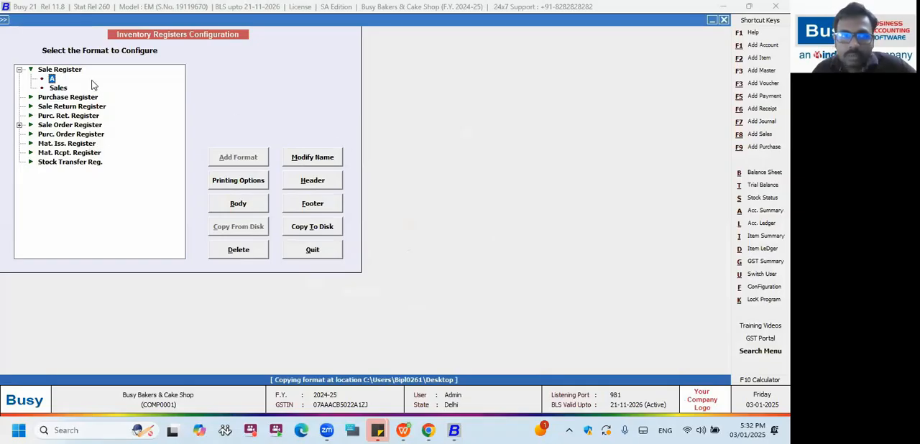
# Start restoring a Sale Register format from the Desktop, but cancel at the confirmation.
pyautogui.click(71, 71)
pyautogui.click(265, 227)
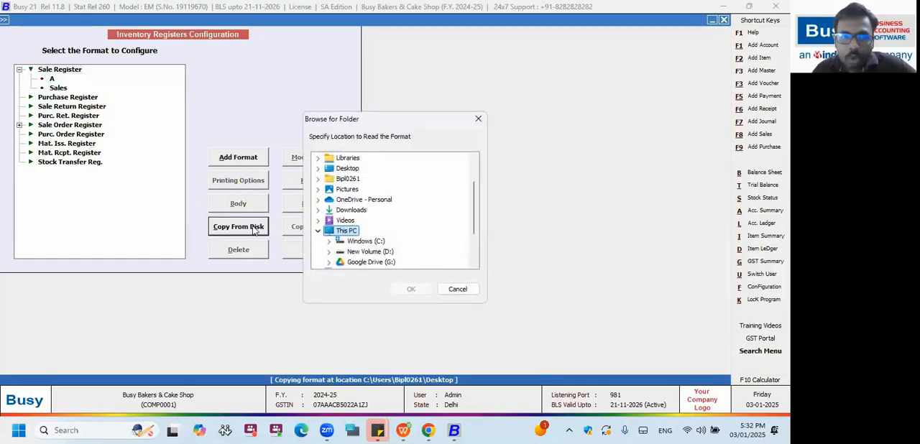
pyautogui.click(348, 169)
pyautogui.click(410, 289)
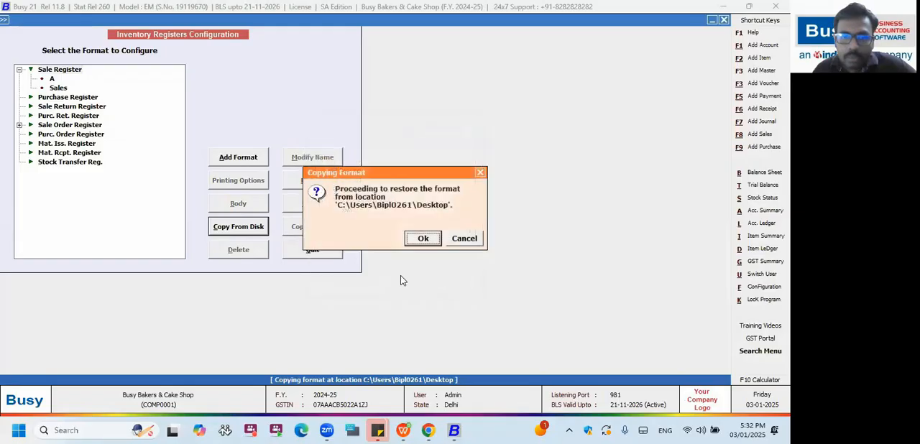
pyautogui.click(457, 239)
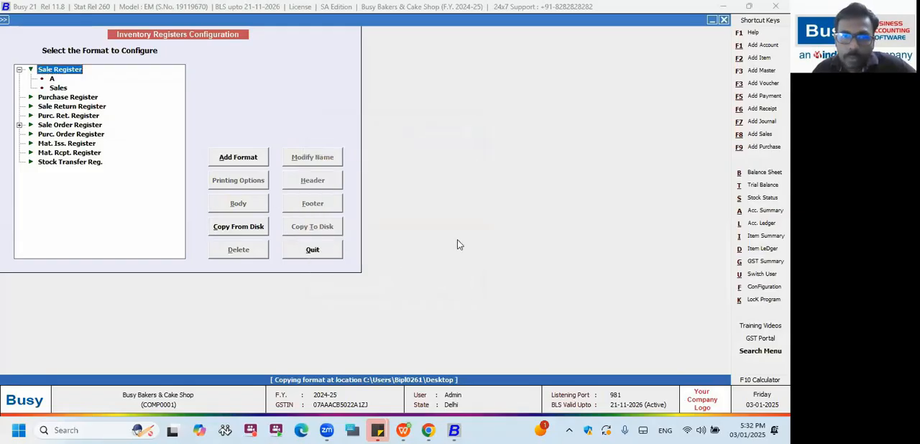
# Open the body configuration of the Sales format with an empty column grid and leave it.
pyautogui.click(59, 88)
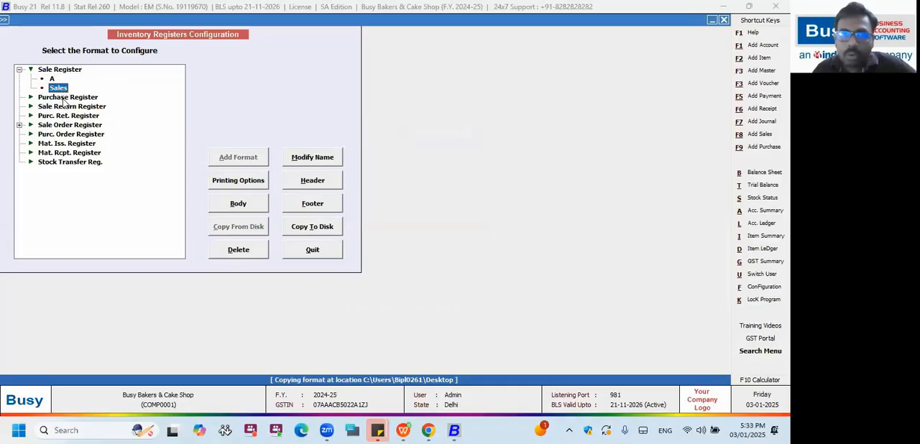
pyautogui.click(249, 208)
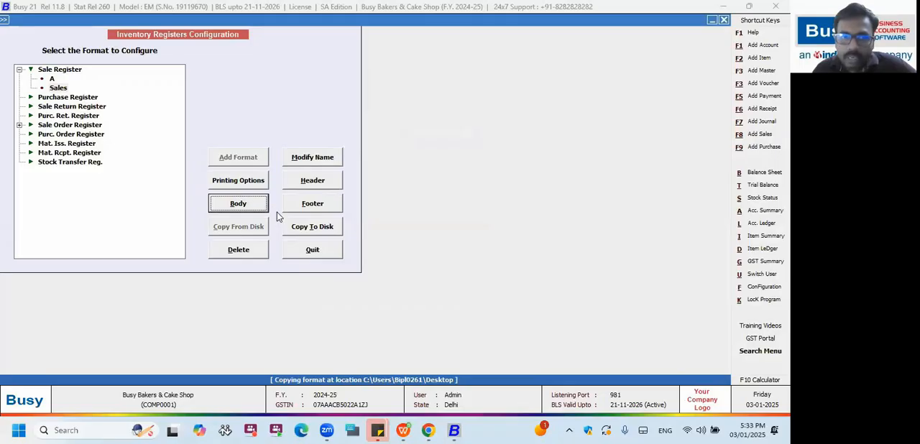
pyautogui.click(464, 240)
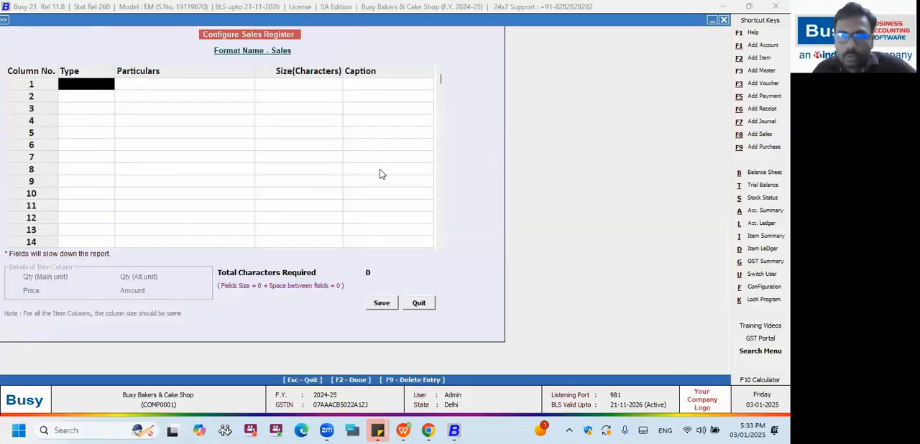
pyautogui.press('Escape')
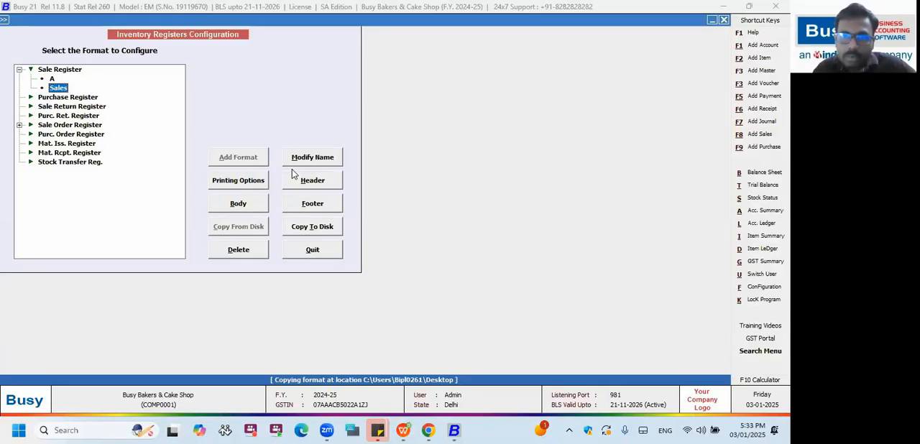
# Open the Sales format's header configuration and look through the available print styles, keeping the header open.
pyautogui.click(309, 185)
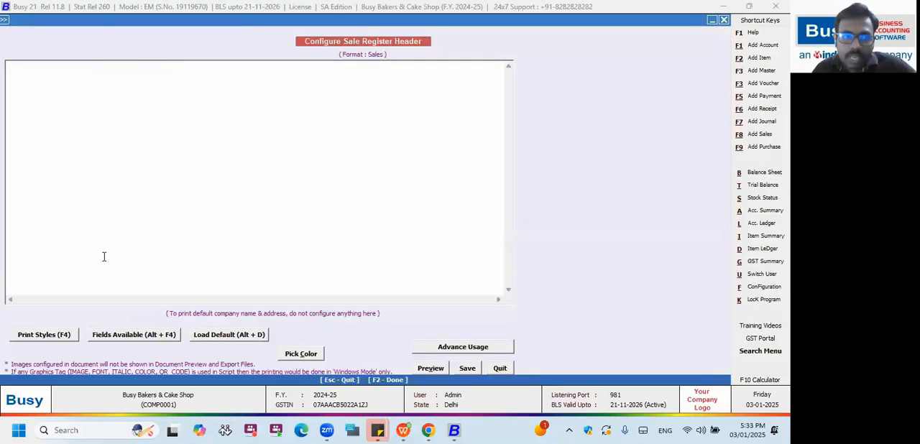
pyautogui.click(45, 335)
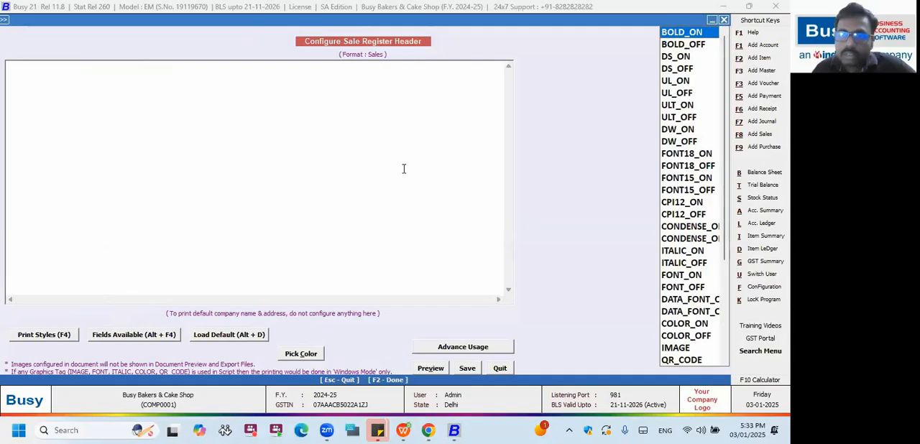
pyautogui.press('Down')
pyautogui.press('Down')
pyautogui.press('Down')
pyautogui.press('Down')
pyautogui.press('Down')
pyautogui.press('Down')
pyautogui.press('Down')
pyautogui.press('Down')
pyautogui.press('Down')
pyautogui.press('Down')
pyautogui.press('Down')
pyautogui.press('Down')
pyautogui.press('Down')
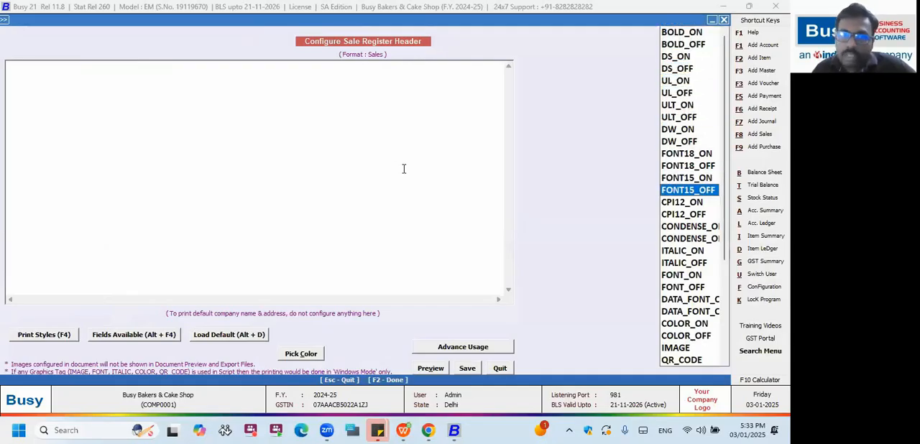
pyautogui.press('Down')
pyautogui.press('Down')
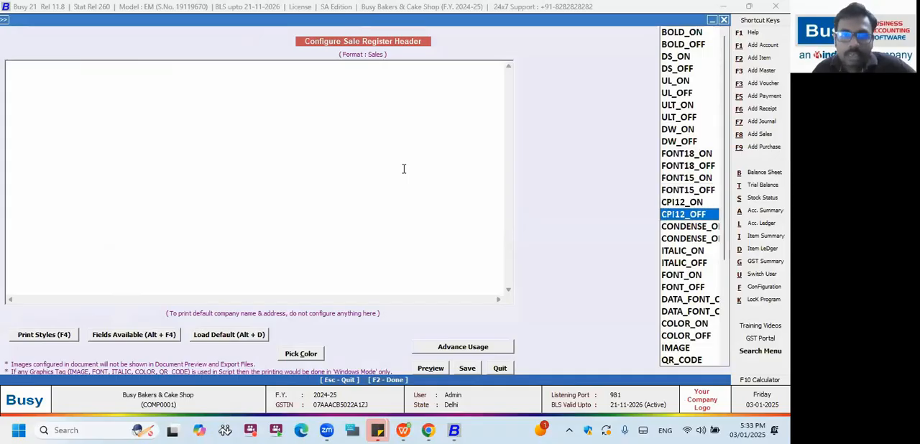
pyautogui.press('Escape')
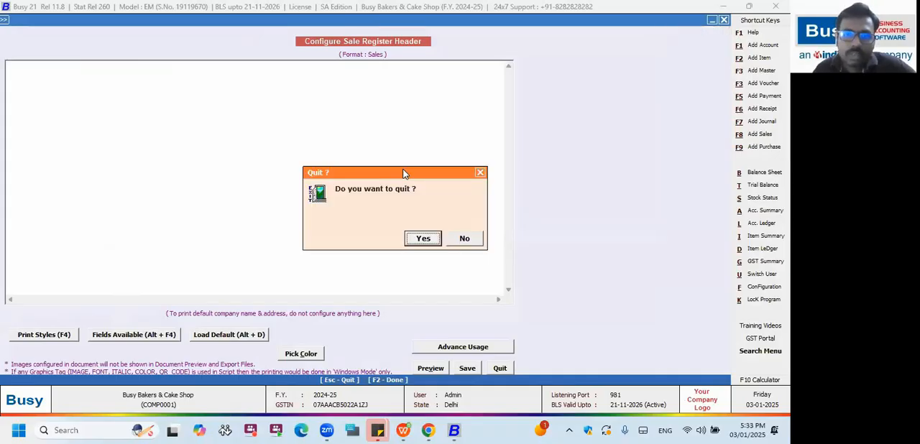
pyautogui.press('Right')
pyautogui.press('Return')
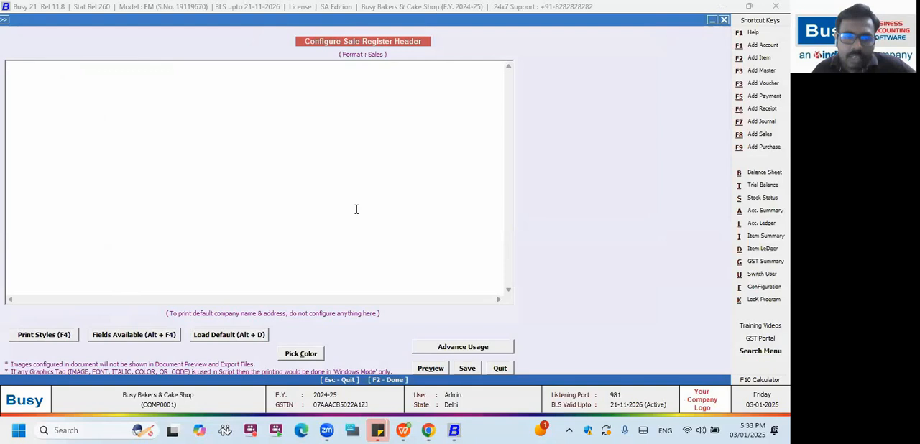
# Load the default company name and address header for the Sales format and preview it, leaving without saving.
pyautogui.click(221, 336)
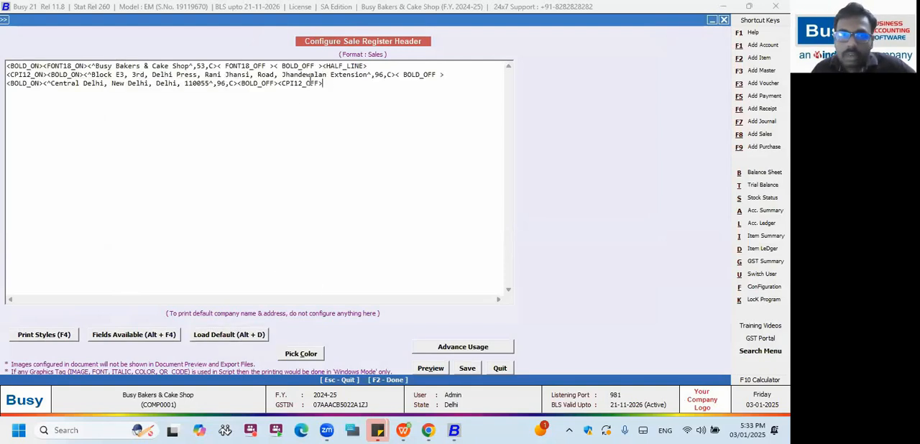
pyautogui.moveTo(325, 83); pyautogui.dragTo(7, 65)
pyautogui.moveTo(351, 92); pyautogui.dragTo(5, 65)
pyautogui.moveTo(335, 88); pyautogui.dragTo(5, 55)
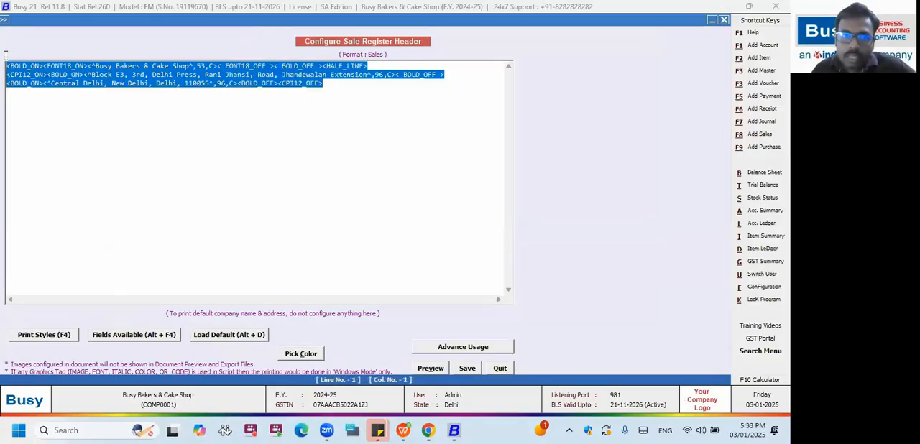
pyautogui.moveTo(361, 85); pyautogui.dragTo(6, 48)
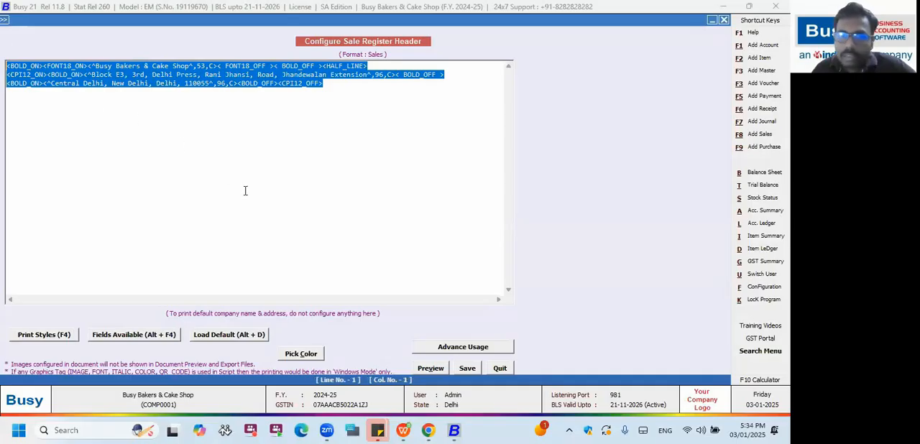
pyautogui.click(429, 368)
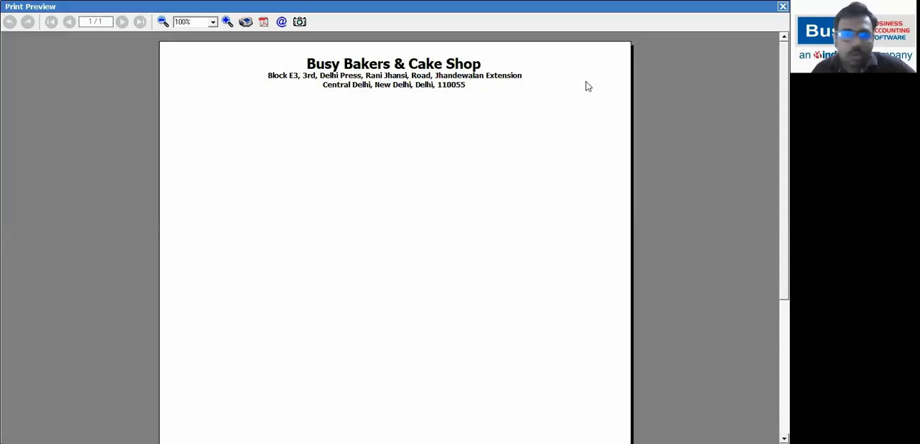
pyautogui.press('Escape')
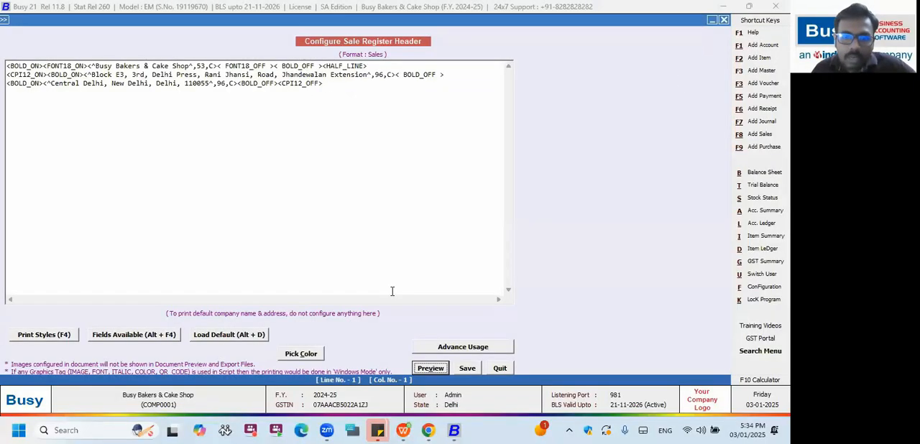
pyautogui.press('Escape')
# Open the Sales format's body configuration with the default voucher columns and go through the listed particulars.
pyautogui.click(238, 203)
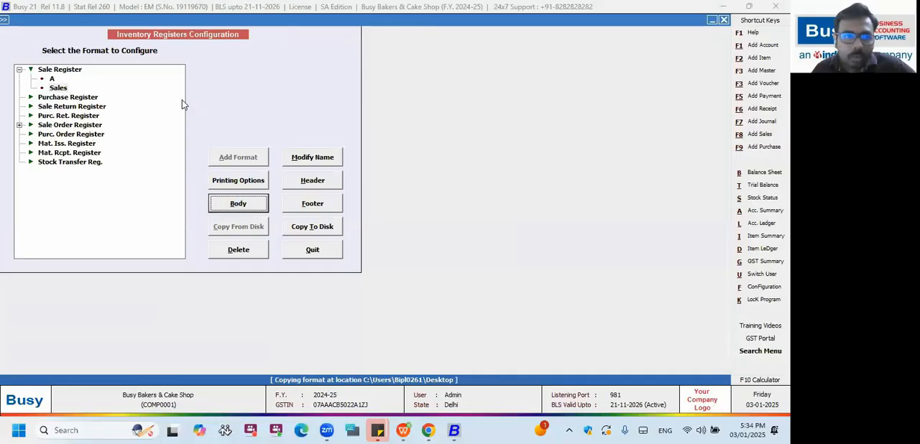
pyautogui.click(426, 152)
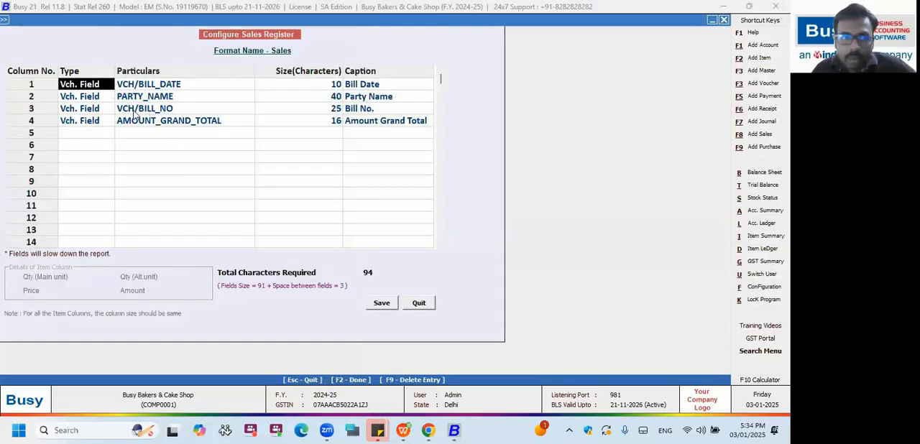
pyautogui.click(165, 88)
pyautogui.click(155, 109)
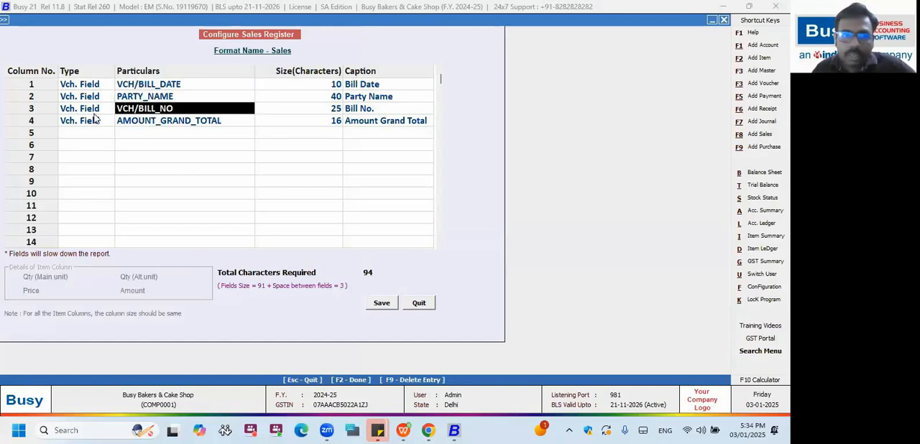
# Insert a blank row above VCH/BILL_DATE and copy the complete VCH/BILL_NO row into it.
pyautogui.rightClick(41, 100)
pyautogui.click(41, 86)
pyautogui.rightClick(41, 88)
pyautogui.click(79, 109)
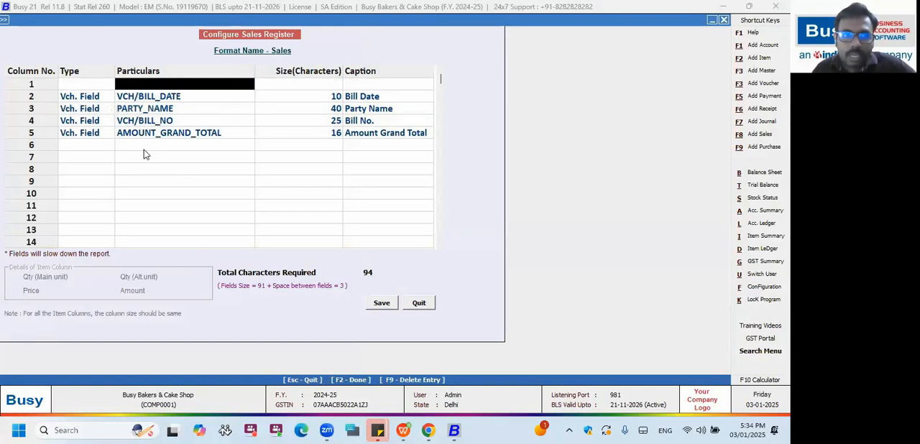
pyautogui.click(144, 149)
pyautogui.moveTo(89, 122); pyautogui.dragTo(390, 120)
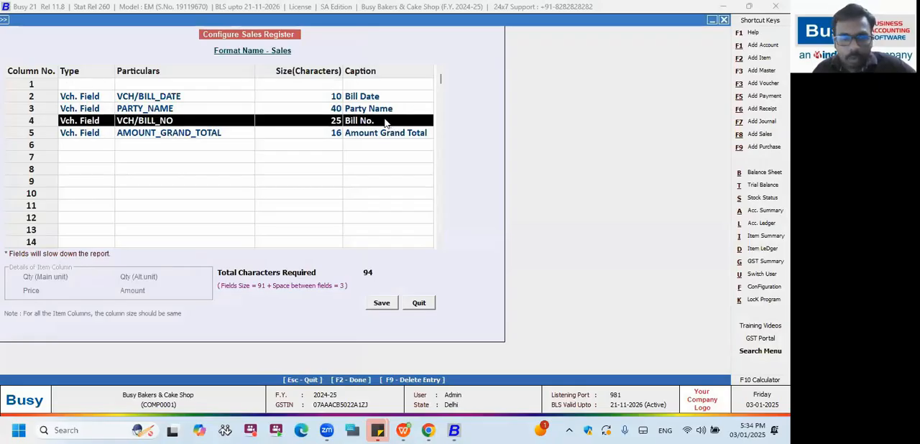
pyautogui.hotkey('ctrl', 'c')
pyautogui.click(91, 86)
pyautogui.hotkey('ctrl', 'v')
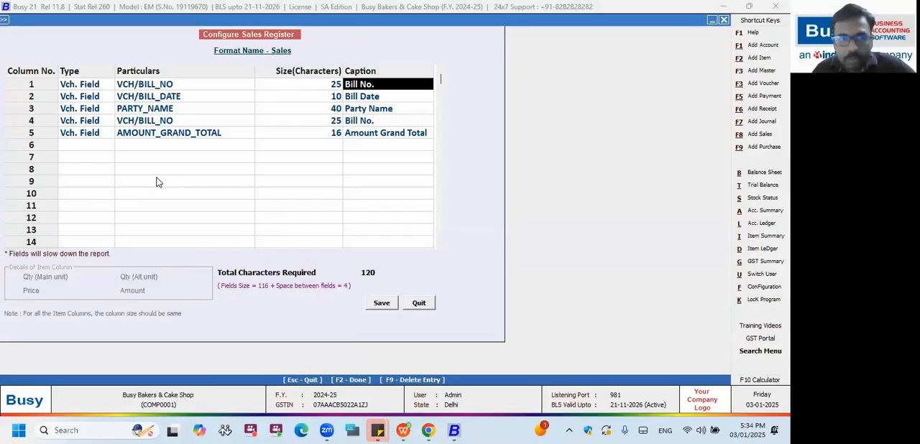
# Check the order of the particulars VCH/BILL_NO, VCH/BILL_DATE and PARTY_NAME in the first three columns.
pyautogui.click(169, 86)
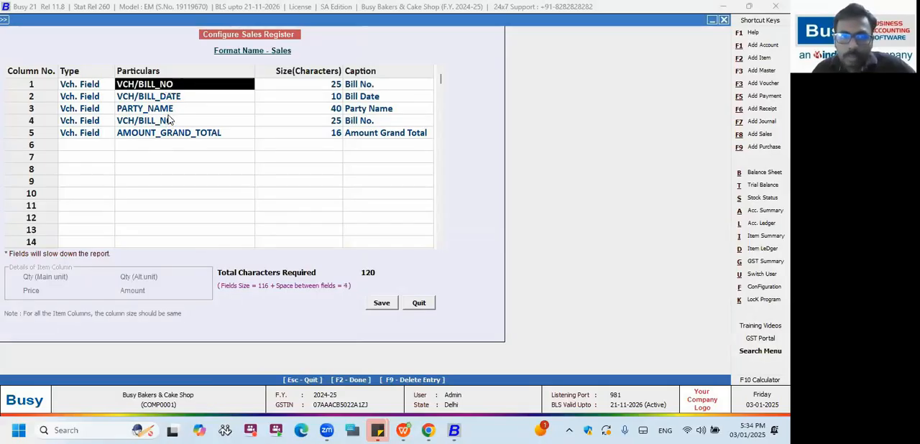
pyautogui.click(189, 94)
pyautogui.click(184, 85)
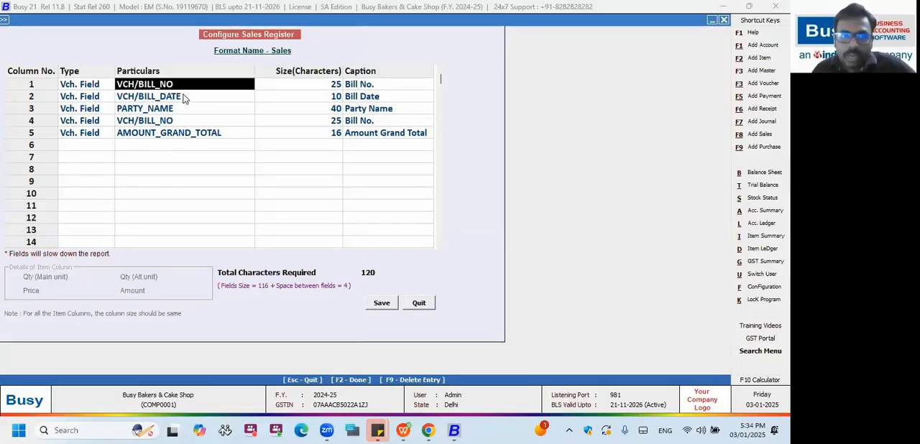
pyautogui.click(188, 97)
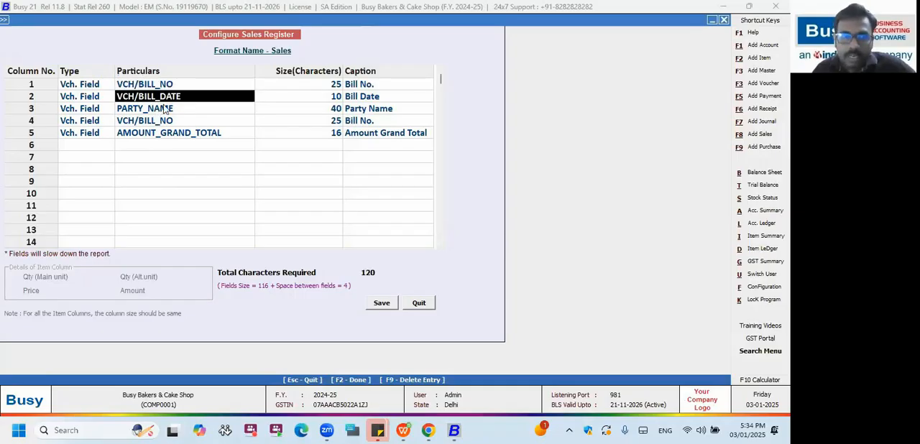
pyautogui.click(150, 110)
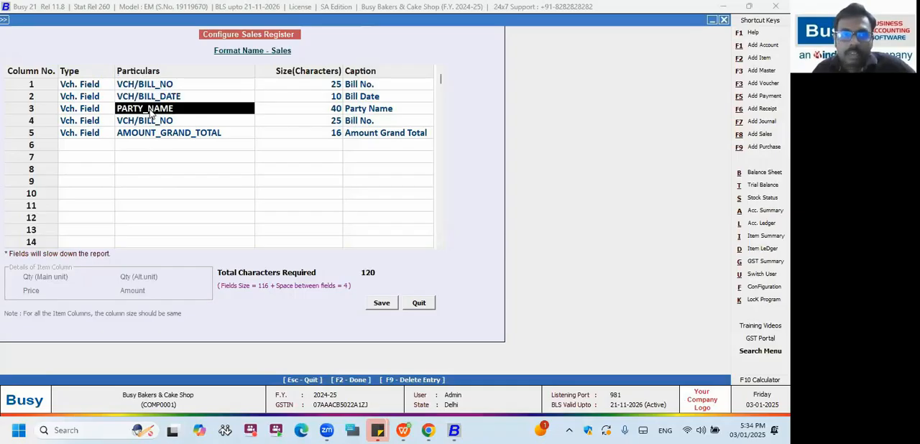
# Look through the PARTY category of voucher fields for a GST number to use in column 4.
pyautogui.click(77, 122)
pyautogui.press('Return')
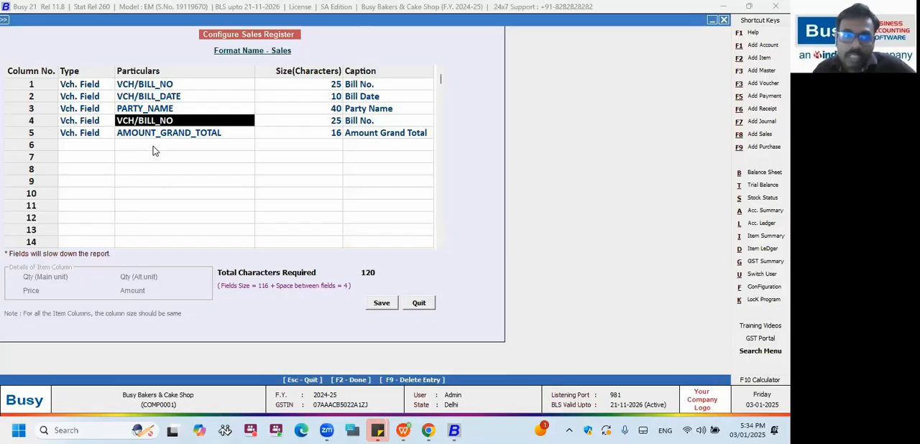
pyautogui.press('Return')
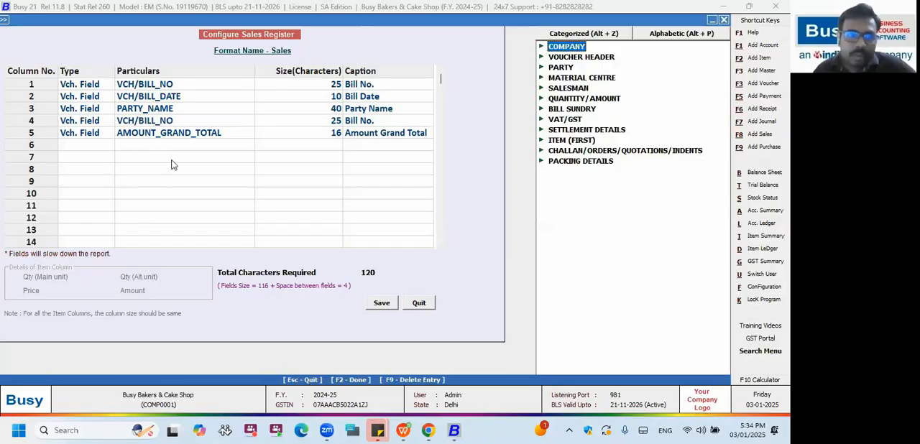
pyautogui.press('Escape')
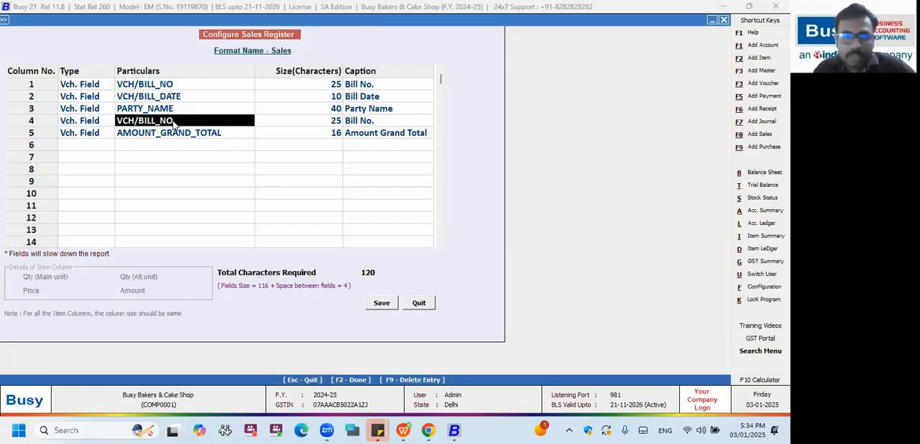
pyautogui.press('Return')
pyautogui.press('Down')
pyautogui.press('Down')
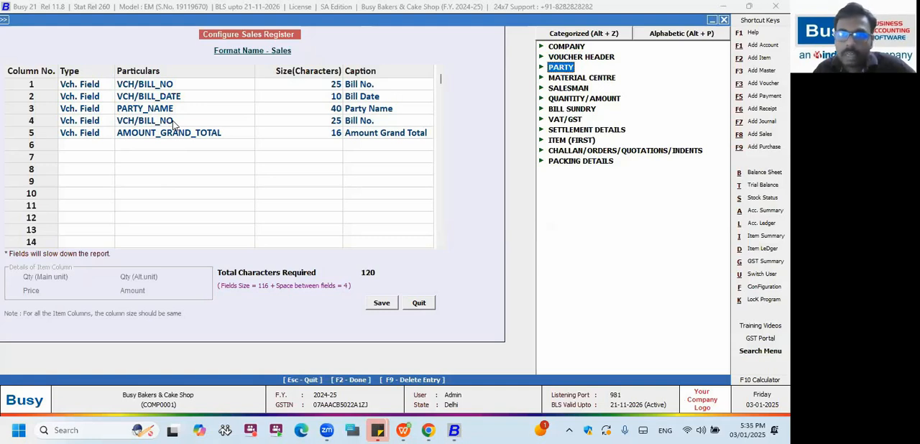
pyautogui.press('Return')
pyautogui.press('Down')
pyautogui.press('Down')
pyautogui.press('Down')
pyautogui.press('Down')
pyautogui.press('Down')
pyautogui.press('Down')
pyautogui.press('Down')
pyautogui.press('Down')
pyautogui.press('Down')
pyautogui.press('Down')
pyautogui.press('Down')
pyautogui.press('Down')
pyautogui.press('Down')
pyautogui.press('Down')
pyautogui.press('Down')
pyautogui.press('Down')
pyautogui.press('Down')
pyautogui.press('Down')
pyautogui.press('Down')
pyautogui.press('Down')
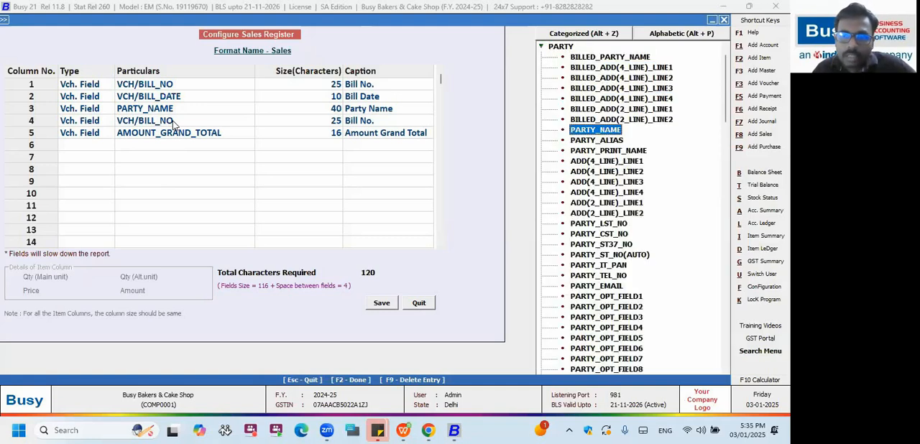
pyautogui.press('Down')
pyautogui.press('Down')
pyautogui.press('Down')
pyautogui.press('Down')
pyautogui.press('Down')
pyautogui.press('Down')
pyautogui.press('Down')
pyautogui.press('Down')
pyautogui.press('Down')
pyautogui.press('Down')
pyautogui.press('Down')
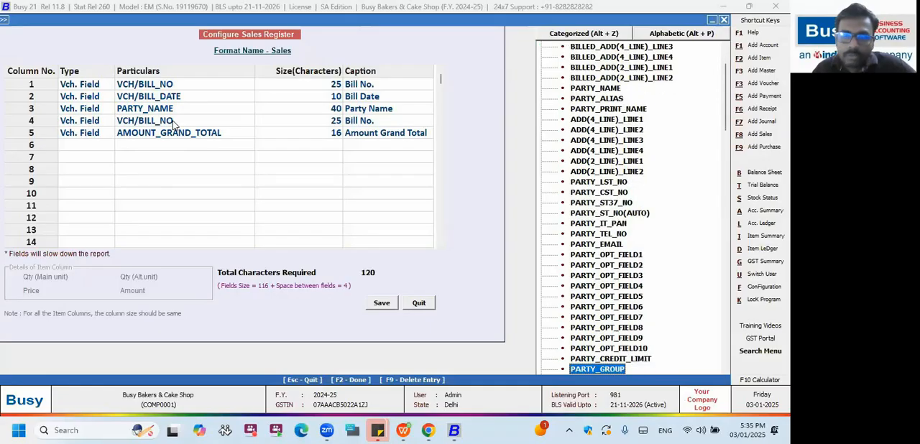
# Search the alphabetic voucher field list for gstin.
pyautogui.click(689, 36)
pyautogui.write('gstin')
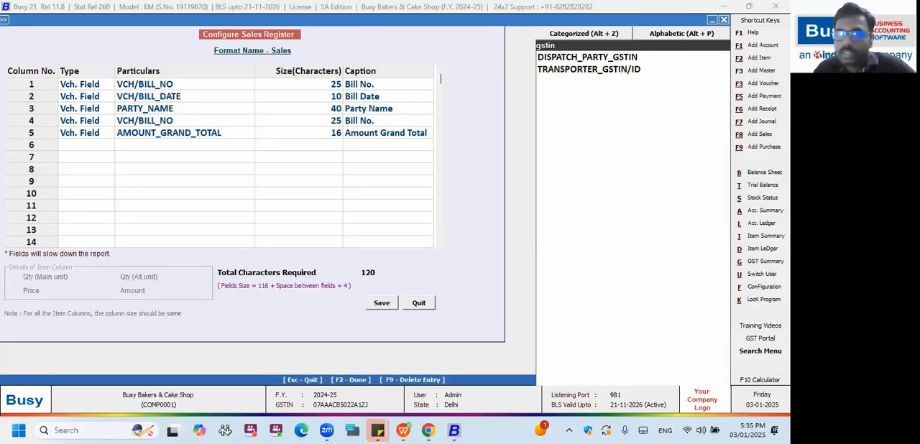
pyautogui.hotkey('alt', 'z')
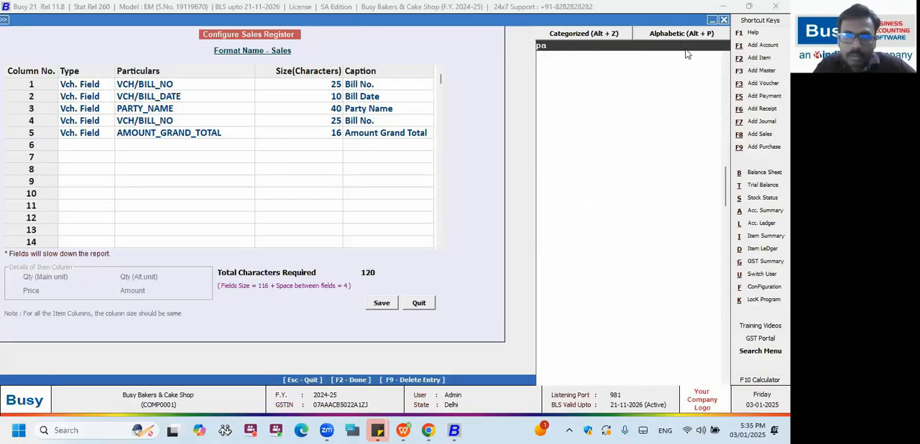
pyautogui.click(203, 125)
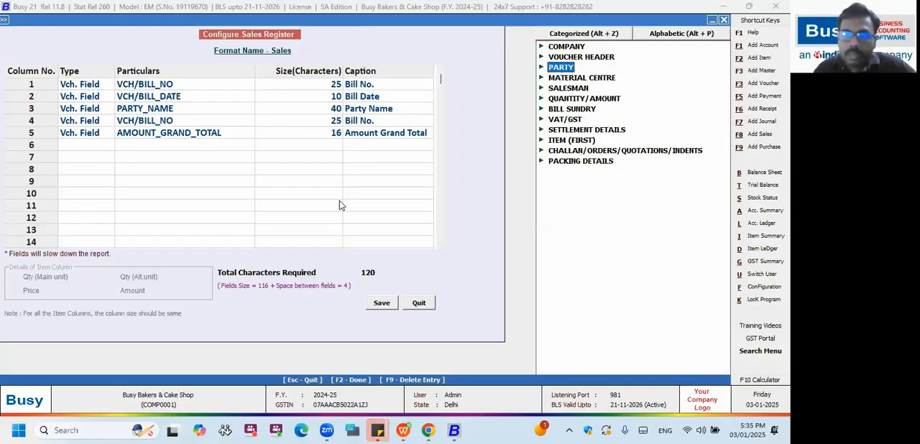
# Find PARTY_GST_NO in the alphabetic field list and set it as column 4's particulars.
pyautogui.hotkey('alt', 'p')
pyautogui.write('party_g')
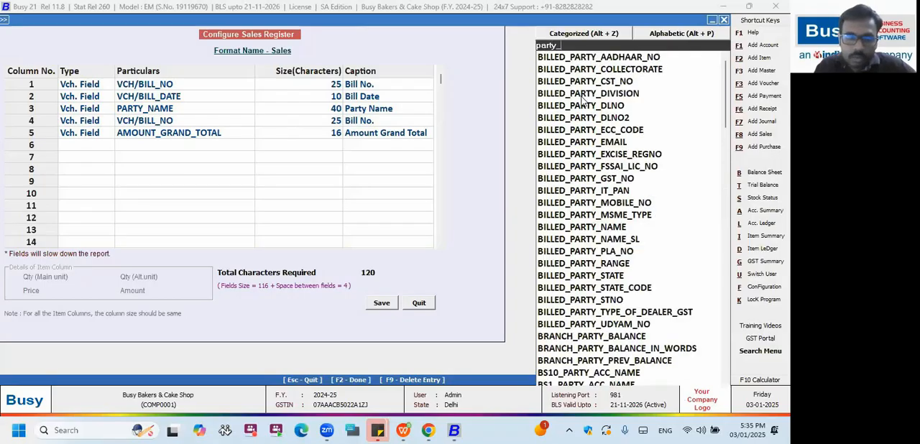
pyautogui.click(583, 100)
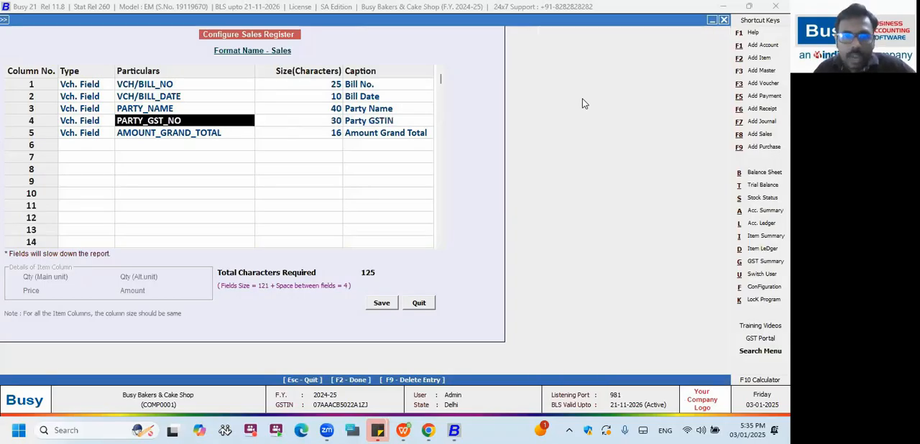
# Set the PARTY_GST_NO column's size to 15 characters and shorten its caption to GSTIN.
pyautogui.press('Return')
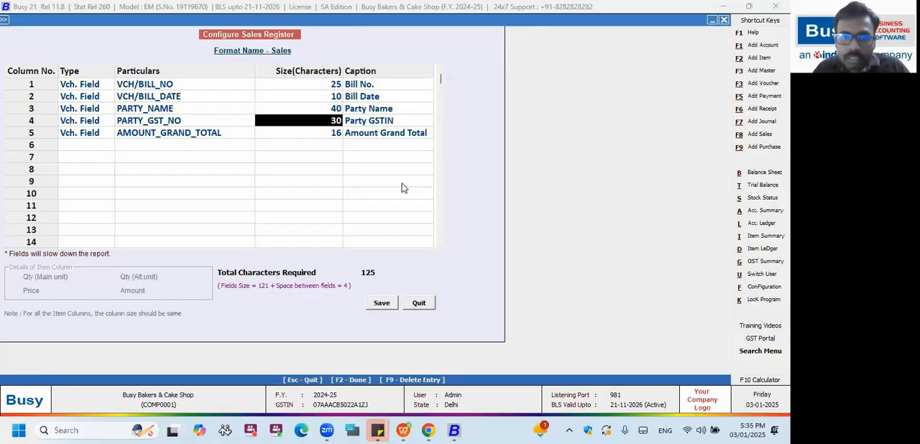
pyautogui.write('15')
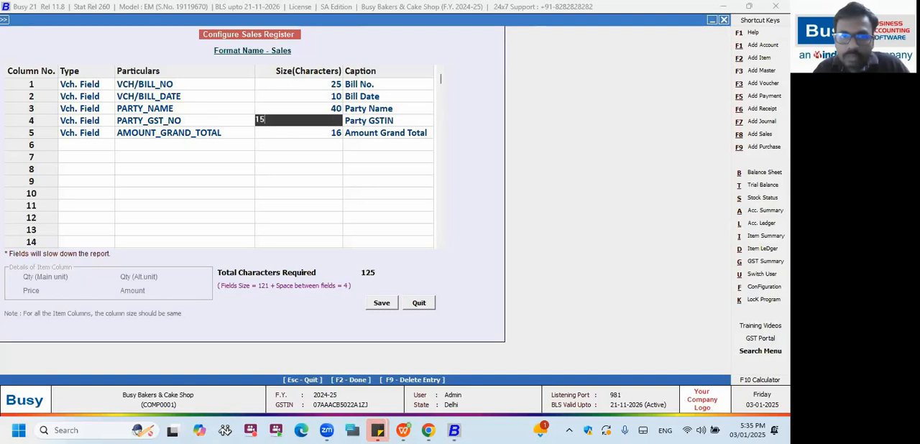
pyautogui.press('Return')
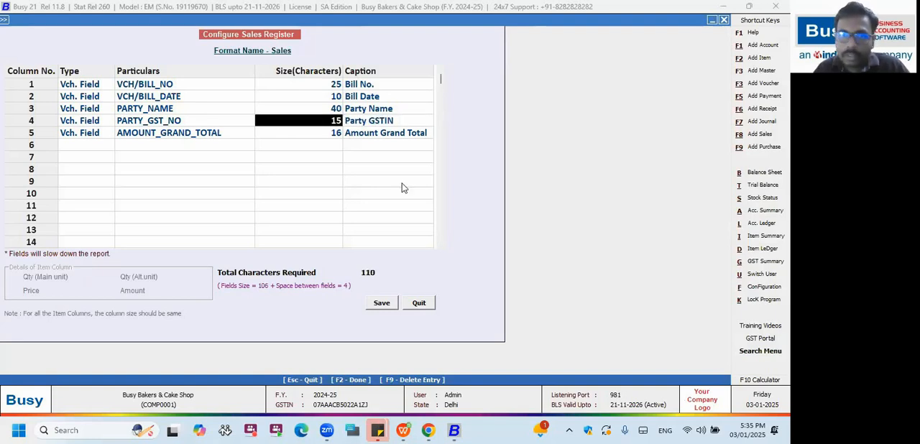
pyautogui.press('Return')
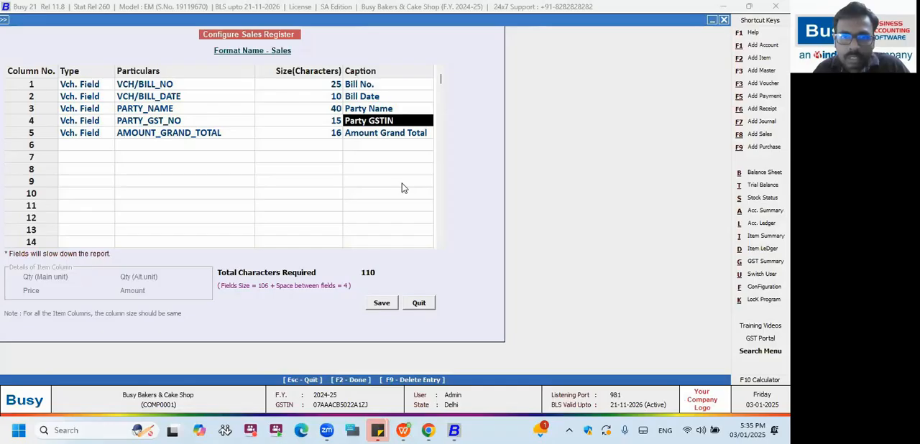
pyautogui.click(367, 121)
pyautogui.moveTo(367, 121); pyautogui.dragTo(284, 134)
pyautogui.press('Delete')
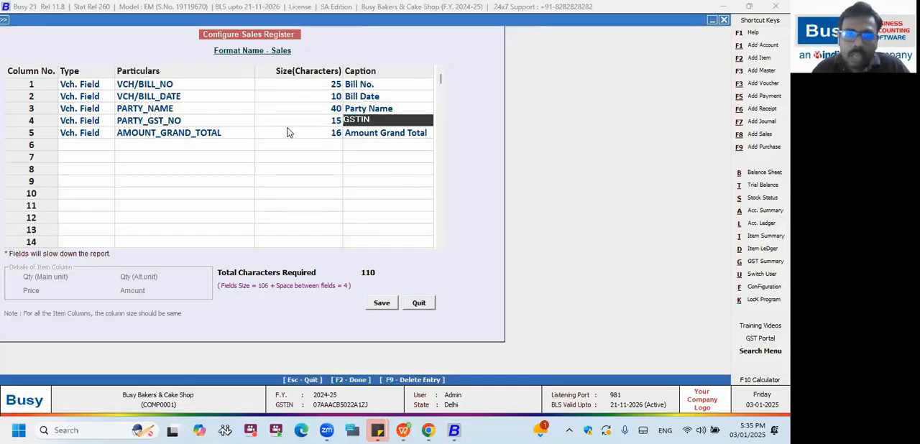
pyautogui.click(364, 137)
pyautogui.press('Up')
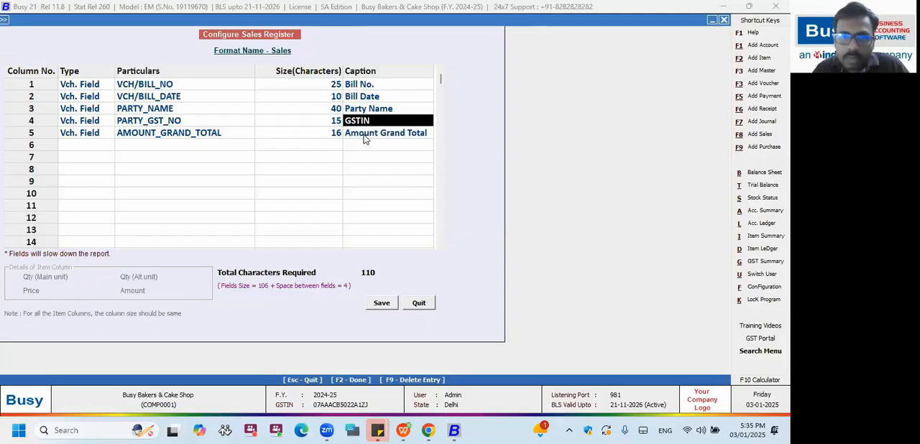
# Insert a blank row between PARTY_GST_NO and AMOUNT_GRAND_TOTAL.
pyautogui.press('Down')
pyautogui.press('Left')
pyautogui.press('Left')
pyautogui.press('Left')
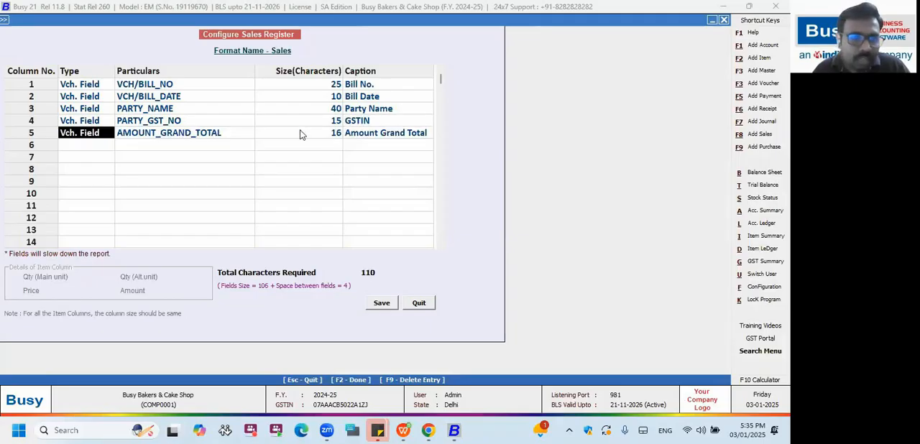
pyautogui.rightClick(43, 112)
pyautogui.rightClick(42, 121)
pyautogui.click(79, 145)
pyautogui.click(79, 130)
pyautogui.rightClick(44, 137)
pyautogui.click(84, 162)
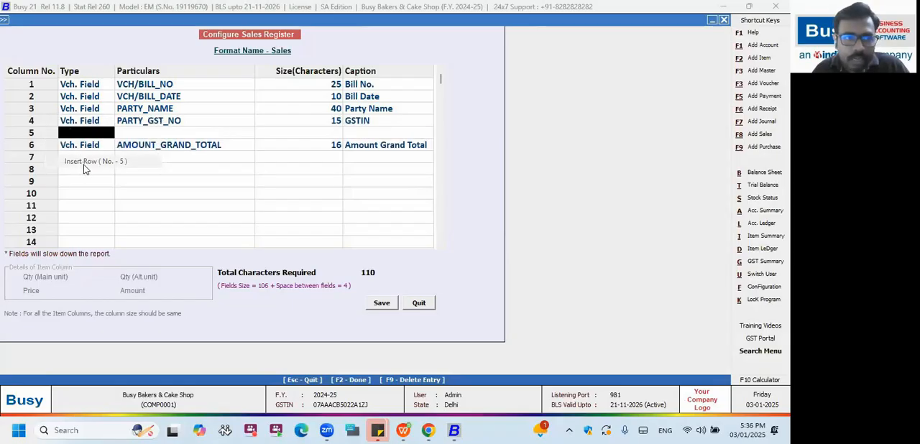
# Define column 5 as an Item Field with the particulars ITEM_NAME.
pyautogui.press('i')
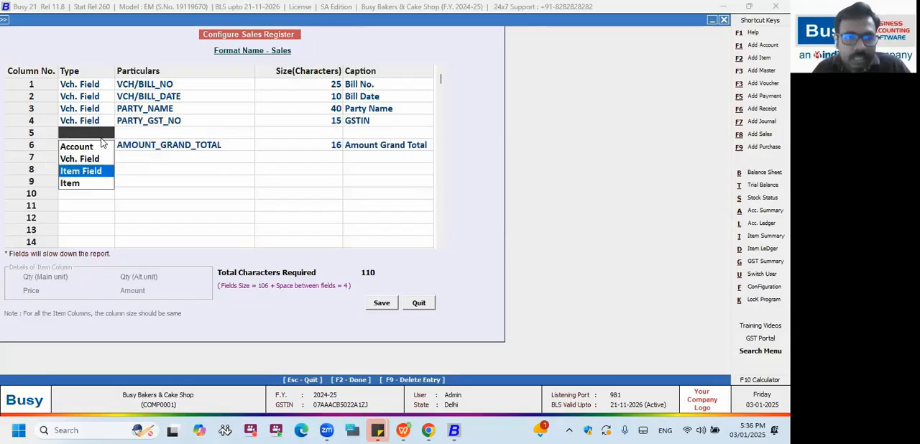
pyautogui.press('Return')
pyautogui.press('Return')
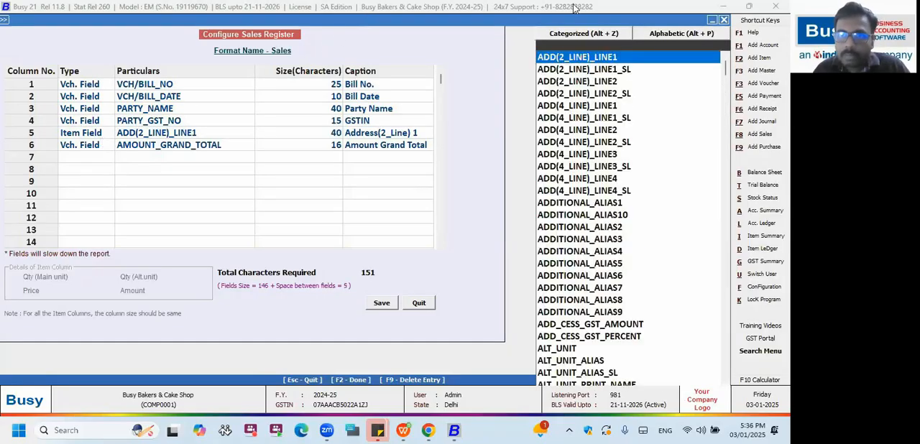
pyautogui.click(573, 34)
pyautogui.press('Left')
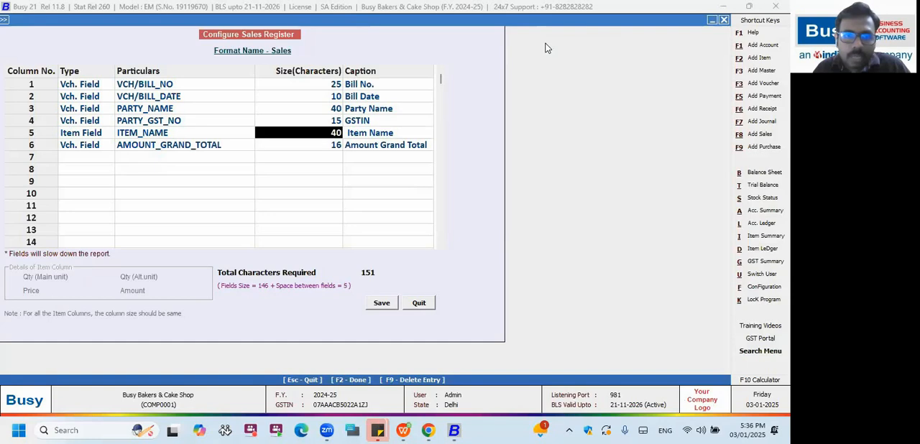
# Insert a row below ITEM_NAME and define it as an Item Field with the particulars QUANTITY.
pyautogui.rightClick(72, 133)
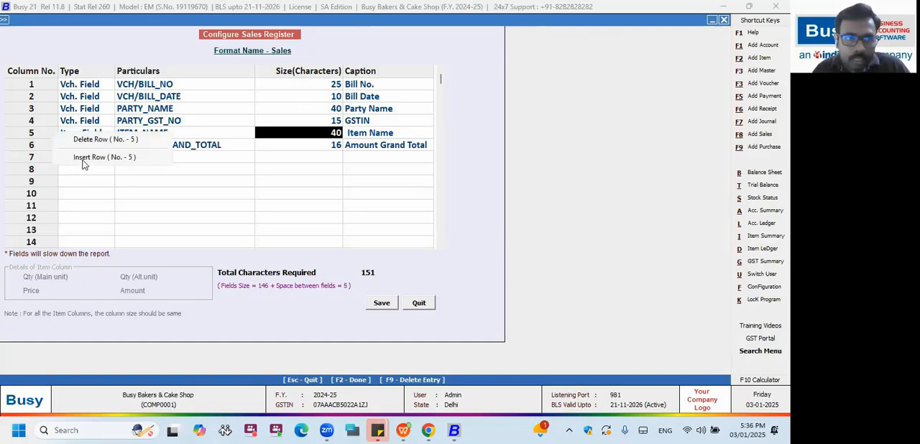
pyautogui.click(84, 156)
pyautogui.rightClick(41, 130)
pyautogui.click(67, 137)
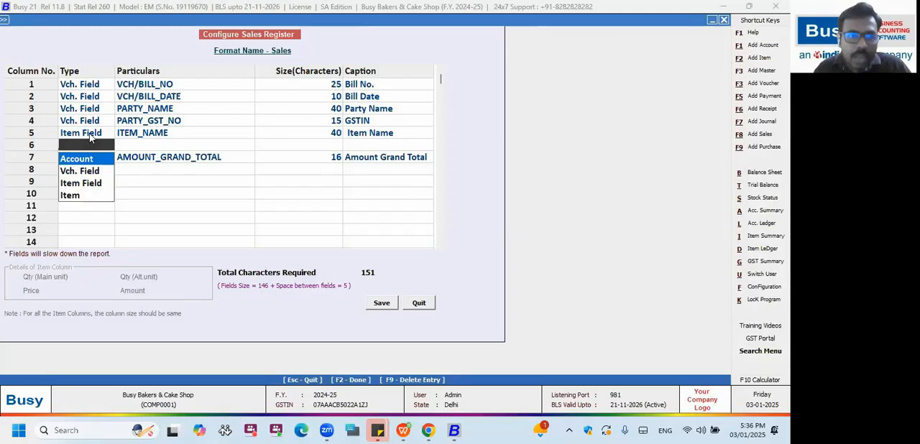
pyautogui.press('Down')
pyautogui.press('Down')
pyautogui.press('Return')
pyautogui.press('Return')
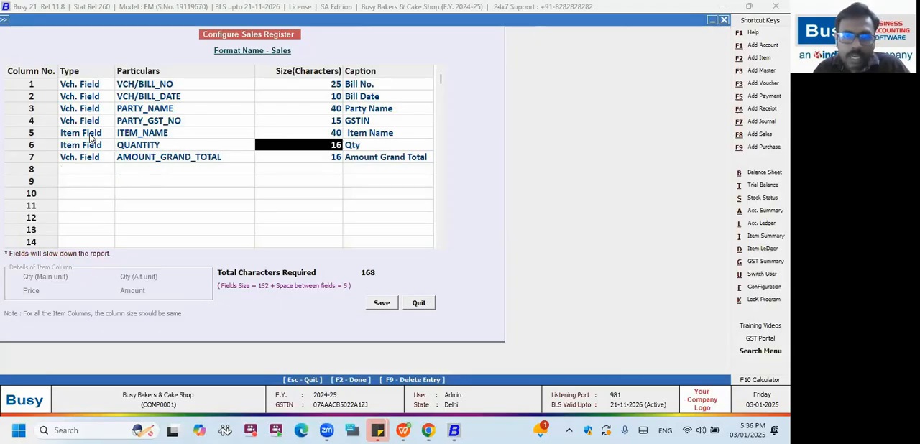
pyautogui.press('Return')
pyautogui.press('Return')
# Insert a row below QUANTITY and fill it with the item Butter Cookies - 250 GM.
pyautogui.rightClick(59, 148)
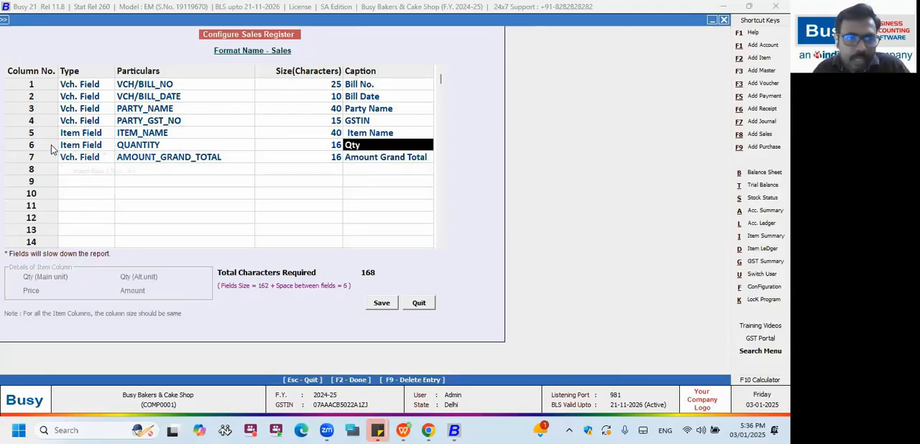
pyautogui.click(82, 175)
pyautogui.rightClick(52, 146)
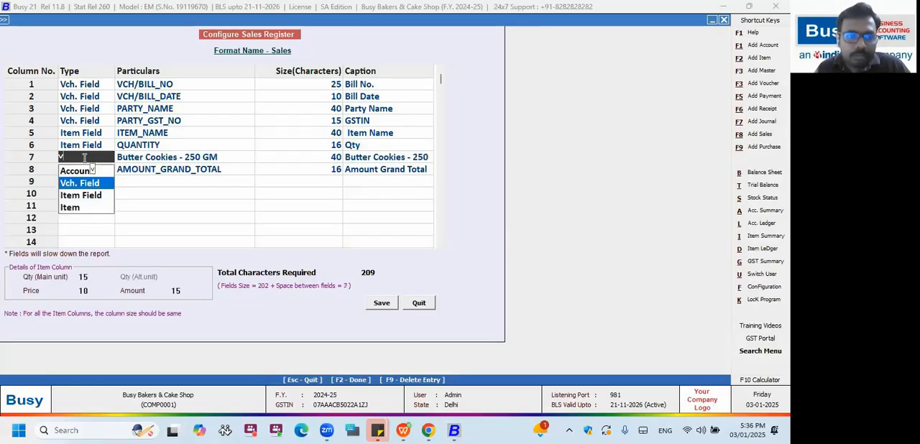
# Go through the column type options for column 7 and try Vch. Field with its field categories.
pyautogui.press('Up')
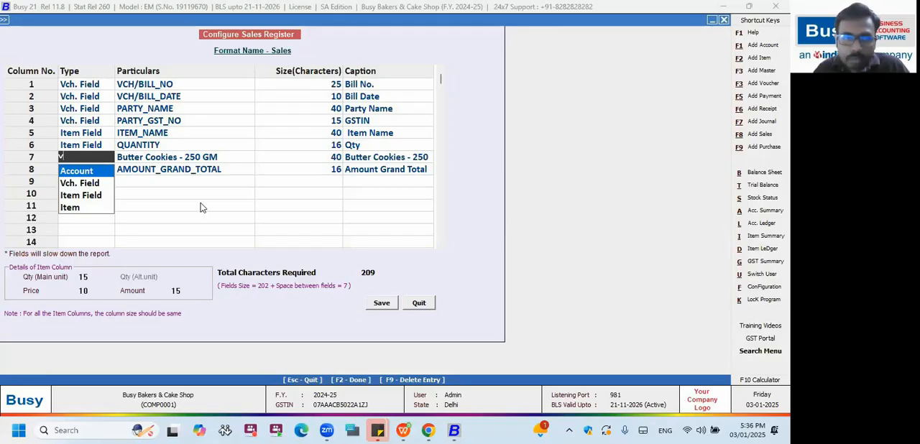
pyautogui.press('Down')
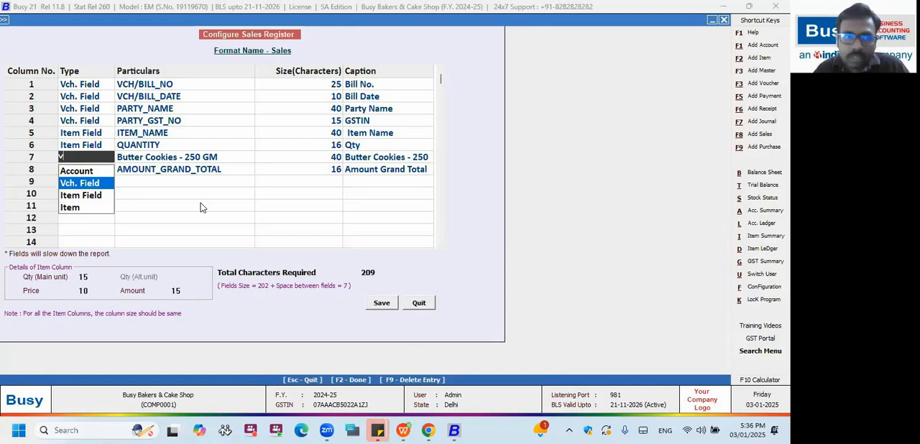
pyautogui.press('Down')
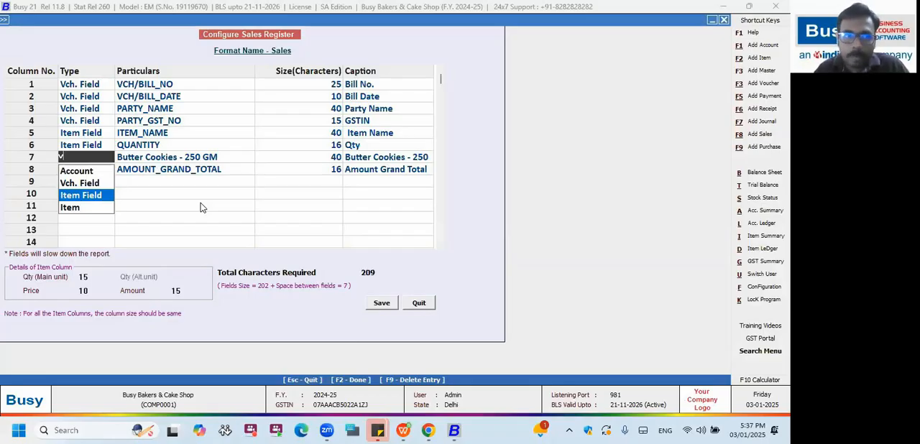
pyautogui.press('Return')
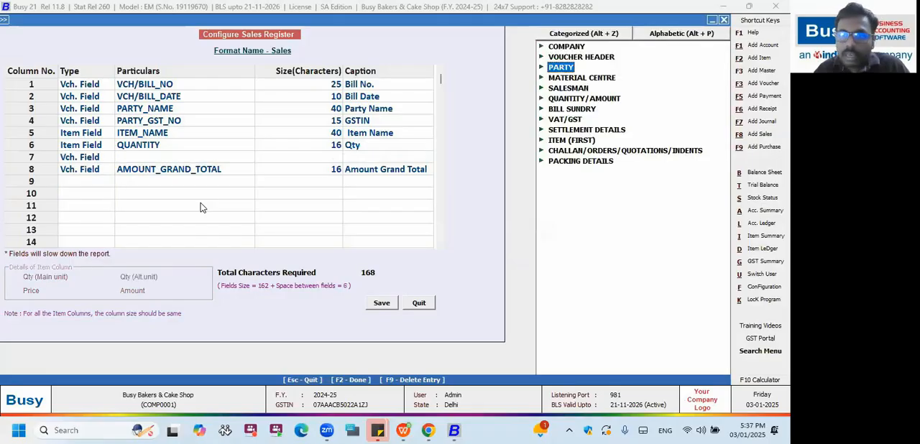
pyautogui.press('Up')
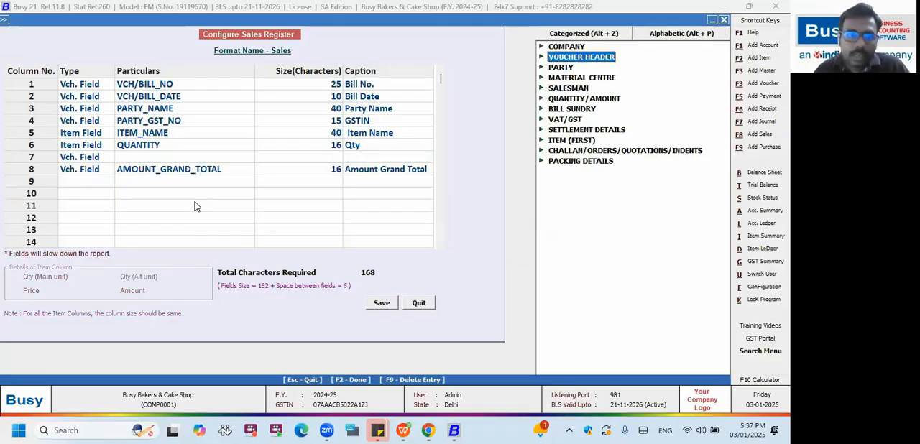
# Change column 7's type to Item Field.
pyautogui.press('Escape')
pyautogui.press('Escape')
pyautogui.press('i')
pyautogui.press('Return')
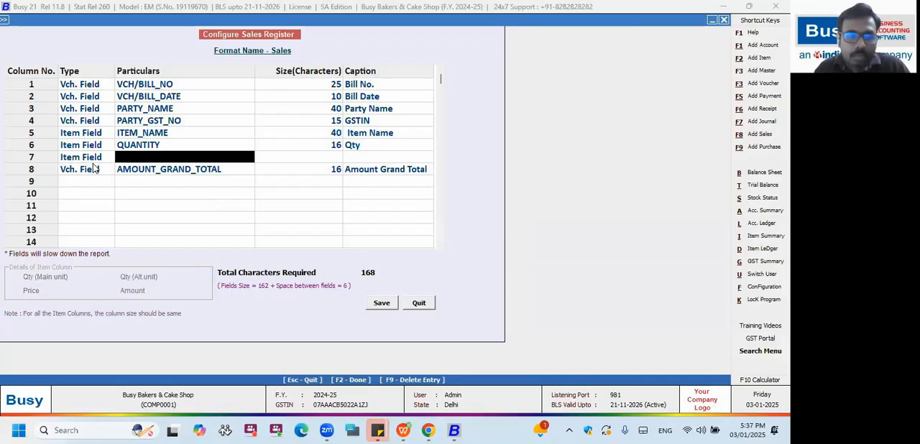
# Set LIST_PRICE as the particulars of column 7, keeping the default size and caption.
pyautogui.press('Return')
pyautogui.press('Left')
pyautogui.press('Left')
pyautogui.press('Down')
pyautogui.press('Right')
pyautogui.press('Down')
pyautogui.press('Return')
pyautogui.press('Return')
pyautogui.press('Return')
pyautogui.press('Return')
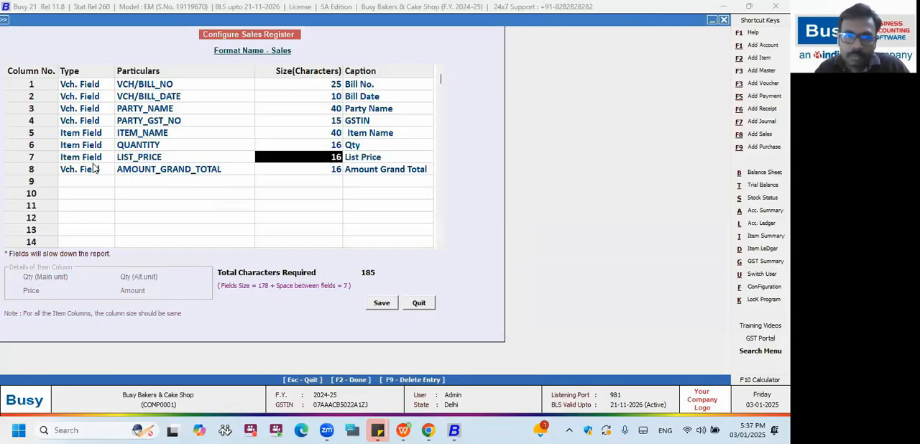
# Insert a new column 8 above AMOUNT_GRAND_TOTAL and set its type to Item Field.
pyautogui.rightClick(45, 173)
pyautogui.click(75, 201)
pyautogui.press('i')
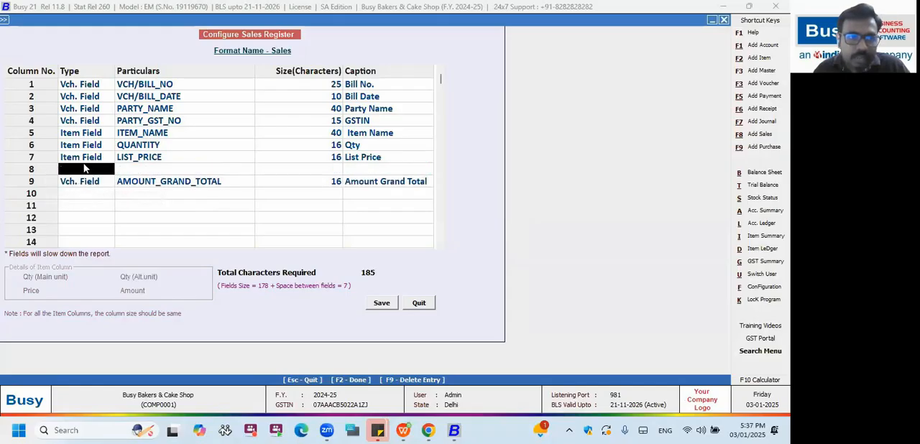
pyautogui.press('Return')
# Set GST_PERCENT from the VAT/GST category as the particulars of column 8, with a size of 5 characters.
pyautogui.press('Left')
pyautogui.press('Down')
pyautogui.press('Down')
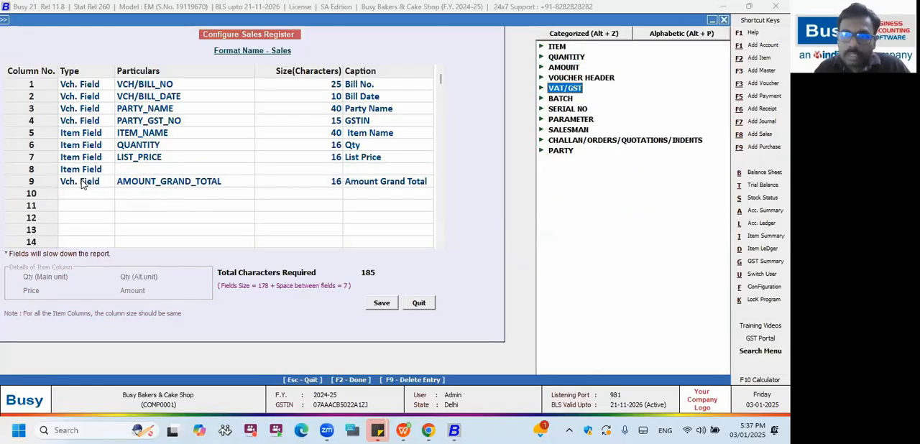
pyautogui.press('Right')
pyautogui.press('Down')
pyautogui.press('Down')
pyautogui.press('Down')
pyautogui.press('Down')
pyautogui.press('Down')
pyautogui.press('Down')
pyautogui.press('Down')
pyautogui.press('Down')
pyautogui.press('Down')
pyautogui.press('Down')
pyautogui.press('Down')
pyautogui.press('Down')
pyautogui.press('Down')
pyautogui.press('Down')
pyautogui.press('Down')
pyautogui.press('Down')
pyautogui.press('Down')
pyautogui.press('Down')
pyautogui.press('Down')
pyautogui.press('Down')
pyautogui.press('Down')
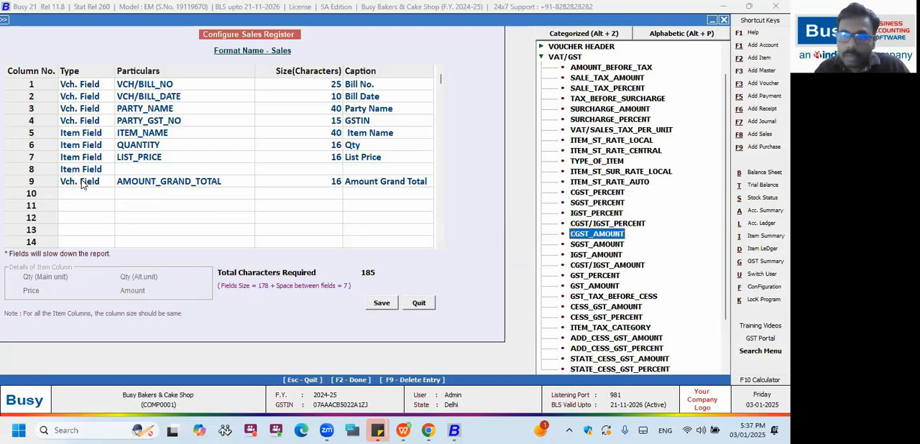
pyautogui.press('Return')
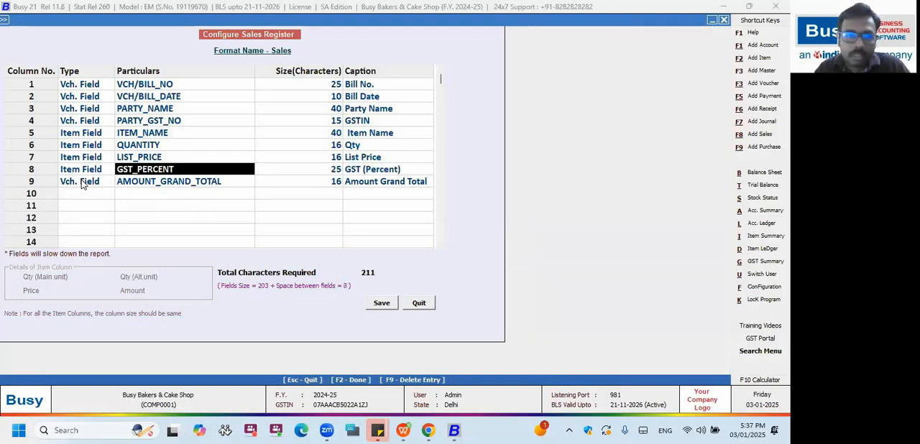
pyautogui.press('Return')
pyautogui.write('5')
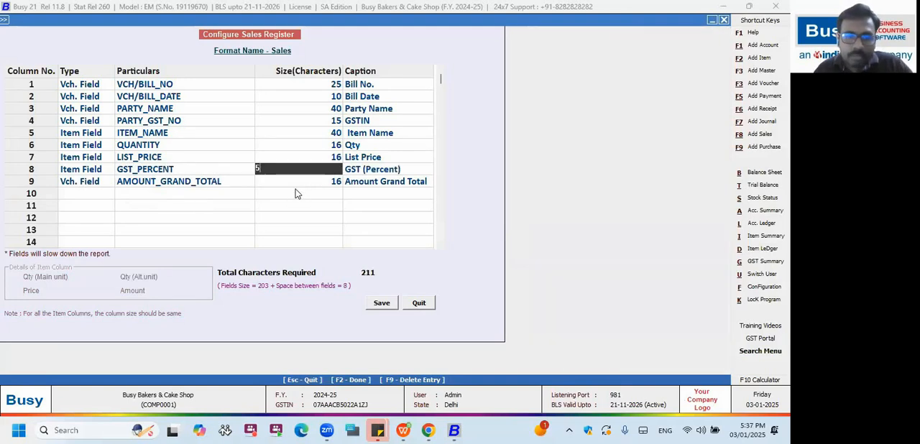
# Insert column 9 above AMOUNT_GRAND_TOTAL as an Item Field with the particulars CGST_AMOUNT, keeping the default size and caption.
pyautogui.rightClick(60, 183)
pyautogui.click(80, 189)
pyautogui.write('i')
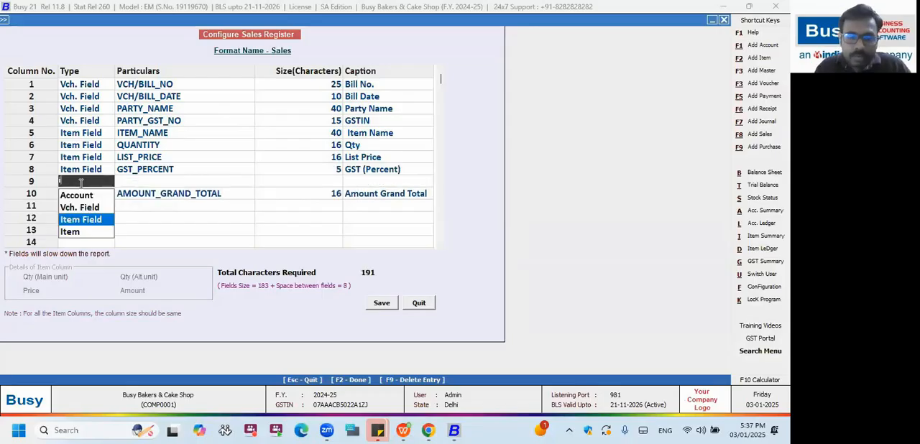
pyautogui.press('Return')
pyautogui.press('Down')
pyautogui.press('Up')
pyautogui.press('Up')
pyautogui.press('Up')
pyautogui.press('Up')
pyautogui.press('Up')
pyautogui.press('Return')
# Insert column 10 above AMOUNT_GRAND_TOTAL as an Item Field with the particulars SGST_AMOUNT.
pyautogui.press('Return')
pyautogui.rightClick(79, 192)
pyautogui.click(86, 198)
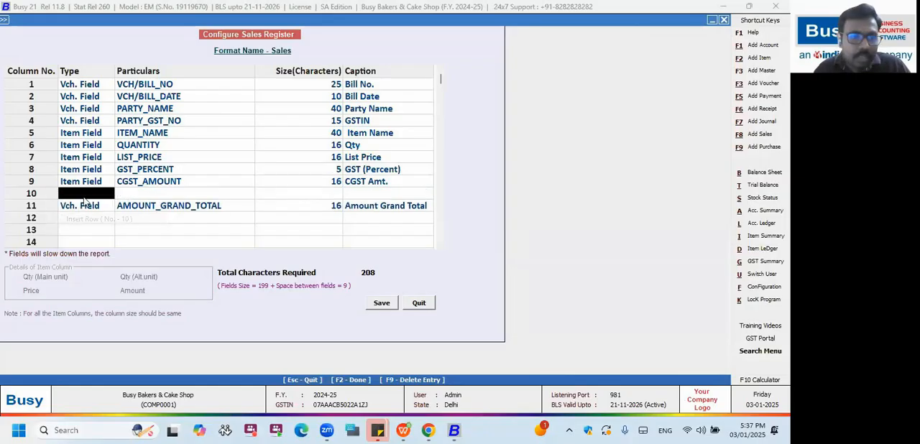
pyautogui.press('Return')
pyautogui.press('Down')
pyautogui.press('Return')
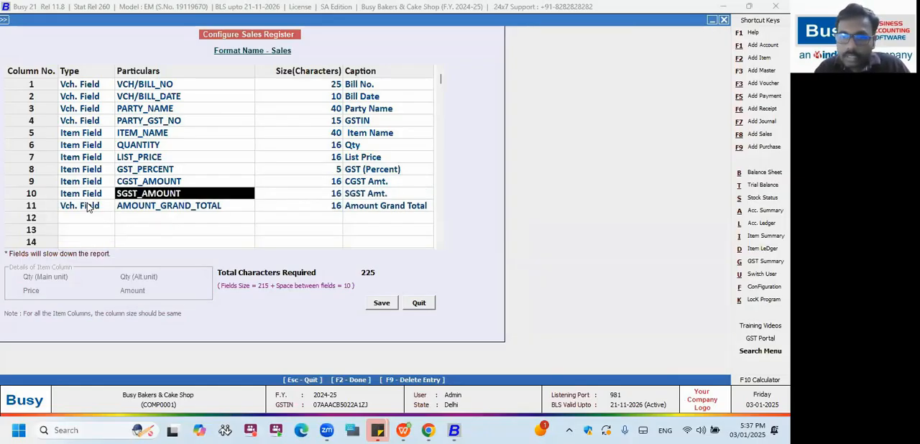
# Insert column 11 above AMOUNT_GRAND_TOTAL as an Item Field with the particulars IGST_PERCENT, keeping the default size.
pyautogui.rightClick(88, 207)
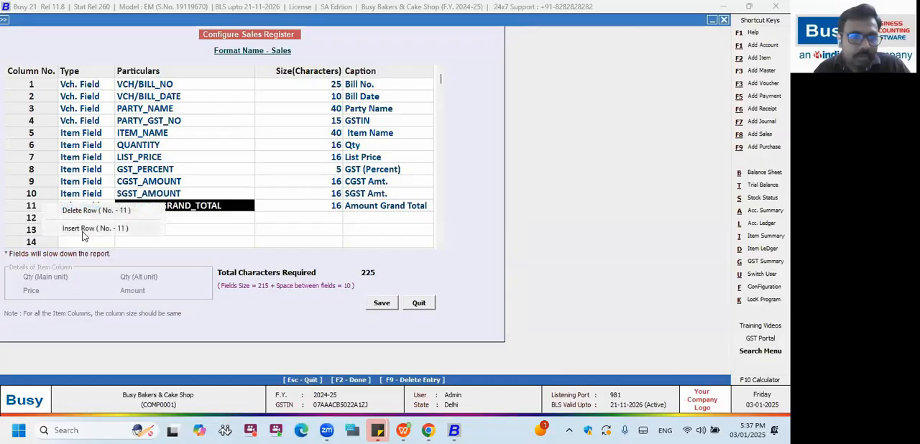
pyautogui.click(83, 228)
pyautogui.write('i')
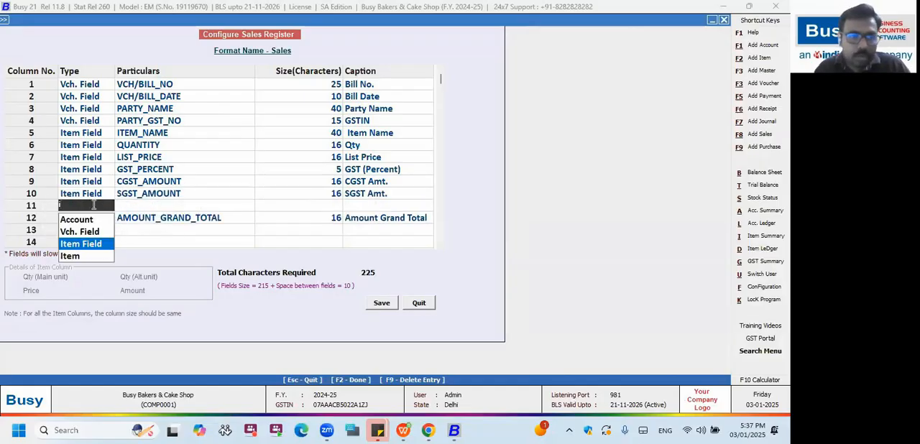
pyautogui.press('Return')
pyautogui.click(601, 214)
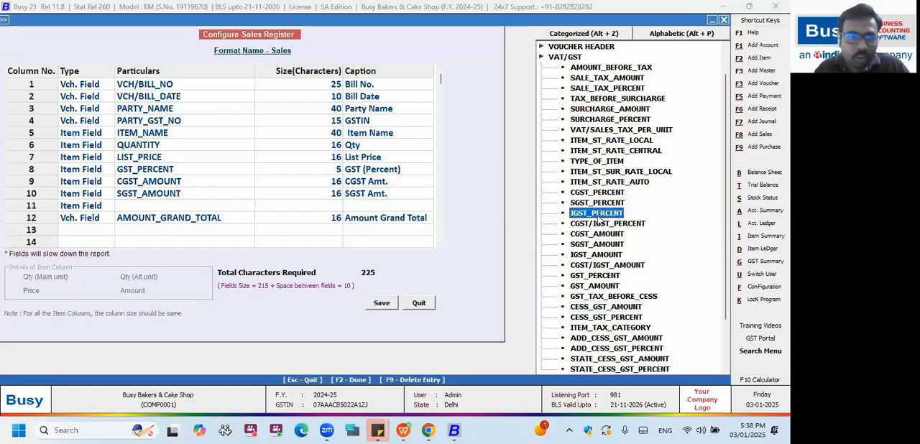
pyautogui.press('Return')
pyautogui.press('Return')
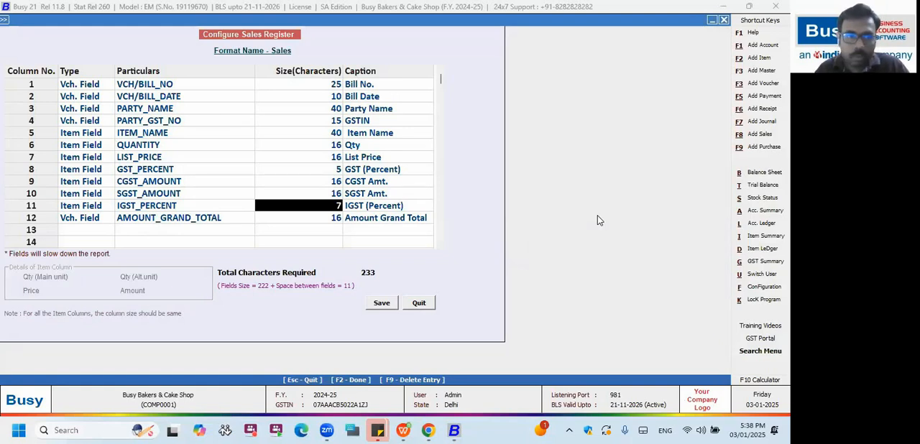
pyautogui.rightClick(41, 205)
pyautogui.click(196, 219)
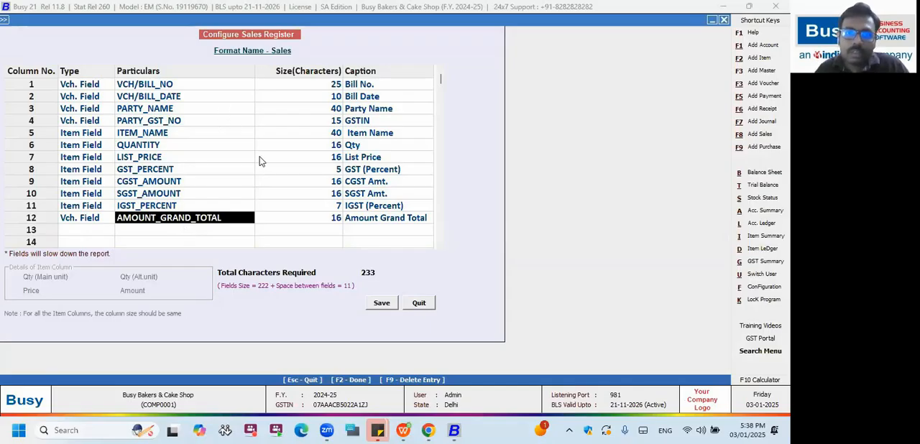
pyautogui.press('F2')
pyautogui.press('Right')
pyautogui.press('Return')
pyautogui.click(365, 99)
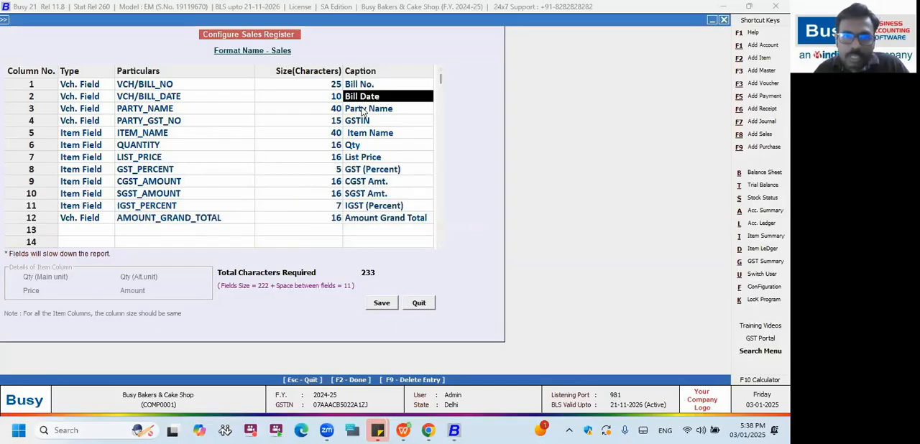
pyautogui.click(305, 108)
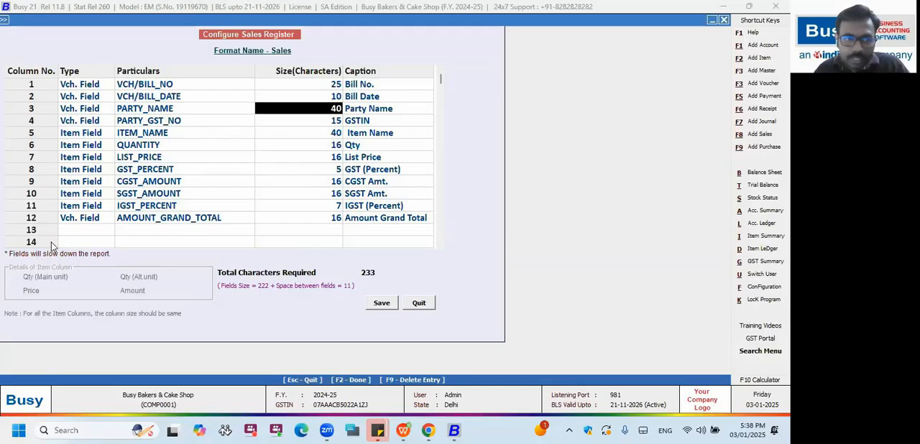
# Try an Item Field with the particulars CGST_PERCENT in column 13, and delete that entry again.
pyautogui.click(72, 233)
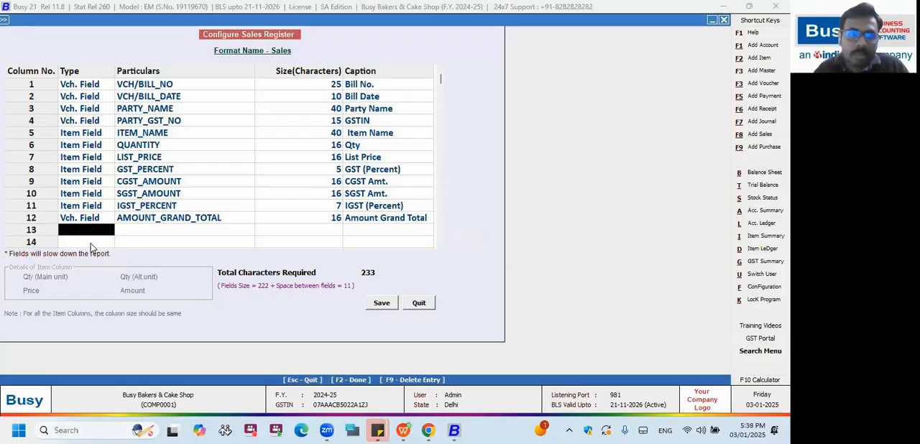
pyautogui.press('space')
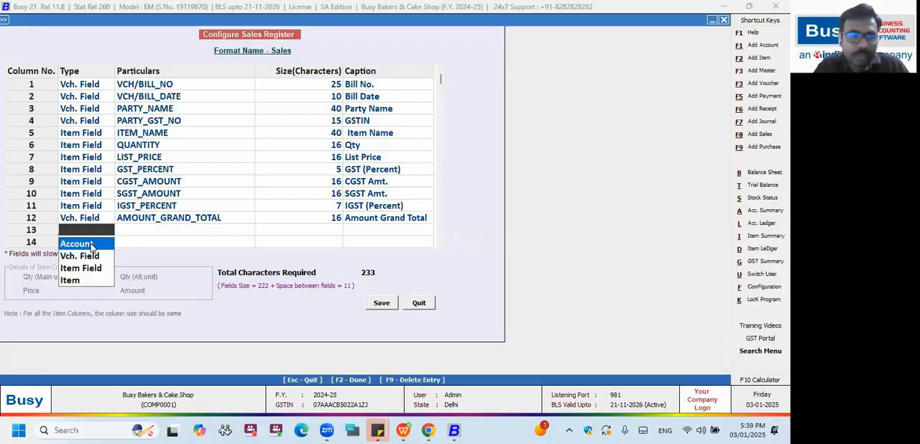
pyautogui.press('Down')
pyautogui.press('Down')
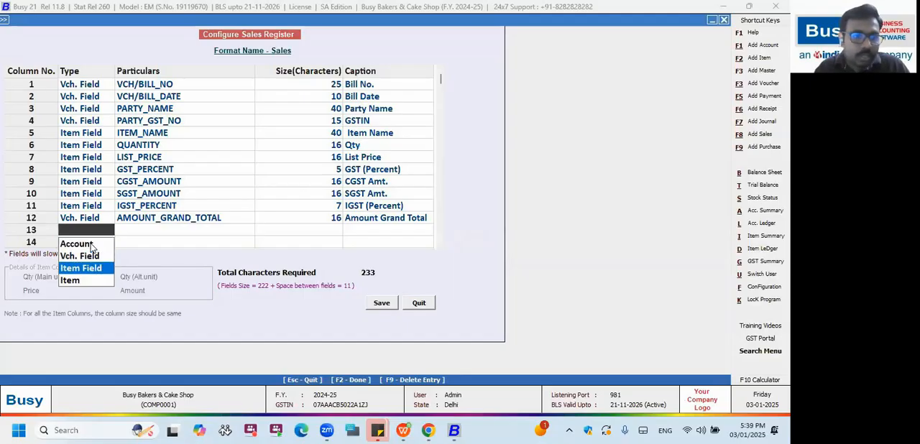
pyautogui.press('Return')
pyautogui.press('Left')
pyautogui.press('Right')
pyautogui.press('space')
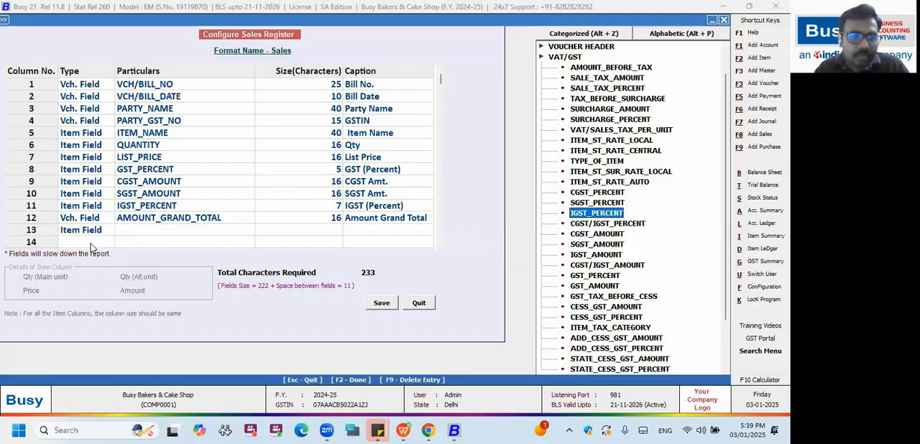
pyautogui.press('Return')
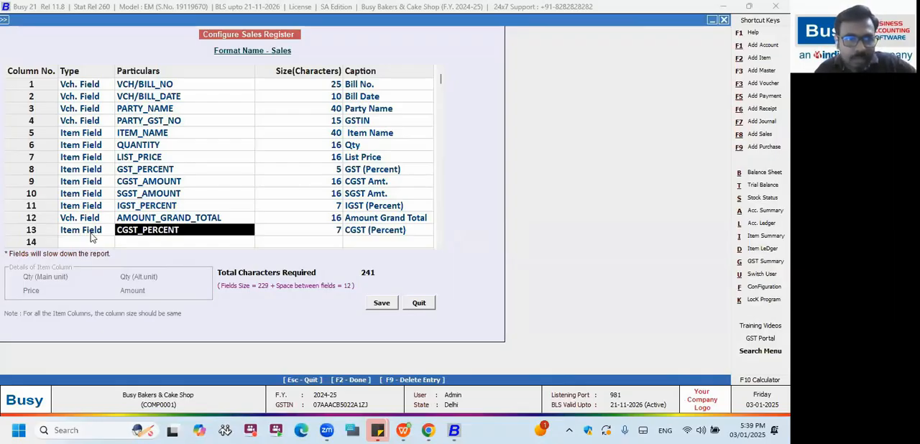
pyautogui.press('F9')
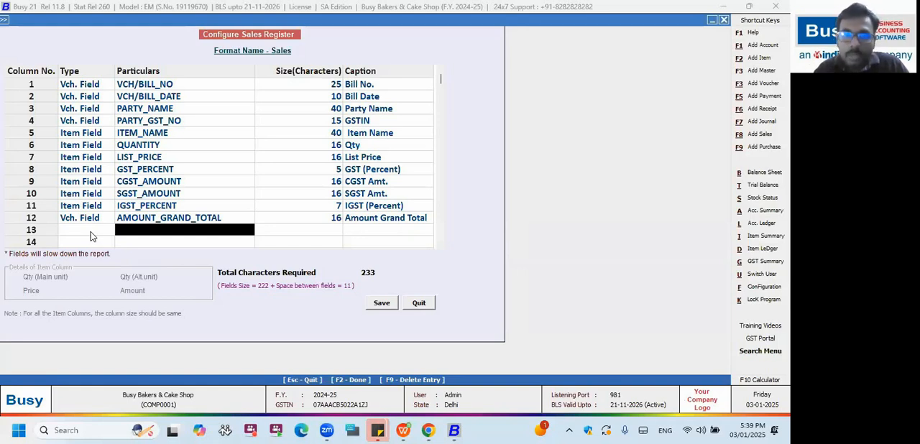
# Save the Sales format's body, reopen it to check the columns marked with an asterisk, and leave the configuration.
pyautogui.press('F2')
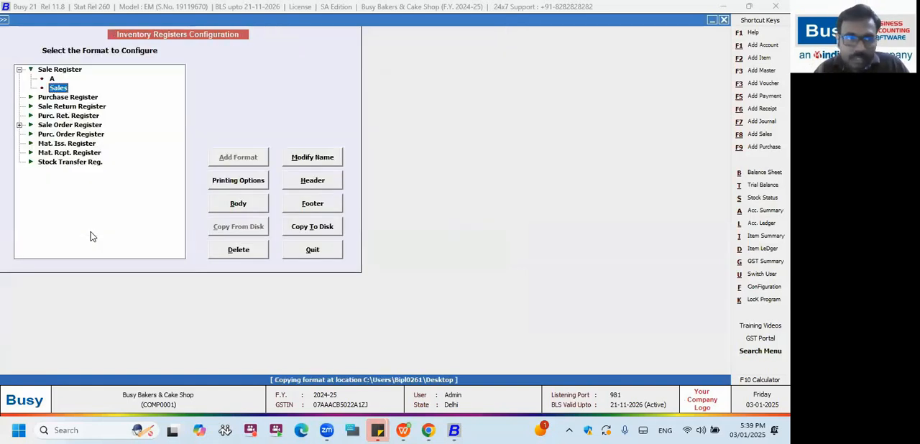
pyautogui.click(234, 209)
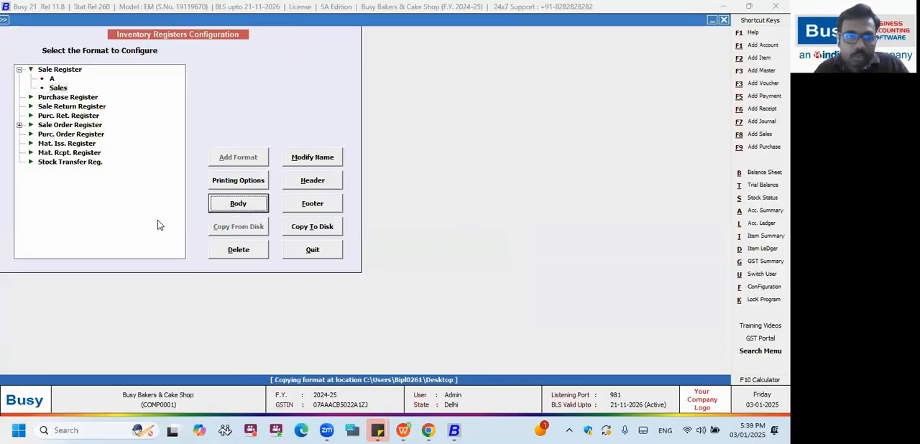
pyautogui.click(219, 202)
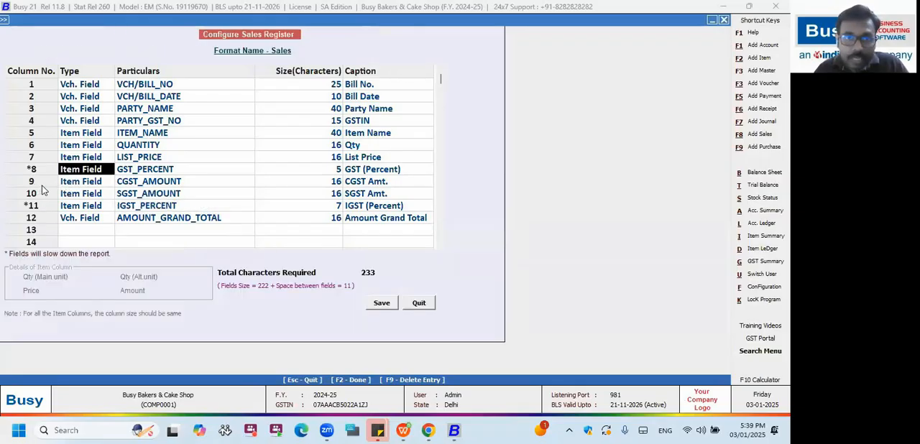
pyautogui.click(131, 173)
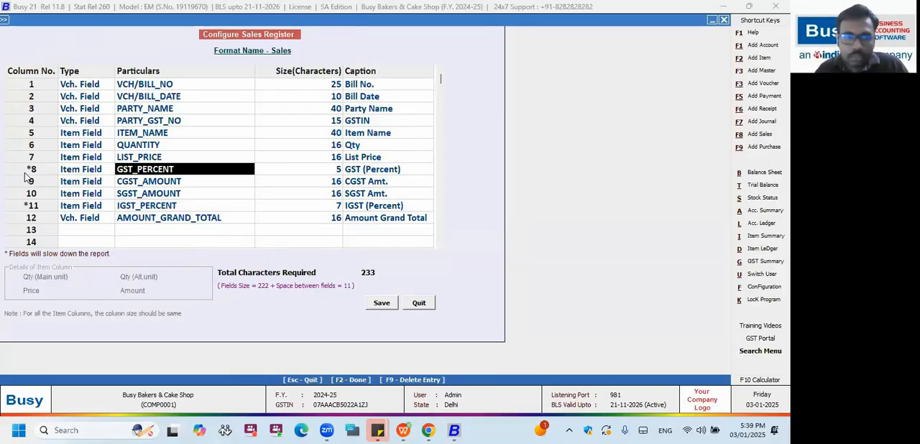
pyautogui.press('Escape')
pyautogui.press('Escape')
pyautogui.press('Escape')
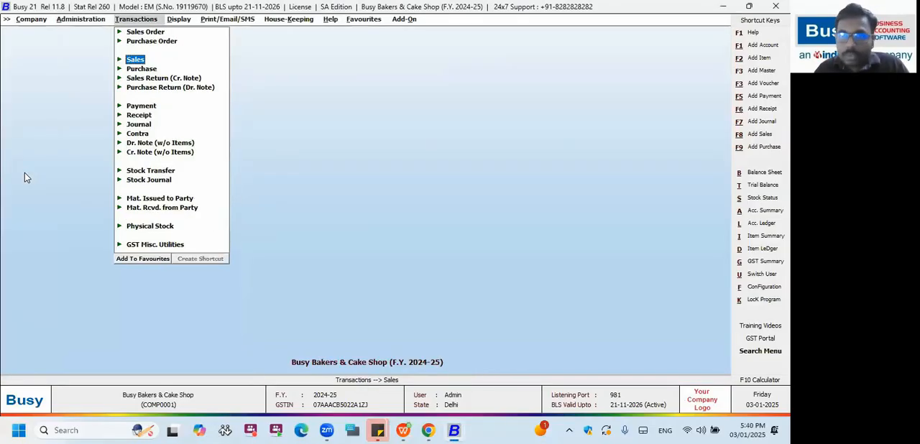
# Expand the Inventory Books group among the display reports.
pyautogui.press('Right')
pyautogui.press('Left')
pyautogui.press('Down')
pyautogui.press('Down')
pyautogui.press('Down')
pyautogui.press('Down')
pyautogui.press('Down')
pyautogui.press('Down')
pyautogui.press('Down')
pyautogui.press('Down')
pyautogui.press('Down')
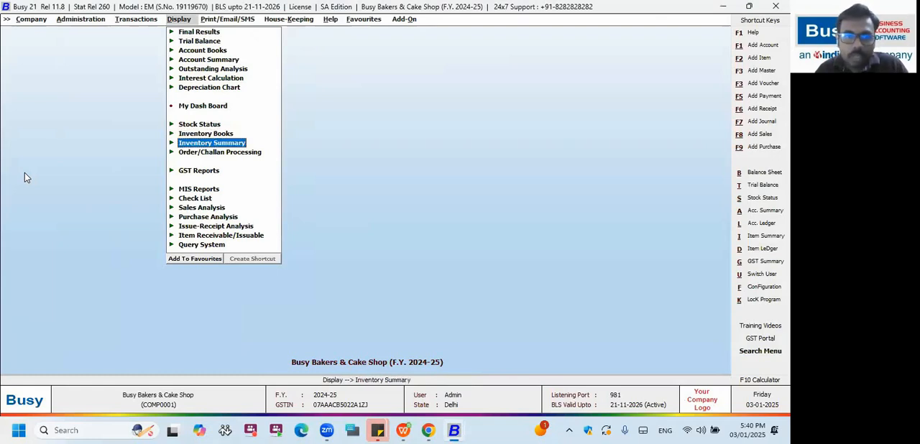
pyautogui.press('Return')
pyautogui.press('Down')
pyautogui.press('Down')
pyautogui.press('Down')
pyautogui.press('Down')
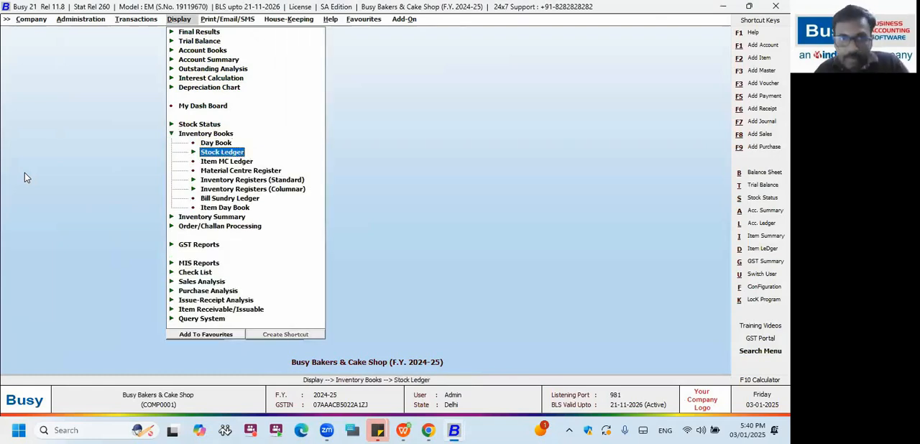
pyautogui.press('Return')
pyautogui.press('Up')
pyautogui.press('Down')
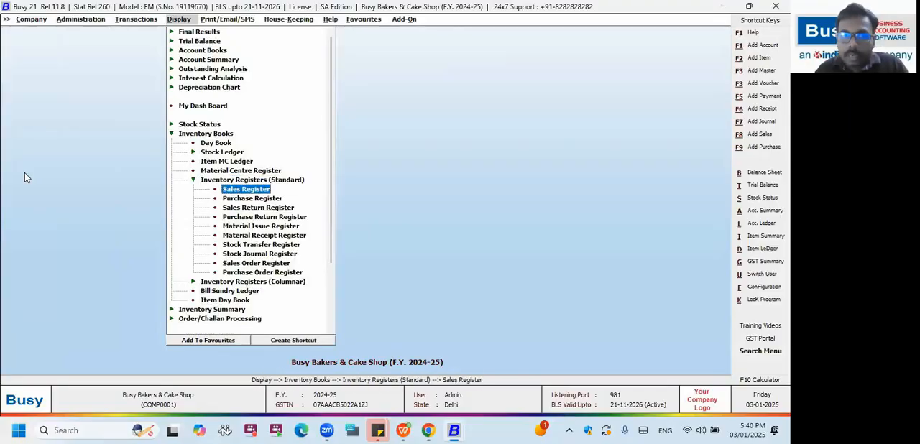
pyautogui.press('Up')
pyautogui.press('Return')
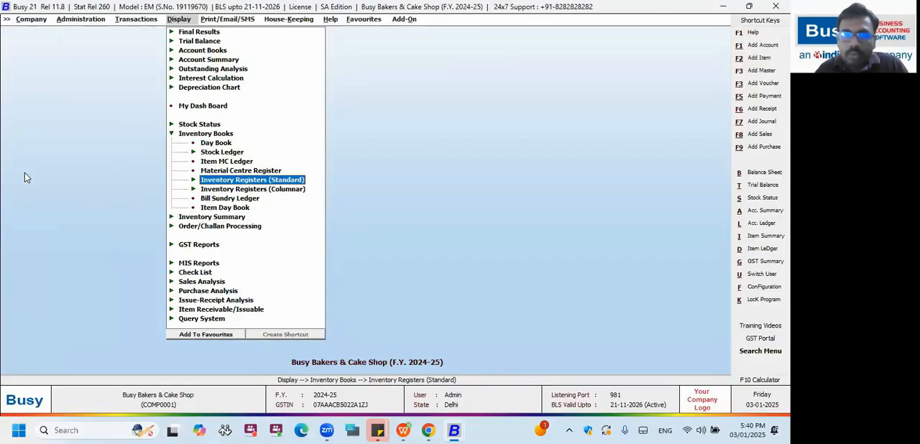
# Open the Sales Register from the columnar inventory registers.
pyautogui.press('Down')
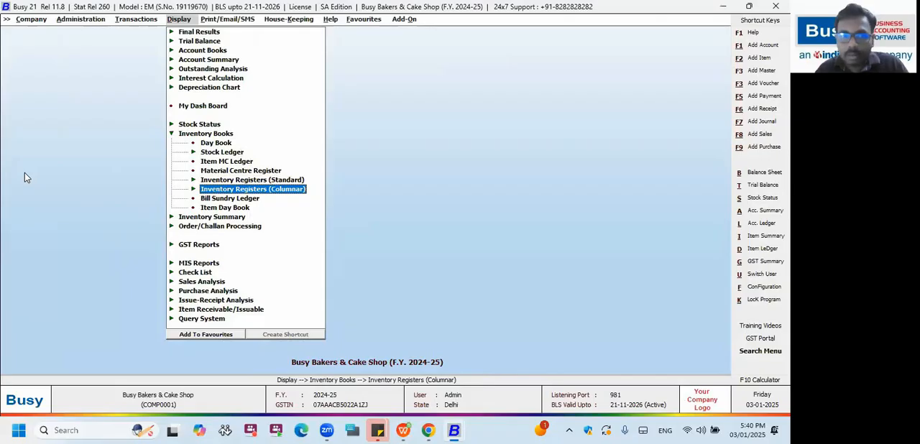
pyautogui.press('Return')
pyautogui.press('Return')
pyautogui.press('Return')
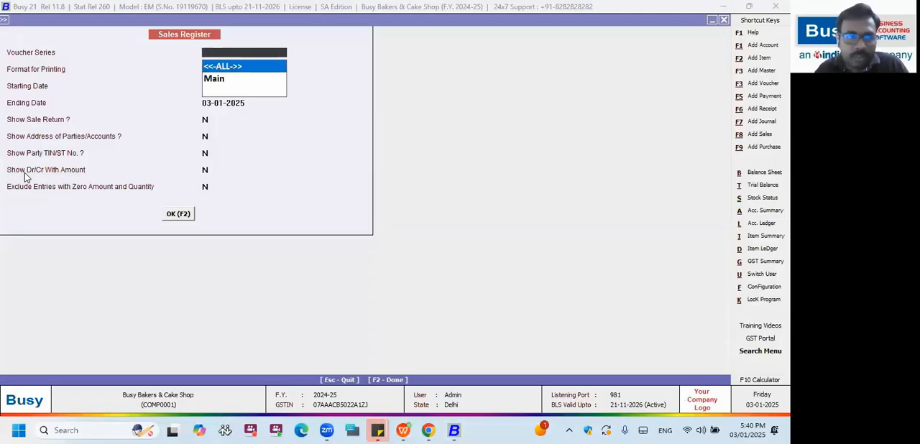
# Accept all voucher series and go through the remaining Sales Register options with their default values.
pyautogui.press('Return')
pyautogui.press('Return')
pyautogui.press('Return')
pyautogui.press('Return')
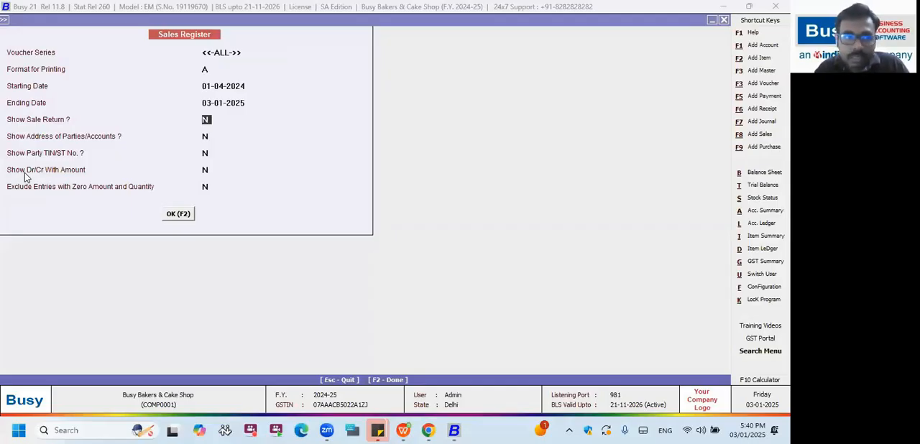
pyautogui.press('Return')
pyautogui.press('Return')
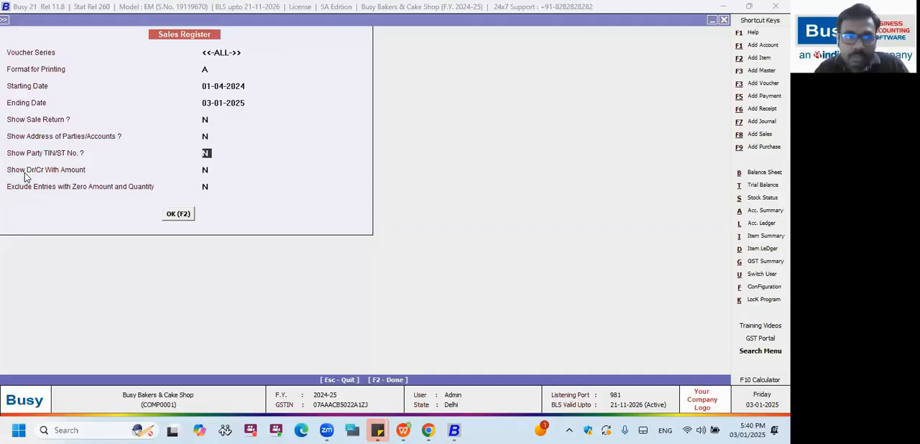
pyautogui.press('Return')
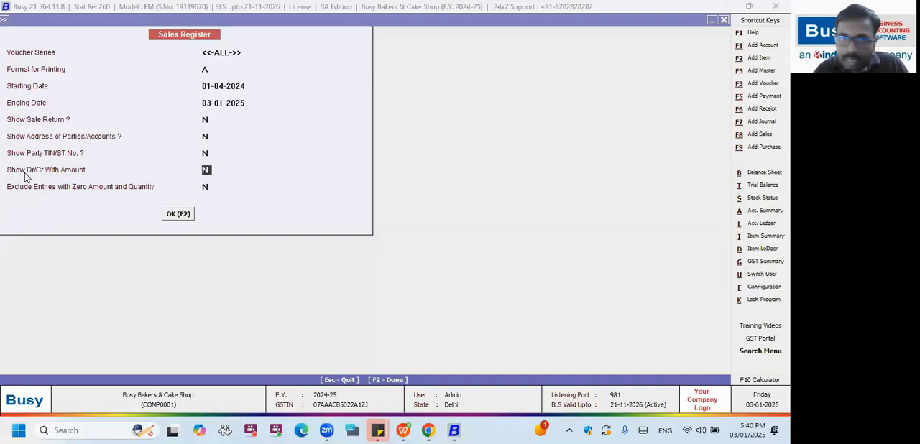
pyautogui.press('Up')
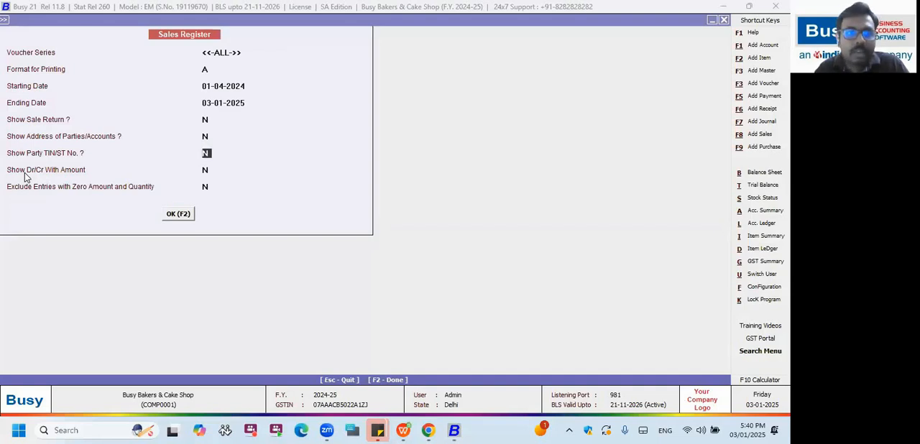
# Choose the Sales format for printing and generate the register from 01-04-2024 to 03-01-2025.
pyautogui.click(214, 69)
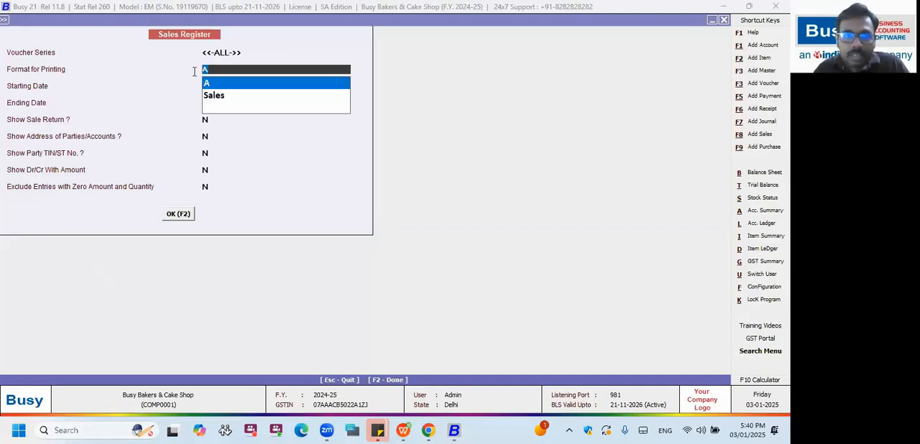
pyautogui.press('Down')
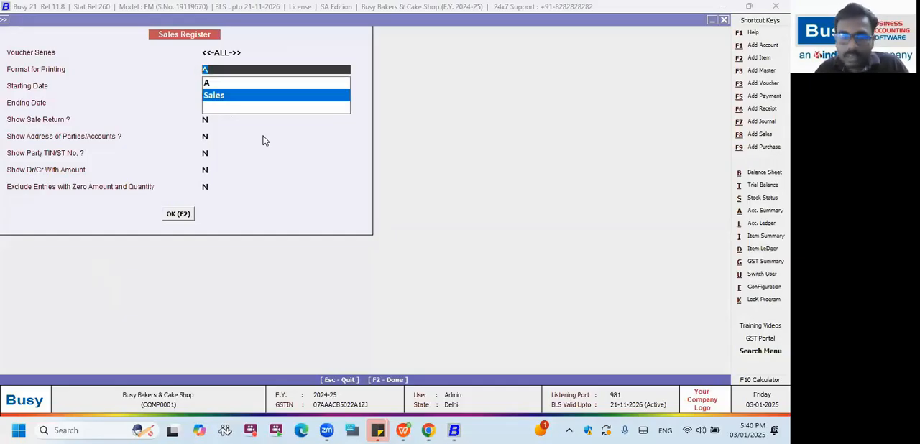
pyautogui.press('Return')
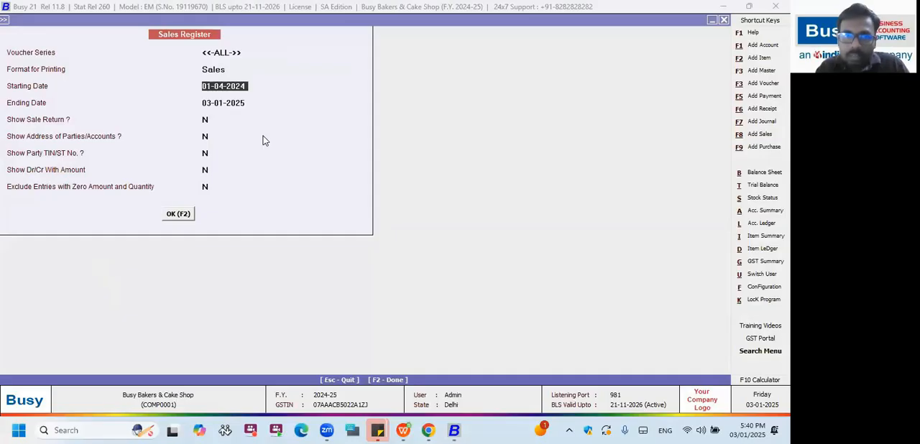
pyautogui.press('Up')
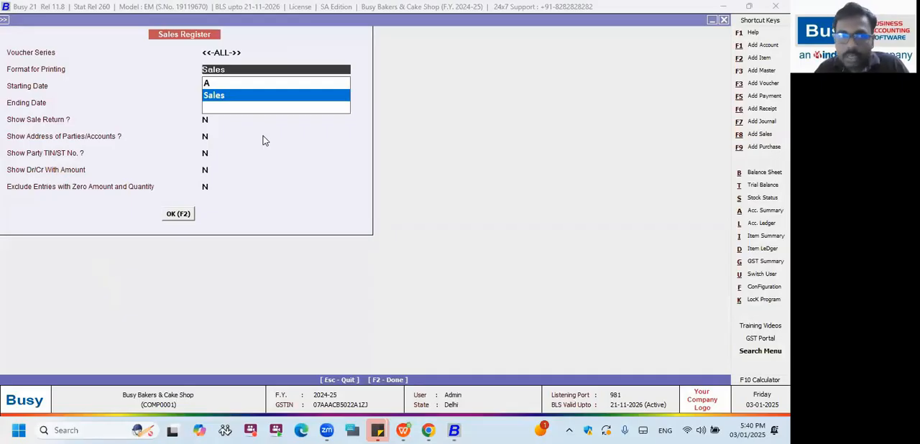
pyautogui.press('Return')
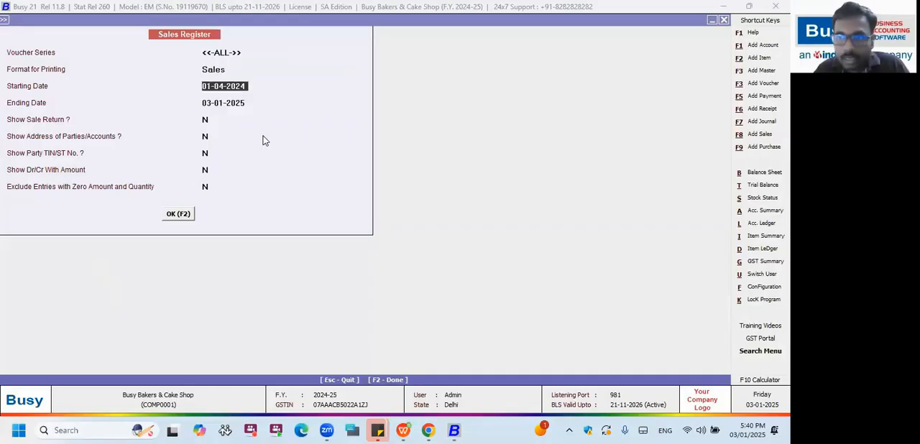
pyautogui.press('F2')
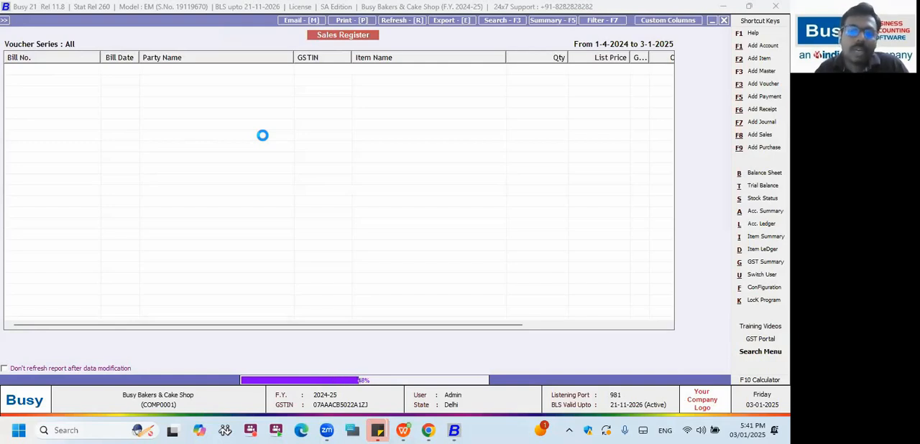
pyautogui.press('Escape')
pyautogui.press('Return')
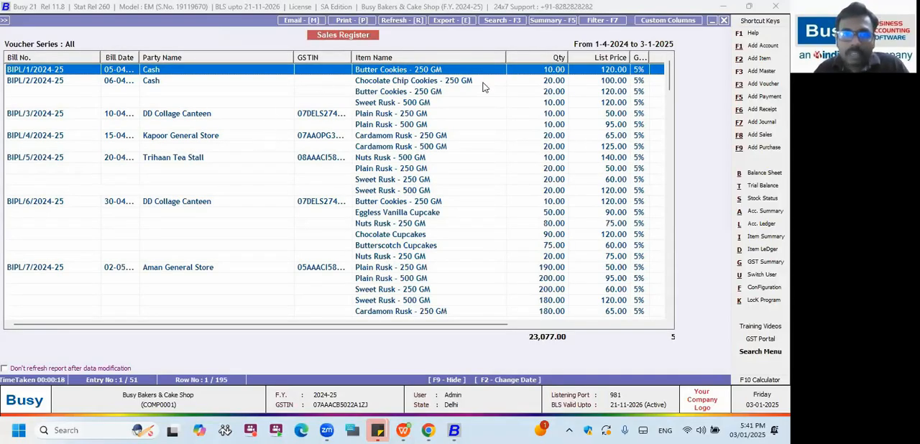
# Widen the GST percentage column slightly and examine the register's columns through to the grand total amount.
pyautogui.click(192, 81)
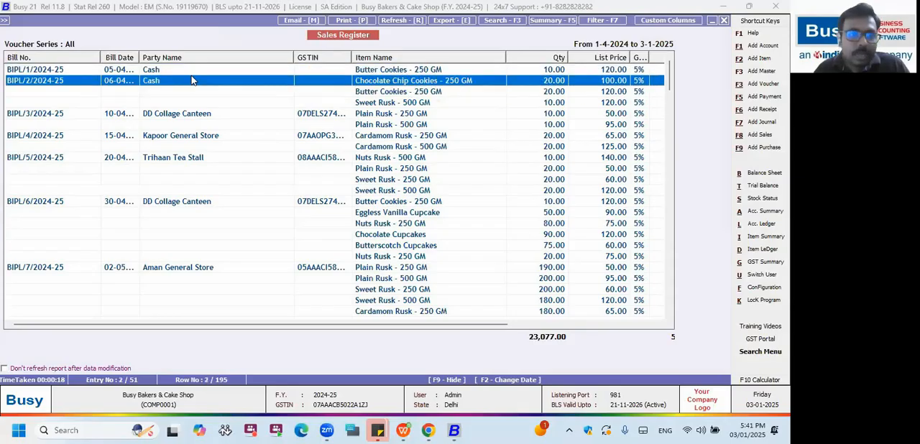
pyautogui.press('Right')
pyautogui.press('Right')
pyautogui.press('Right')
pyautogui.press('Right')
pyautogui.press('Right')
pyautogui.press('Right')
pyautogui.press('Right')
pyautogui.press('Right')
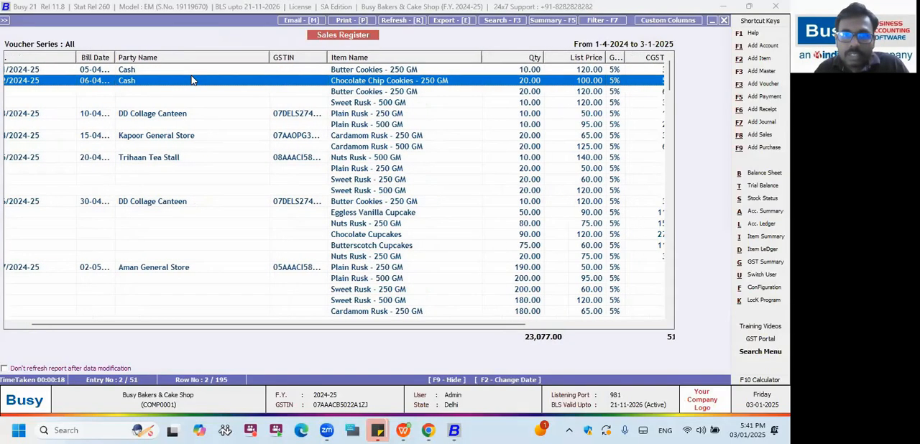
pyautogui.press('Right')
pyautogui.press('Right')
pyautogui.press('Right')
pyautogui.press('Right')
pyautogui.press('Right')
pyautogui.press('Right')
pyautogui.press('Right')
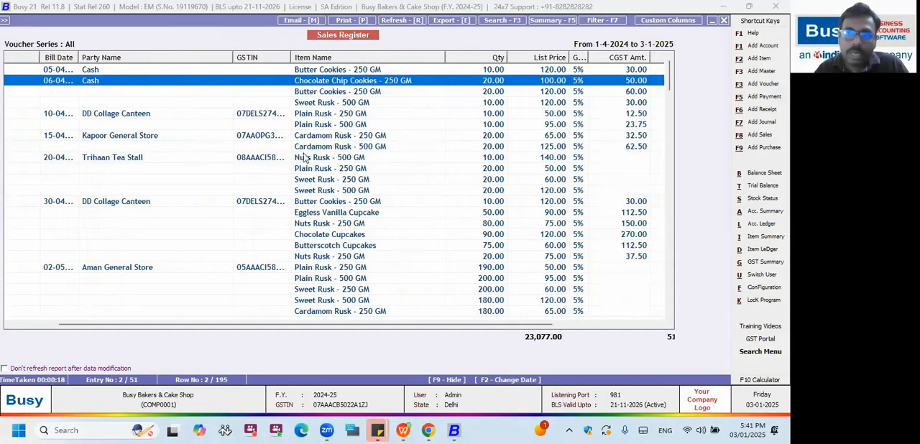
pyautogui.moveTo(589, 59); pyautogui.dragTo(596, 59)
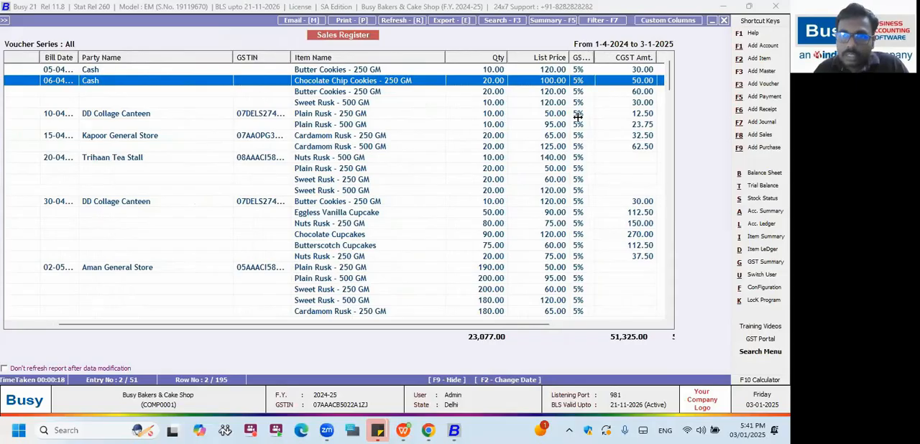
pyautogui.click(140, 320)
pyautogui.hscroll(5, 140, 324)
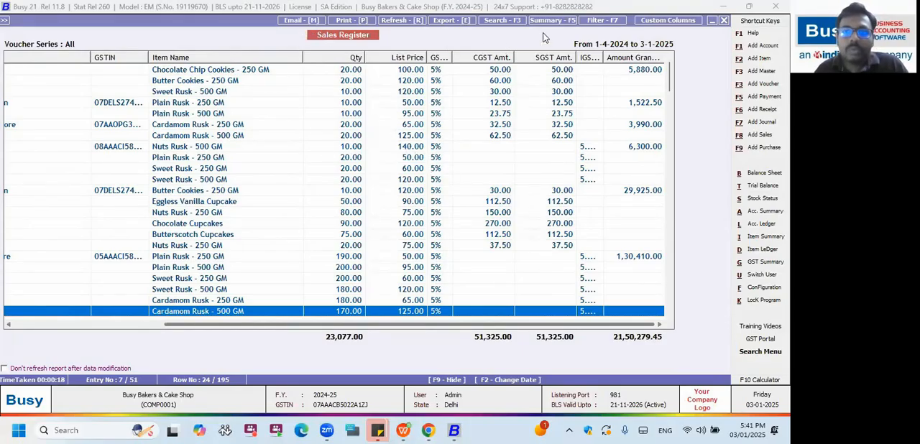
# Filter the register on Party Name equal to Cash with Auto Filter enabled, and look through the matching bills.
pyautogui.click(603, 20)
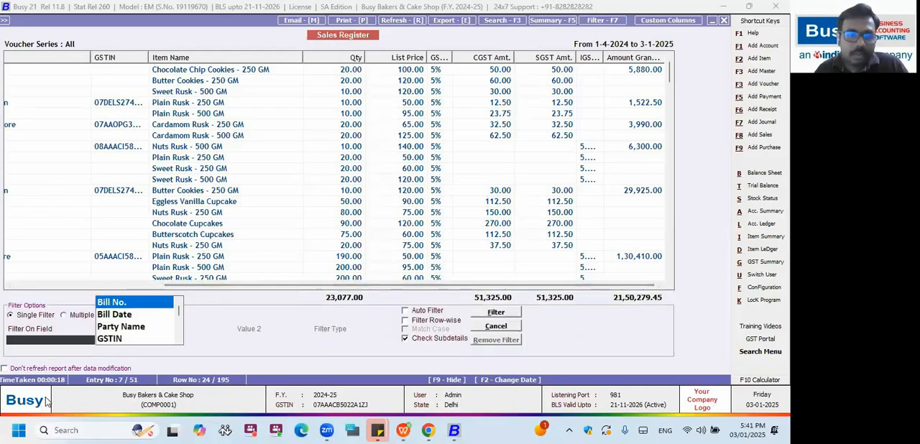
pyautogui.press('Down')
pyautogui.press('Down')
pyautogui.press('Return')
pyautogui.press('Down')
pyautogui.press('Down')
pyautogui.press('Return')
pyautogui.write('ca')
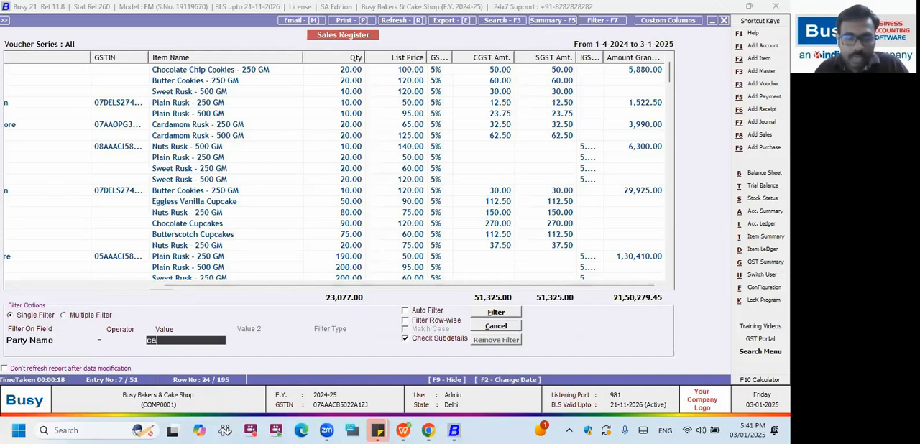
pyautogui.write('sh')
pyautogui.press('Return')
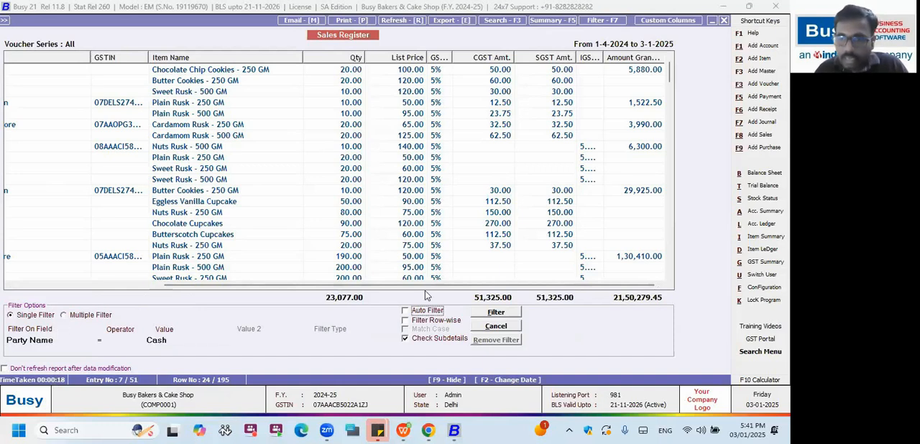
pyautogui.click(476, 314)
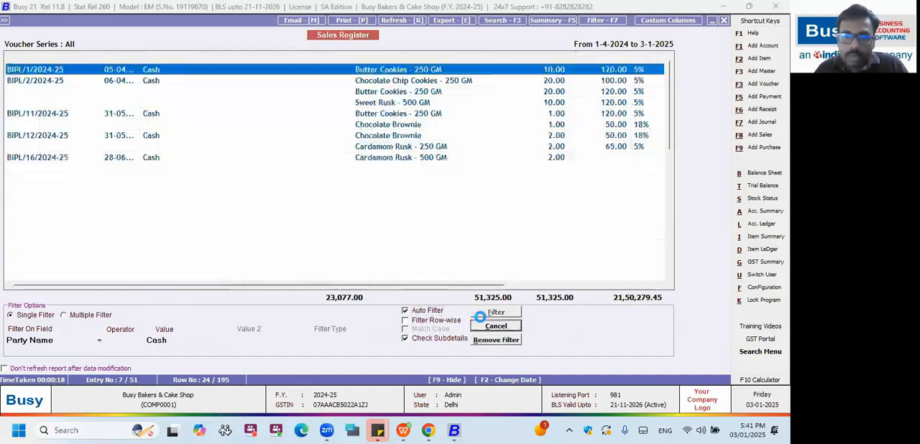
pyautogui.scroll(-3, 179, 128)
pyautogui.scroll(3, 179, 128)
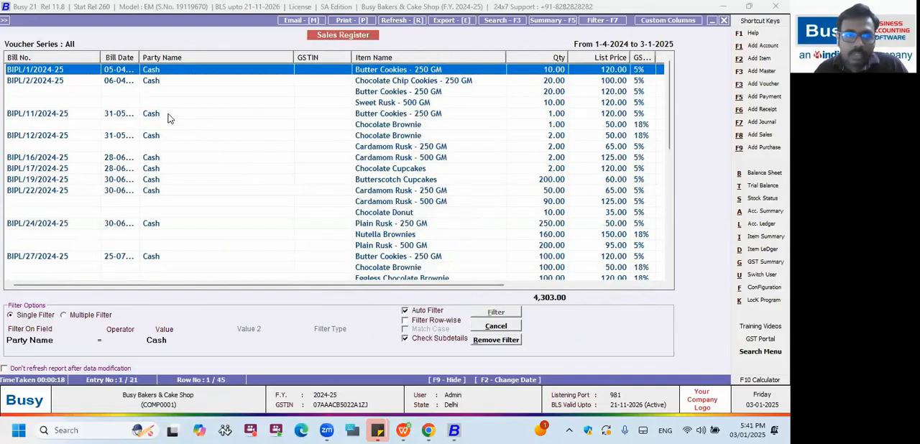
pyautogui.scroll(-3, 170, 139)
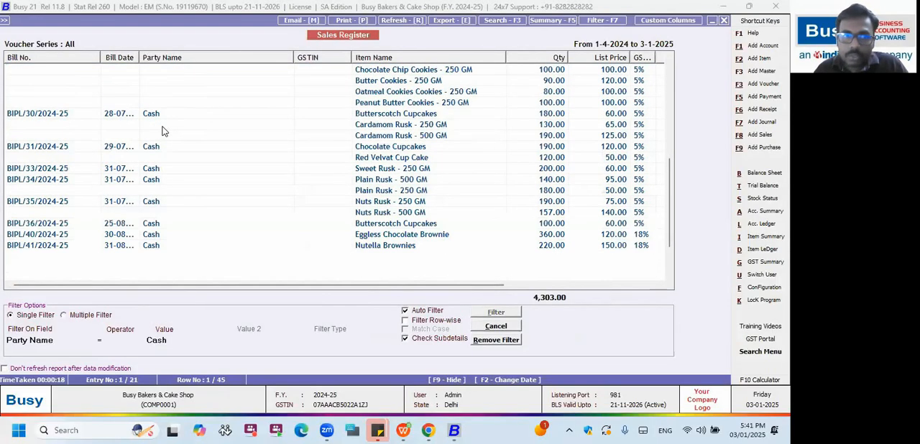
# Open the multiple filter configuration and leave it, and try a row-wise filter on Bill No. equal to Cash.
pyautogui.click(83, 316)
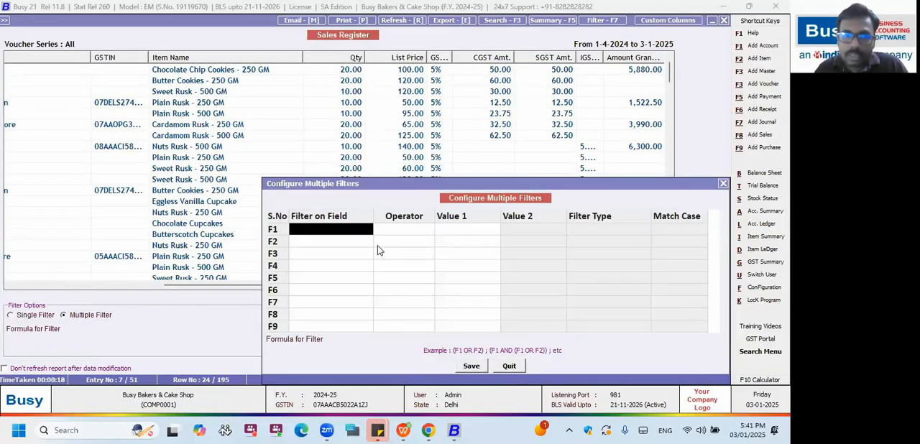
pyautogui.press('Escape')
pyautogui.click(436, 322)
pyautogui.click(485, 314)
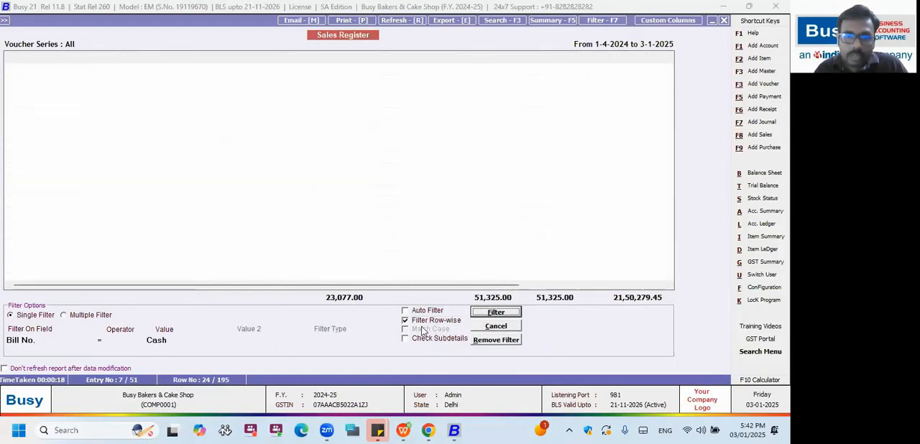
# Try the Bill No. filter with Check Subdetails instead of Filter Row-wise, and remove the filter.
pyautogui.click(437, 320)
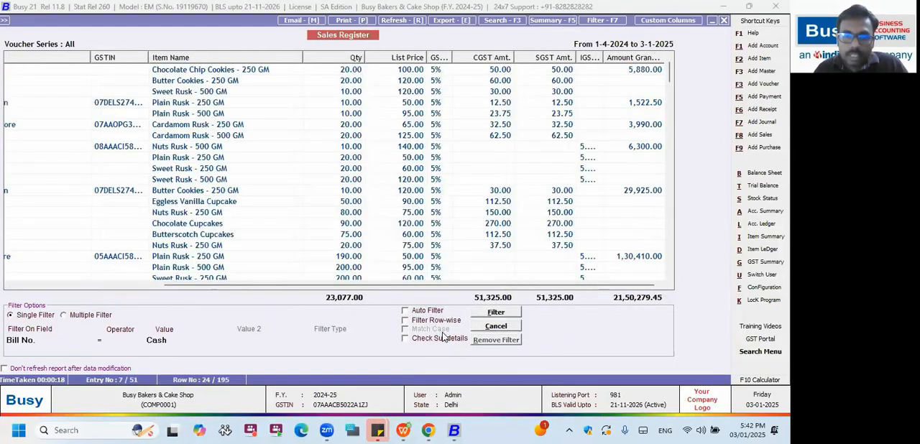
pyautogui.click(431, 339)
pyautogui.click(496, 312)
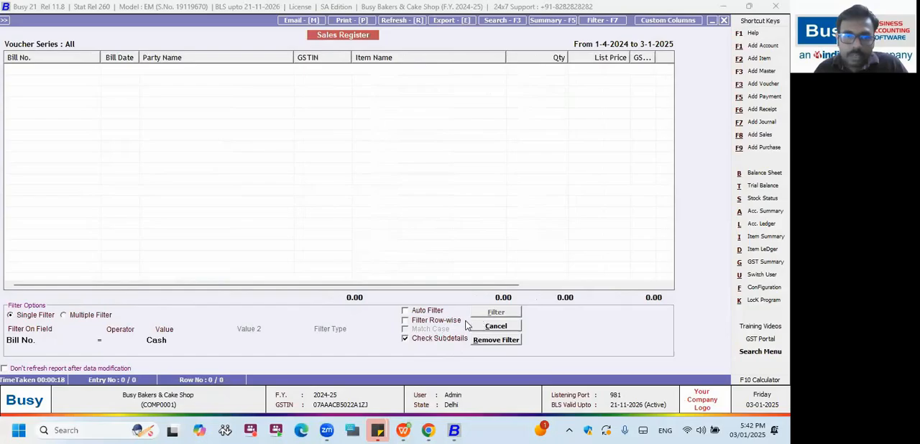
pyautogui.click(432, 339)
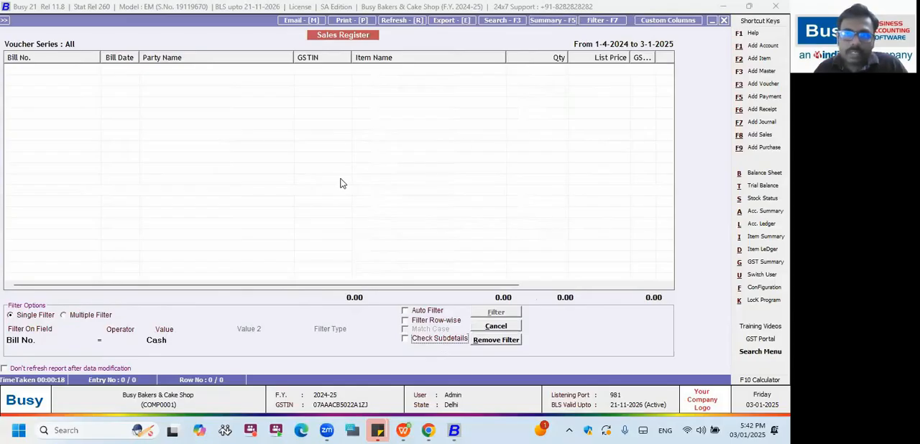
pyautogui.click(509, 340)
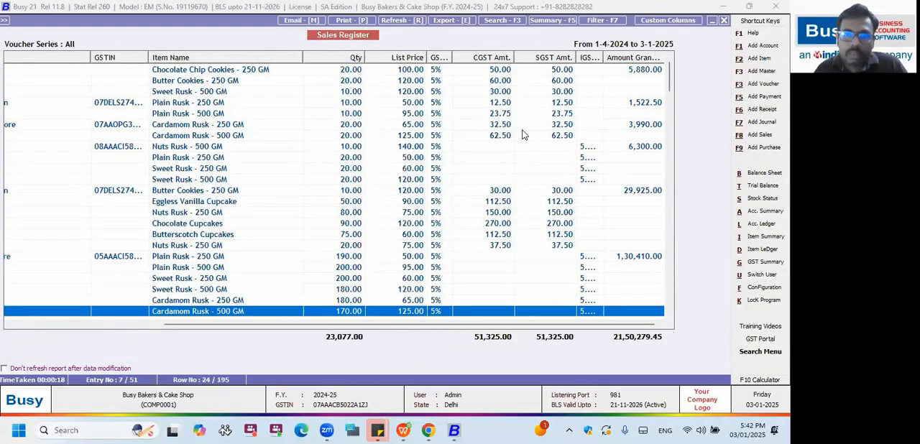
# Summarize the register at a single level on Party Name, with Auto Summary and Show Sub Details enabled.
pyautogui.click(552, 20)
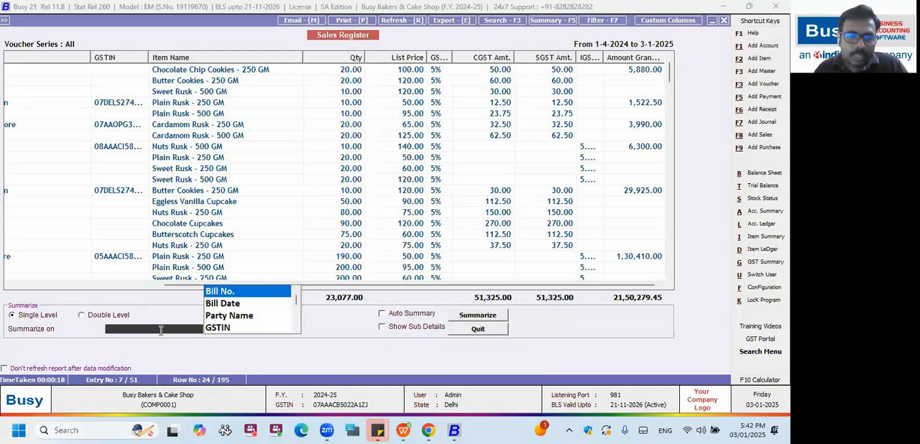
pyautogui.press('Down')
pyautogui.press('Down')
pyautogui.press('Down')
pyautogui.press('Up')
pyautogui.press('Return')
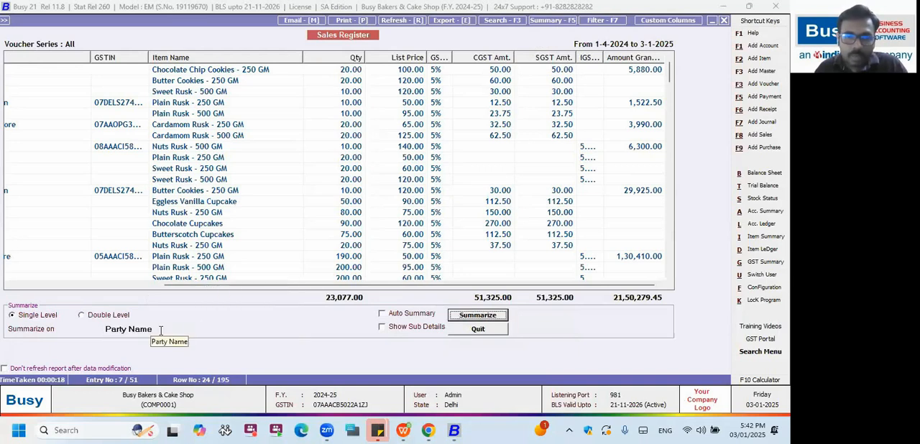
pyautogui.click(382, 314)
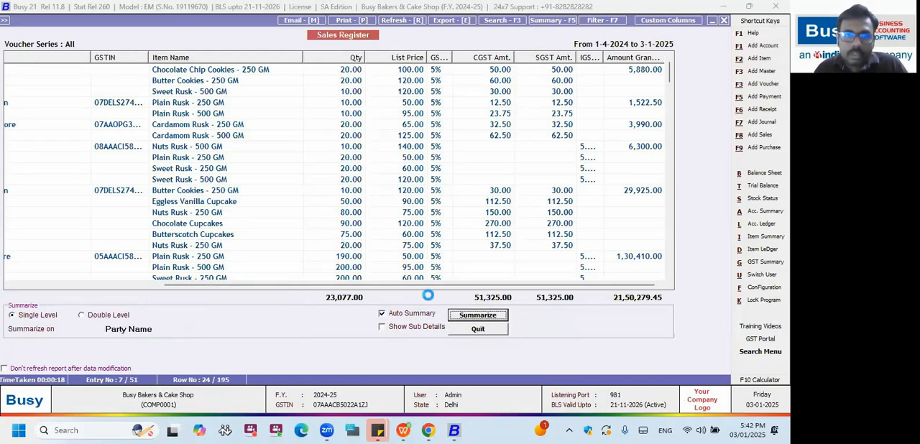
pyautogui.click(420, 328)
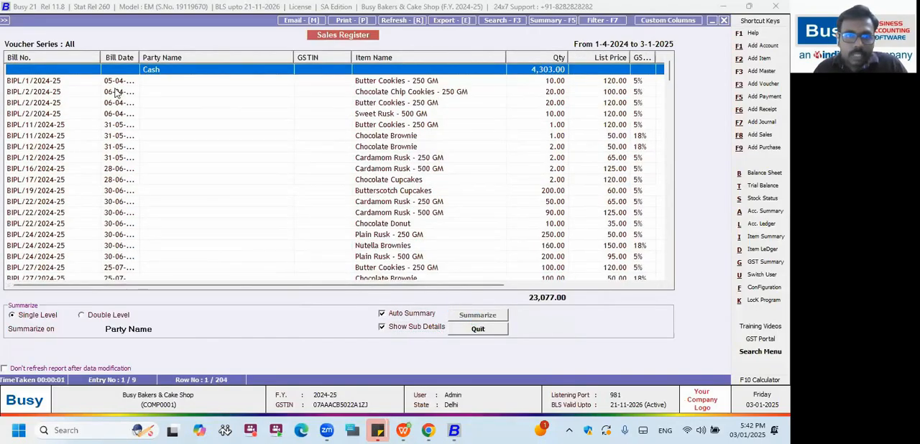
# Widen the Bill Date column to show full dates, and look through the bills grouped under each party.
pyautogui.click(153, 101)
pyautogui.moveTo(139, 57); pyautogui.dragTo(171, 57)
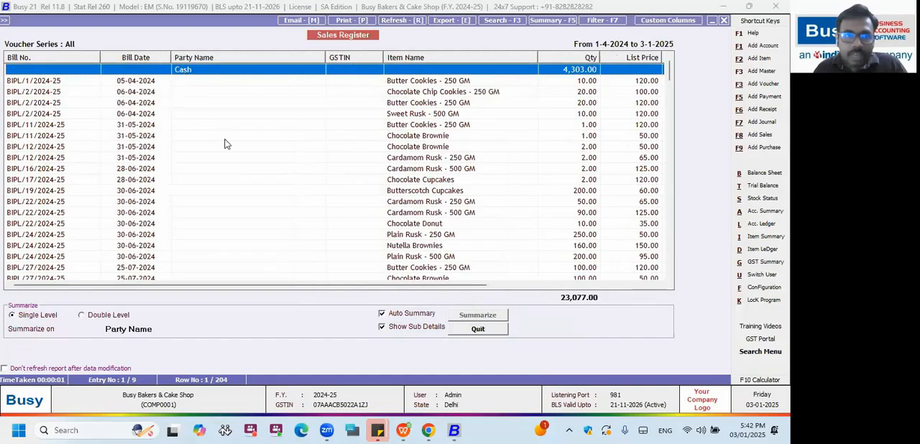
pyautogui.click(187, 84)
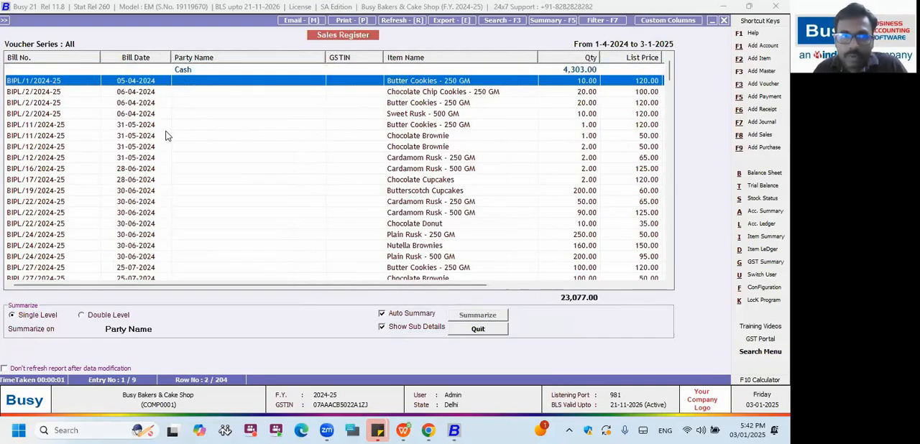
pyautogui.scroll(-12, 167, 135)
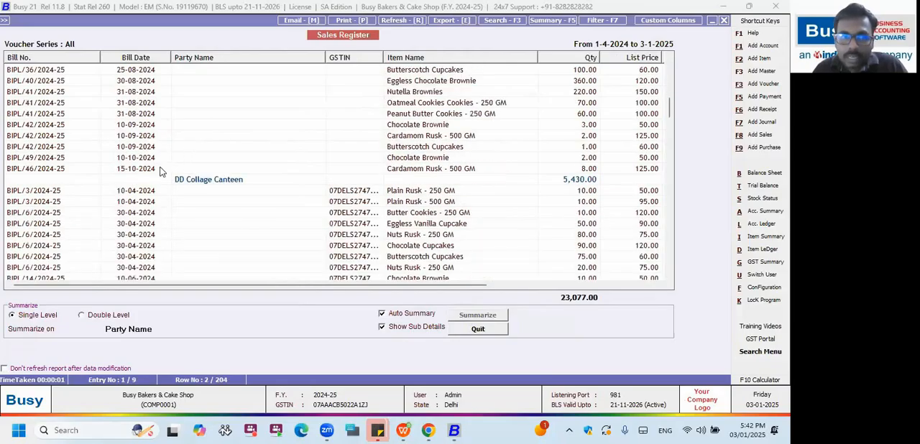
# Look through the item-wise bills grouped under DD Collage Canteen and Kapoor General Store in the summarized register.
pyautogui.click(161, 169)
pyautogui.click(201, 180)
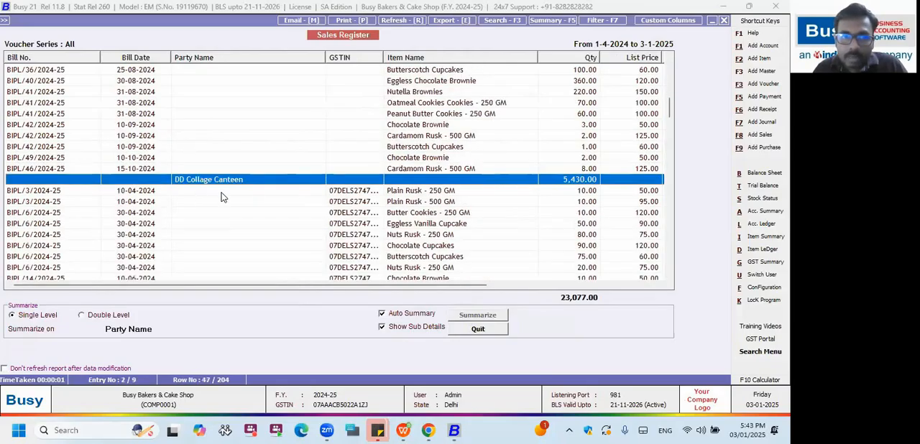
pyautogui.scroll(-2, 222, 196)
pyautogui.press('Down')
pyautogui.scroll(-3, 252, 165)
pyautogui.scroll(3, 247, 168)
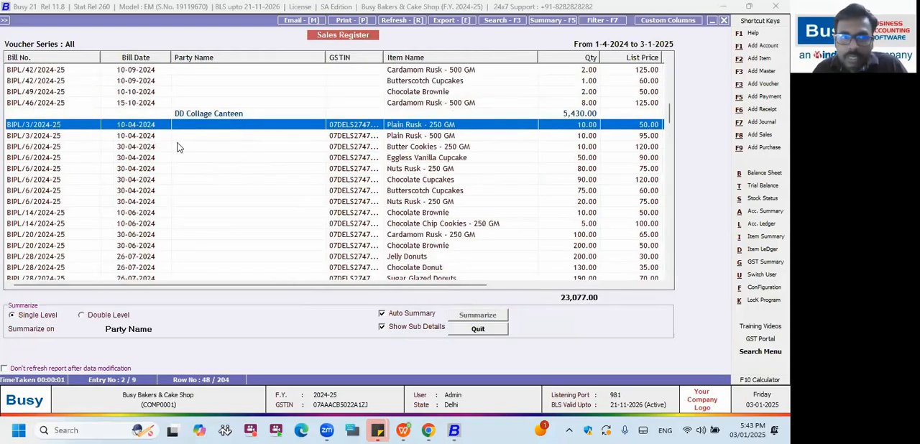
pyautogui.scroll(-8, 226, 149)
pyautogui.scroll(-5, 227, 156)
pyautogui.scroll(-1, 226, 162)
pyautogui.scroll(1, 223, 144)
pyautogui.click(224, 118)
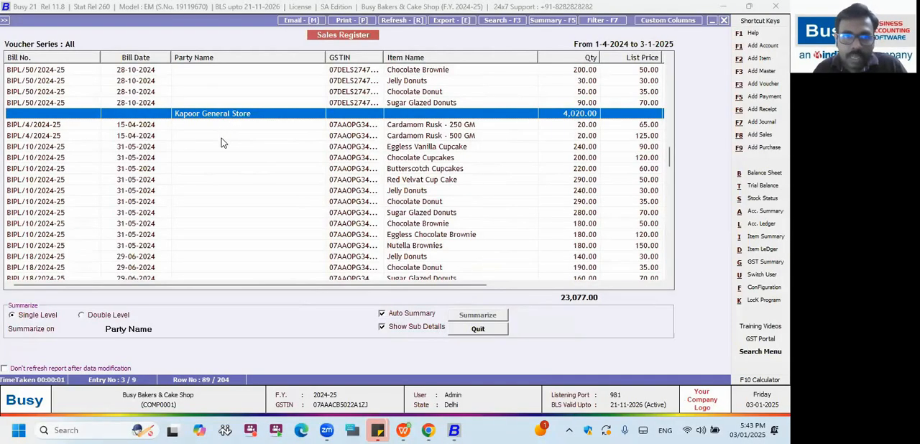
pyautogui.scroll(-3, 223, 137)
pyautogui.scroll(5, 392, 183)
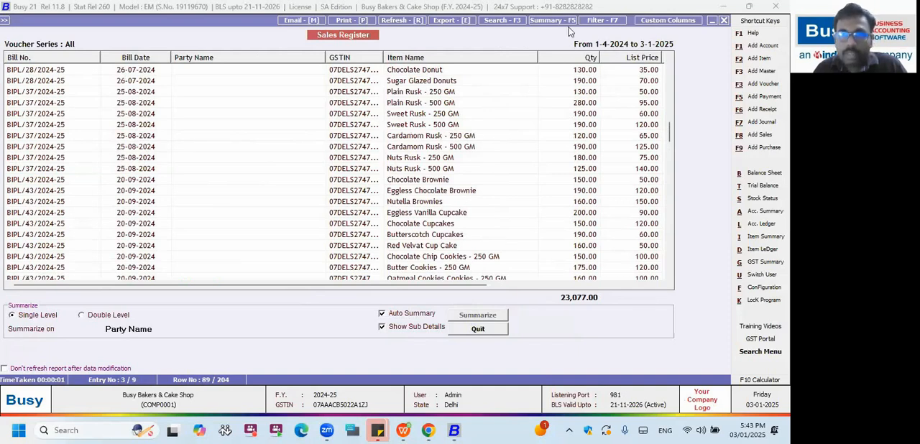
pyautogui.scroll(10, 350, 193)
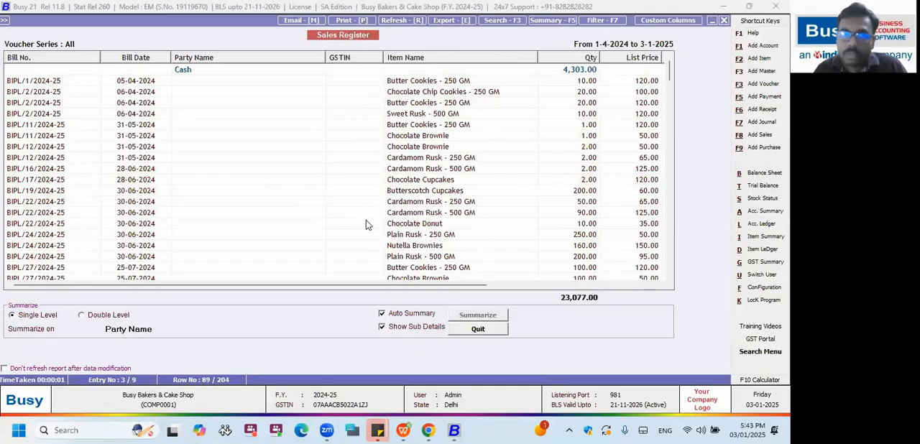
# Close the summary, view the available data formats for exporting the report, and leave the Sales Register.
pyautogui.click(453, 327)
pyautogui.click(440, 23)
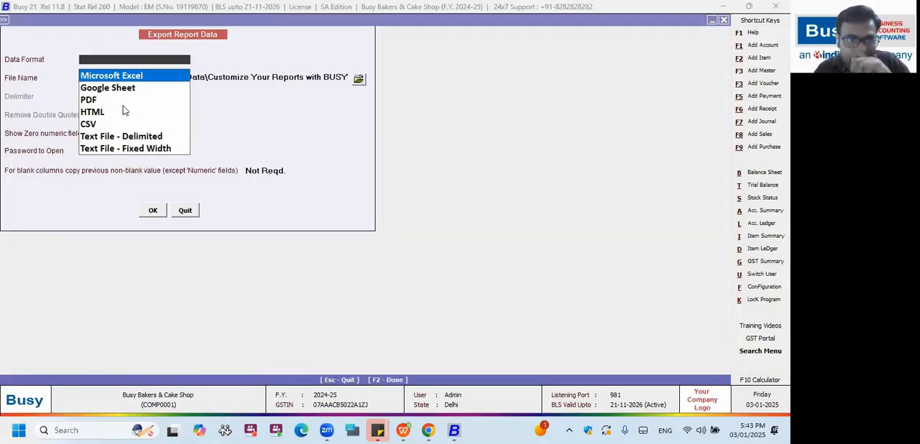
pyautogui.press('Down')
pyautogui.press('Down')
pyautogui.press('Return')
pyautogui.press('Escape')
pyautogui.press('Escape')
pyautogui.press('Escape')
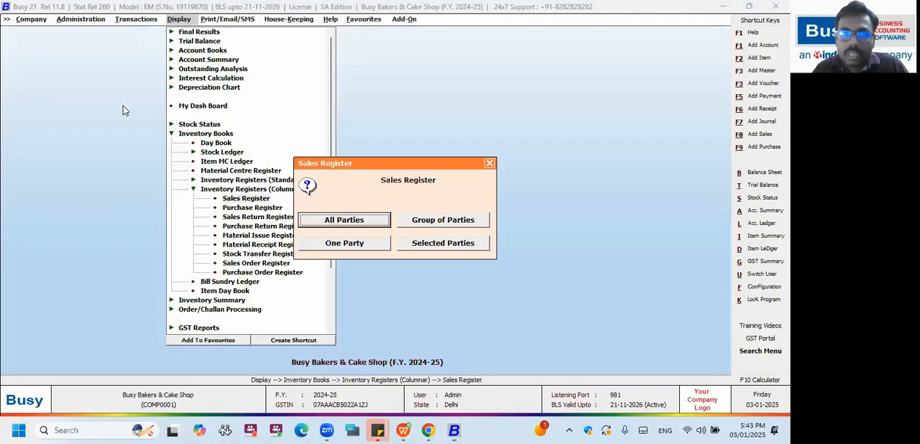
pyautogui.press('Escape')
# Open the columnar Account Registers configuration to see its Sale Register formats, leave it, and check the Inventory Registers configuration.
pyautogui.press('Left')
pyautogui.press('Left')
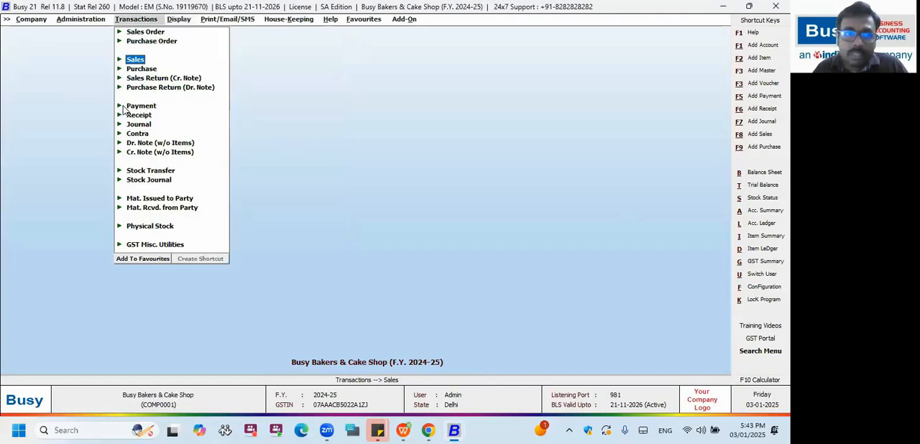
pyautogui.press('Up')
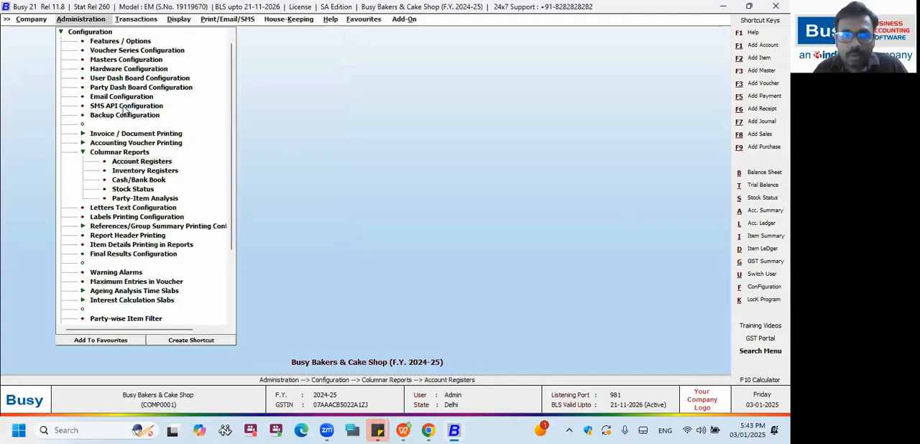
pyautogui.press('Return')
pyautogui.press('Down')
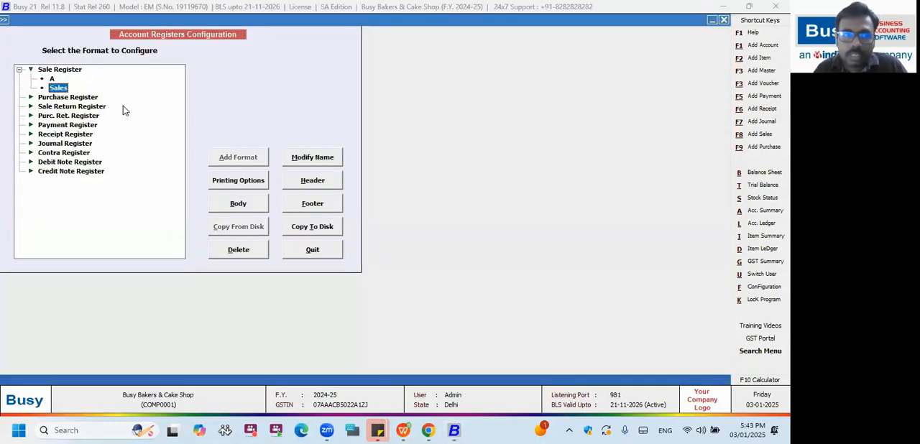
pyautogui.press('Escape')
pyautogui.press('Down')
pyautogui.press('Down')
pyautogui.press('Up')
pyautogui.press('Return')
pyautogui.press('Down')
pyautogui.press('Escape')
# Review the register types in the Account Registers configuration from Purchase Register to Credit Note Register, and leave it.
pyautogui.press('Up')
pyautogui.press('Return')
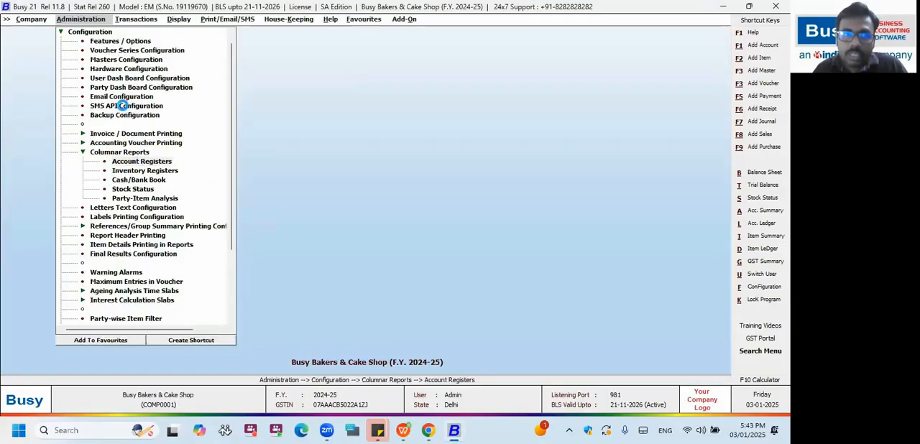
pyautogui.press('Down')
pyautogui.press('Down')
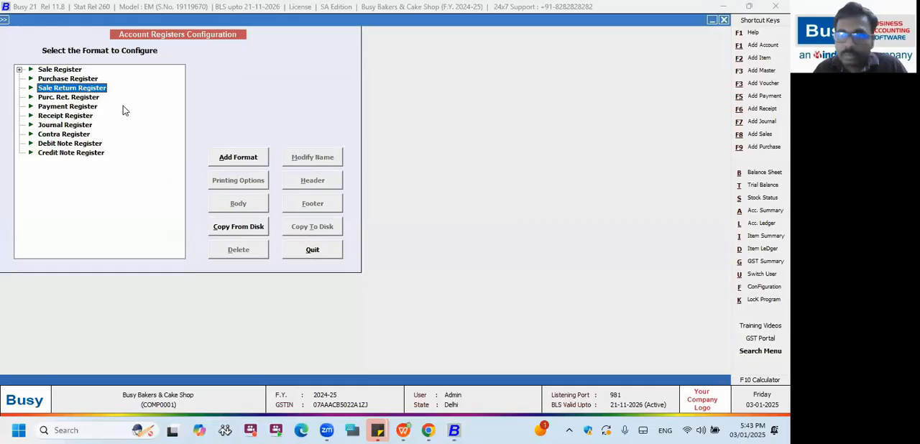
pyautogui.press('Down')
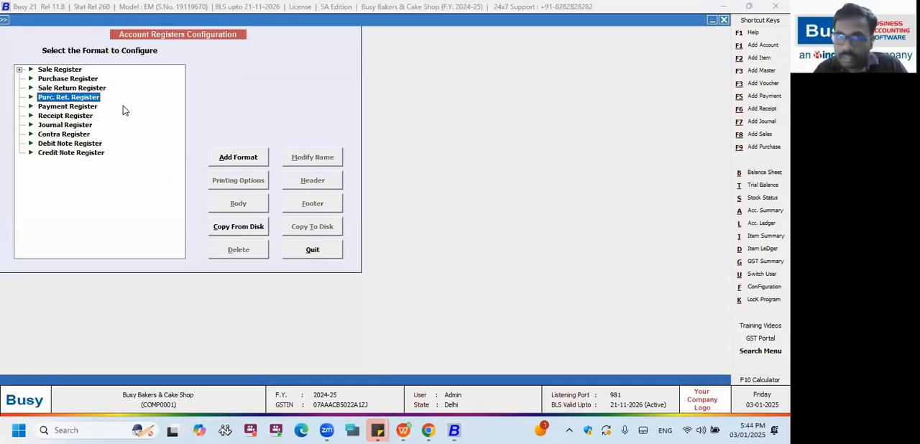
pyautogui.press('Down')
pyautogui.press('Down')
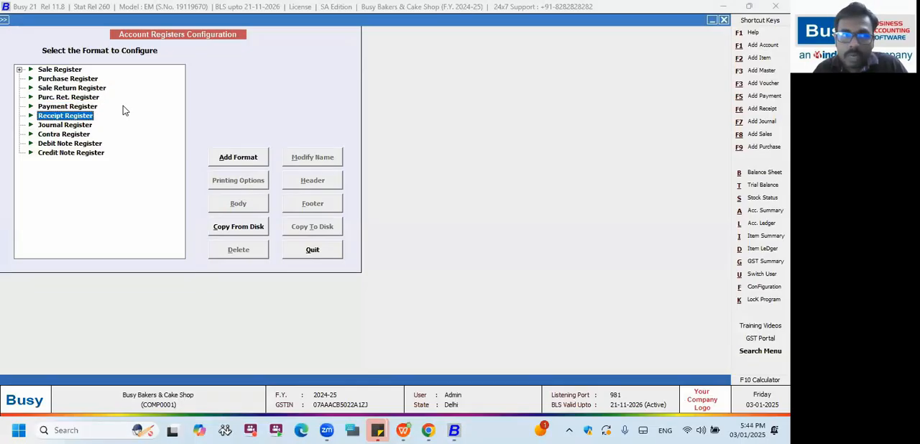
pyautogui.press('Down')
pyautogui.press('Down')
pyautogui.press('Down')
pyautogui.press('Down')
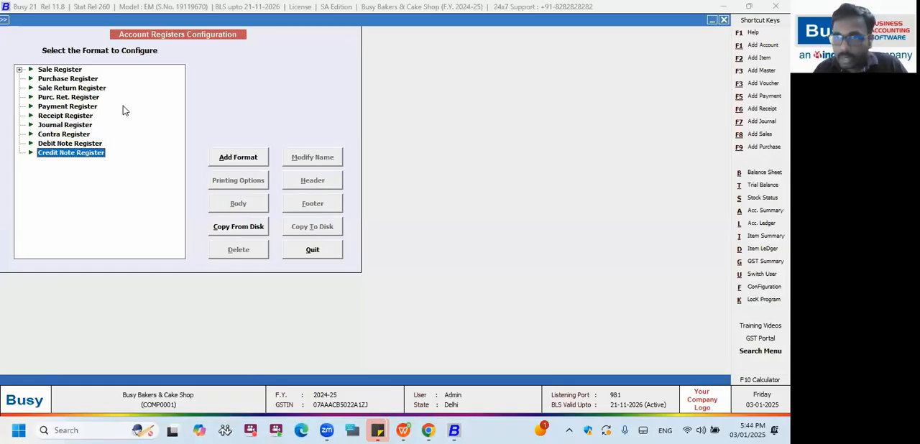
pyautogui.press('Up')
pyautogui.press('Up')
pyautogui.press('Up')
pyautogui.press('Up')
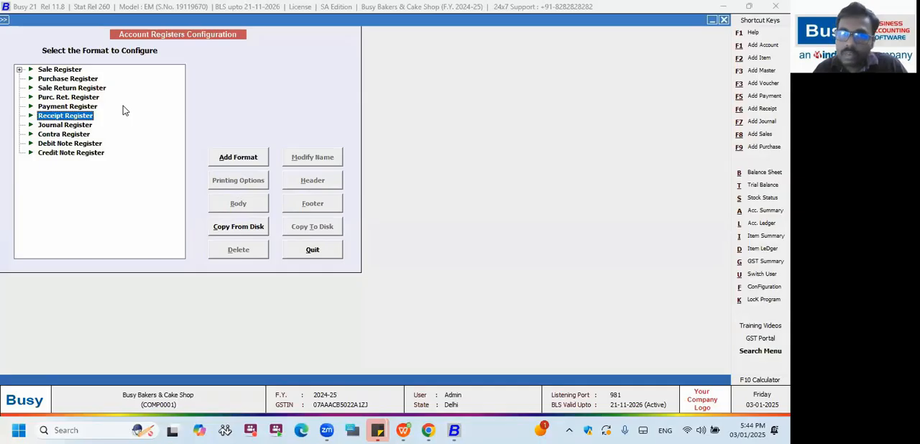
pyautogui.press('Up')
pyautogui.press('Up')
pyautogui.press('Up')
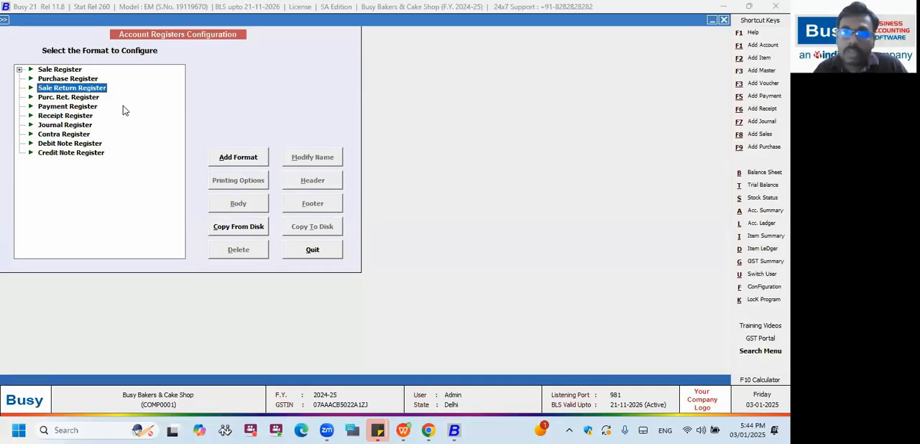
pyautogui.press('Up')
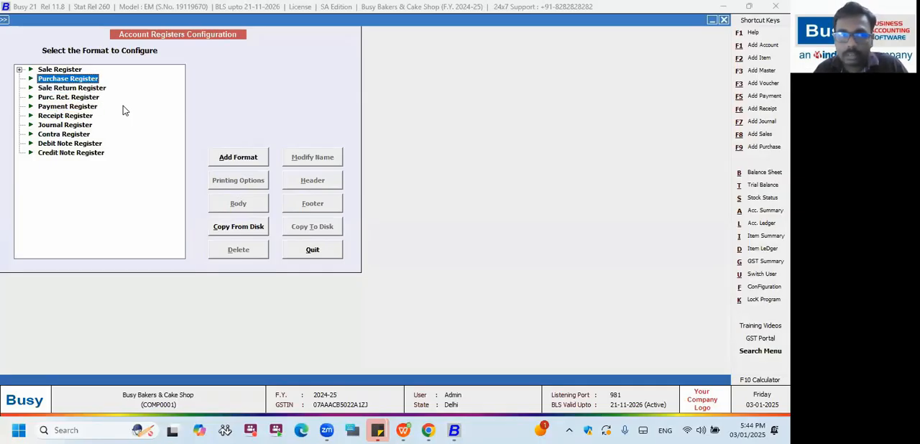
pyautogui.press('Escape')
# View the register types offered in the Inventory Registers configuration and leave it.
pyautogui.press('Down')
pyautogui.press('Return')
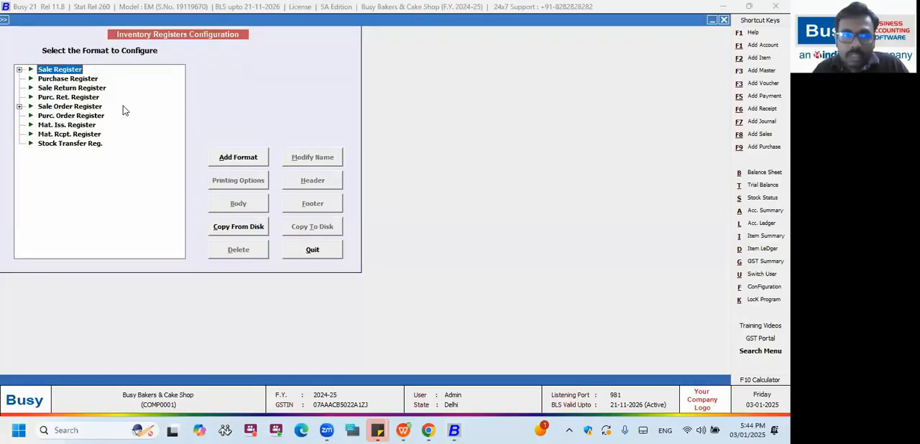
pyautogui.press('Escape')
# In the multiple-column Cash/Bank Book configuration, set Account 1 to Cash and Account 2 to MoneyKosh Bank.
pyautogui.press('Down')
pyautogui.press('Up')
pyautogui.press('Down')
pyautogui.press('Return')
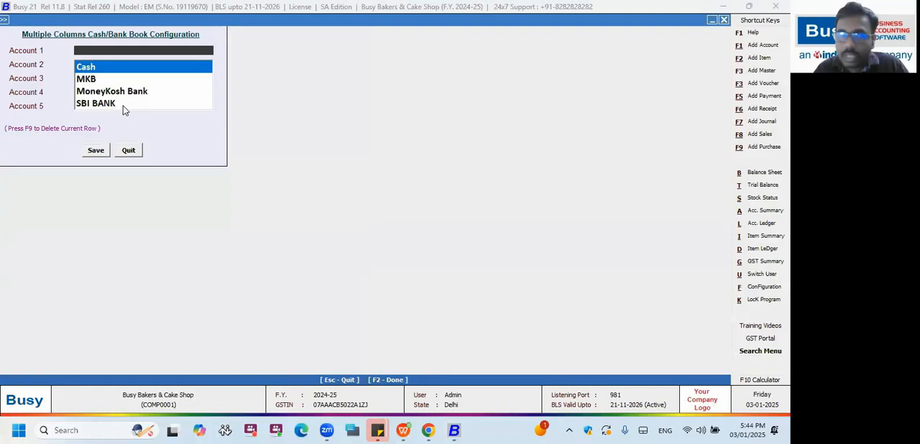
pyautogui.press('Return')
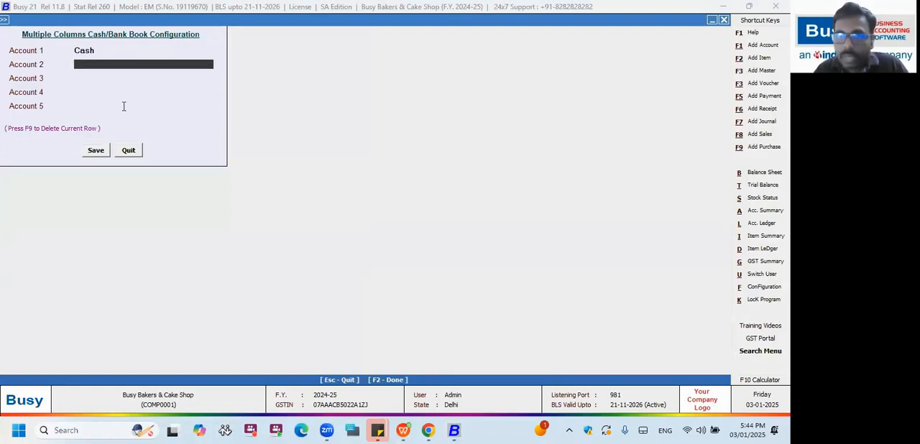
pyautogui.press('Down')
pyautogui.press('Down')
pyautogui.press('Return')
# Try to set Account 3 to MoneyKosh Bank.
pyautogui.press('Down')
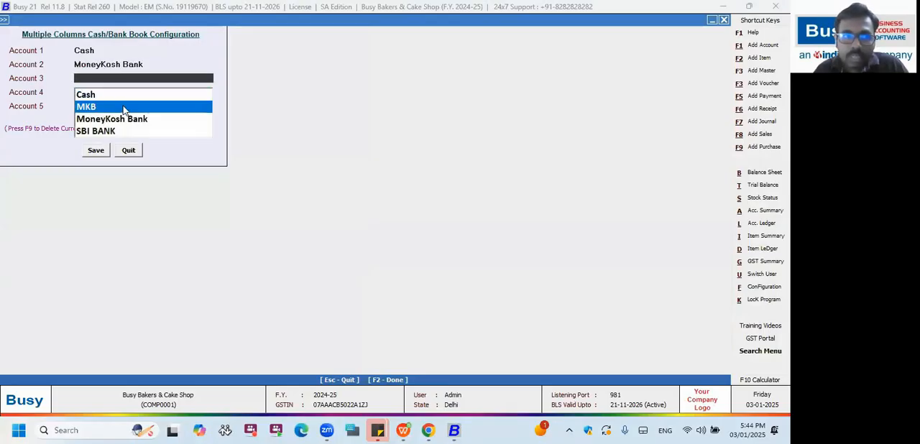
pyautogui.press('Down')
pyautogui.press('Return')
pyautogui.press('Return')
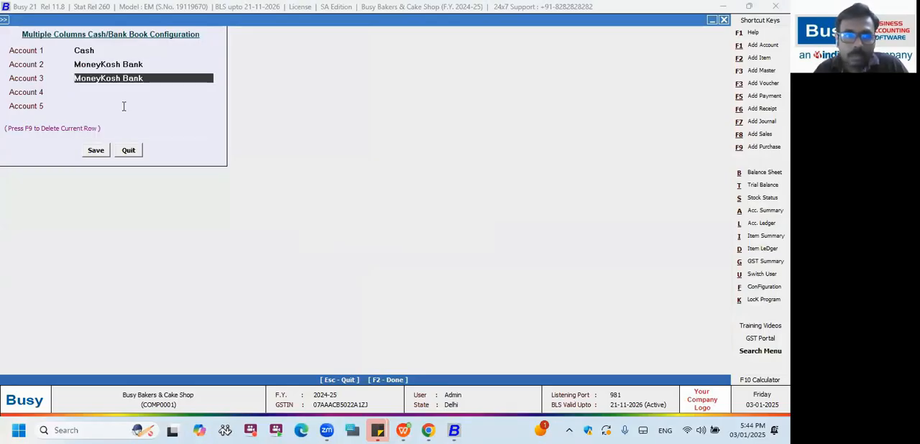
pyautogui.press('Return')
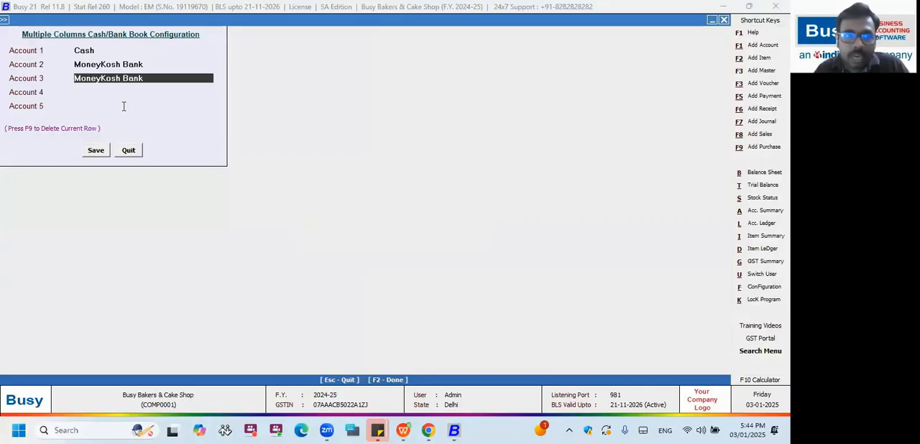
# Set Account 3 to SBI BANK and save the Cash/Bank Book configuration.
pyautogui.press('space')
pyautogui.press('Down')
pyautogui.press('Down')
pyautogui.press('Down')
pyautogui.press('Return')
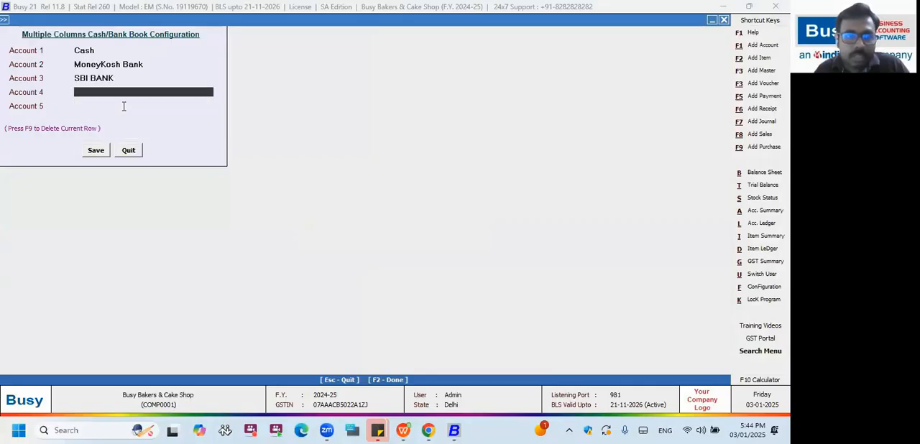
pyautogui.press('Up')
pyautogui.press('Up')
# Display the multiple-column Cash/Bank Book from Account Books, keeping the default report options.
pyautogui.press('Up')
pyautogui.press('F2')
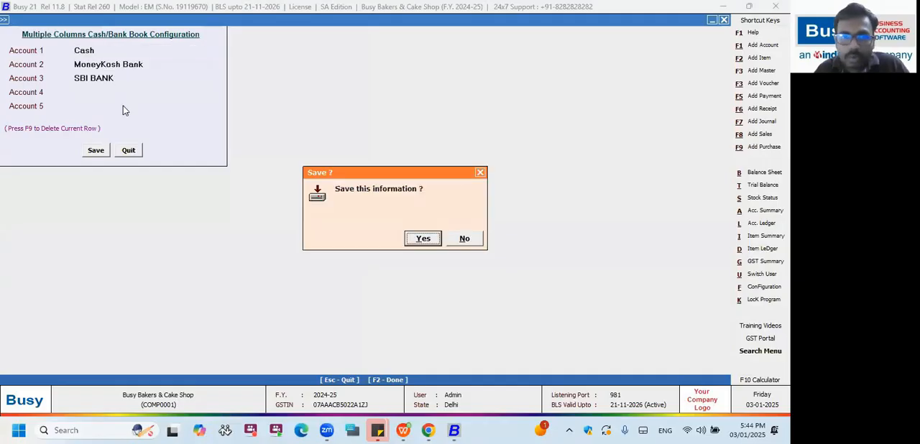
pyautogui.press('Return')
pyautogui.press('Right')
pyautogui.press('Right')
pyautogui.press('Escape')
pyautogui.press('Escape')
pyautogui.press('Up')
pyautogui.press('Up')
pyautogui.press('Up')
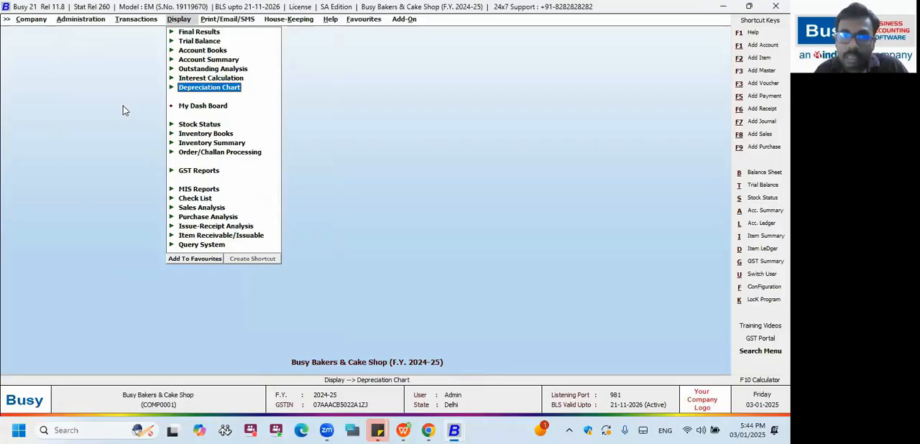
pyautogui.press('Up')
pyautogui.press('Up')
pyautogui.press('Up')
pyautogui.press('Up')
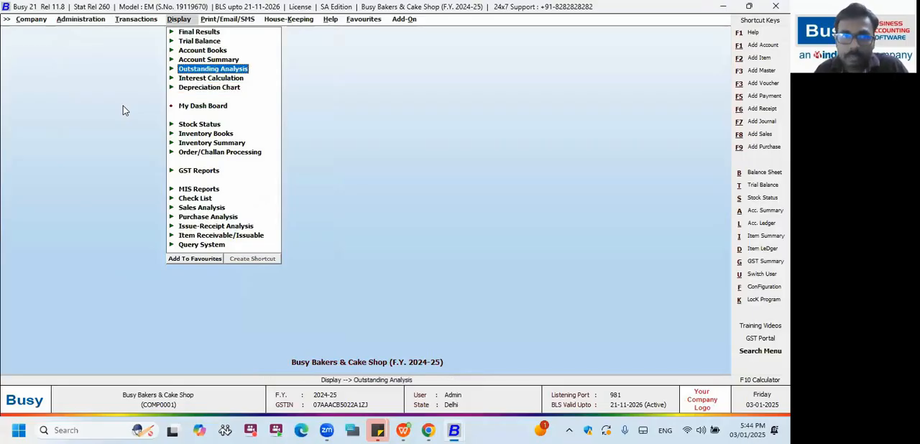
pyautogui.press('Right')
pyautogui.press('Down')
pyautogui.press('Down')
pyautogui.press('Down')
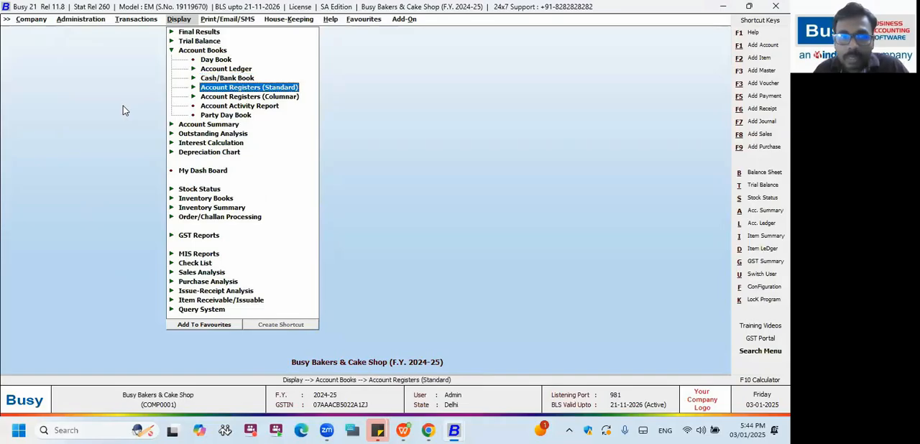
pyautogui.press('Up')
pyautogui.press('Right')
pyautogui.press('Down')
pyautogui.press('Down')
pyautogui.press('Up')
pyautogui.press('Down')
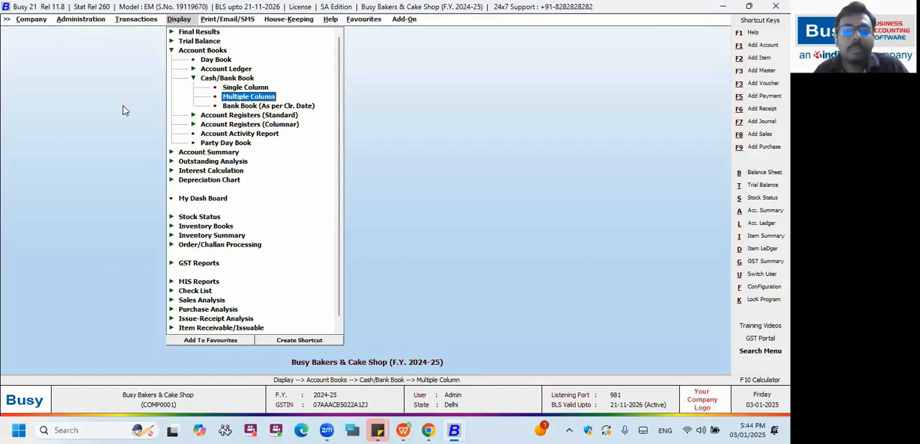
pyautogui.press('Return')
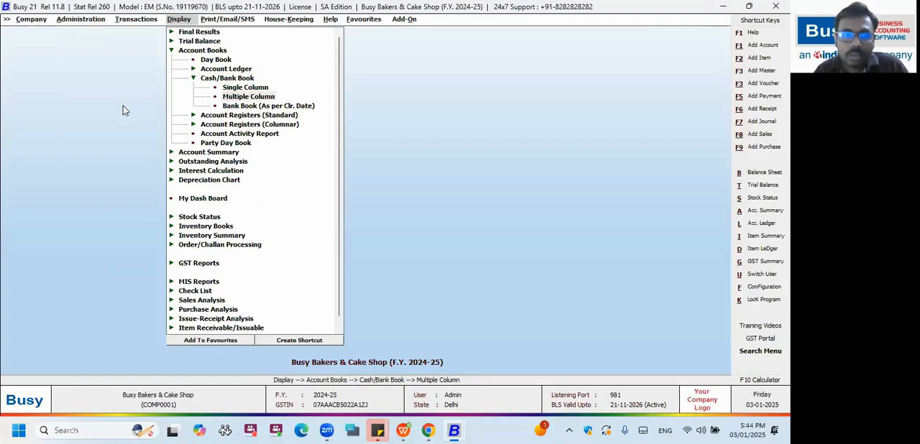
pyautogui.press('F2')
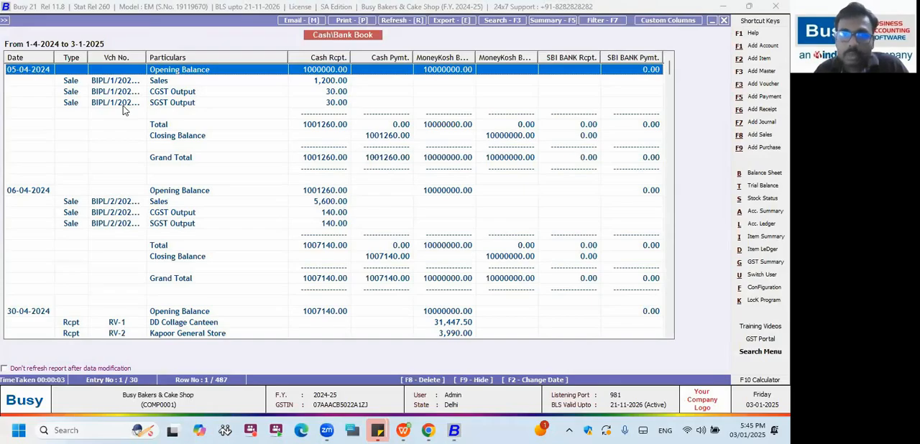
# Examine the daily entries and the separate receipt and payment columns for each account in the Cash/Bank Book.
pyautogui.press('Down')
pyautogui.press('Up')
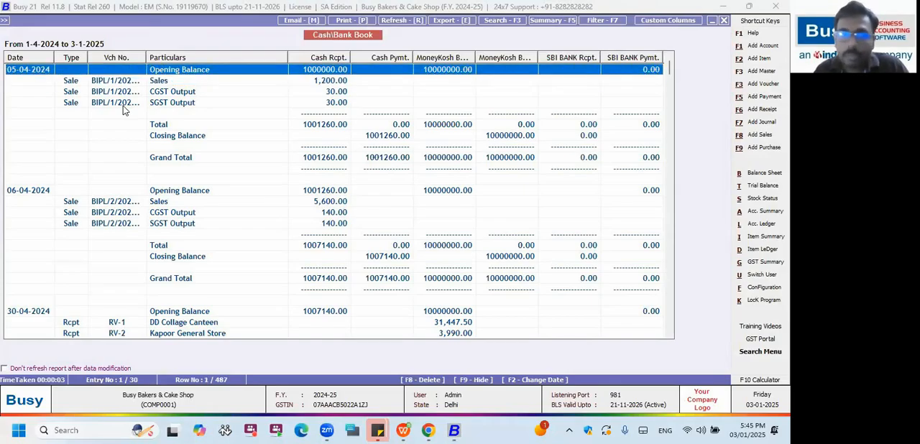
pyautogui.press('Down')
pyautogui.press('Down')
pyautogui.press('Down')
pyautogui.press('Down')
pyautogui.press('Down')
pyautogui.press('Down')
pyautogui.press('Down')
pyautogui.press('Down')
pyautogui.press('Down')
pyautogui.press('Down')
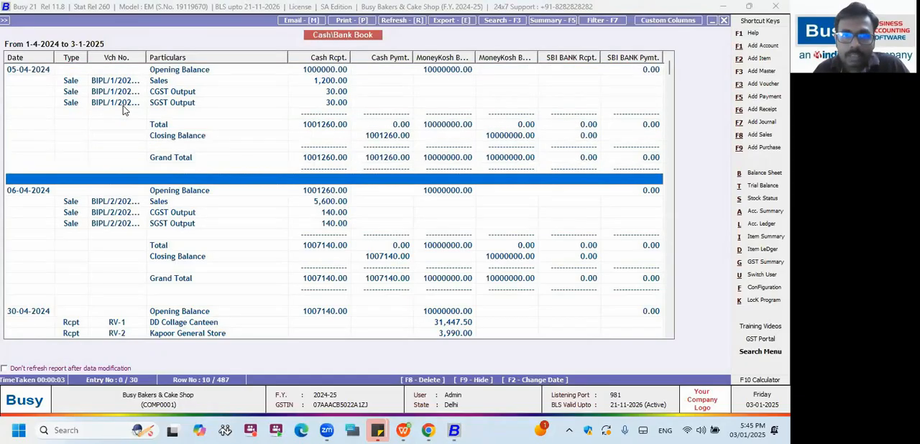
pyautogui.press('Up')
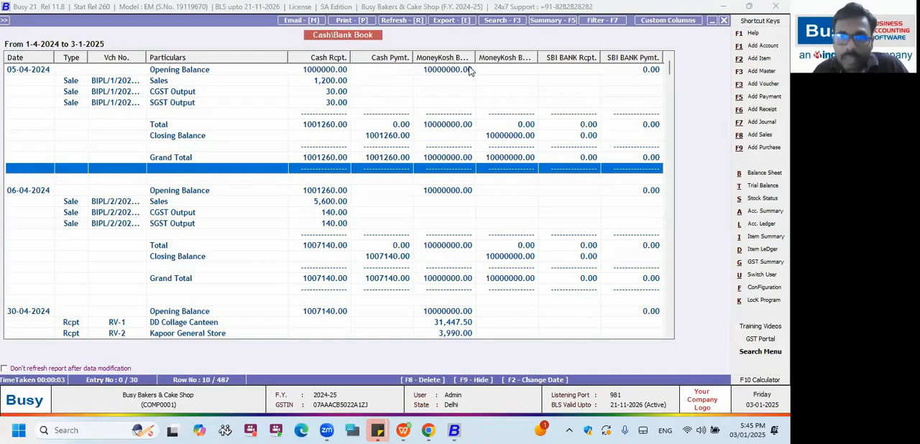
# Try to widen the MoneyKosh Bank and SBI BANK columns in the Cash/Bank Book, and close the report.
pyautogui.moveTo(476, 61); pyautogui.dragTo(493, 60)
pyautogui.moveTo(555, 60)
pyautogui.mouseDown()
pyautogui.moveTo(579, 63)
pyautogui.moveTo(565, 63)
pyautogui.mouseUp()
pyautogui.moveTo(491, 57); pyautogui.dragTo(528, 60)
pyautogui.press('Escape')
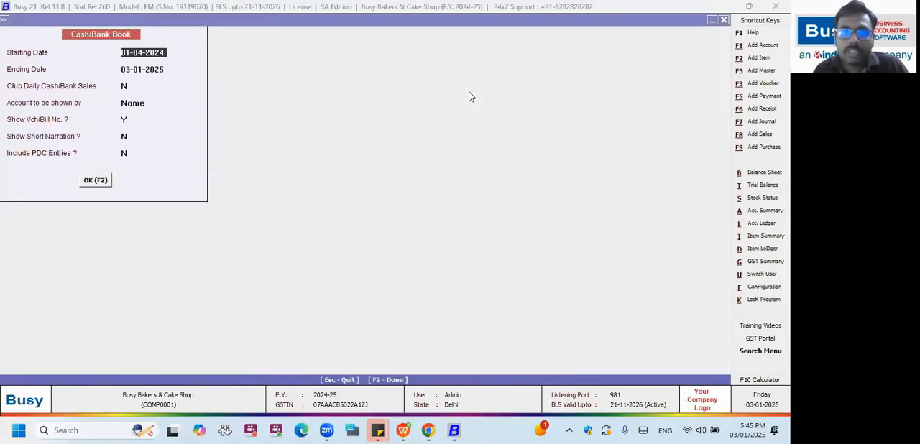
pyautogui.press('Escape')
# Configure the columnar Stock Status report with the material centres Godown and Store, each with size 15.
pyautogui.press('Left')
pyautogui.press('Left')
pyautogui.press('Down')
pyautogui.press('Return')
pyautogui.press('Return')
pyautogui.press('Return')
pyautogui.press('Return')
pyautogui.press('Down')
pyautogui.press('Return')
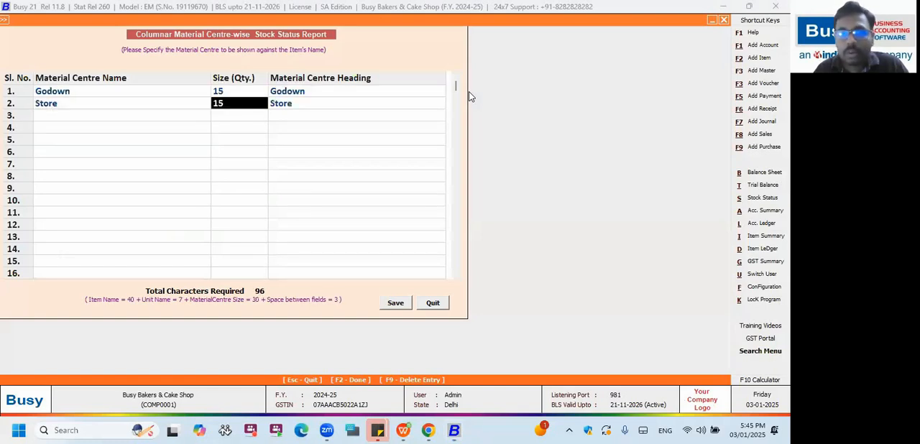
# Check the remaining material centre rows and save the columnar Stock Status configuration.
pyautogui.press('Down')
pyautogui.press('Down')
pyautogui.press('Down')
pyautogui.press('Down')
pyautogui.press('Down')
pyautogui.press('Down')
pyautogui.press('Down')
pyautogui.press('Down')
pyautogui.press('Down')
pyautogui.press('Down')
pyautogui.press('Down')
pyautogui.press('Down')
pyautogui.press('Down')
pyautogui.press('Down')
pyautogui.press('Down')
pyautogui.press('Down')
pyautogui.press('Down')
pyautogui.press('Down')
pyautogui.press('Down')
pyautogui.press('Down')
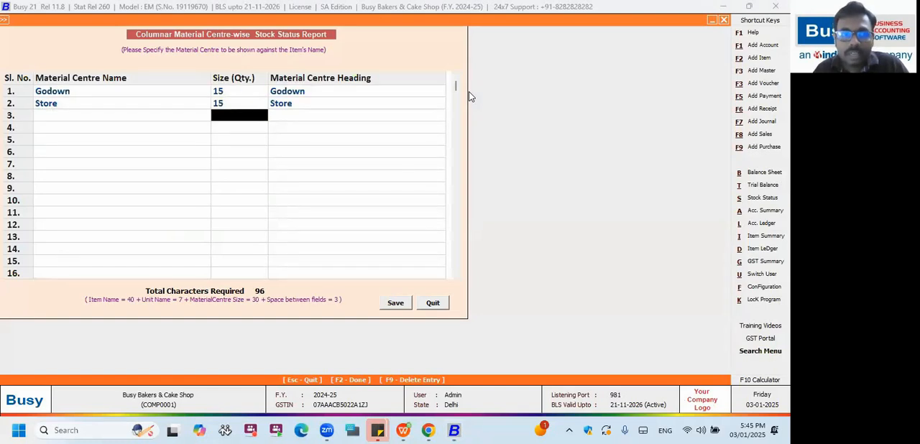
pyautogui.press('Down')
pyautogui.press('Down')
pyautogui.press('Down')
pyautogui.press('Down')
pyautogui.press('Down')
pyautogui.press('Down')
pyautogui.press('Down')
pyautogui.press('Down')
pyautogui.press('Down')
pyautogui.press('Down')
pyautogui.press('Down')
pyautogui.press('Down')
pyautogui.press('Down')
pyautogui.press('Down')
pyautogui.press('Down')
pyautogui.press('Down')
pyautogui.press('Down')
pyautogui.press('Down')
pyautogui.press('Down')
pyautogui.press('Down')
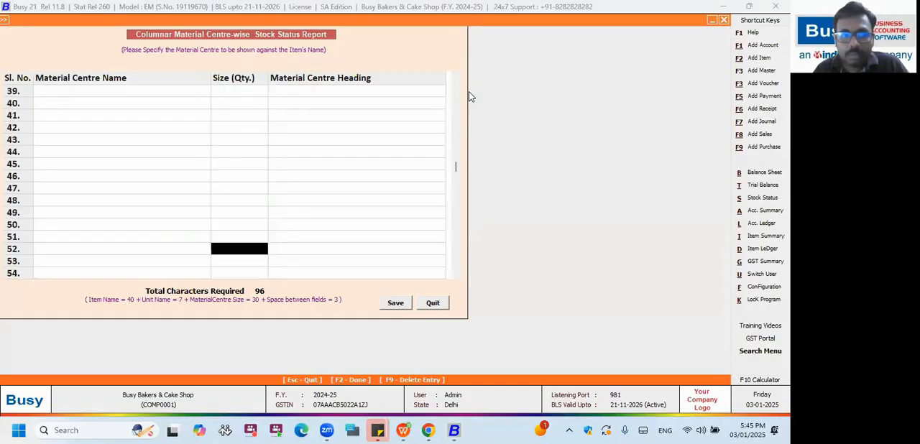
pyautogui.moveTo(457, 210); pyautogui.dragTo(457, 79)
pyautogui.click(102, 259)
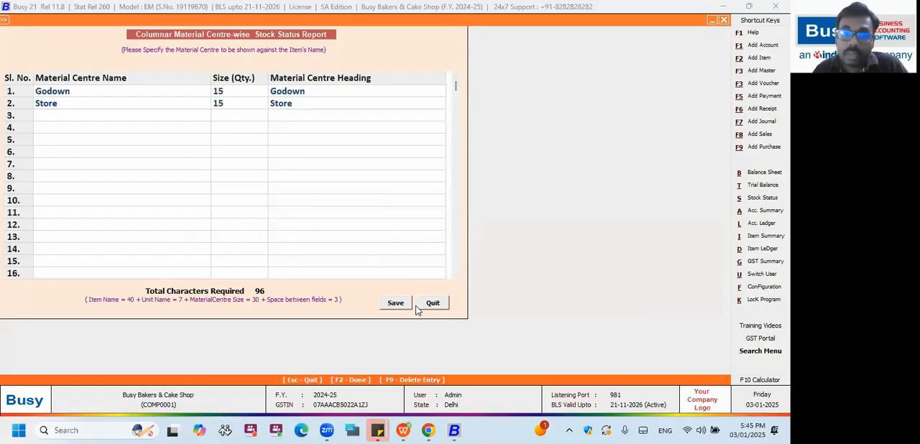
pyautogui.click(400, 304)
# Display the columnar alphabetical Closing Stock report from Stock Status, keeping the report date 03-01-2025 and the default options.
pyautogui.press('Right')
pyautogui.press('Right')
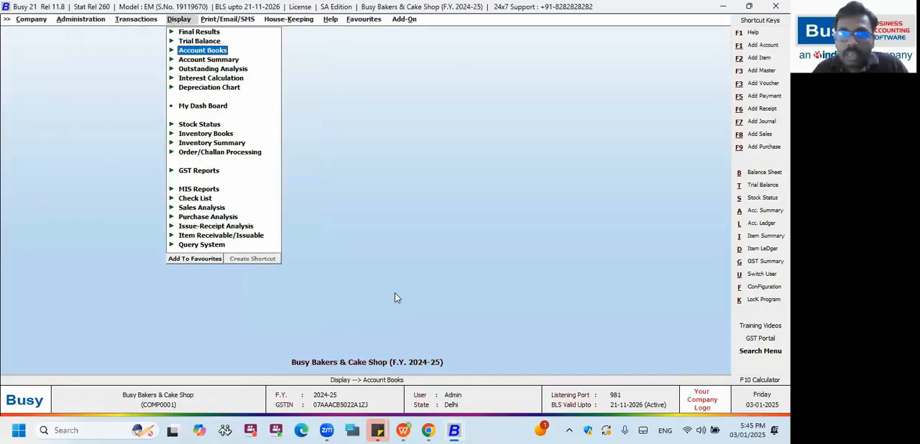
pyautogui.press('Down')
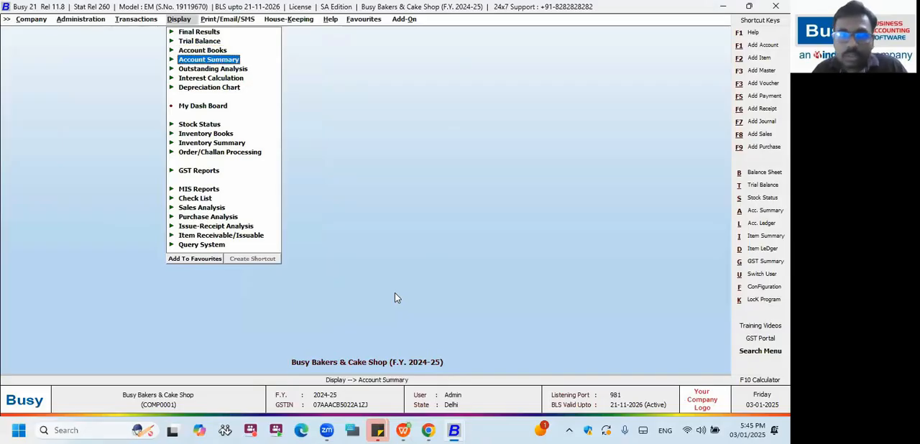
pyautogui.press('Down')
pyautogui.press('Down')
pyautogui.press('Down')
pyautogui.press('Down')
pyautogui.press('Down')
pyautogui.press('Down')
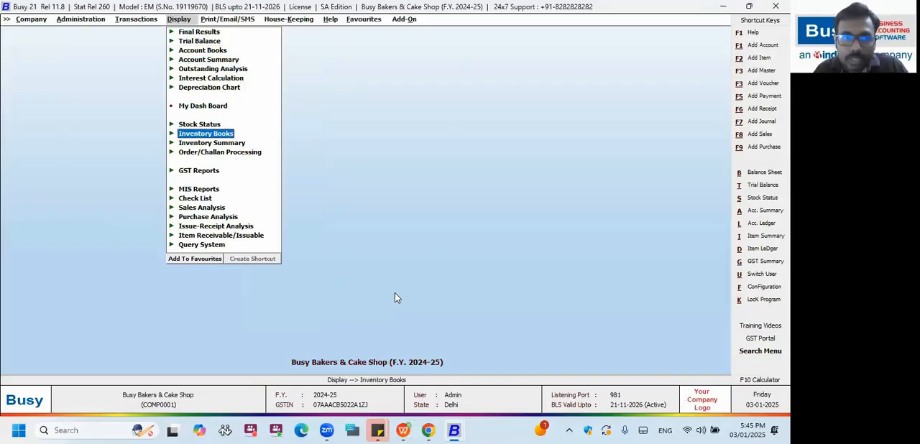
pyautogui.press('Return')
pyautogui.press('Up')
pyautogui.press('Up')
pyautogui.press('Return')
pyautogui.press('Return')
pyautogui.press('Down')
pyautogui.press('Down')
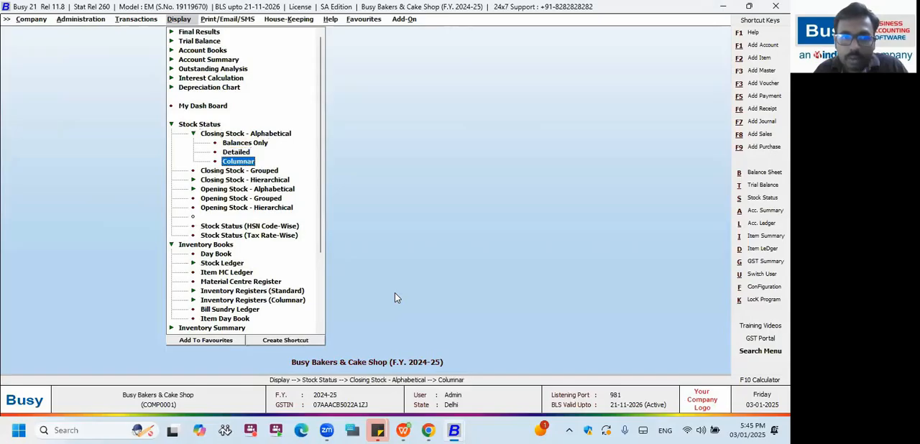
pyautogui.press('Return')
pyautogui.press('Return')
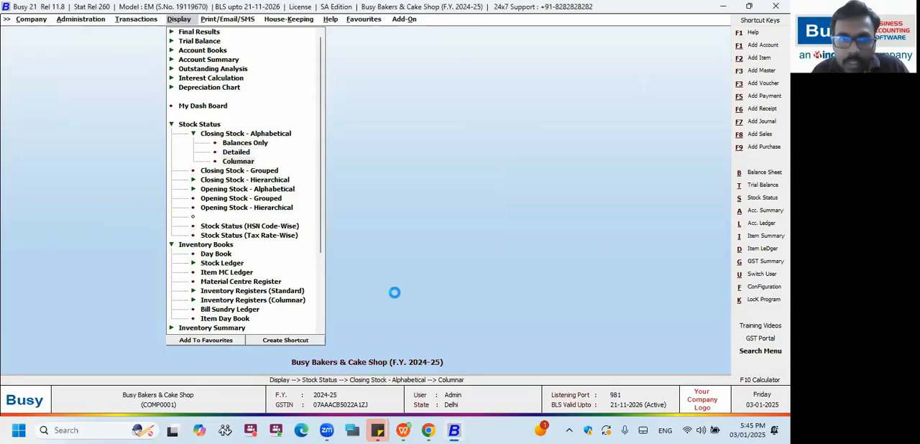
pyautogui.press('Return')
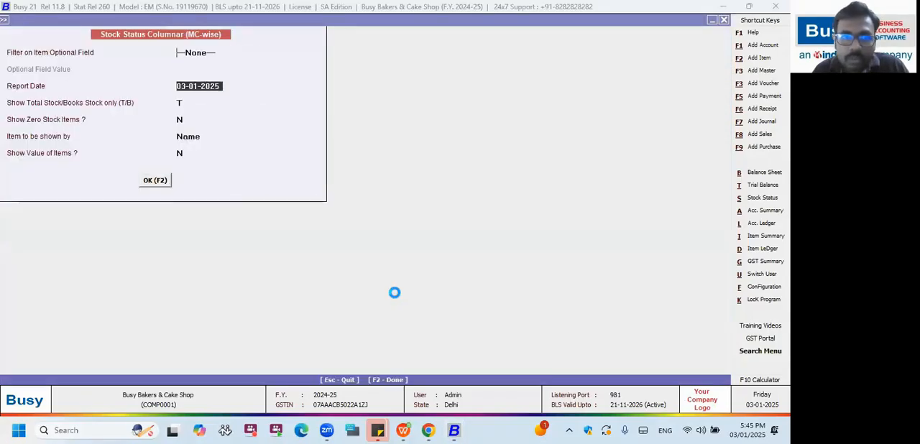
pyautogui.press('F2')
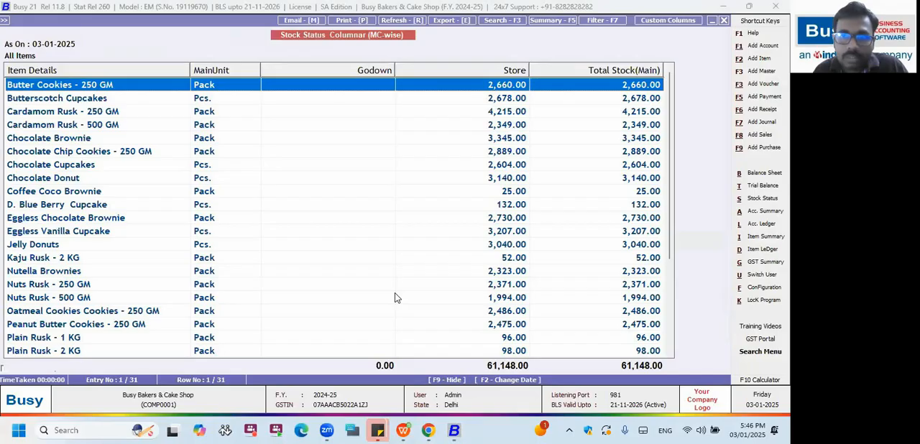
# Examine each item's stock in the Godown, Store and Total Stock columns, and close the report.
pyautogui.press('Down')
pyautogui.press('Down')
pyautogui.press('Down')
pyautogui.press('Down')
pyautogui.press('Down')
pyautogui.press('Down')
pyautogui.press('Down')
pyautogui.press('Down')
pyautogui.press('Down')
pyautogui.press('Down')
pyautogui.press('Down')
pyautogui.press('Down')
pyautogui.press('Down')
pyautogui.press('Down')
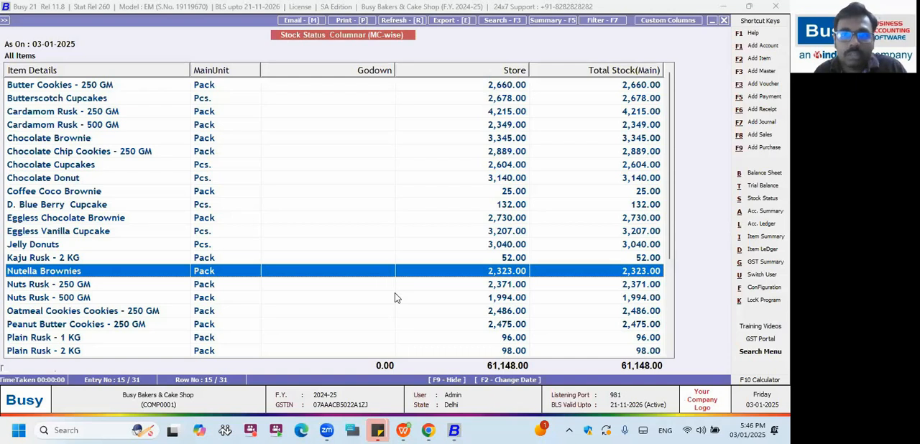
pyautogui.press('Escape')
# Open the Party-Item Analysis columnar configuration, look over the analysis types and select Party-wise Sales Analysis.
pyautogui.press('Left')
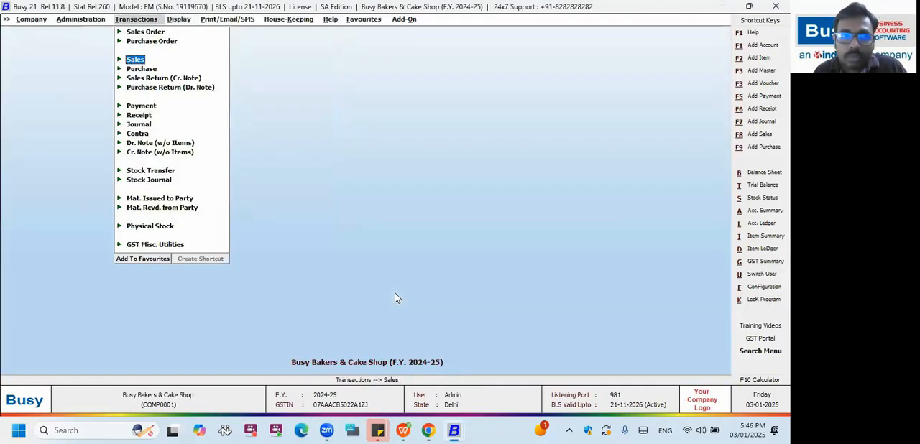
pyautogui.press('Left')
pyautogui.press('Down')
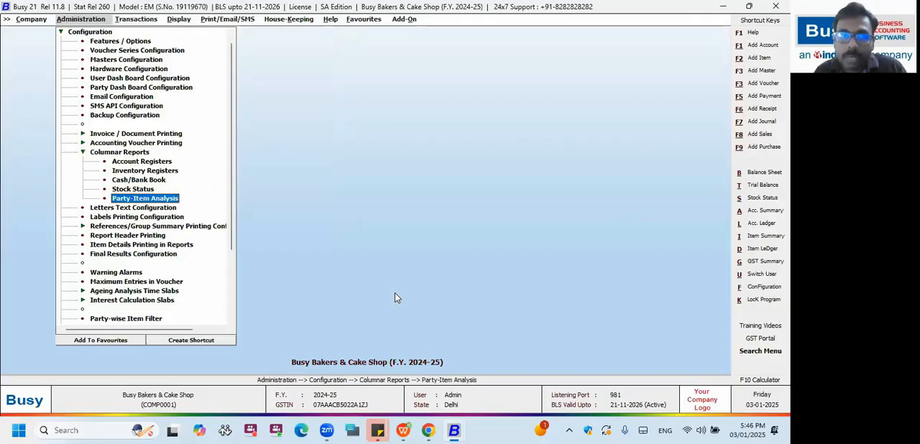
pyautogui.press('Return')
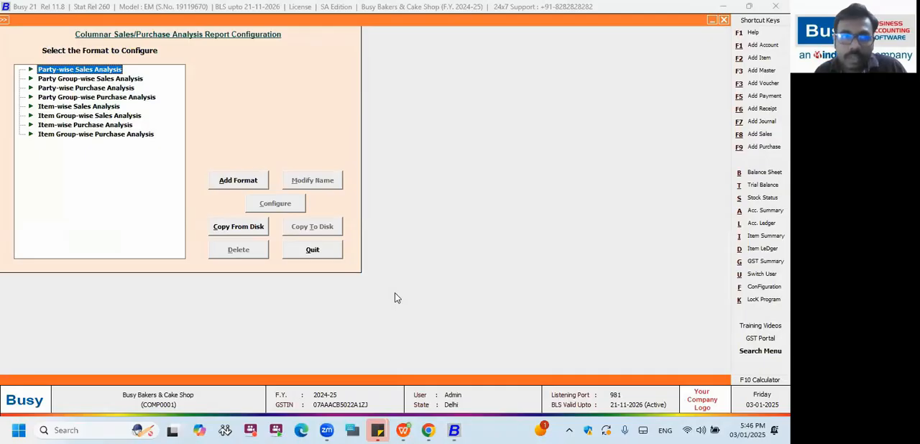
pyautogui.press('Down')
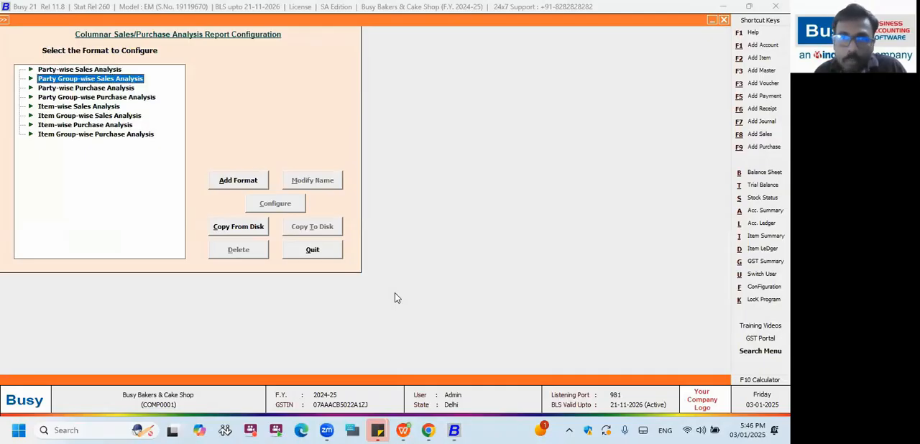
pyautogui.press('Down')
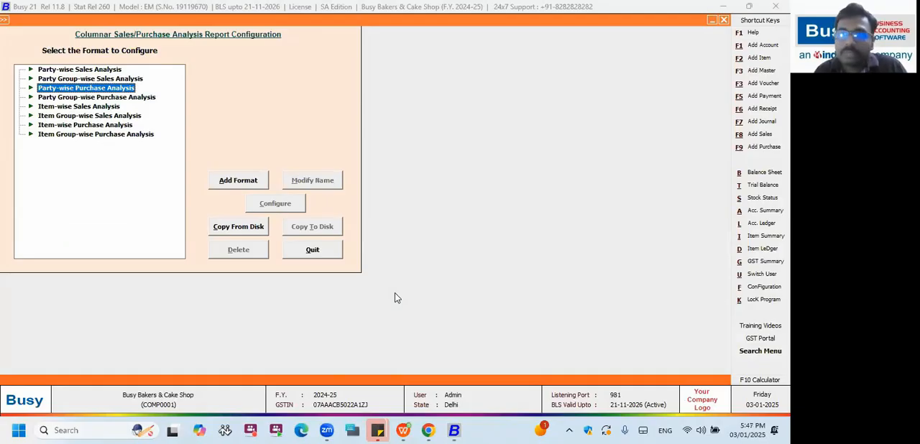
pyautogui.press('Up')
pyautogui.press('Up')
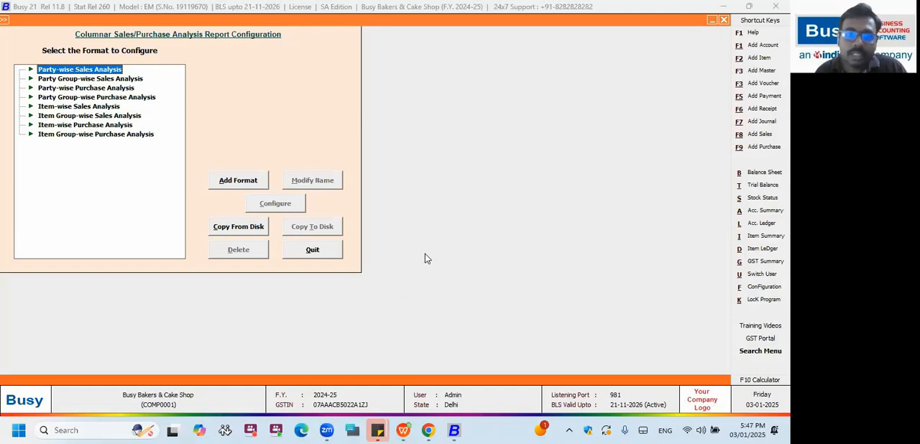
# Add a Party-wise Sales Analysis format named Party Wise Sales.
pyautogui.click(247, 180)
pyautogui.write('Party')
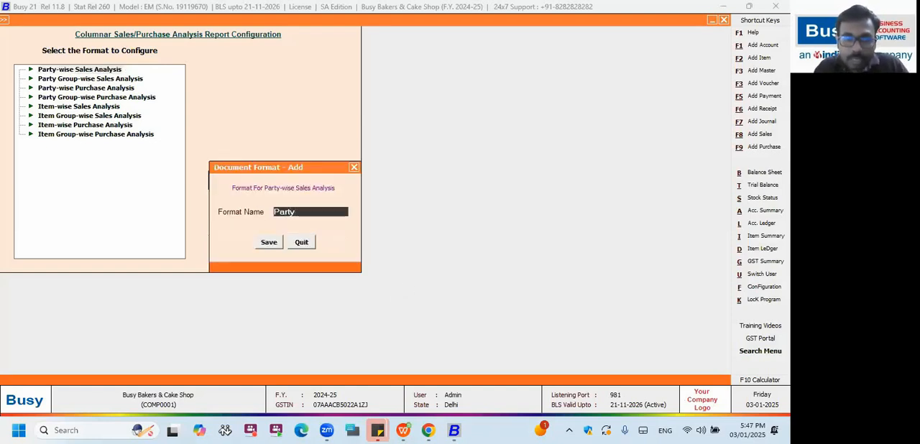
pyautogui.write(' wise da')
pyautogui.press('BackSpace')
pyautogui.press('BackSpace')
pyautogui.write('Sales')
pyautogui.press('Return')
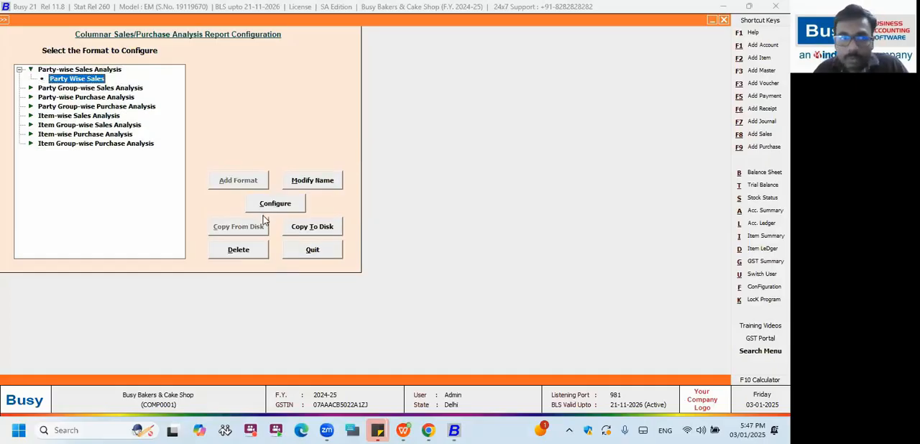
# Start configuring the Party Wise Sales format and set it to use Item's Group columns.
pyautogui.click(277, 207)
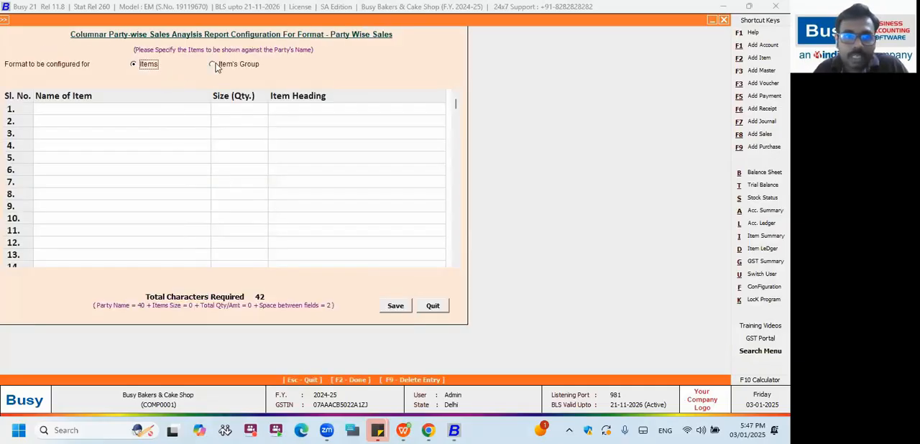
pyautogui.click(214, 65)
pyautogui.click(143, 64)
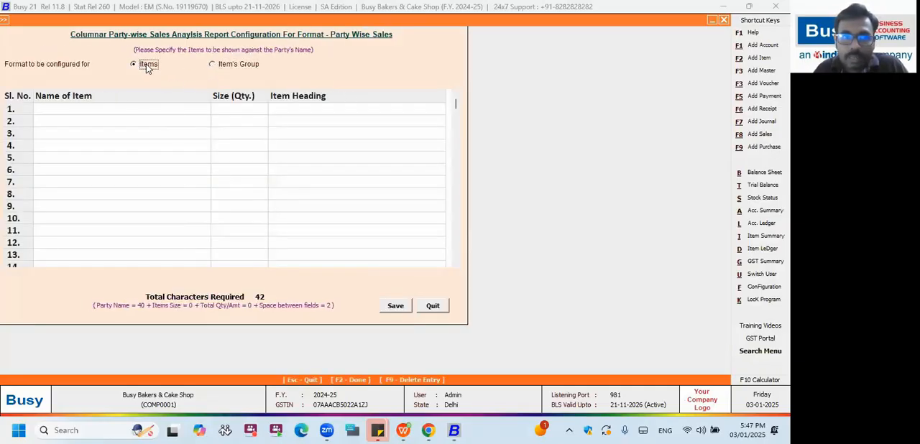
pyautogui.click(214, 64)
pyautogui.click(153, 109)
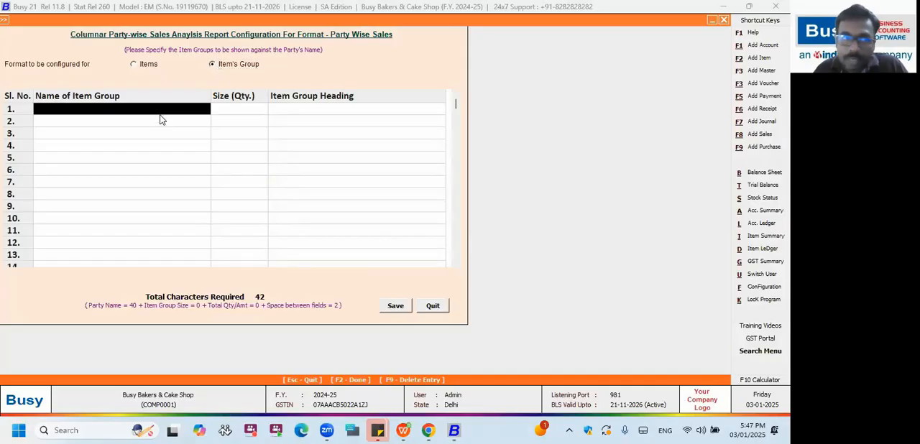
# Add the item groups Brownies, Cakes and Donuts with size 15 and matching headings.
pyautogui.press('Return')
pyautogui.press('Return')
pyautogui.press('Return')
pyautogui.press('Down')
pyautogui.press('Return')
# Add the item group Rusk with size 15 and save the Party Wise Sales format.
pyautogui.press('Return')
pyautogui.press('Return')
pyautogui.press('Down')
pyautogui.press('Down')
pyautogui.press('Return')
pyautogui.press('Return')
pyautogui.press('Return')
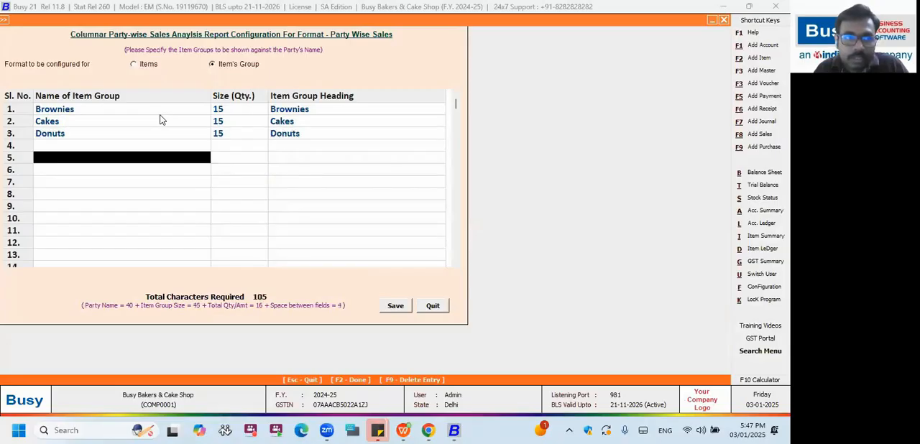
pyautogui.press('Down')
pyautogui.press('Return')
pyautogui.press('Return')
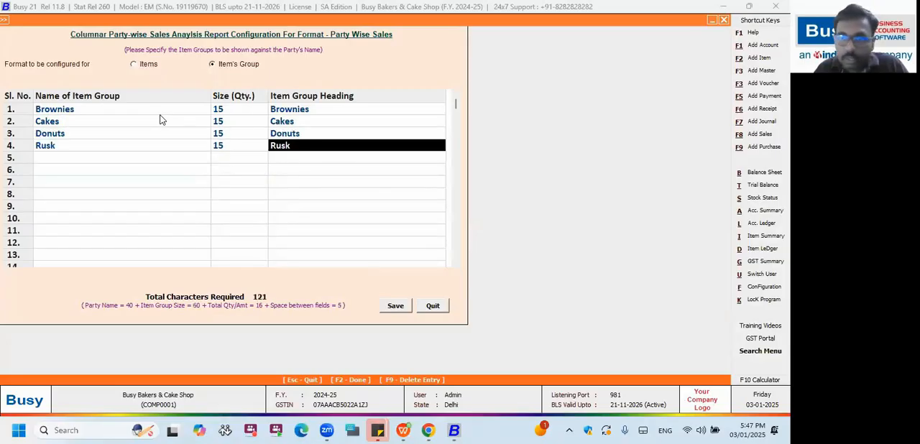
pyautogui.press('F2')
pyautogui.press('Return')
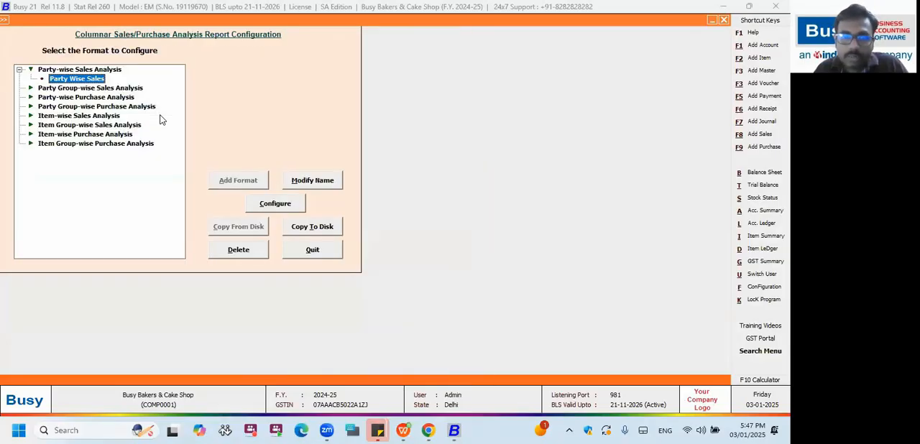
# Reopen the Party Wise Sales configuration to check how many item group rows it offers, and leave the configuration.
pyautogui.click(272, 202)
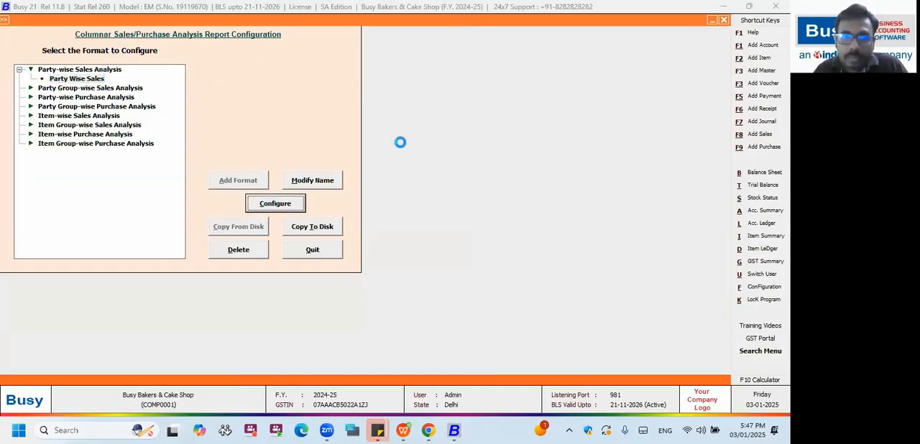
pyautogui.moveTo(457, 103); pyautogui.dragTo(456, 256)
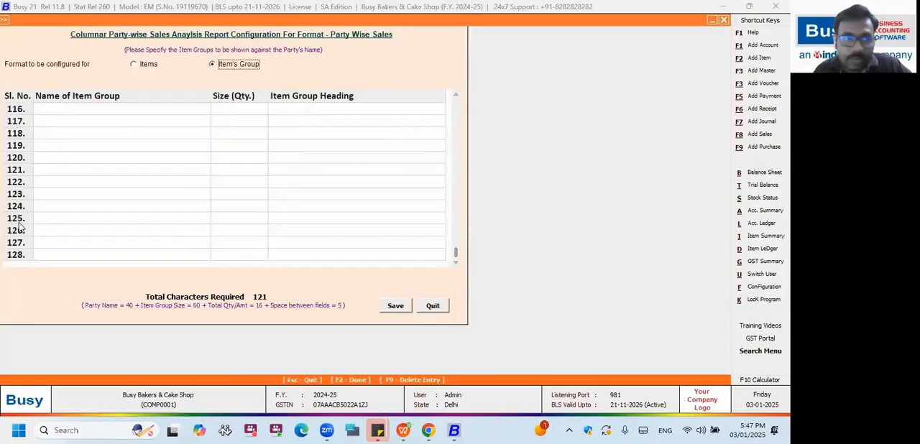
pyautogui.click(62, 256)
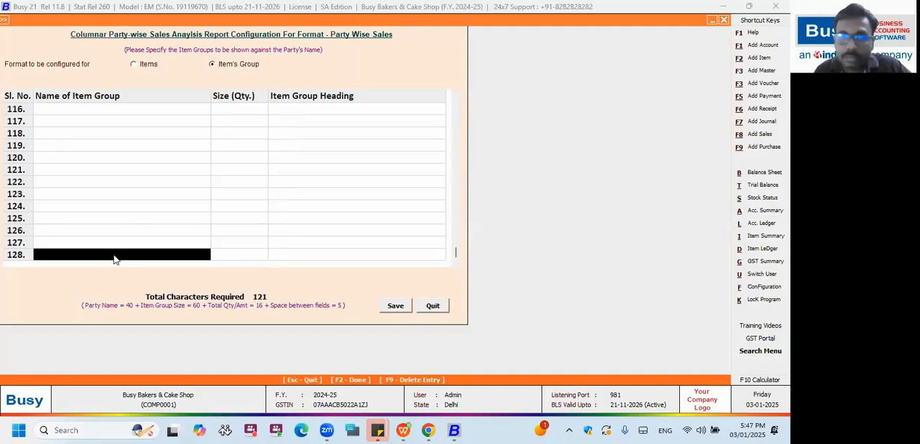
pyautogui.press('Escape')
pyautogui.press('Escape')
# Expand the Sales Analysis group of display reports.
pyautogui.press('Right')
pyautogui.press('Right')
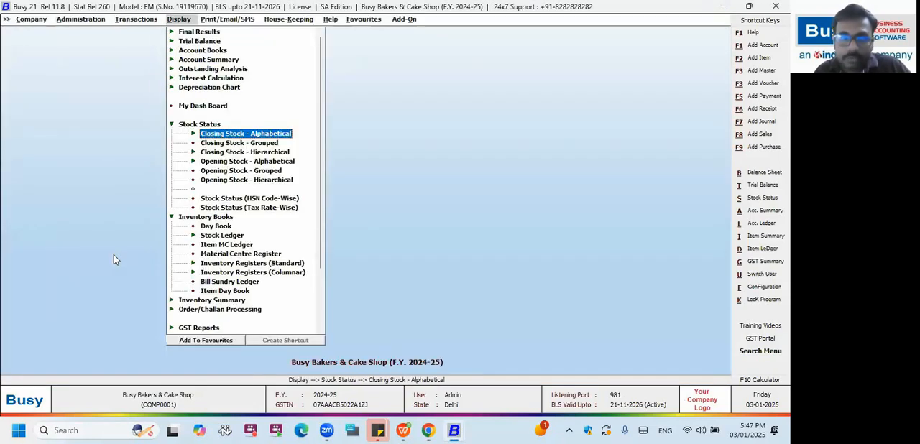
pyautogui.press('Left')
pyautogui.press('Up')
pyautogui.press('Up')
pyautogui.press('Down')
pyautogui.press('Down')
pyautogui.press('Down')
pyautogui.press('Down')
pyautogui.press('Down')
pyautogui.press('Down')
pyautogui.press('Down')
pyautogui.press('Down')
pyautogui.press('Down')
pyautogui.press('Down')
pyautogui.press('Down')
pyautogui.press('Down')
pyautogui.press('Down')
pyautogui.press('Down')
pyautogui.press('Down')
pyautogui.press('Down')
pyautogui.press('Down')
pyautogui.press('Right')
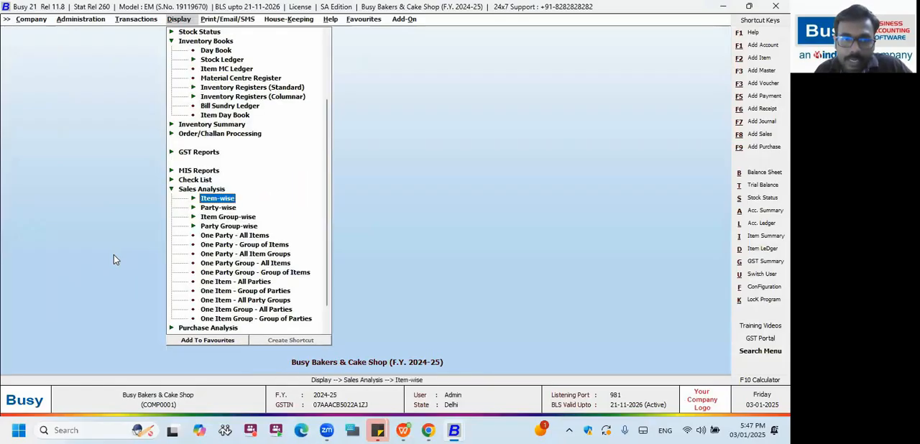
pyautogui.press('Right')
pyautogui.press('Left')
pyautogui.press('Return')
pyautogui.press('Return')
pyautogui.press('Escape')
pyautogui.press('Escape')
# Expand the Party-wise group under Sales Analysis to reach its columnar reports.
pyautogui.press('Down')
pyautogui.press('Return')
pyautogui.press('Down')
pyautogui.press('Down')
pyautogui.press('Down')
pyautogui.press('Down')
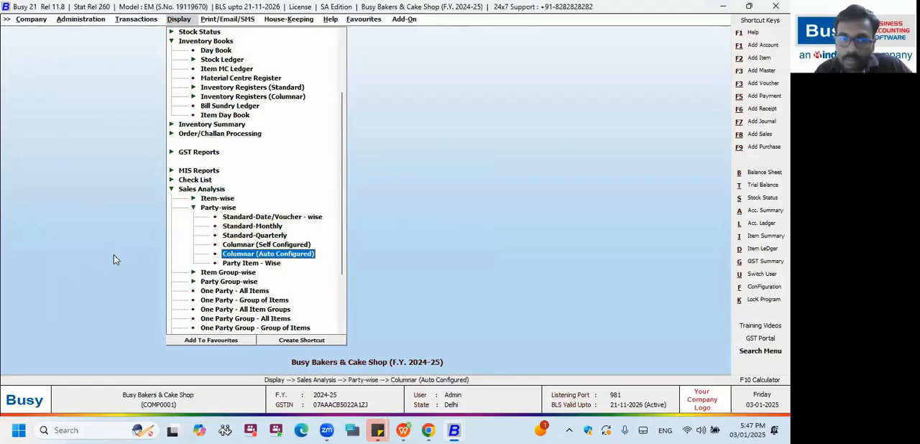
pyautogui.press('Up')
pyautogui.press('Down')
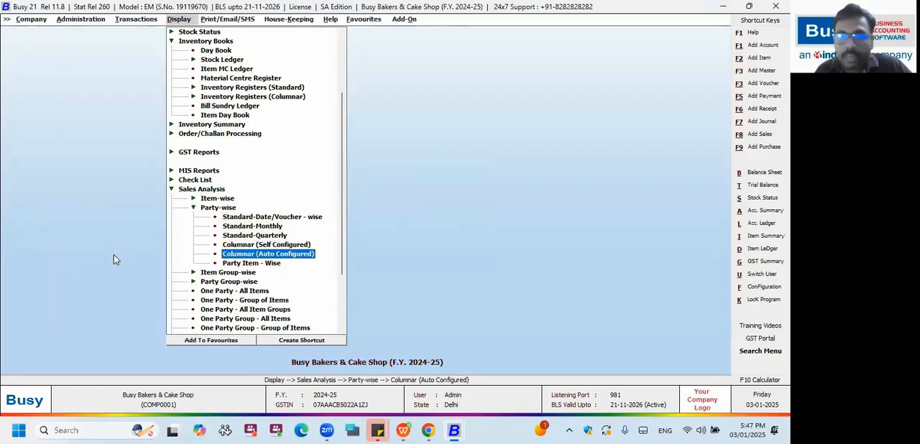
pyautogui.press('Return')
pyautogui.press('Return')
pyautogui.press('Return')
pyautogui.press('Return')
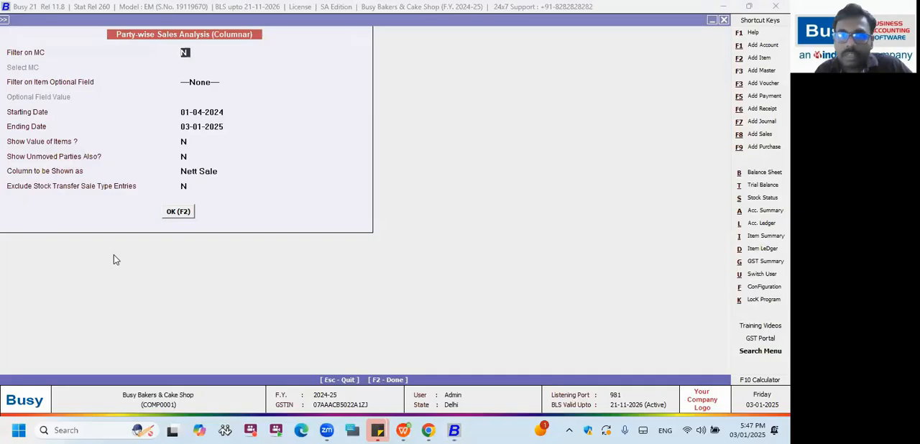
pyautogui.press('Escape')
pyautogui.press('Escape')
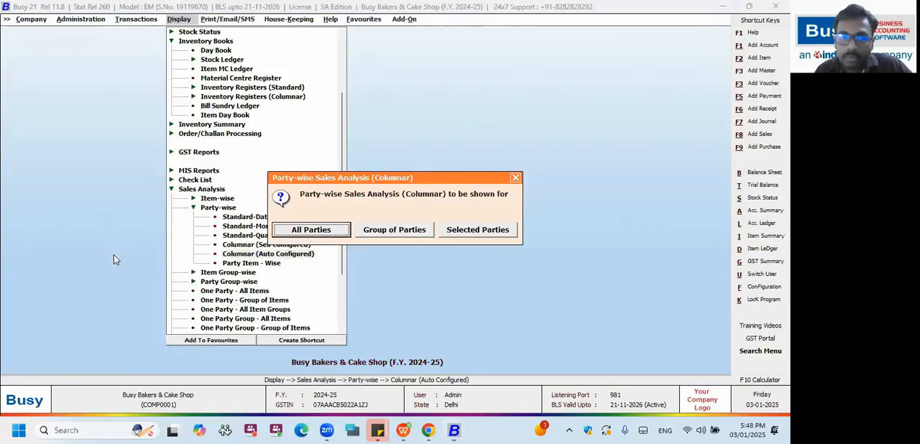
pyautogui.press('Escape')
# Display the self-configured columnar Party-wise Sales Analysis for all parties in the Party Wise Sales format, without a material centre filter.
pyautogui.press('Up')
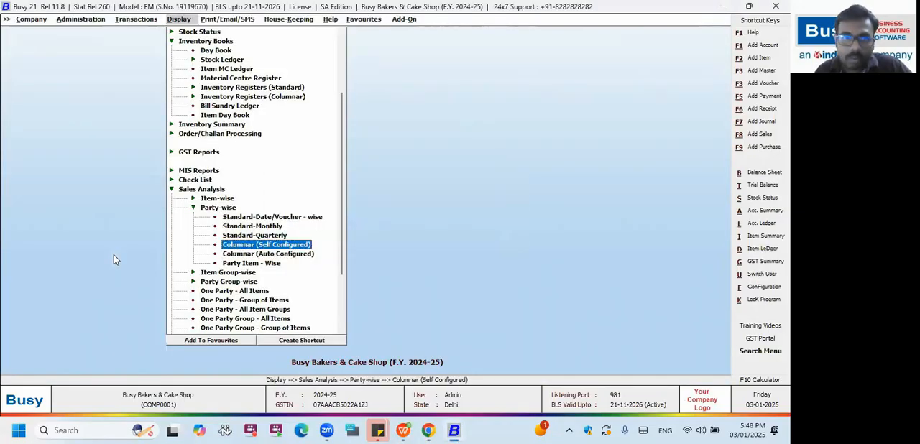
pyautogui.press('Return')
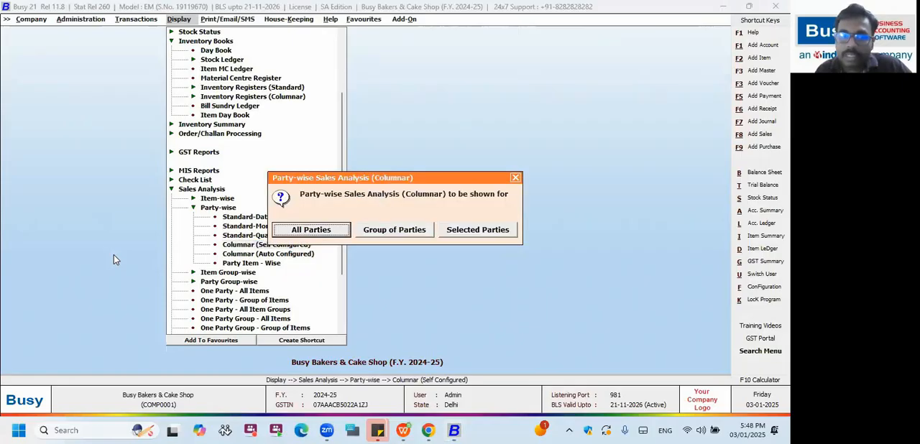
pyautogui.press('Return')
pyautogui.press('Return')
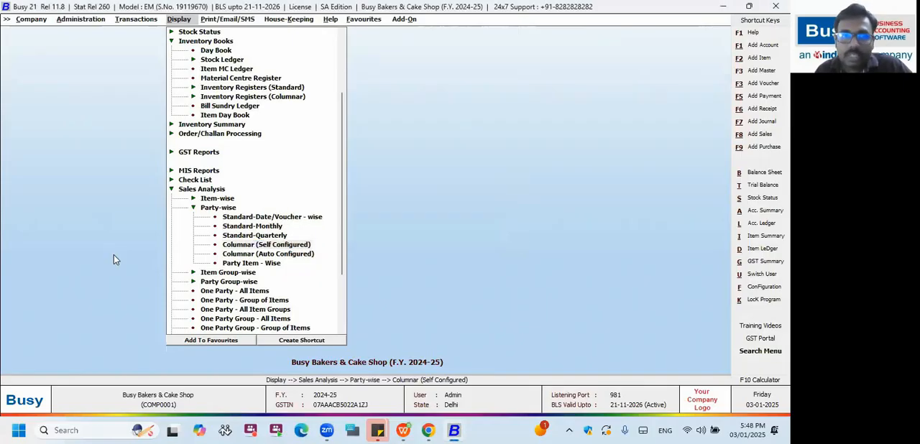
pyautogui.press('Return')
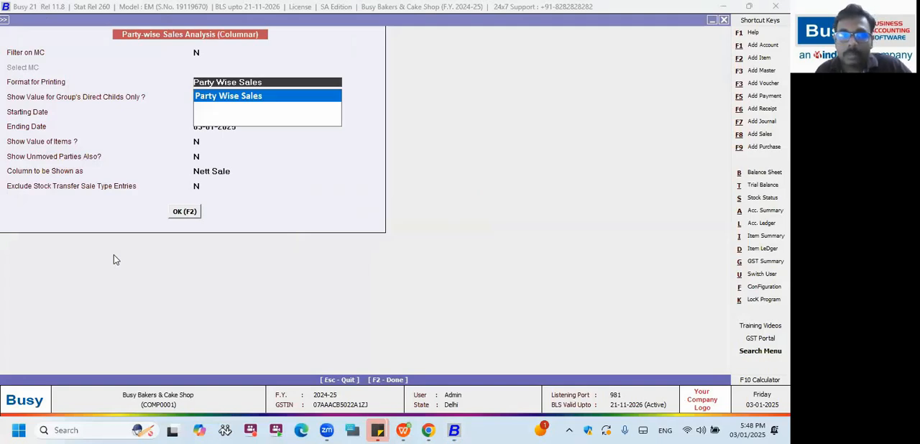
pyautogui.press('Return')
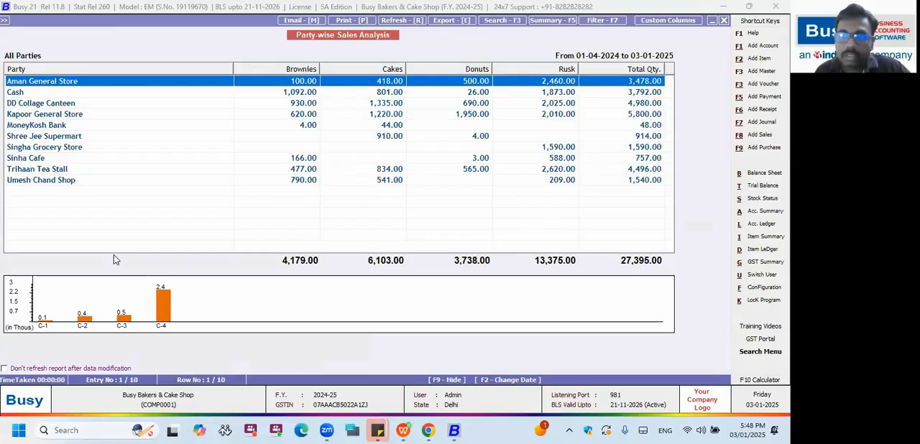
# View the enlarged graphs of the Party-wise Sales Analysis report, and close the report.
pyautogui.doubleClick(242, 309)
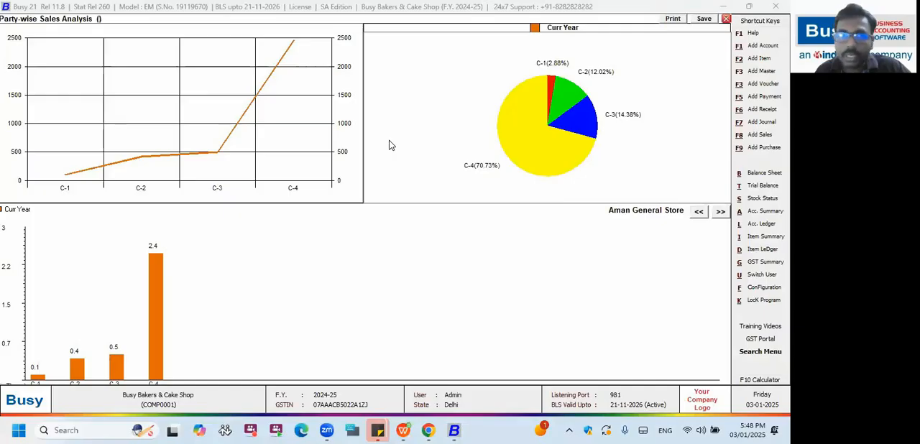
pyautogui.press('Escape')
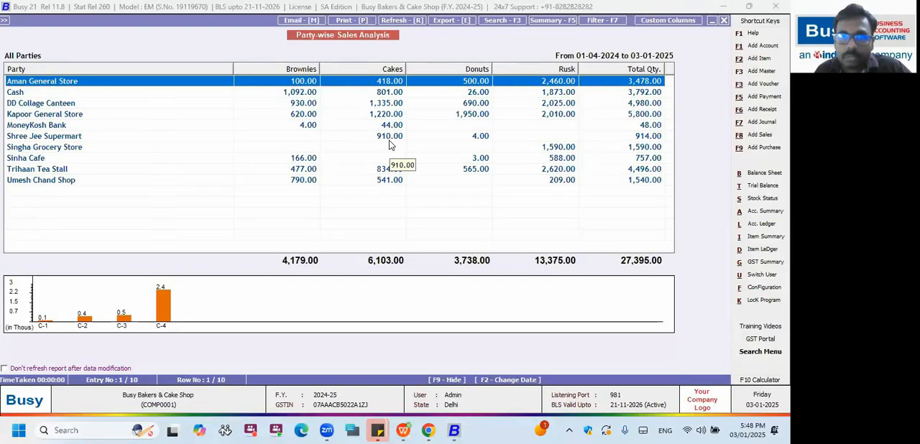
pyautogui.press('Escape')
pyautogui.press('Escape')
pyautogui.press('Escape')
# Open the Party-Item Analysis configuration among the columnar report settings.
pyautogui.press('Left')
pyautogui.press('Left')
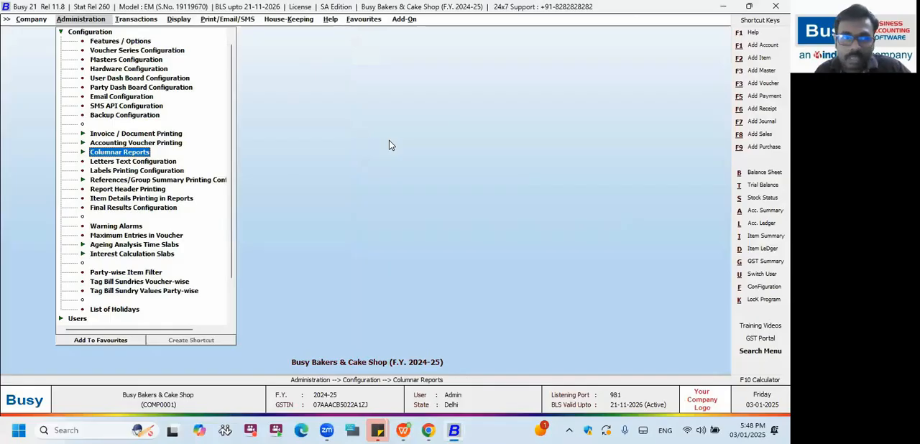
pyautogui.press('Return')
pyautogui.press('Down')
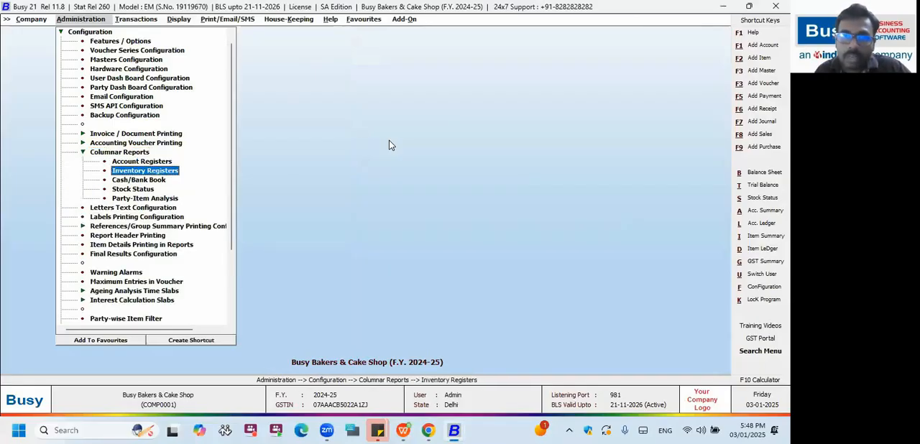
pyautogui.press('Down')
pyautogui.press('Down')
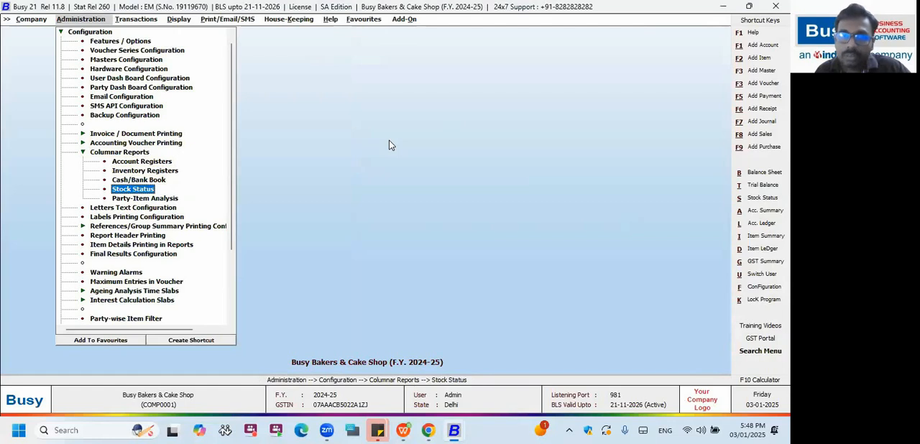
pyautogui.press('Down')
pyautogui.press('Return')
pyautogui.press('Return')
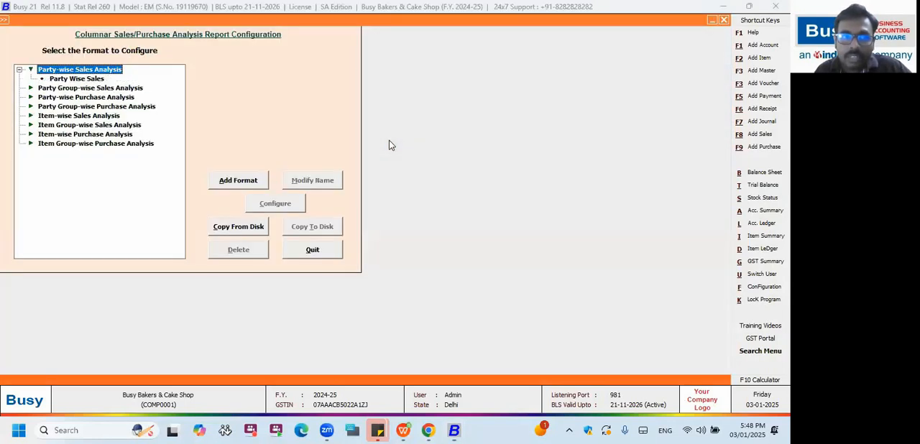
# Review the party-wise and item-wise sales and purchase analysis types available for configuration, and leave the configuration.
pyautogui.press('Down')
pyautogui.press('Down')
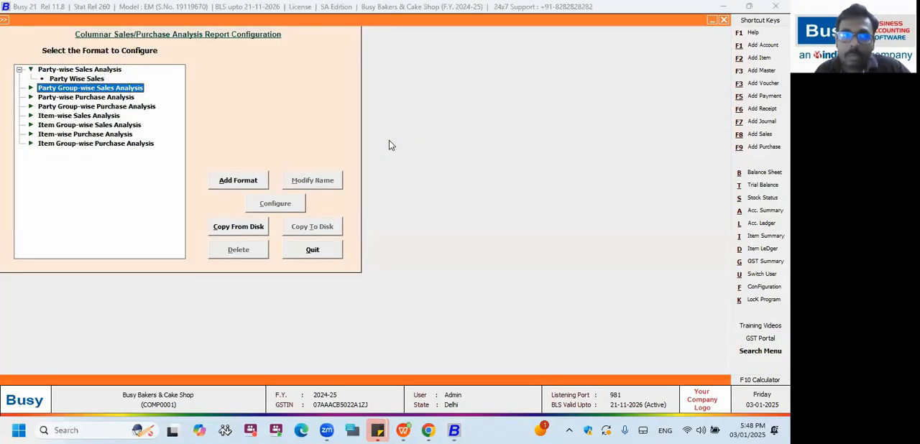
pyautogui.press('Down')
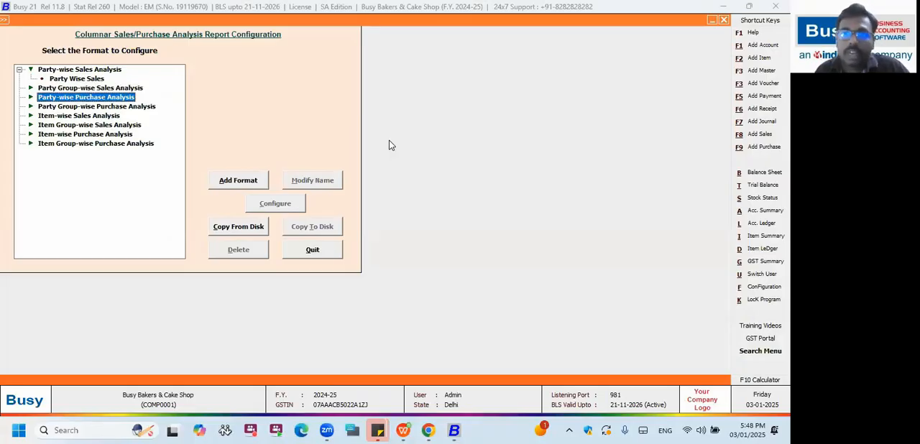
pyautogui.press('Down')
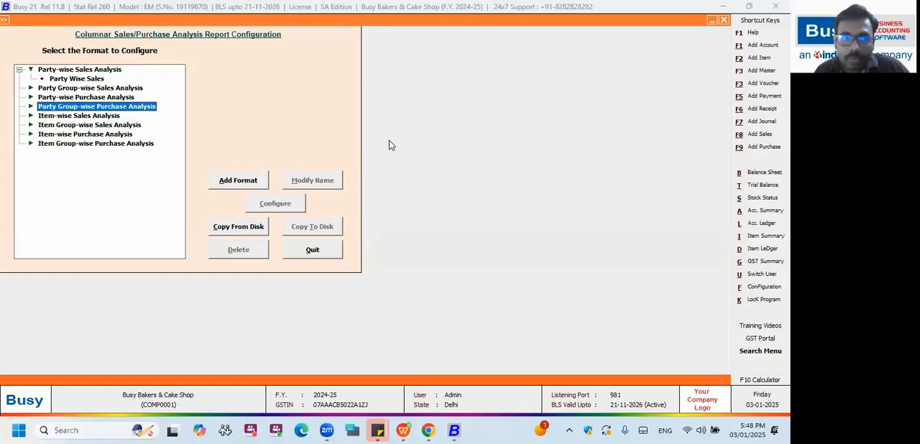
pyautogui.press('Down')
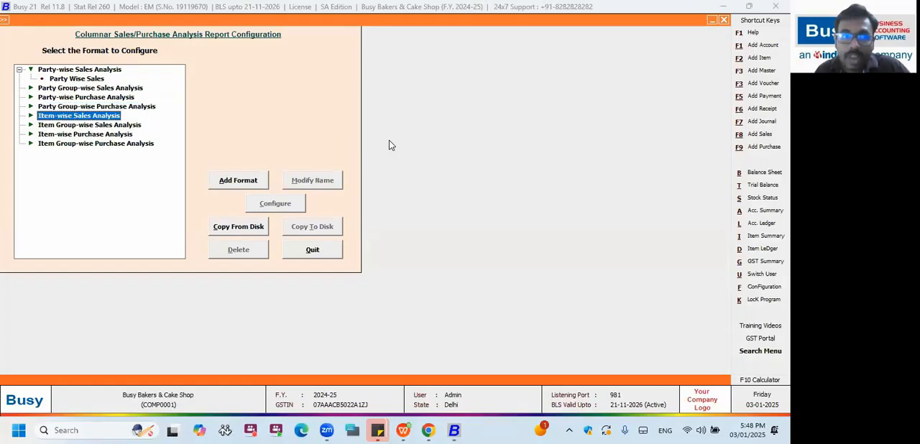
pyautogui.press('Down')
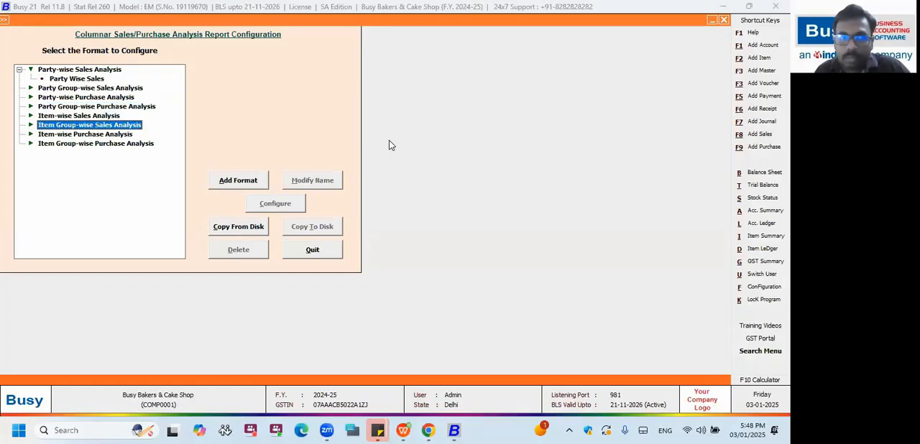
pyautogui.press('Down')
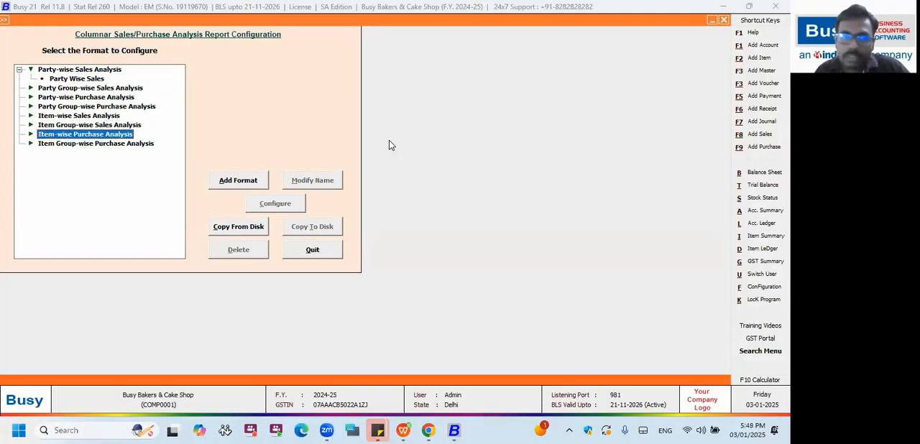
pyautogui.press('Escape')
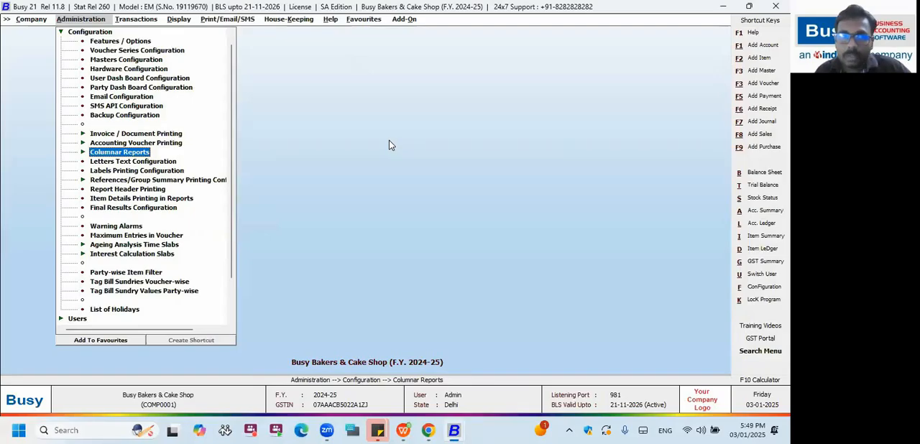
pyautogui.press('Escape')
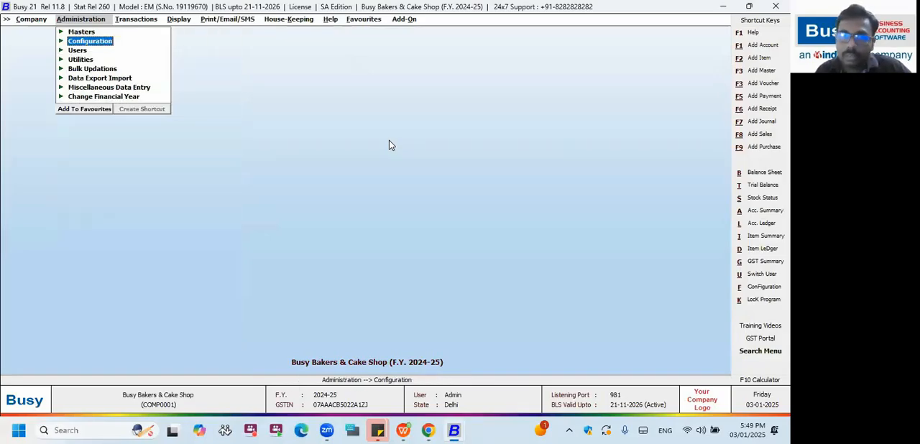
pyautogui.hotkey('alt', 'Tab')
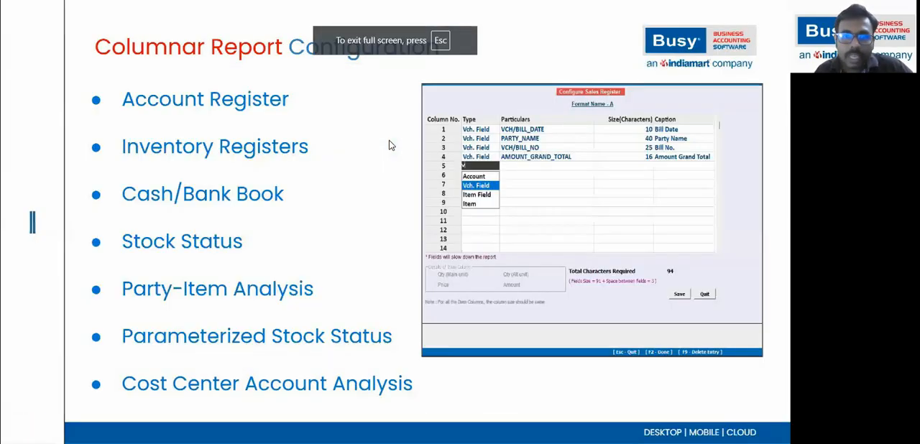
pyautogui.press('Right')
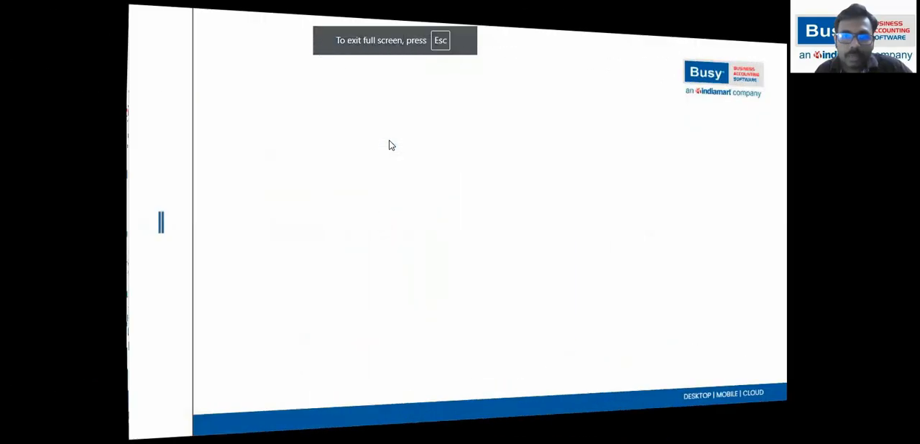
pyautogui.press('Right')
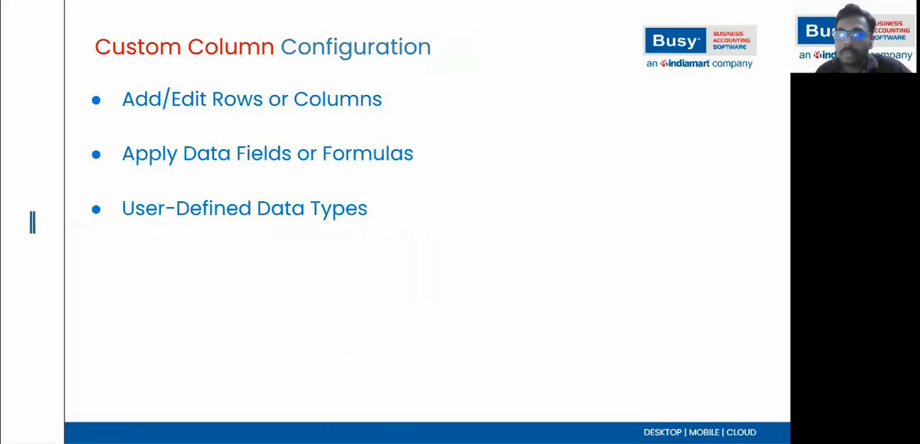
pyautogui.press('Right')
pyautogui.press('Left')
pyautogui.press('Left')
pyautogui.press('Left')
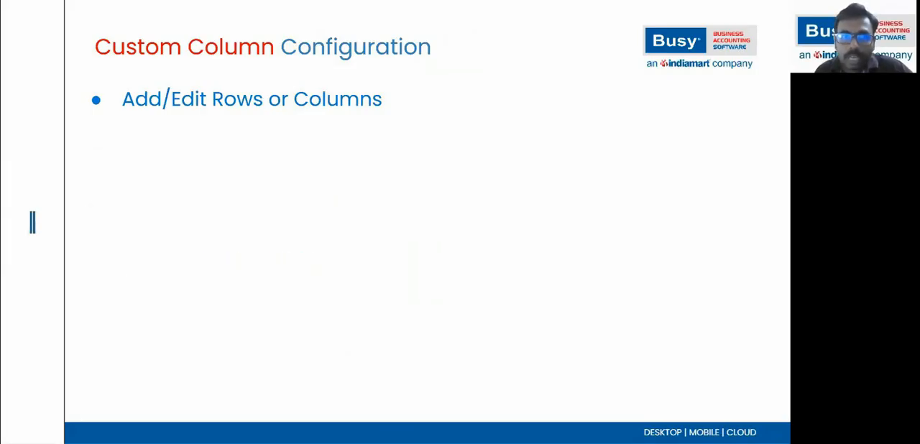
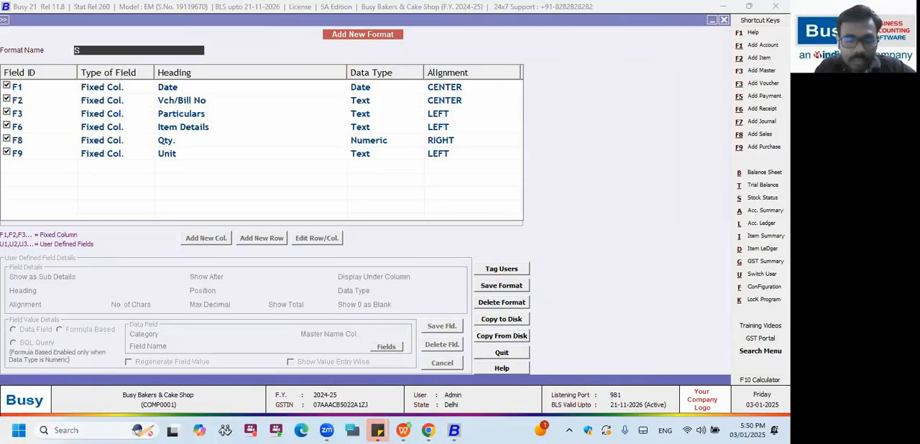
# Name the new report format Sales Register.
pyautogui.write('ales Register')
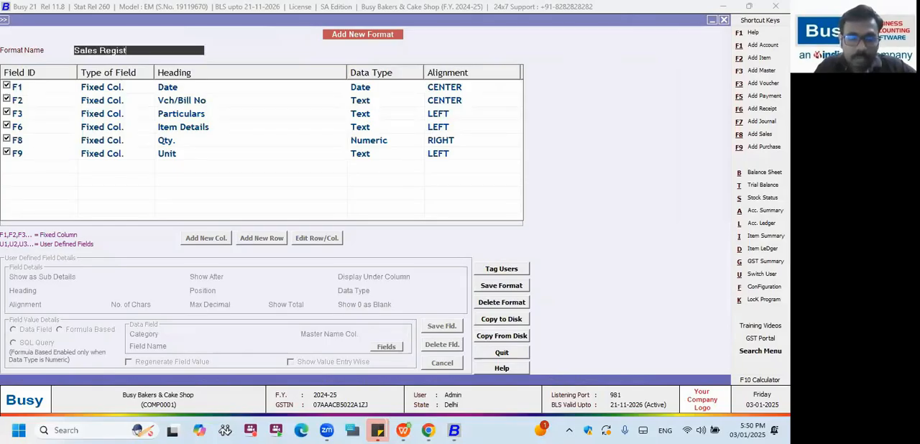
pyautogui.press('Return')
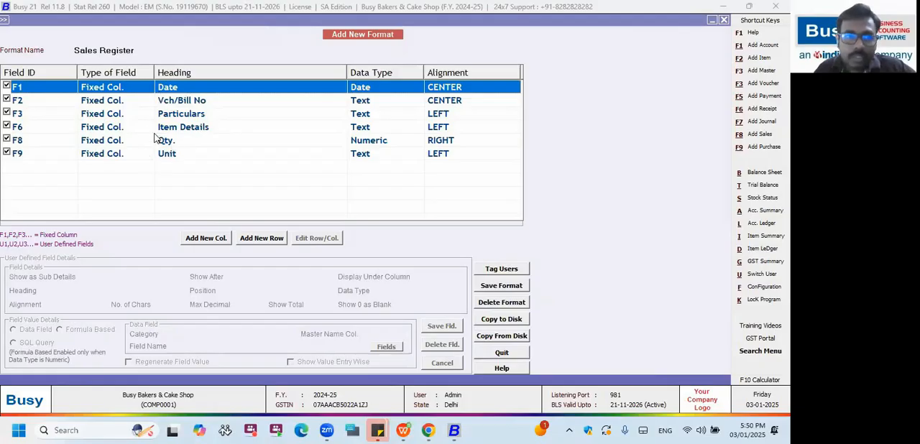
pyautogui.click(7, 141)
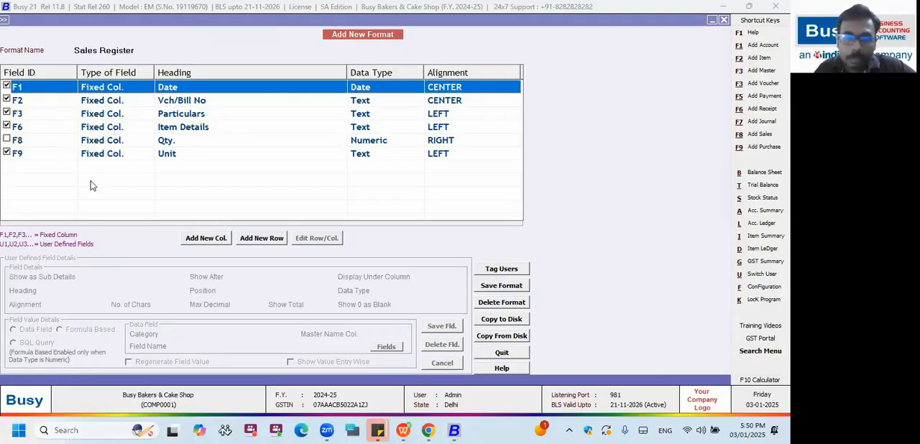
pyautogui.click(216, 241)
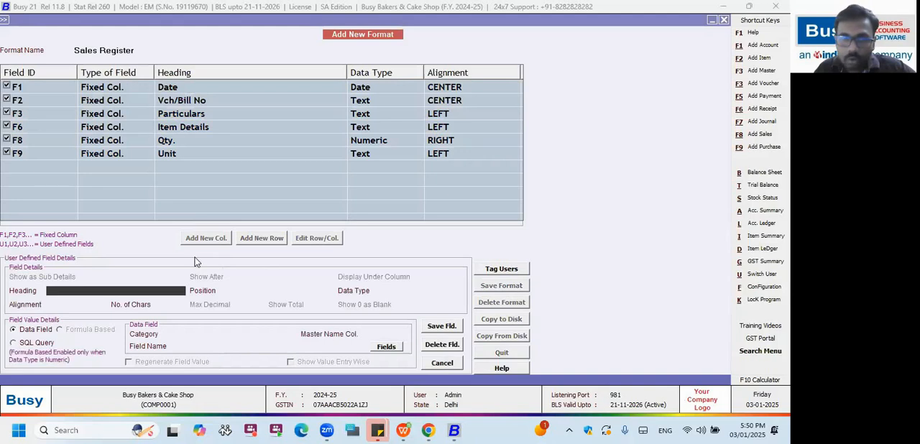
pyautogui.click(440, 363)
pyautogui.click(262, 240)
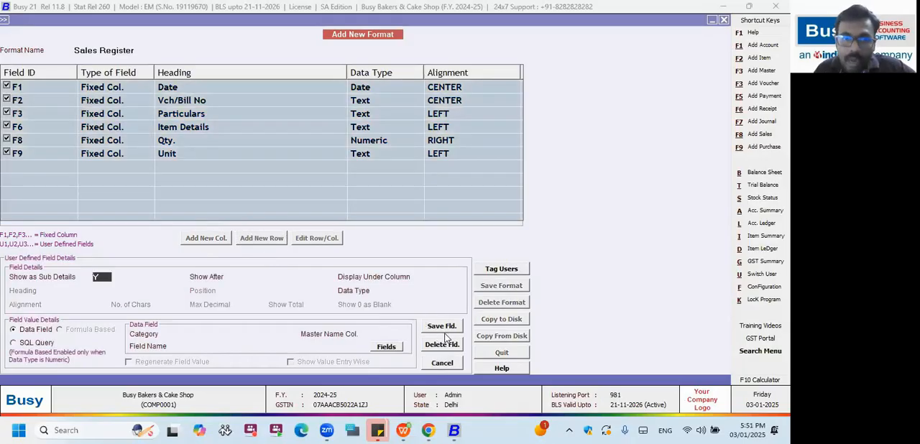
# Start a user-defined column with the heading GSTIN and position it after F3.
pyautogui.press('Return')
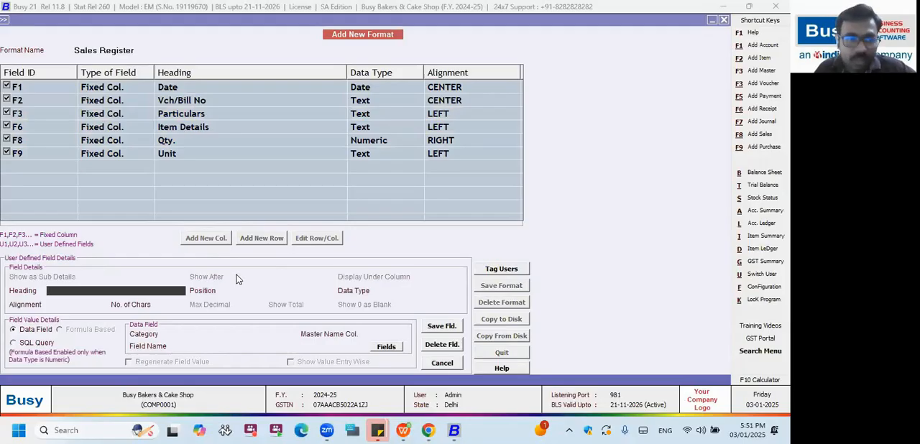
pyautogui.write('GSTIN')
pyautogui.press('Return')
pyautogui.press('Down')
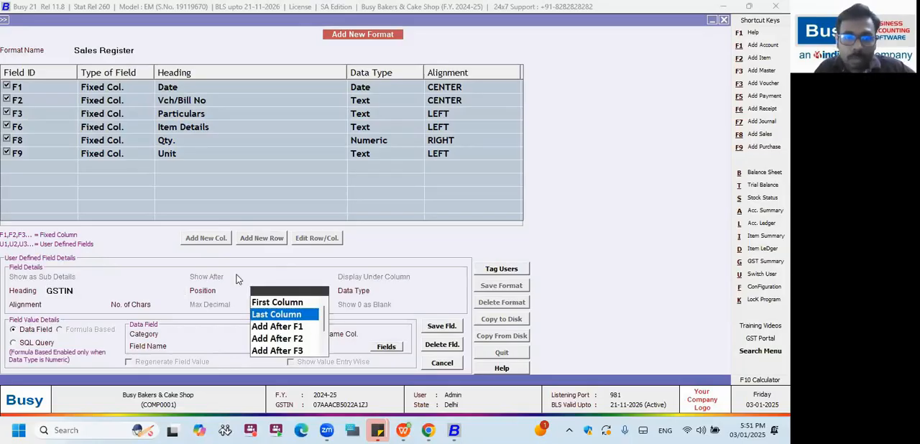
pyautogui.press('Down')
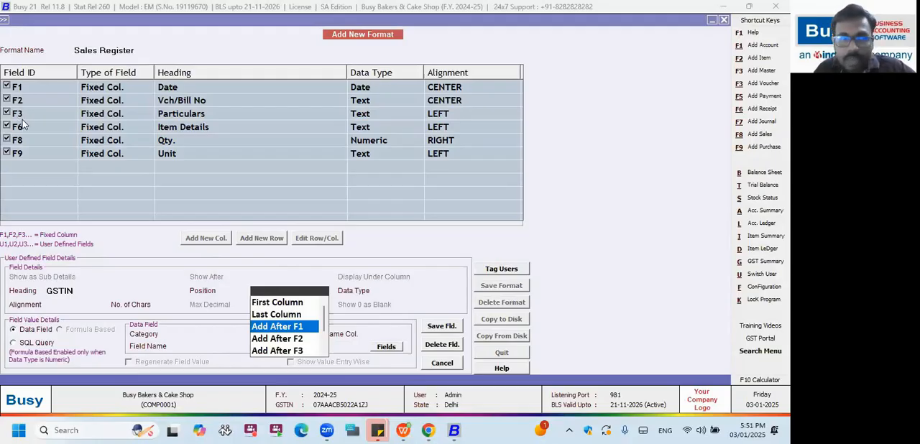
pyautogui.press('Down')
pyautogui.press('Down')
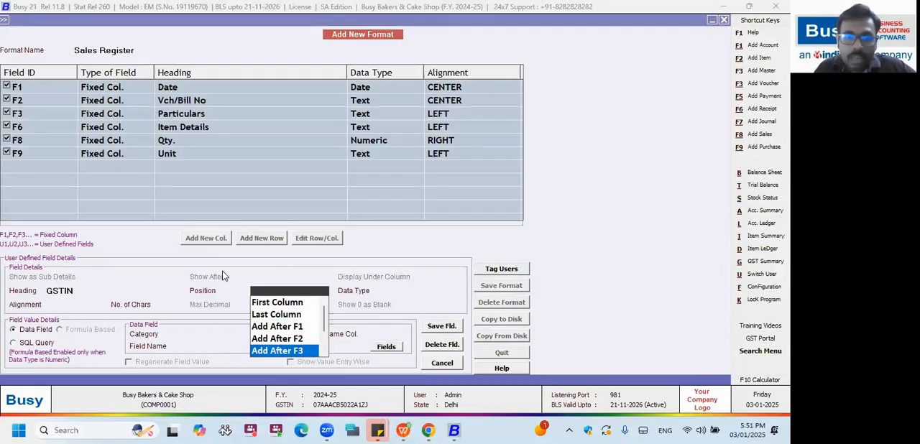
pyautogui.press('Return')
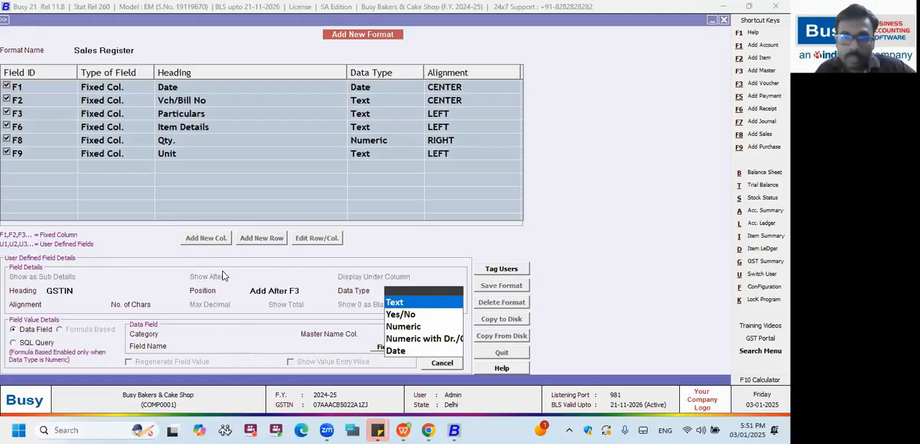
# Give the GSTIN column the Text data type, LEFT alignment and 30 characters.
pyautogui.press('Down')
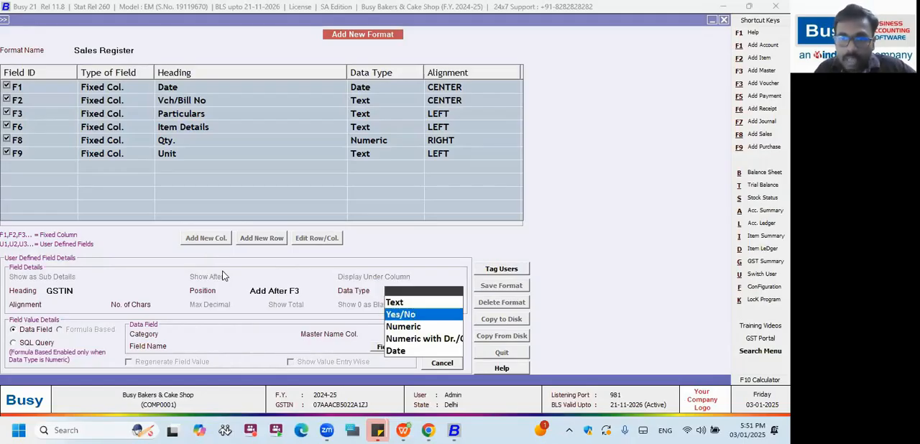
pyautogui.press('Down')
pyautogui.press('Down')
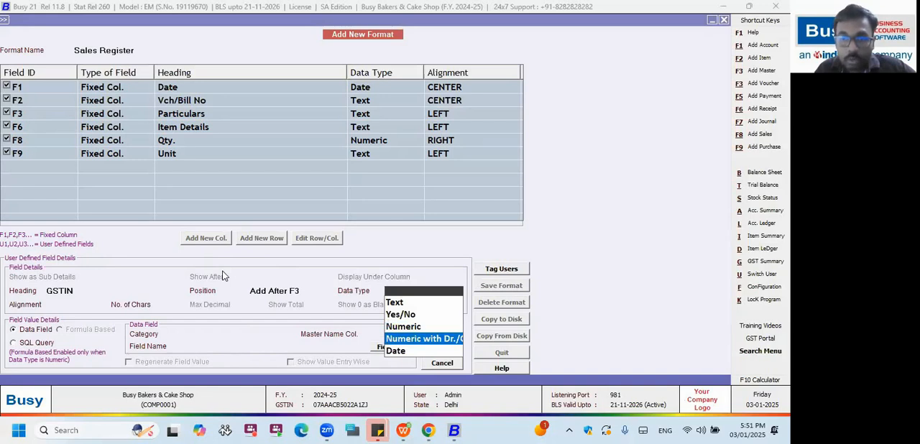
pyautogui.press('Down')
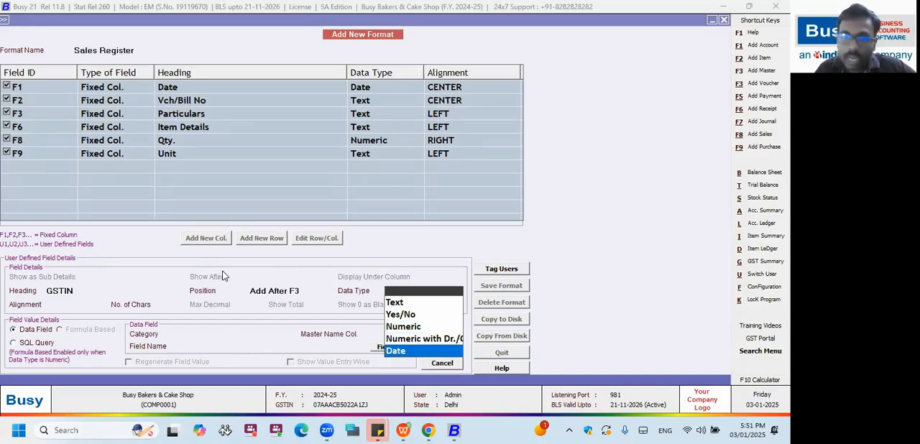
pyautogui.press('Up')
pyautogui.press('Up')
pyautogui.press('Up')
pyautogui.press('Up')
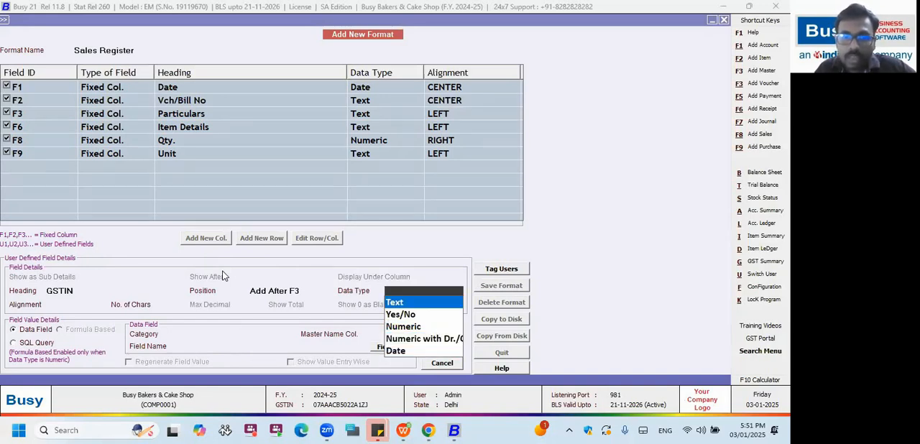
pyautogui.press('Return')
pyautogui.press('Return')
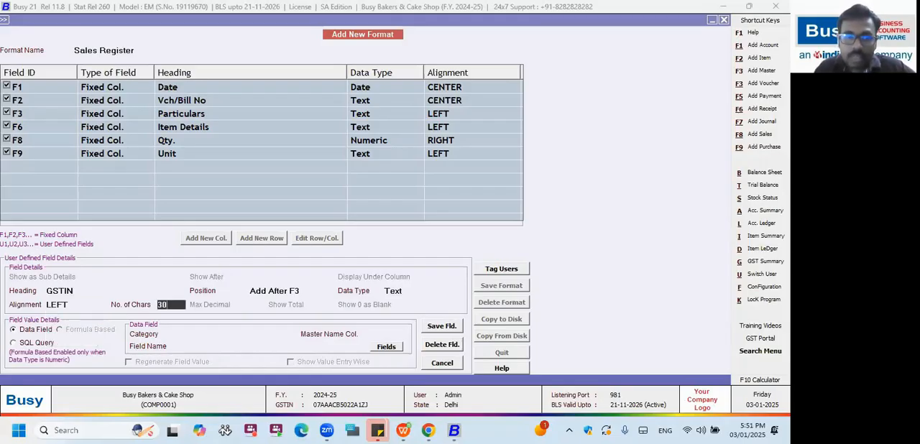
pyautogui.write('30')
pyautogui.press('Return')
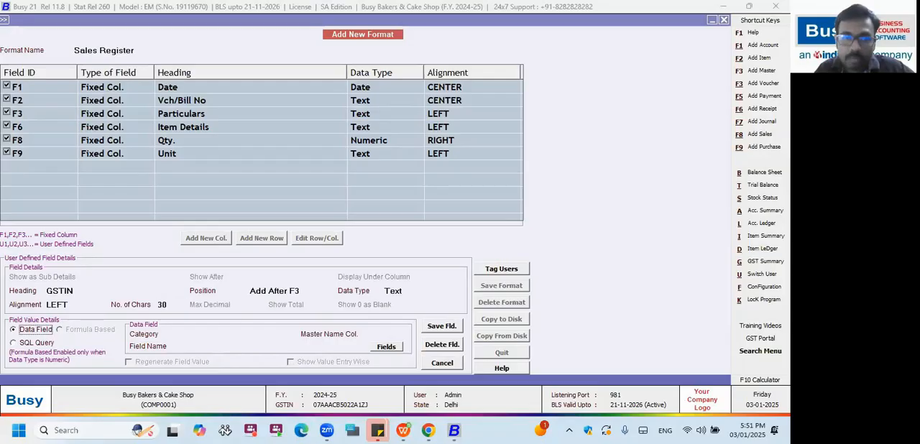
# Try the SQL Query source and, with the Numeric type, the Formula Based source, and restore the Text type with Data Field.
pyautogui.click(31, 343)
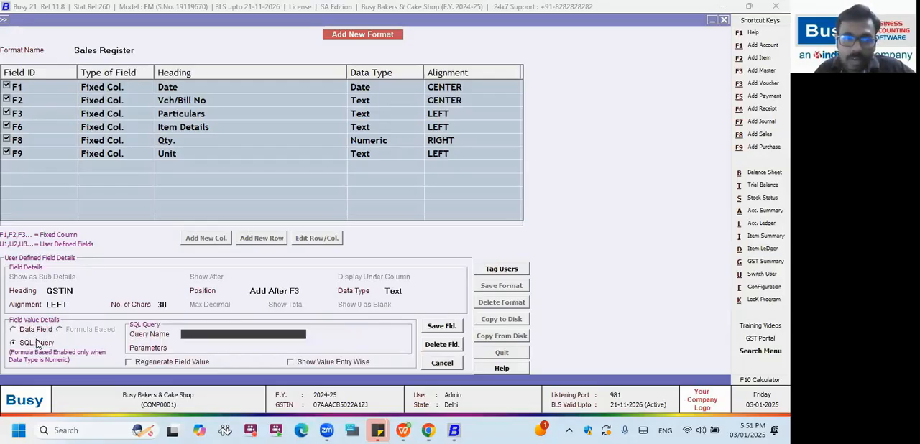
pyautogui.click(40, 331)
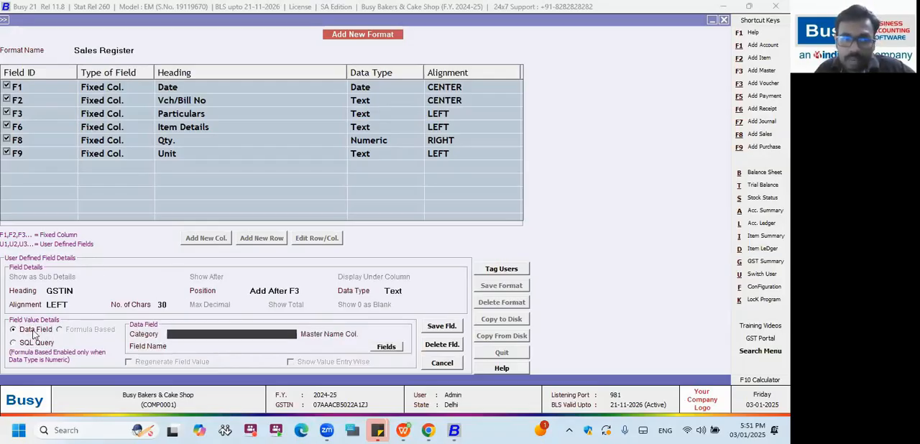
pyautogui.click(393, 290)
pyautogui.click(406, 326)
pyautogui.click(105, 331)
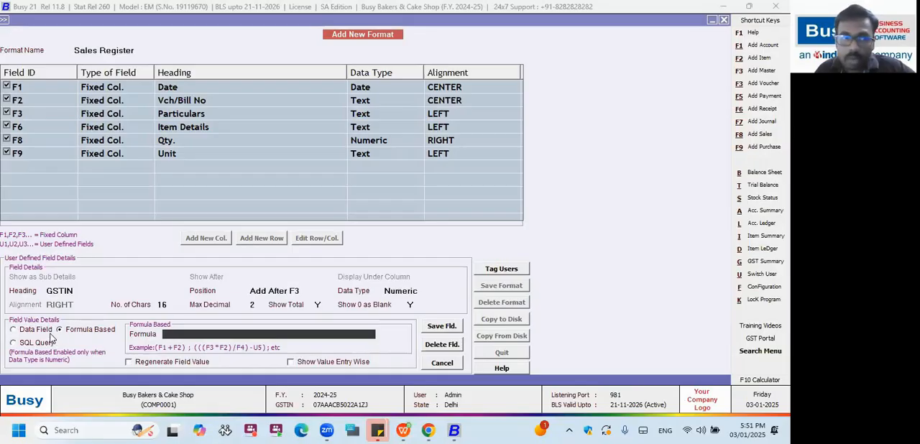
pyautogui.click(394, 292)
pyautogui.click(393, 303)
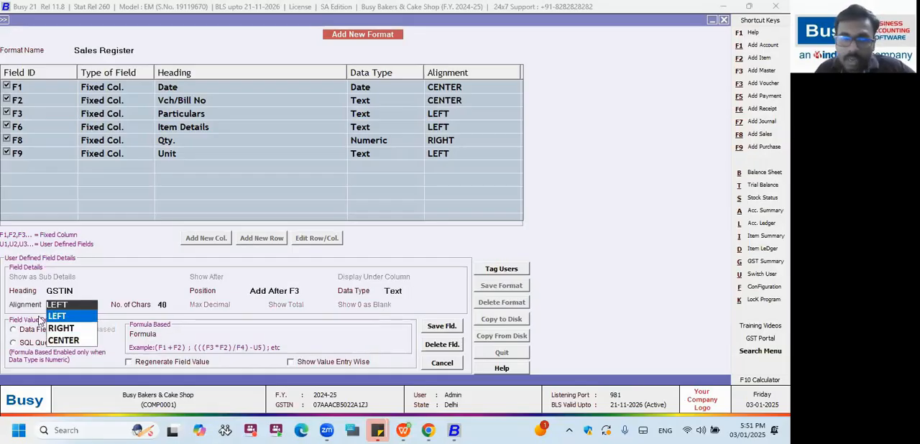
pyautogui.press('Return')
pyautogui.click(37, 330)
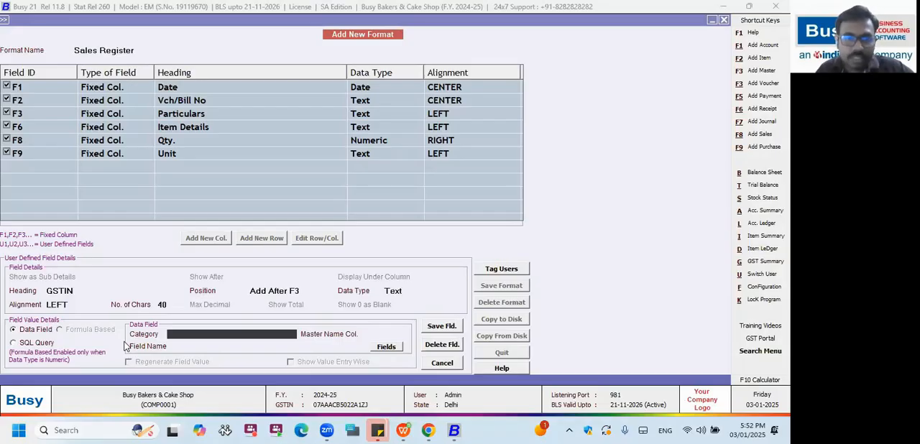
# Set the GSTIN column's data category to Inventory Vouchers(Header) and open its list of available fields.
pyautogui.press('space')
pyautogui.press('Return')
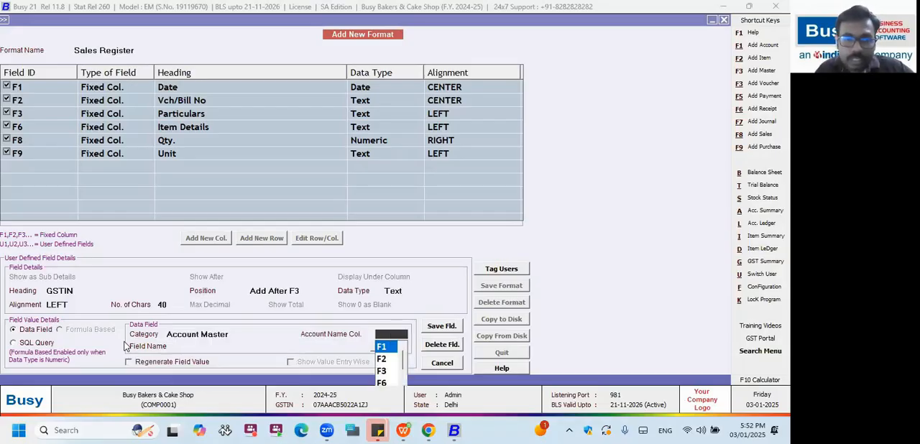
pyautogui.click(213, 335)
pyautogui.click(220, 368)
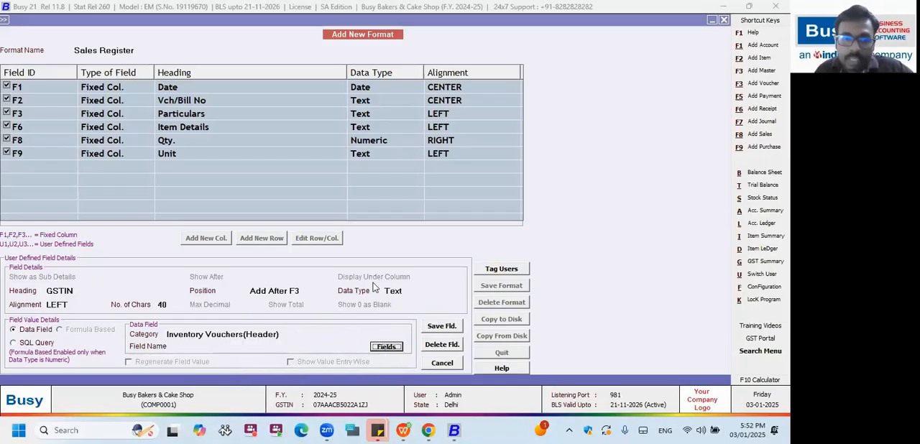
pyautogui.click(387, 347)
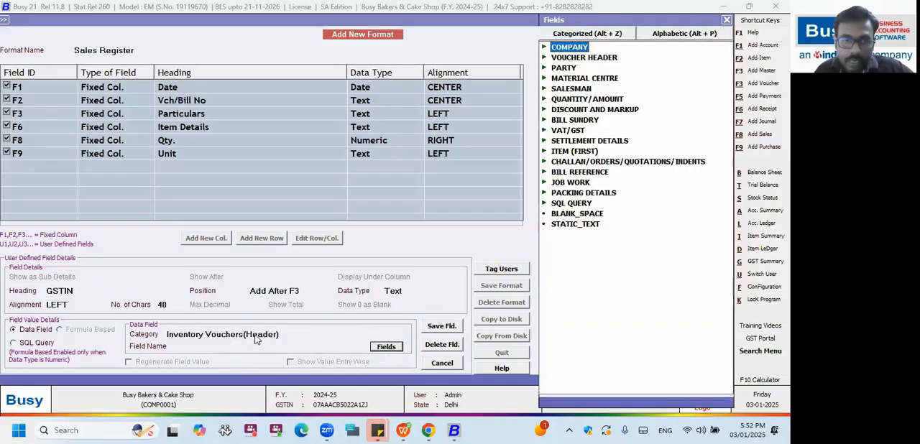
# Look through the PARTY fields, search the alphabetic field list for GSTIN, and clear the search.
pyautogui.press('Down')
pyautogui.press('Right')
pyautogui.press('Down')
pyautogui.press('Down')
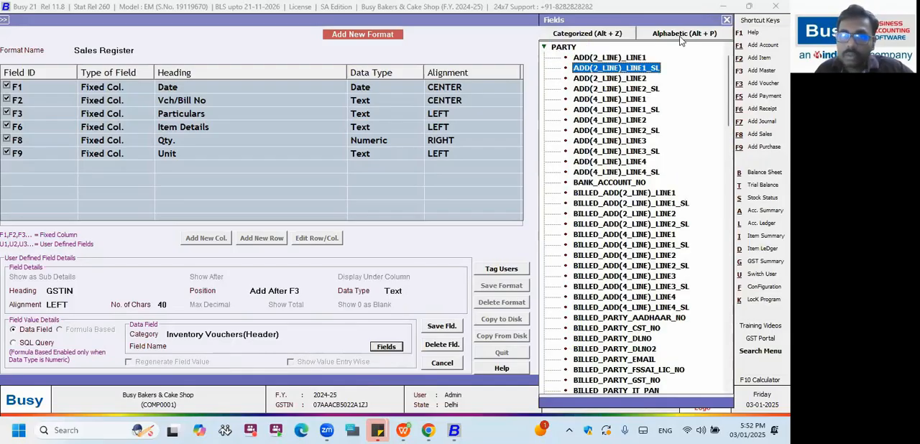
pyautogui.hotkey('alt', 'p')
pyautogui.write('GSTIN')
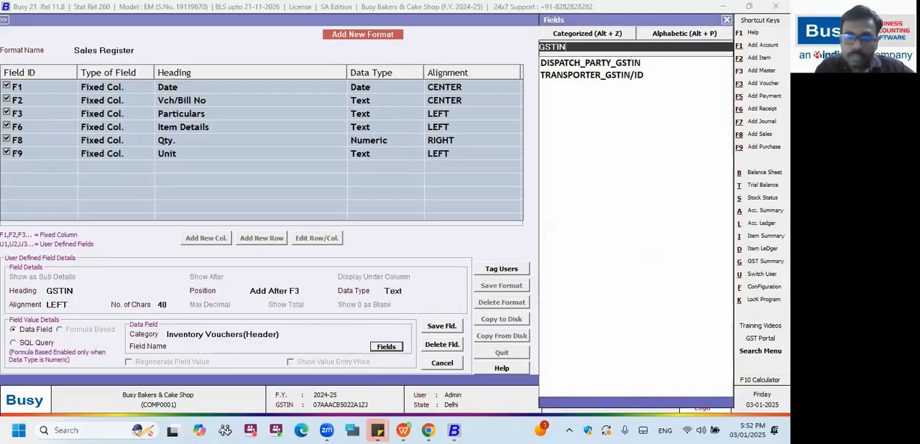
pyautogui.press('BackSpace')
pyautogui.press('BackSpace')
pyautogui.press('Down')
pyautogui.press('Up')
pyautogui.press('BackSpace')
pyautogui.press('BackSpace')
pyautogui.press('BackSpace')
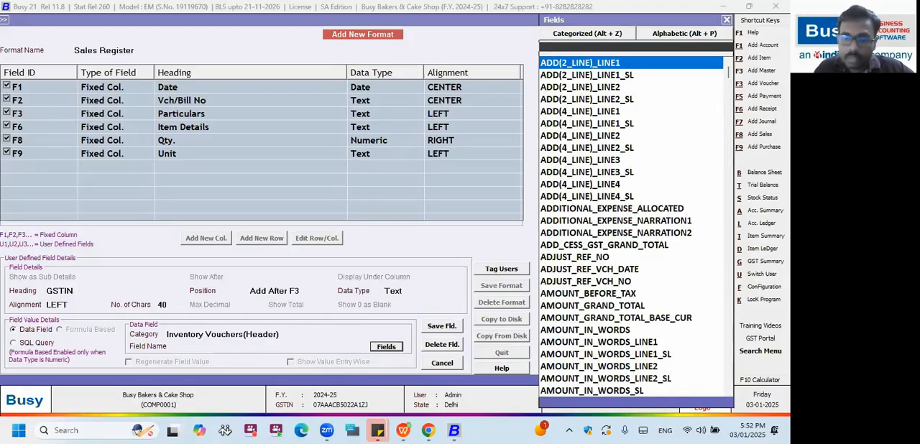
# Find PARTY_GST_NO in the field list, assign it to the GSTIN column, and save the column.
pyautogui.write('PARTY_')
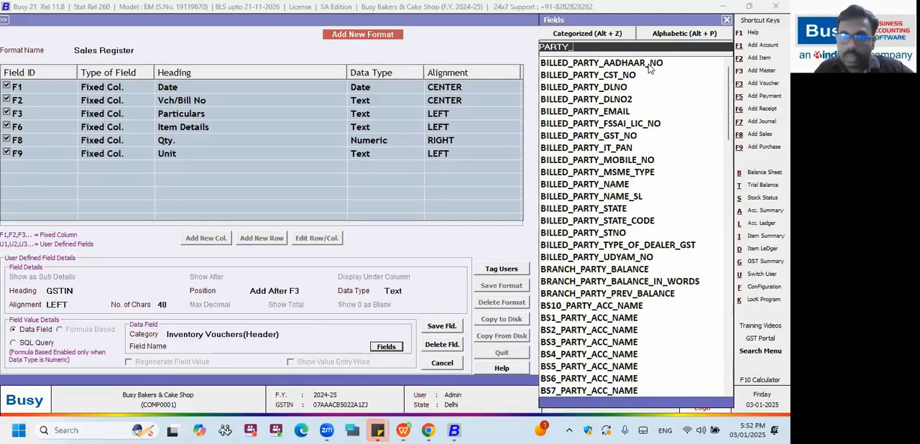
pyautogui.write('GST')
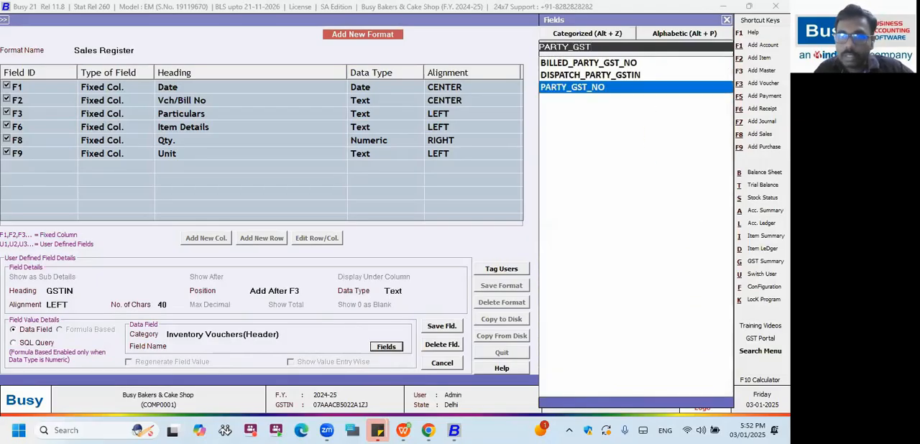
pyautogui.press('Return')
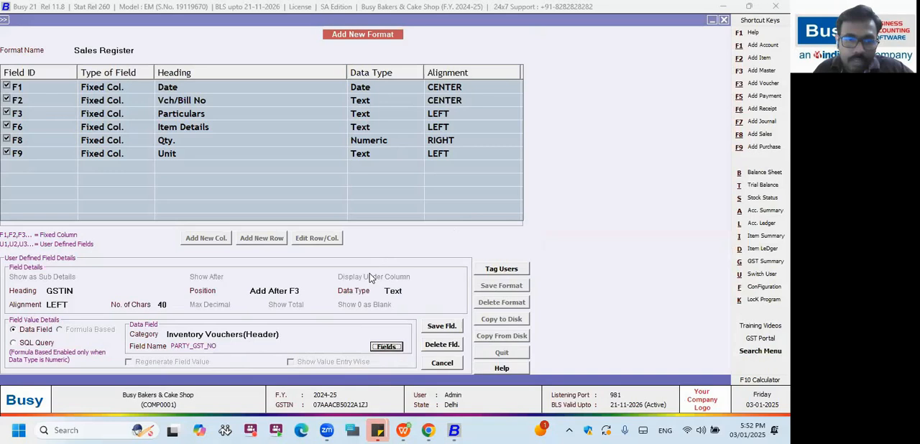
pyautogui.click(441, 326)
pyautogui.click(423, 240)
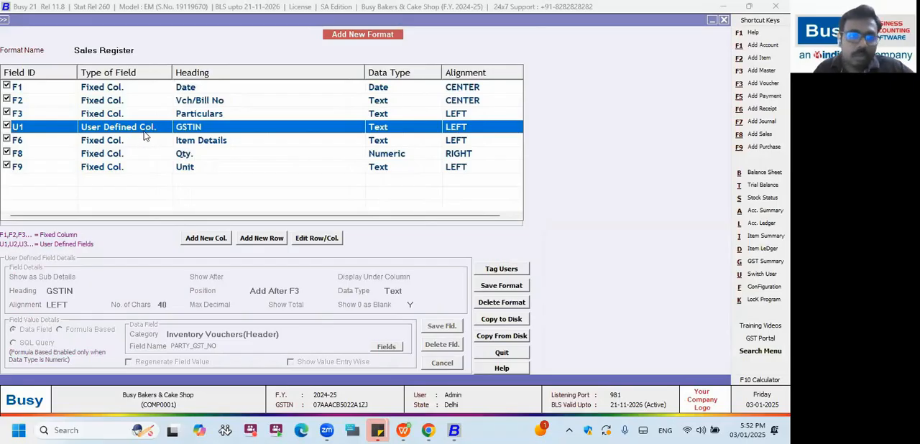
# Add a Text column headed Qty positioned after F6 and set its data category to Inventory Vouchers(Body).
pyautogui.press('Down')
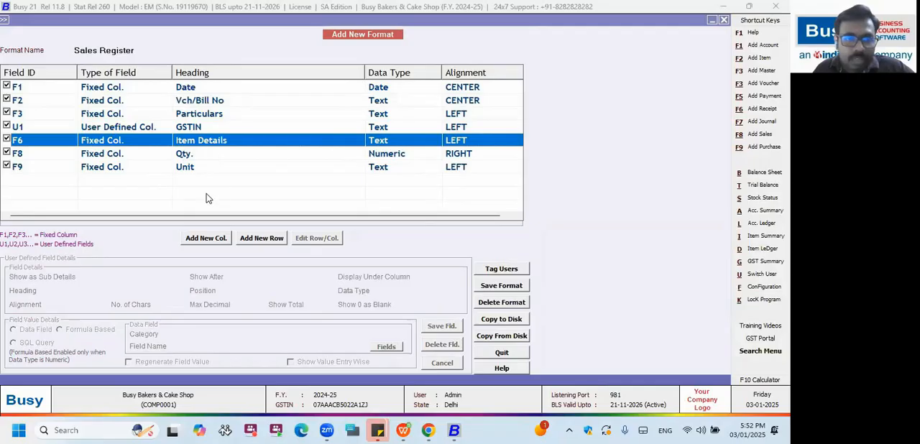
pyautogui.click(208, 239)
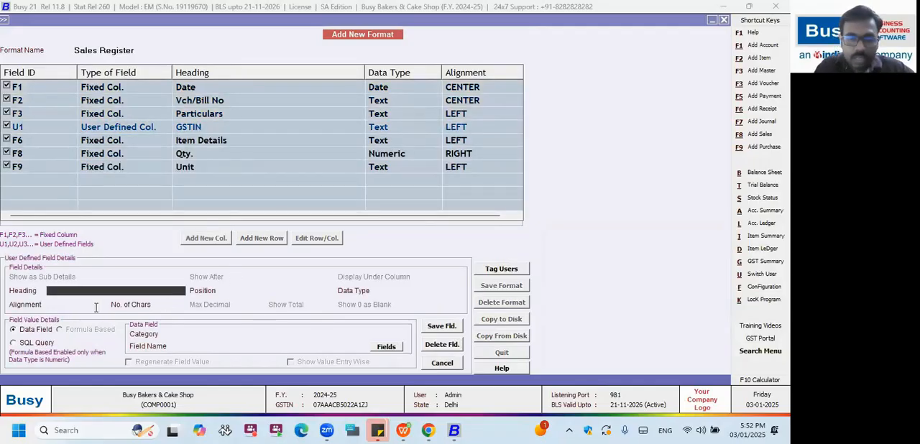
pyautogui.write('Qty')
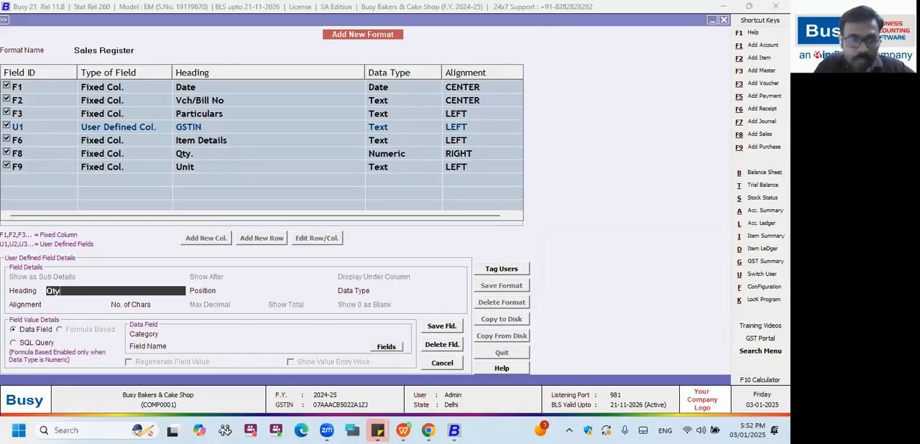
pyautogui.press('Return')
pyautogui.press('Up')
pyautogui.press('Return')
pyautogui.press('Return')
pyautogui.press('Return')
pyautogui.press('Return')
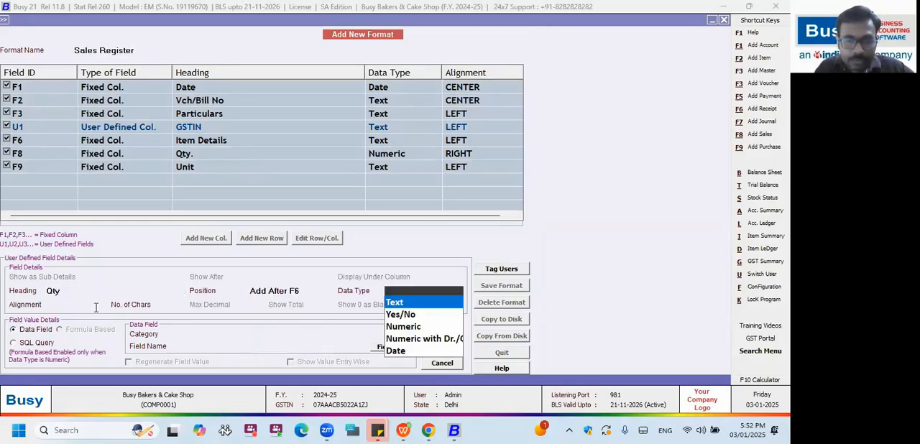
pyautogui.press('Down')
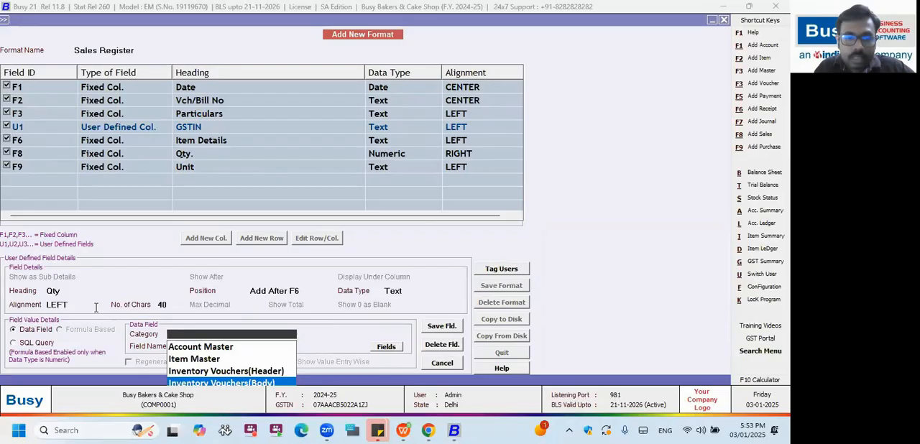
pyautogui.press('Return')
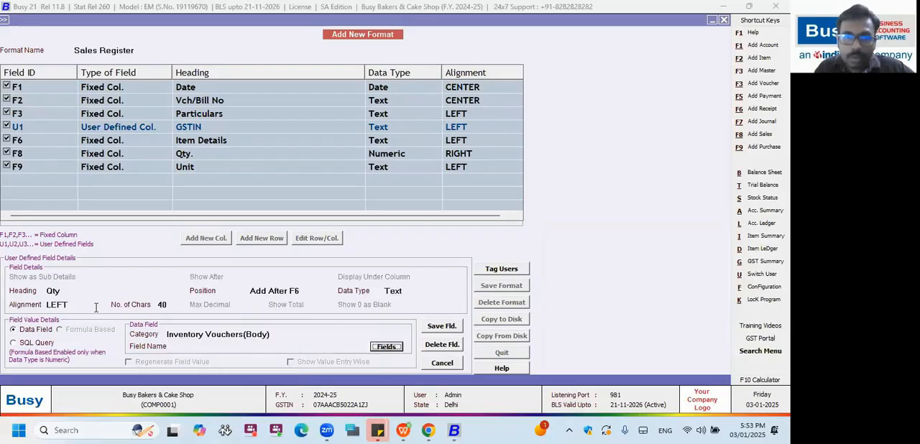
# Assign the QUANTITY field from the QUANTITY category to the Qty column and save the column.
pyautogui.press('Return')
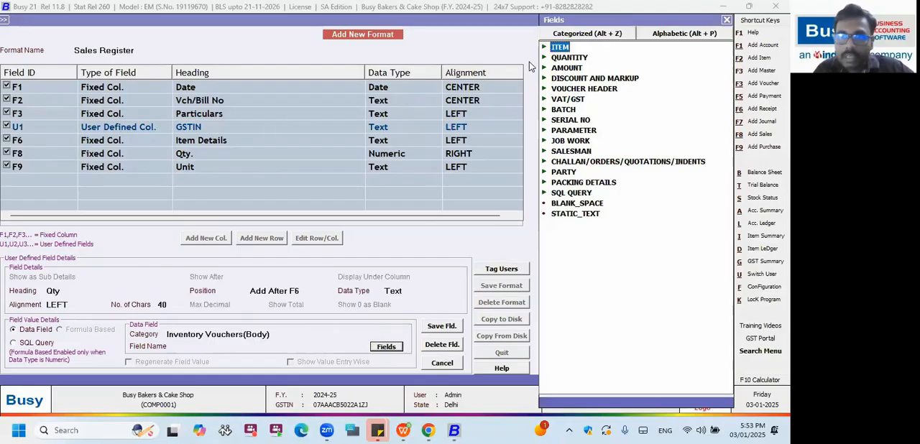
pyautogui.press('Down')
pyautogui.press('Right')
pyautogui.press('Down')
pyautogui.press('Down')
pyautogui.press('Down')
pyautogui.press('Down')
pyautogui.press('Down')
pyautogui.press('Down')
pyautogui.press('Down')
pyautogui.press('Down')
pyautogui.press('Down')
pyautogui.press('Down')
pyautogui.press('Down')
pyautogui.press('Down')
pyautogui.press('Down')
pyautogui.press('Down')
pyautogui.press('Down')
pyautogui.press('Down')
pyautogui.press('Down')
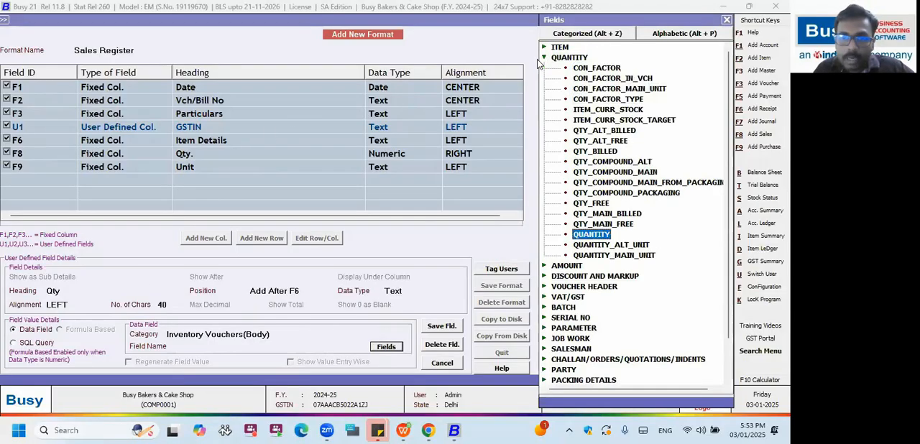
pyautogui.press('Return')
pyautogui.press('Return')
pyautogui.click(441, 330)
pyautogui.click(406, 245)
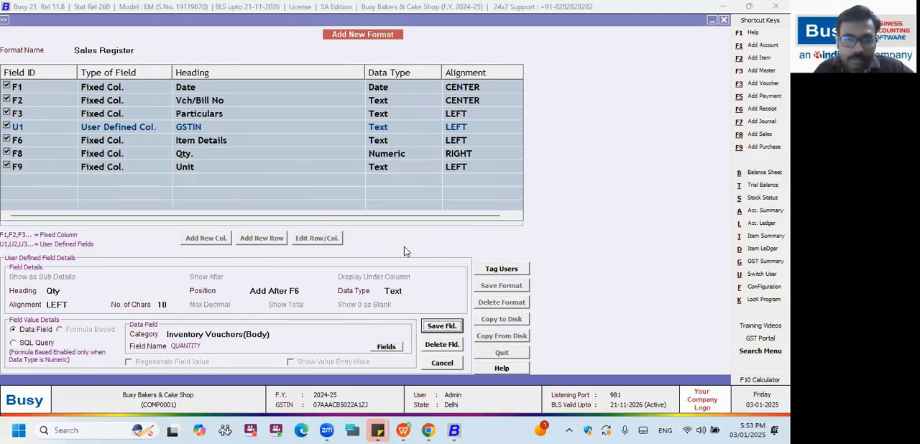
# Add a Text column headed Price positioned after U2, with Inventory Vouchers(Body) as its data category.
pyautogui.click(215, 240)
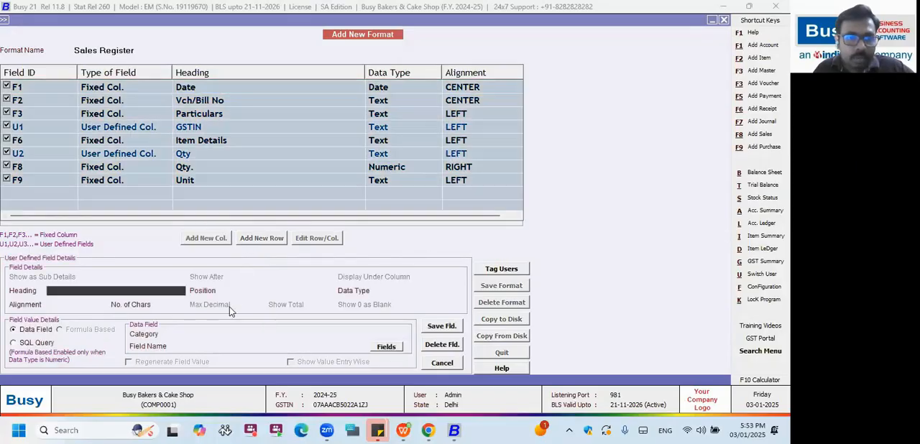
pyautogui.write('Price')
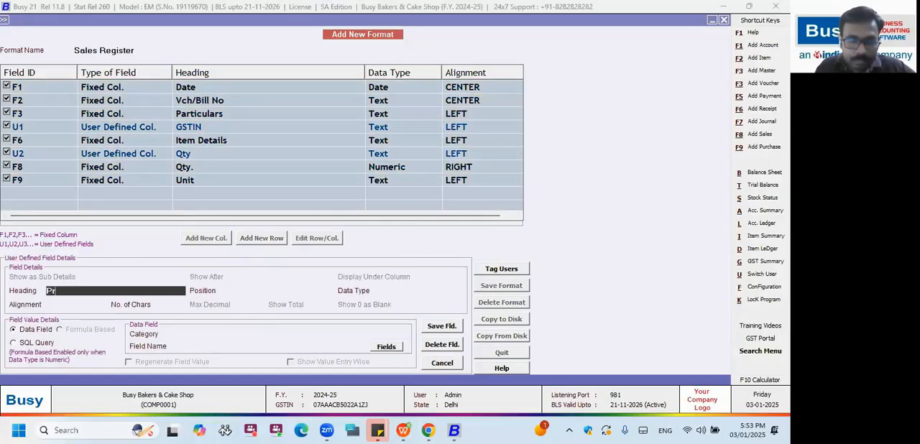
pyautogui.press('Return')
pyautogui.press('Down')
pyautogui.press('Down')
pyautogui.press('Down')
pyautogui.press('Down')
pyautogui.press('Down')
pyautogui.press('Down')
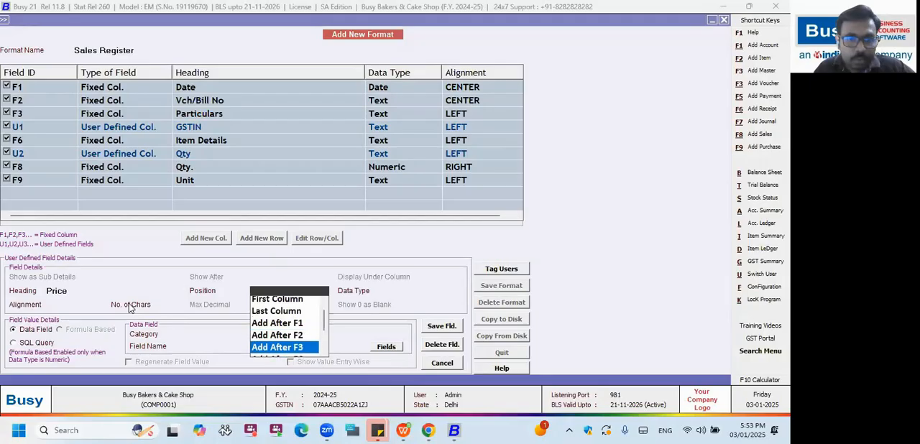
pyautogui.press('Return')
# Assign the item price field to the Price column and save the column.
pyautogui.press('Return')
pyautogui.press('Return')
pyautogui.press('Return')
pyautogui.press('Return')
pyautogui.press('Return')
pyautogui.press('Return')
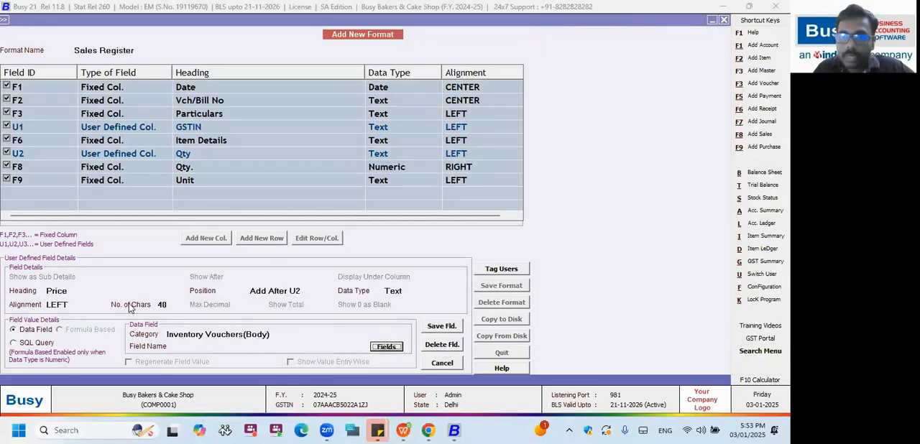
pyautogui.press('Return')
pyautogui.press('Return')
pyautogui.press('Return')
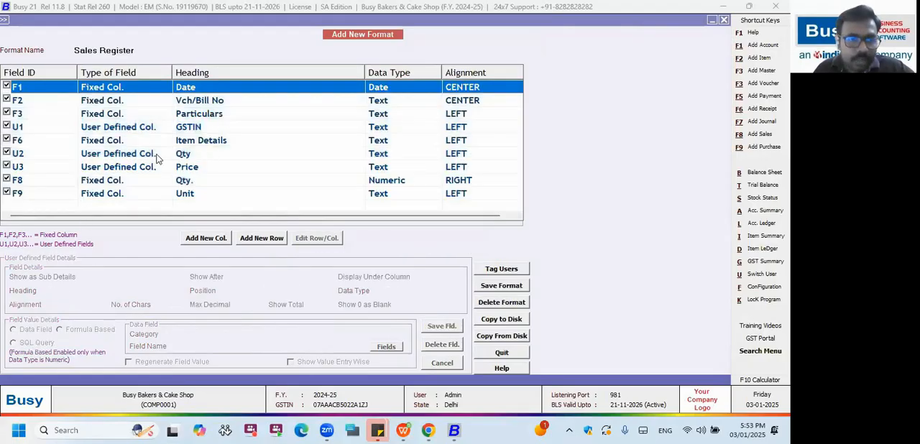
# Add a Numeric column headed Amount positioned after U3.
pyautogui.doubleClick(134, 153)
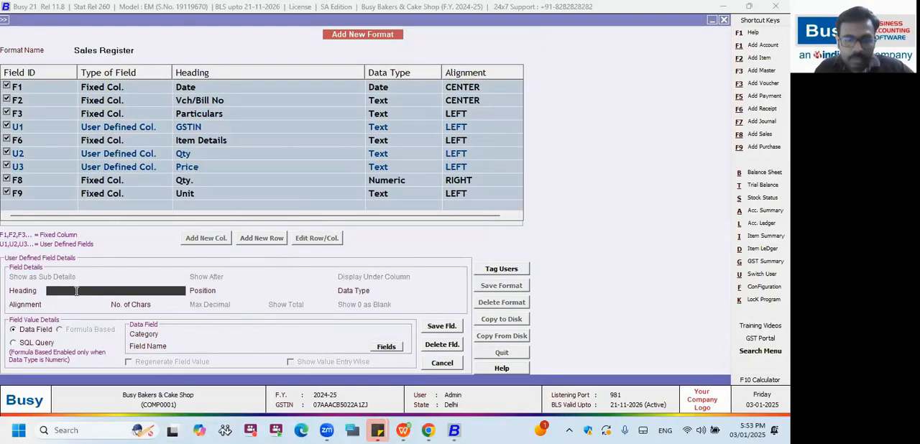
pyautogui.write('Amount')
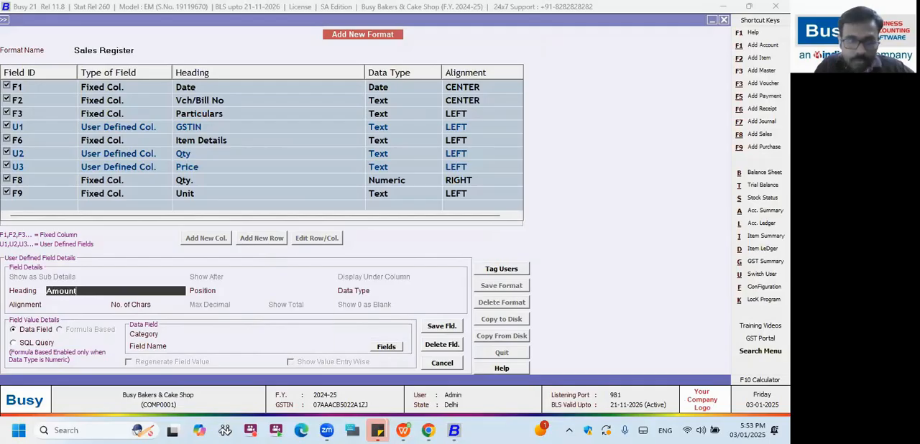
pyautogui.press('Return')
pyautogui.press('Down')
pyautogui.press('Down')
pyautogui.press('Down')
pyautogui.press('Down')
pyautogui.press('Down')
pyautogui.press('Down')
pyautogui.press('Down')
pyautogui.press('Down')
pyautogui.press('Down')
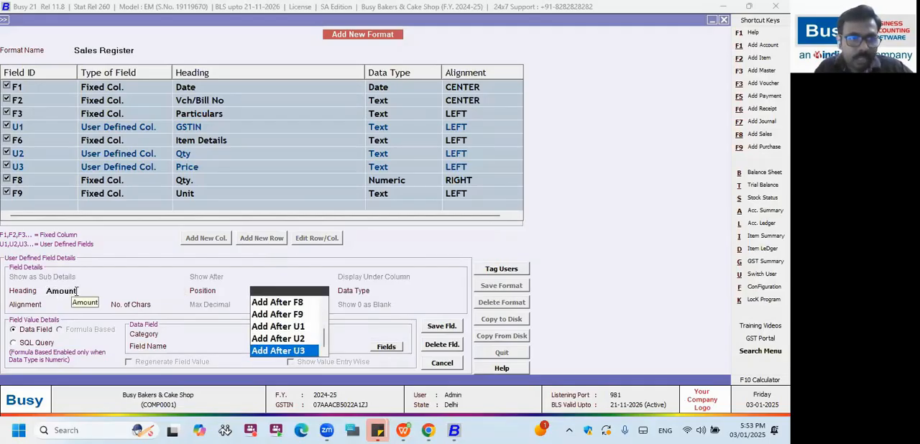
pyautogui.press('Return')
pyautogui.press('Down')
pyautogui.press('Down')
pyautogui.press('Return')
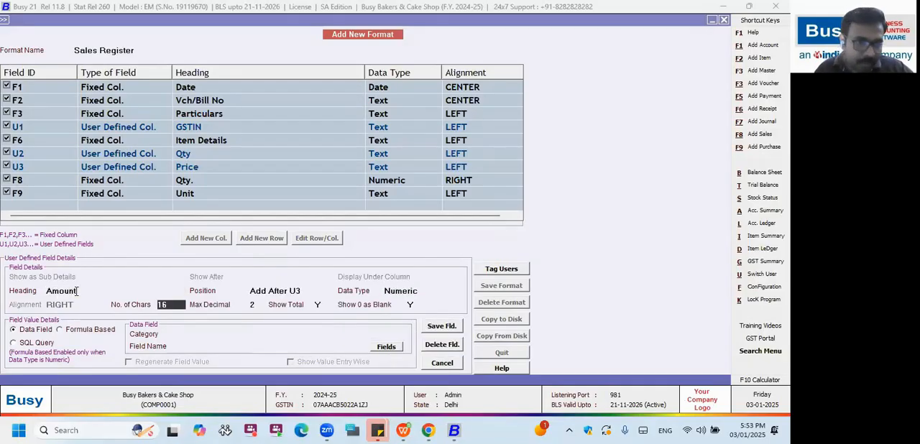
# Make the Amount column formula based with the formula (U2*U3) and save it.
pyautogui.click(60, 329)
pyautogui.click(202, 335)
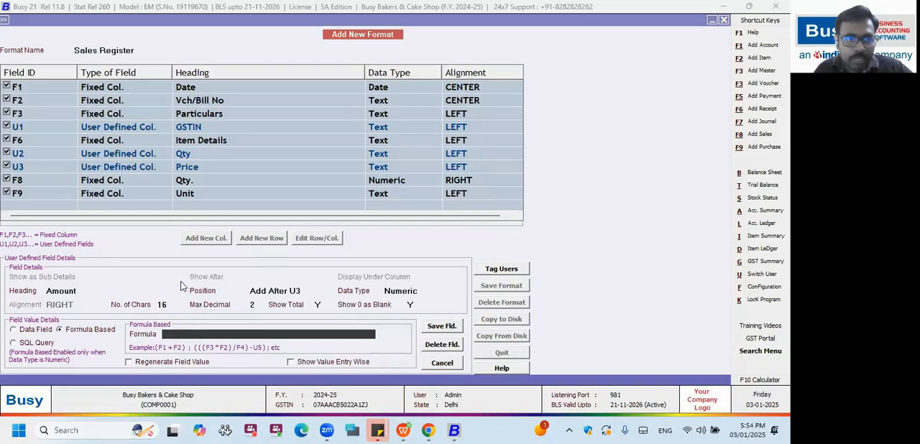
pyautogui.write('U2*U3')
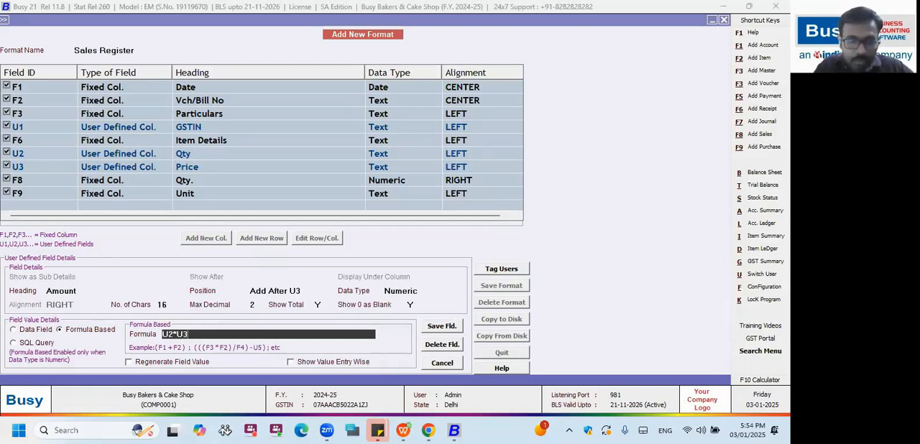
pyautogui.press('Return')
pyautogui.click(181, 334)
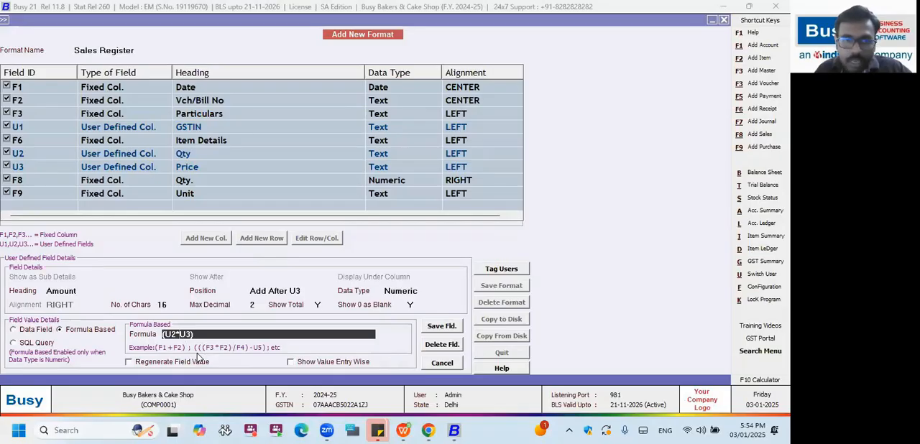
pyautogui.press('Return')
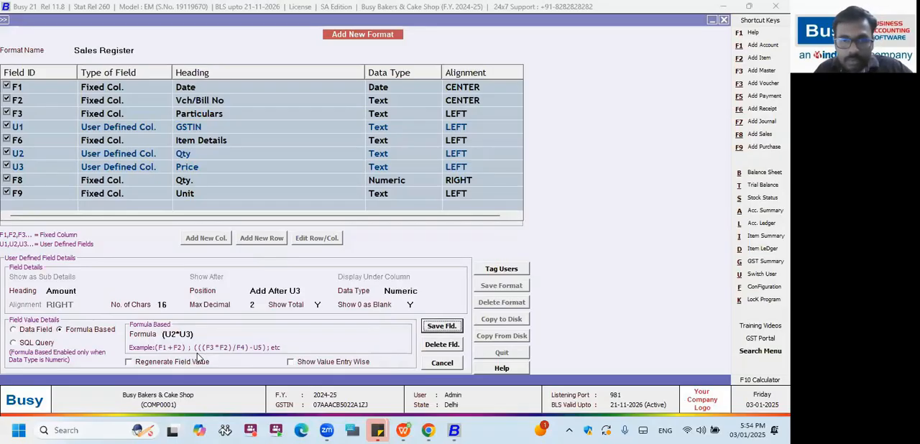
pyautogui.press('Return')
pyautogui.press('Return')
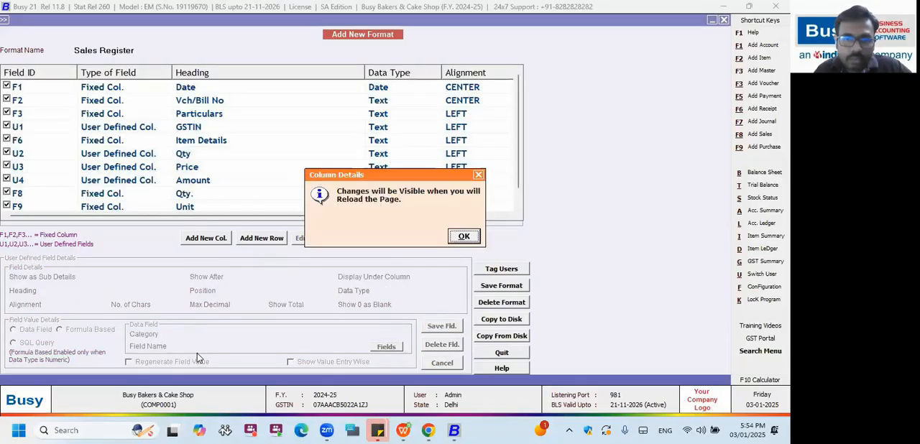
# Leave the format editor and generate the Sales Register with the Sales Register format from 01-04-2024 to 03-01-2025.
pyautogui.press('Return')
pyautogui.press('Escape')
pyautogui.press('Escape')
pyautogui.press('Return')
pyautogui.press('Escape')
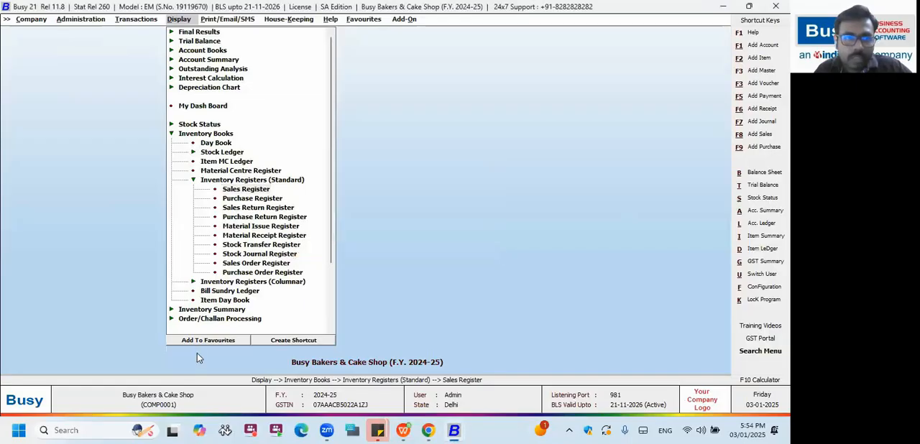
pyautogui.press('Return')
pyautogui.press('Return')
pyautogui.press('Return')
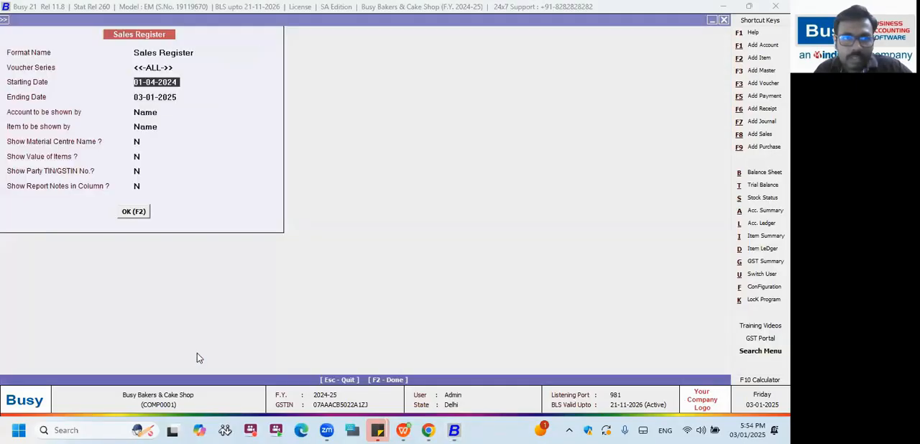
pyautogui.press('F2')
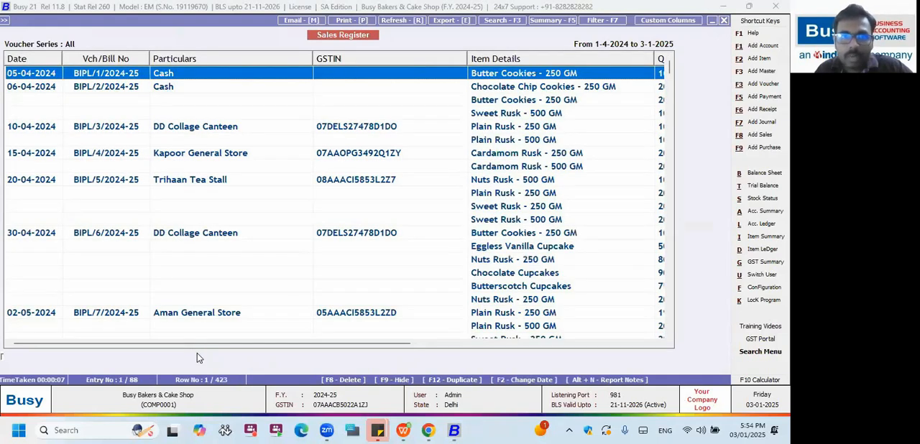
# Review the GSTIN, Qty, Price and Amount columns across the generated Sales Register.
pyautogui.press('Right')
pyautogui.press('Right')
pyautogui.press('Right')
pyautogui.press('Right')
pyautogui.press('Right')
pyautogui.press('Right')
pyautogui.press('Right')
pyautogui.press('Right')
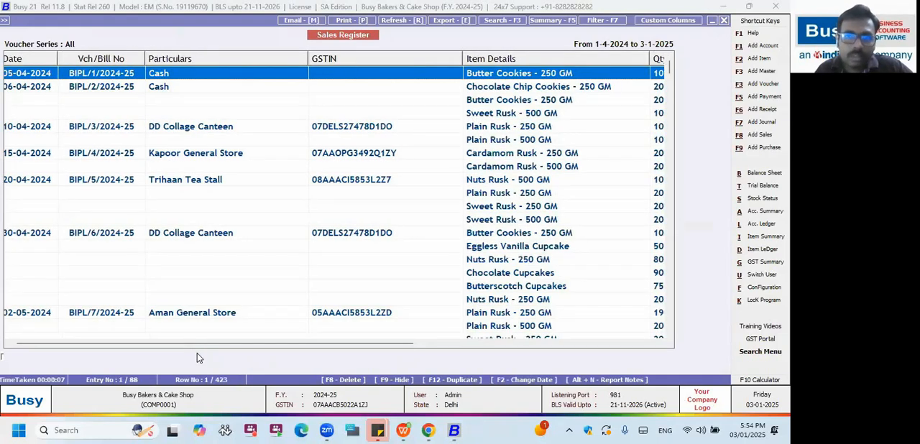
pyautogui.press('Right')
pyautogui.press('Right')
pyautogui.press('Right')
pyautogui.press('Right')
pyautogui.press('Right')
pyautogui.press('Right')
pyautogui.press('Right')
pyautogui.press('Right')
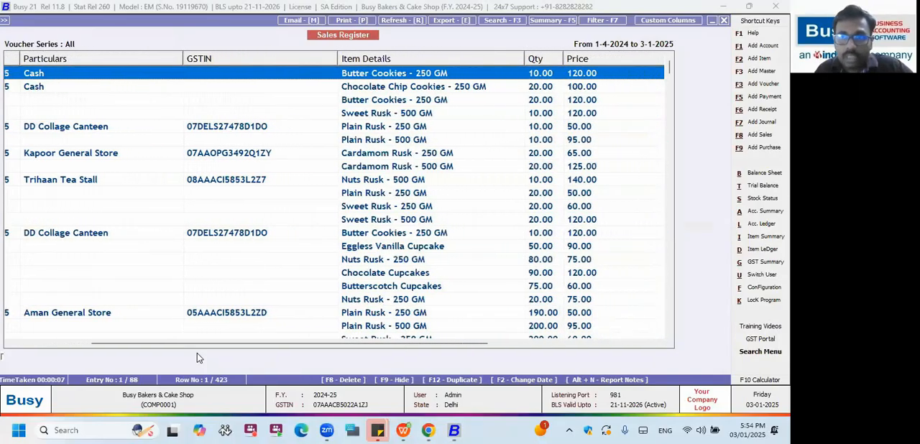
pyautogui.moveTo(199, 345); pyautogui.dragTo(367, 355)
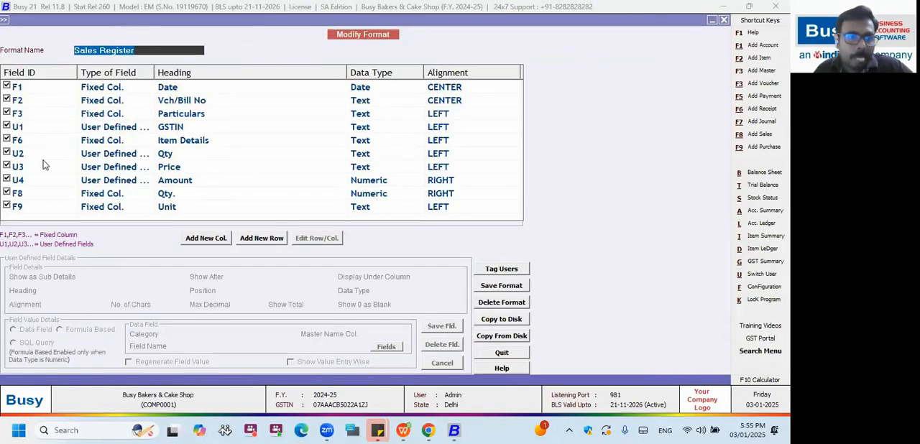
# Exclude the fixed Qty. (F8) and Unit (F9) columns from the Sales Register format and save the format.
pyautogui.click(6, 193)
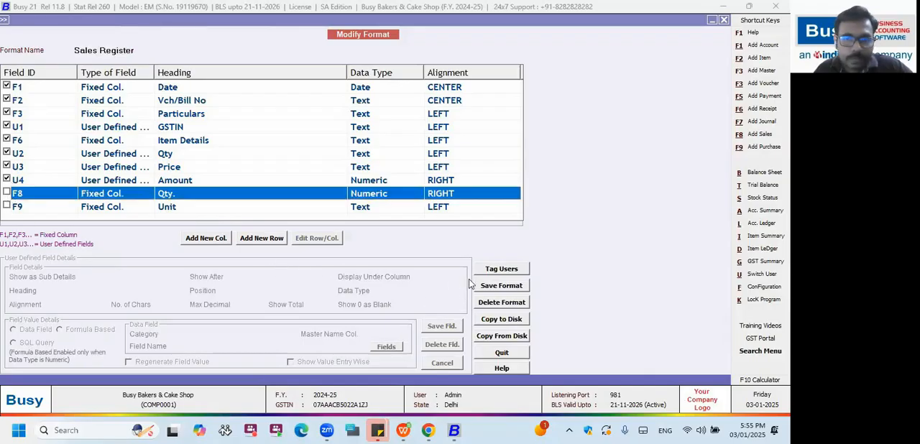
pyautogui.click(486, 286)
pyautogui.moveTo(205, 341); pyautogui.dragTo(556, 341)
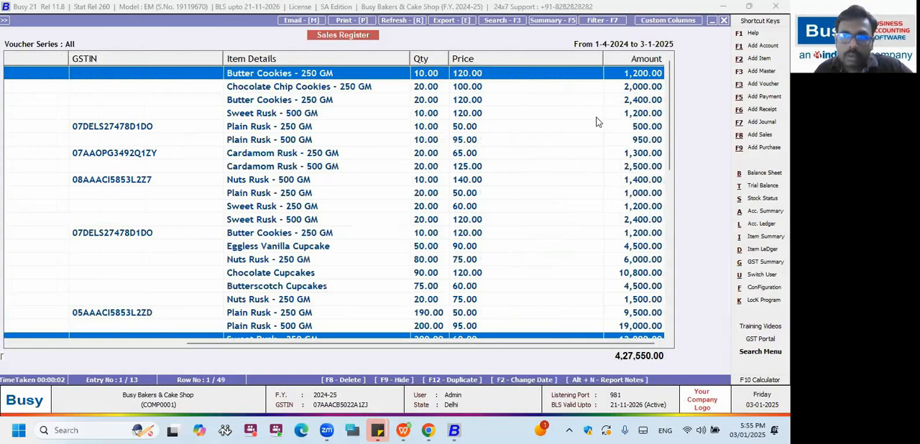
# Narrow the Price column and preview the Sales Register print as it is from the grid, using the STANDARD report header format.
pyautogui.moveTo(600, 58); pyautogui.dragTo(647, 58)
pyautogui.click(392, 153)
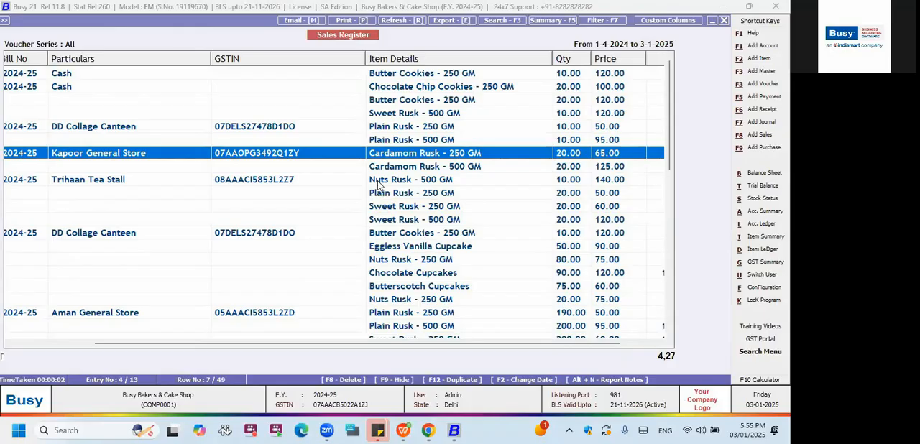
pyautogui.hotkey('alt', 'p')
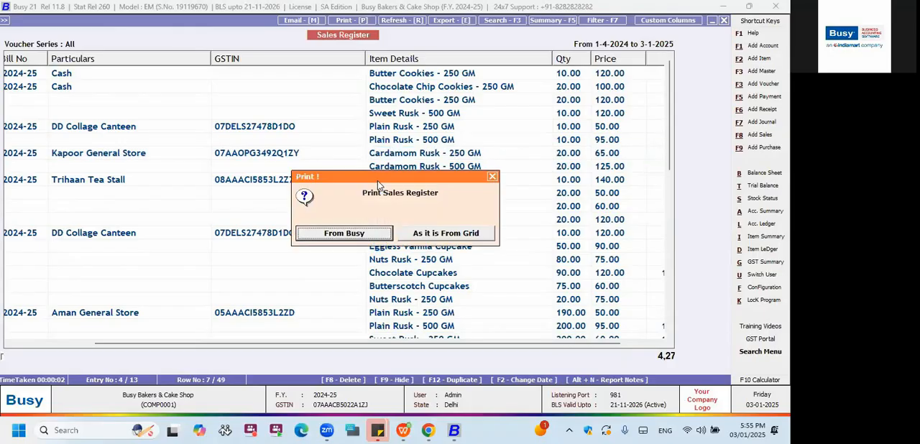
pyautogui.click(440, 236)
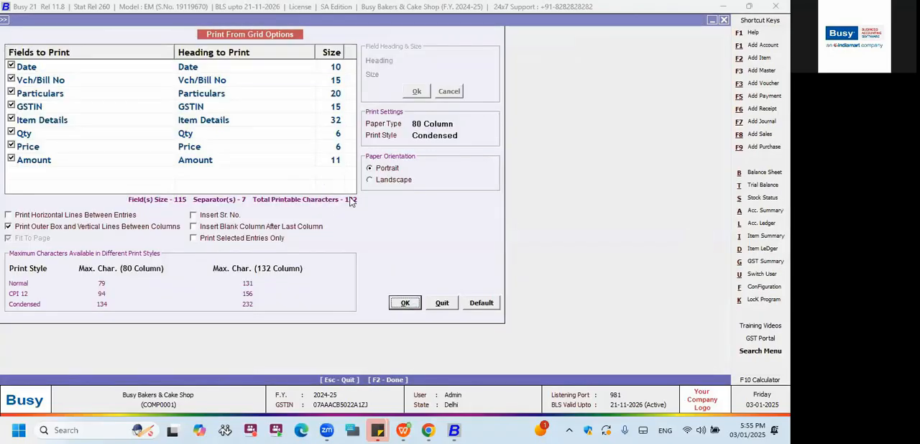
pyautogui.press('F2')
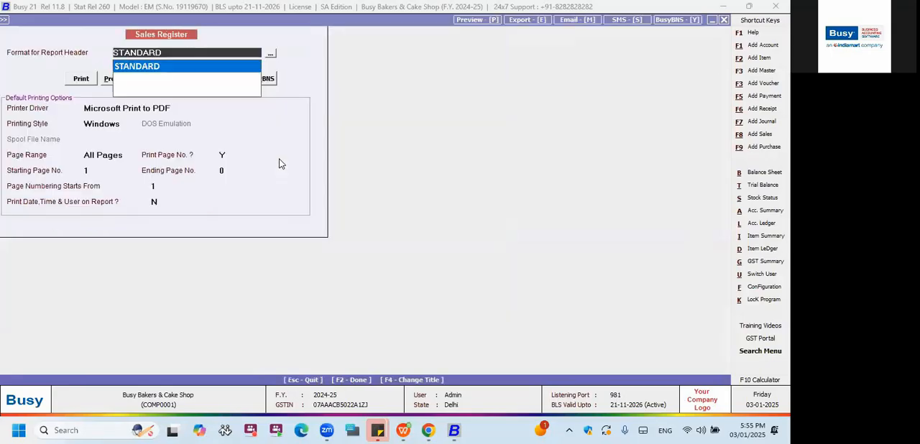
pyautogui.click(106, 78)
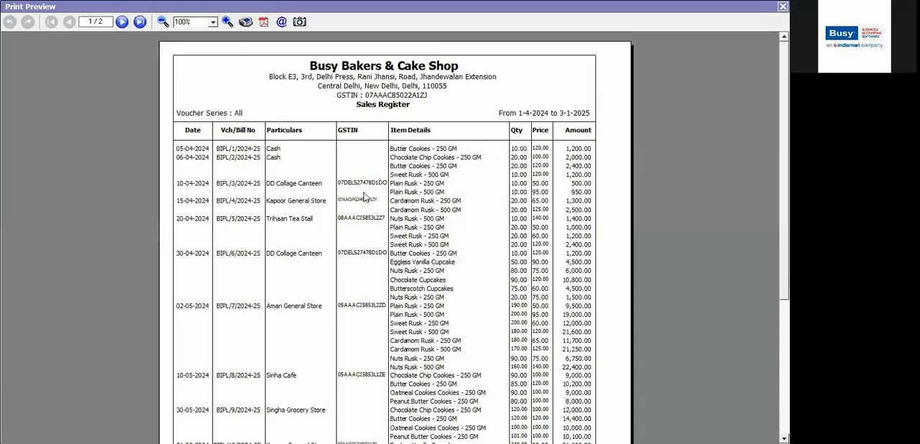
pyautogui.press('Escape')
pyautogui.press('Escape')
pyautogui.press('Escape')
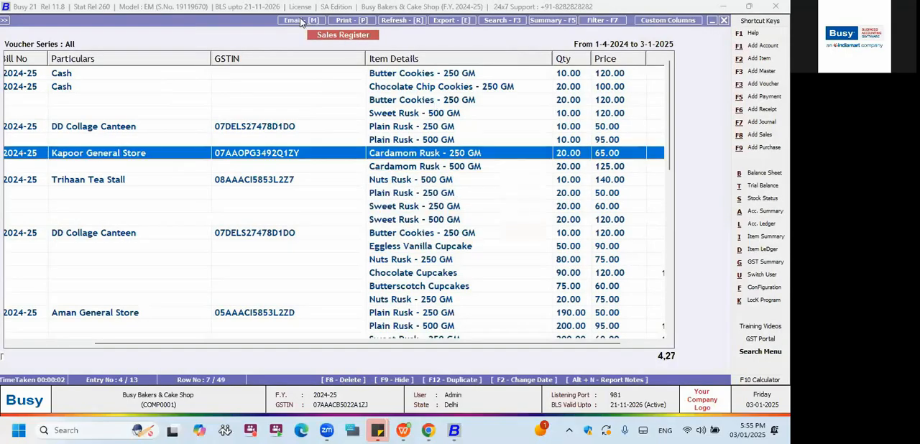
# Try to export the Sales Register data in Microsoft Excel format.
pyautogui.click(464, 22)
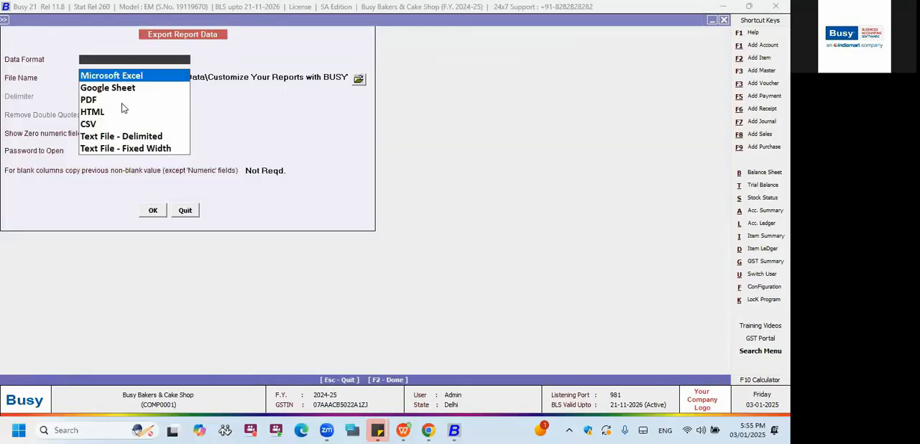
pyautogui.press('Return')
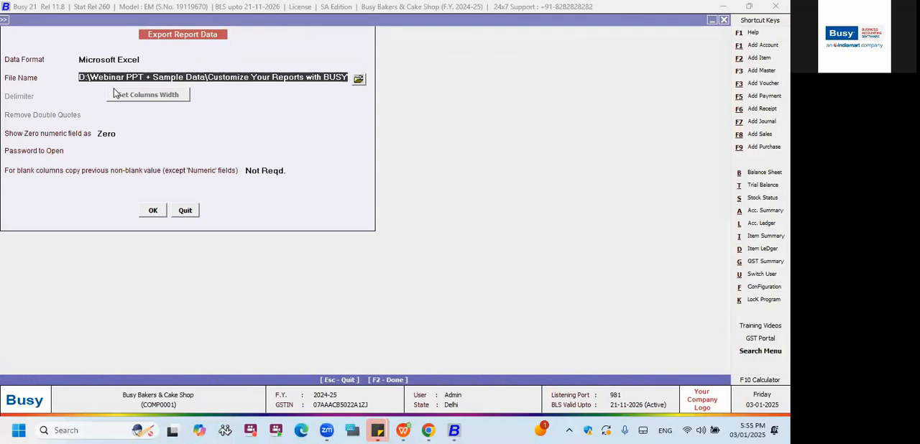
pyautogui.press('Return')
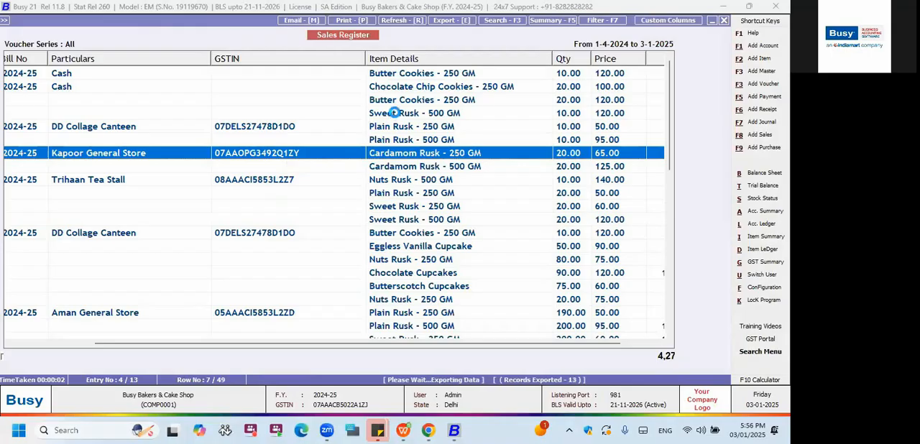
pyautogui.press('Escape')
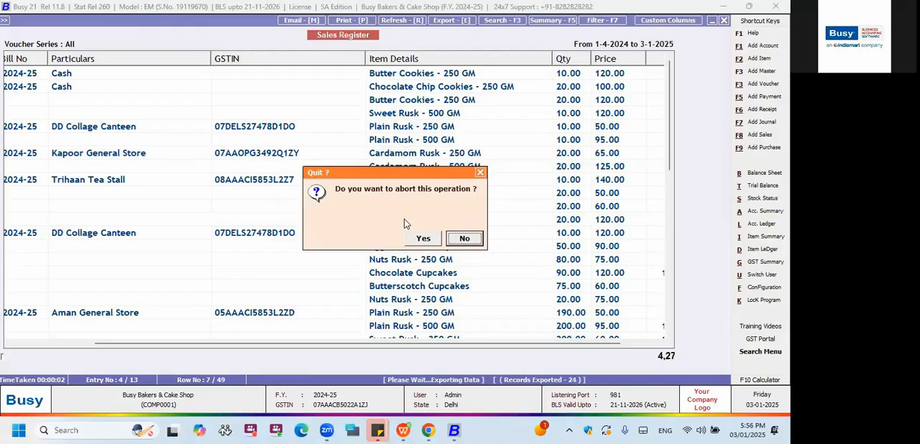
pyautogui.click(424, 239)
# Examine the Configuration options and the reports available under the standard Inventory Registers.
pyautogui.click(92, 20)
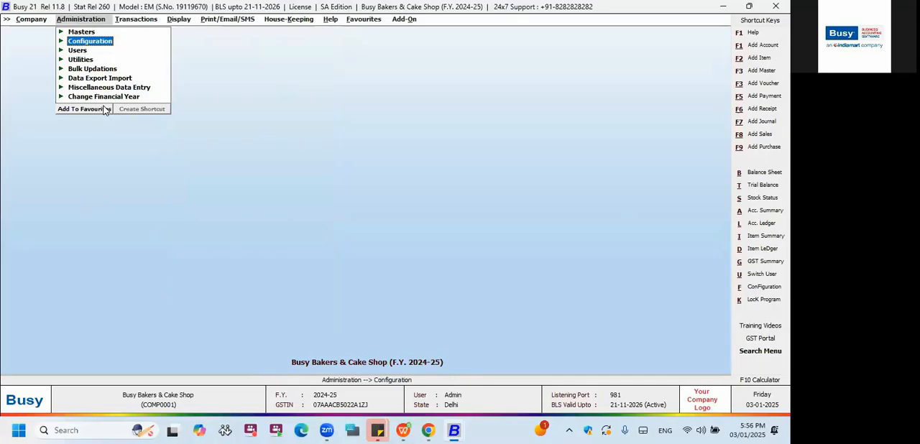
pyautogui.click(104, 41)
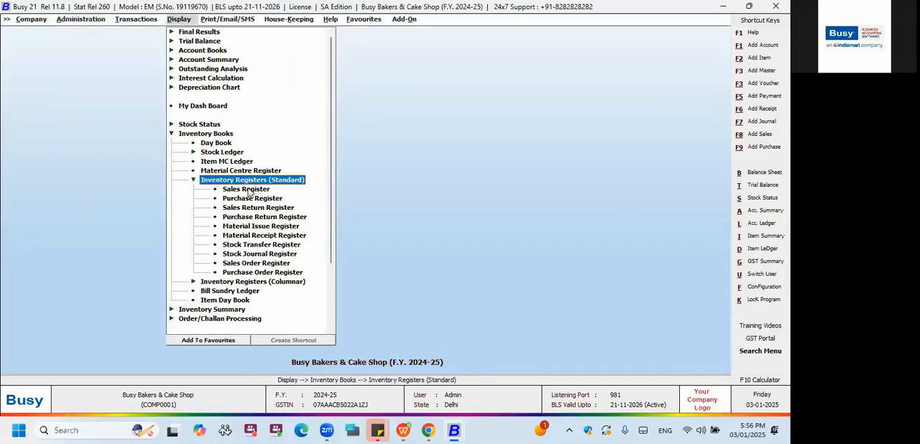
pyautogui.click(248, 190)
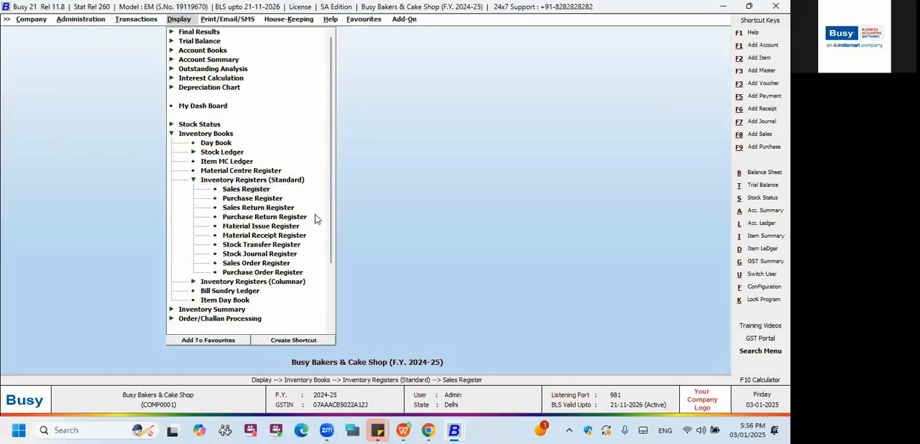
pyautogui.press('Down')
pyautogui.press('Down')
pyautogui.press('Down')
pyautogui.press('Down')
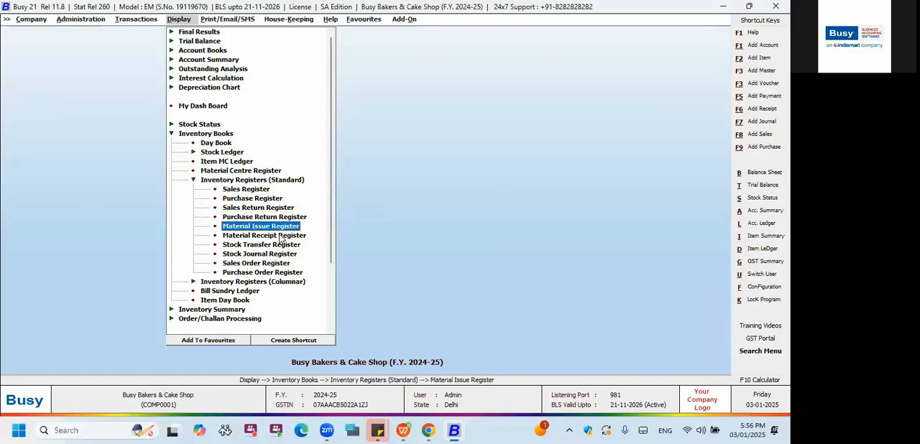
pyautogui.press('Up')
pyautogui.press('Up')
pyautogui.press('Up')
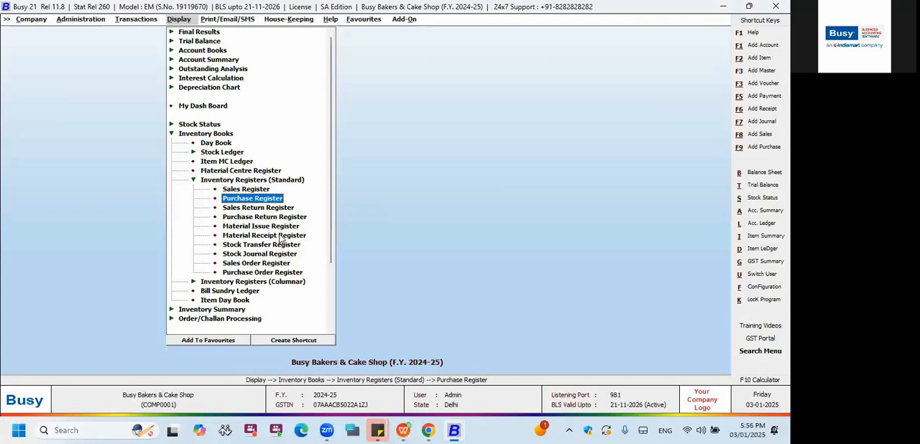
# Examine the closing and opening stock reports available under Stock Status.
pyautogui.press('Left')
pyautogui.press('Up')
pyautogui.press('Up')
pyautogui.press('Up')
pyautogui.press('Up')
pyautogui.press('Up')
pyautogui.press('Up')
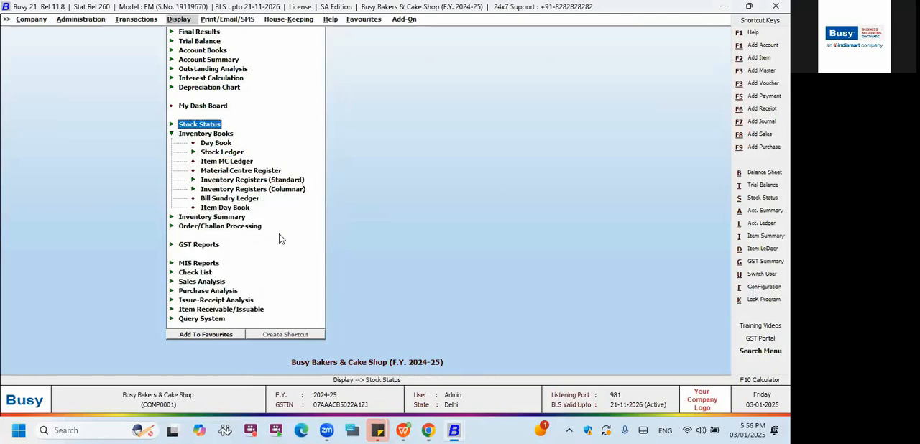
pyautogui.press('Right')
pyautogui.press('Down')
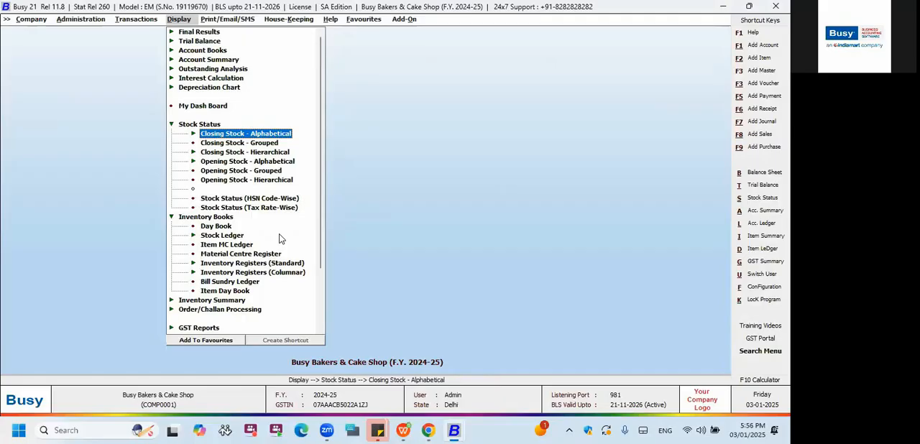
pyautogui.press('Down')
pyautogui.press('Down')
pyautogui.press('Down')
pyautogui.press('Down')
pyautogui.press('Down')
pyautogui.press('Down')
pyautogui.press('Left')
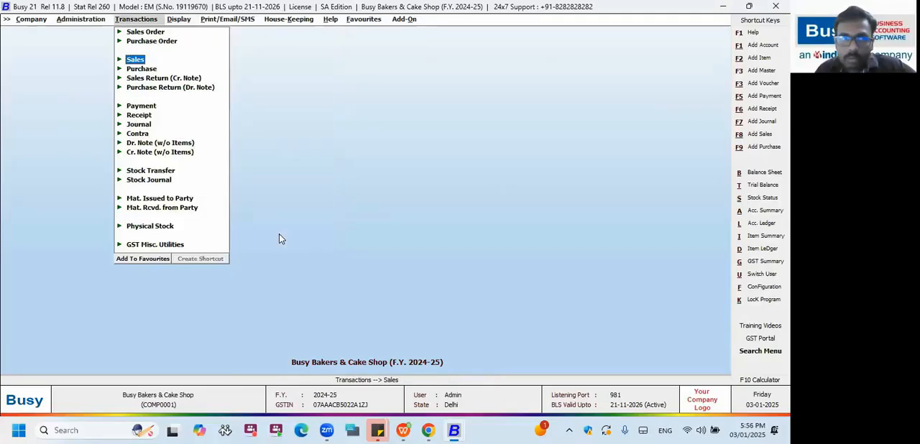
# Review the Columnar Reports that can be configured, from Account Registers to Party-Item Analysis.
pyautogui.press('Left')
pyautogui.press('Escape')
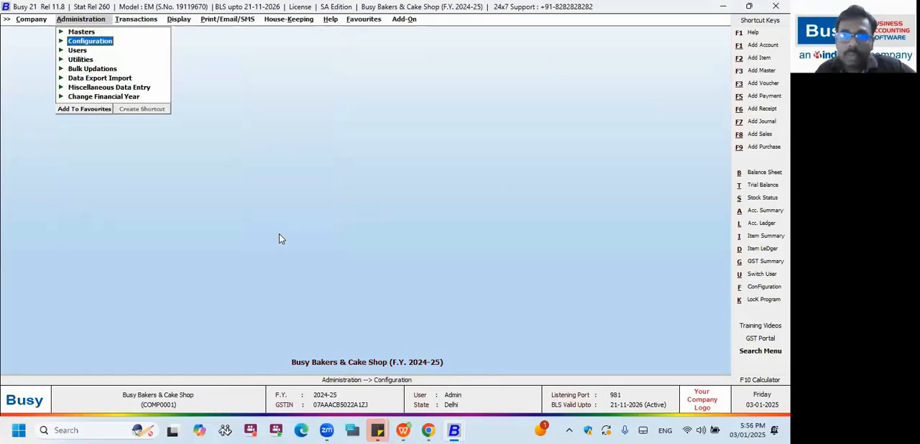
pyautogui.press('Down')
pyautogui.press('Up')
pyautogui.press('Right')
pyautogui.press('Down')
pyautogui.press('Down')
pyautogui.press('Down')
pyautogui.press('Down')
pyautogui.press('Down')
pyautogui.press('Down')
pyautogui.press('Down')
pyautogui.press('Down')
pyautogui.press('Down')
pyautogui.press('Down')
pyautogui.press('Down')
pyautogui.press('Return')
pyautogui.press('Down')
pyautogui.press('Down')
pyautogui.press('Down')
pyautogui.press('Down')
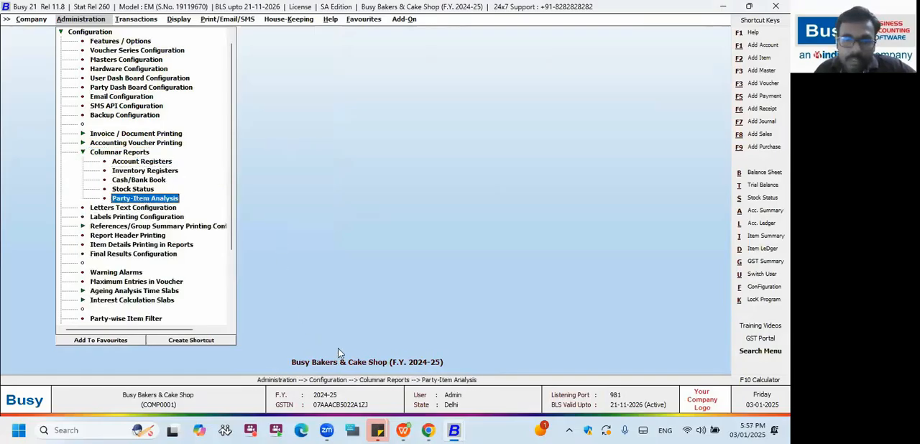
# Switch to the BUSY Garments & Footwear company and open the columnar parameterized stock format Parameter for configuration.
pyautogui.moveTo(453, 430)
pyautogui.click(225, 366)
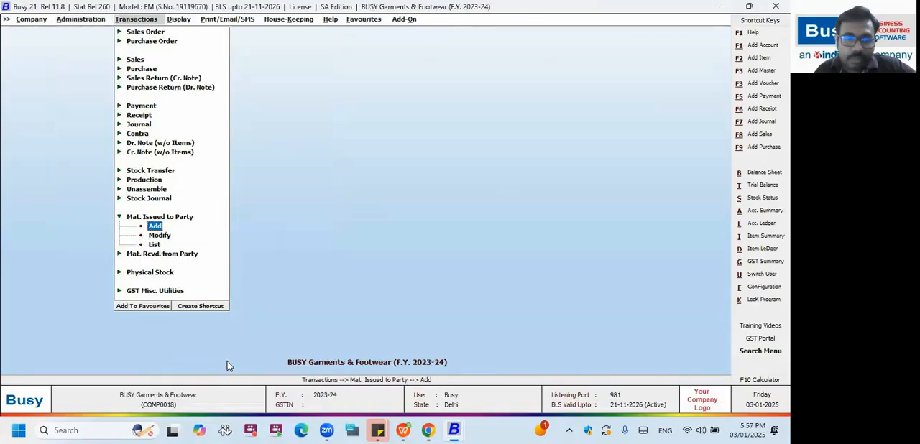
pyautogui.press('Left')
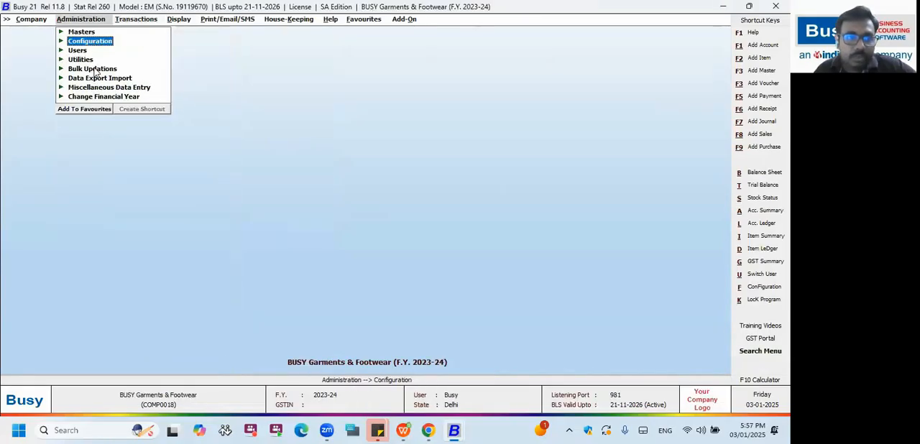
pyautogui.click(90, 42)
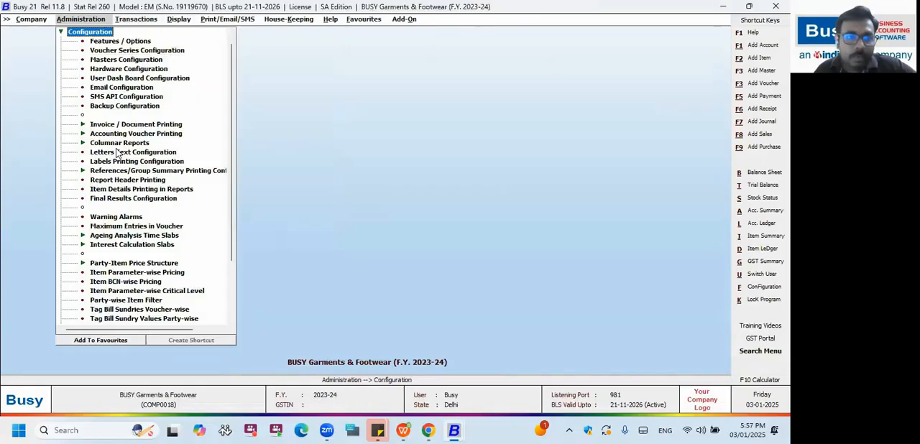
pyautogui.click(117, 140)
pyautogui.press('Right')
pyautogui.press('Down')
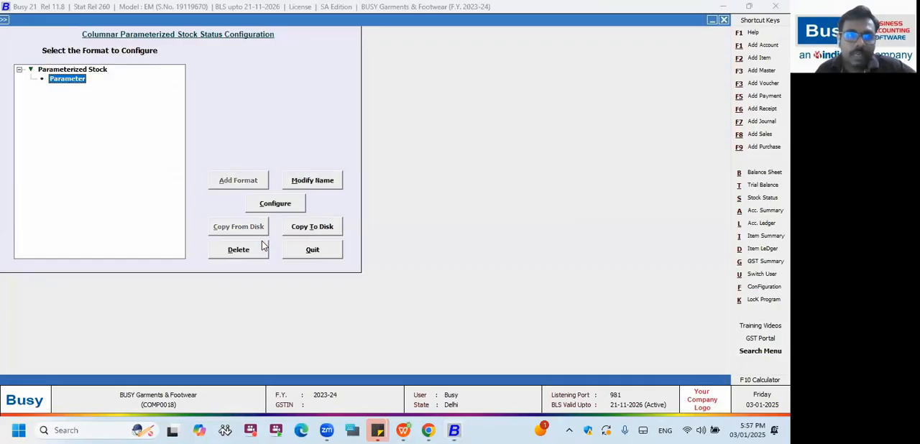
pyautogui.click(277, 206)
pyautogui.press('Return')
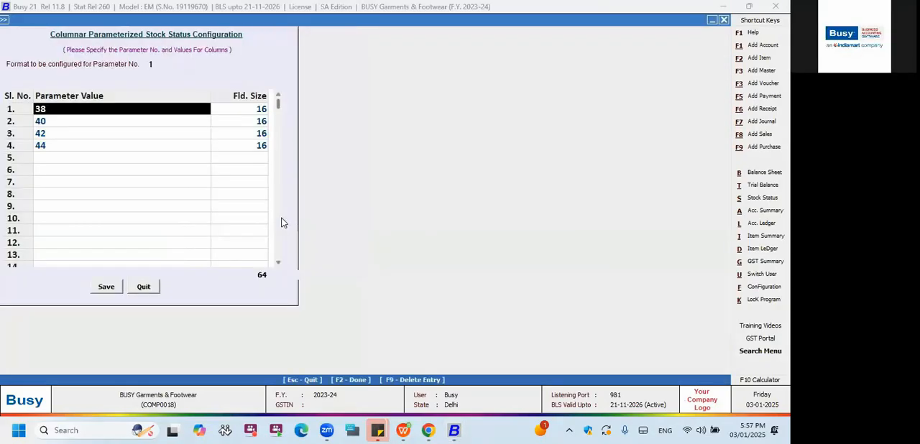
# Review the parameter values and field sizes defined for parameter no. 1 and leave the format configuration.
pyautogui.press('Escape')
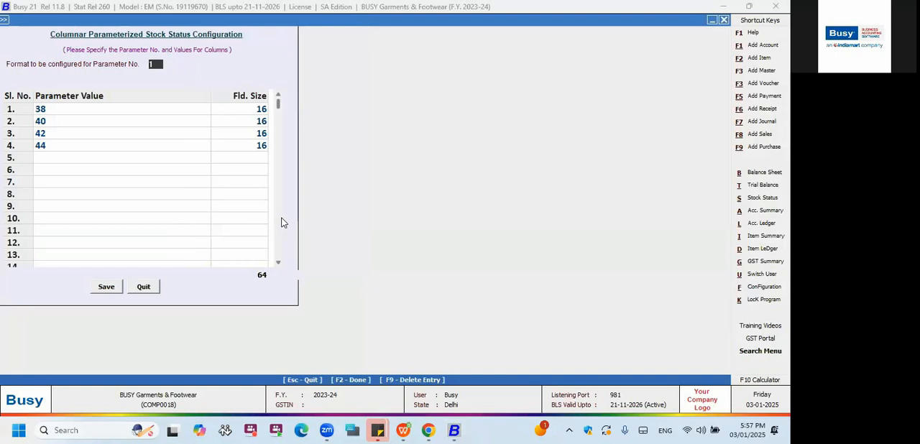
pyautogui.press('Return')
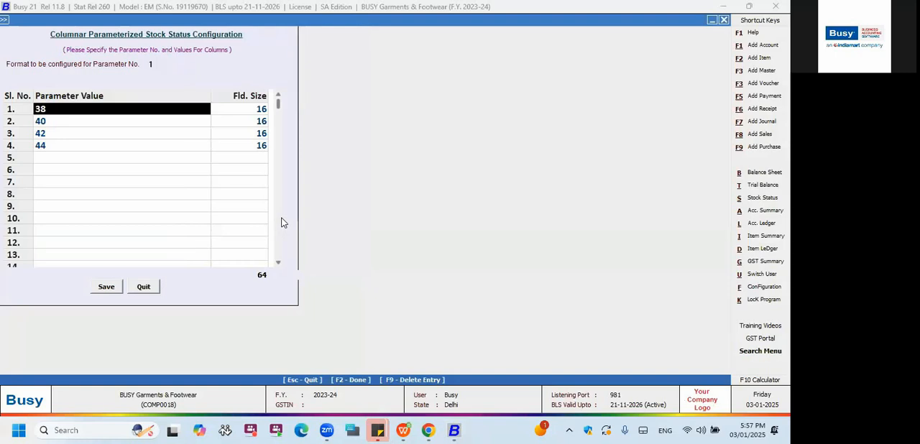
pyautogui.press('Down')
pyautogui.press('Down')
pyautogui.press('Down')
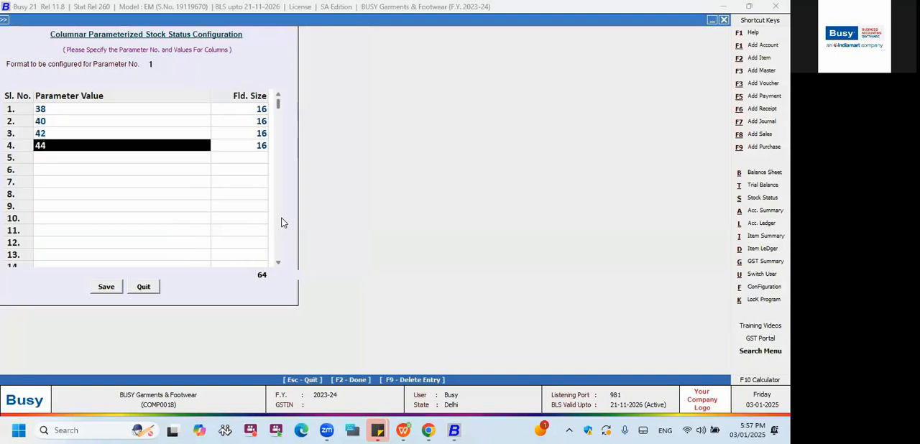
pyautogui.press('Escape')
pyautogui.press('Escape')
# Open the self-configured columnar report of the Parameterized Closing Stock.
pyautogui.press('m')
pyautogui.press('Down')
pyautogui.press('Down')
pyautogui.press('Down')
pyautogui.press('Down')
pyautogui.press('Down')
pyautogui.press('Down')
pyautogui.press('Up')
pyautogui.press('Return')
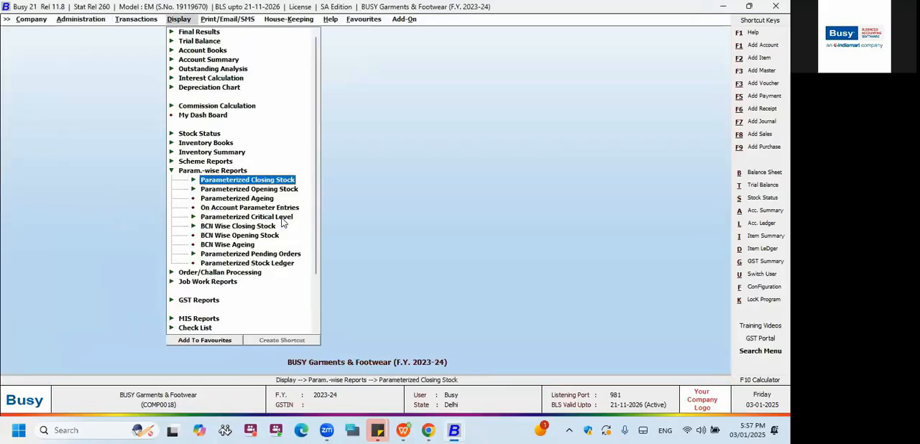
pyautogui.press('Return')
pyautogui.press('Down')
pyautogui.press('Down')
pyautogui.press('Return')
pyautogui.press('Down')
pyautogui.press('Return')
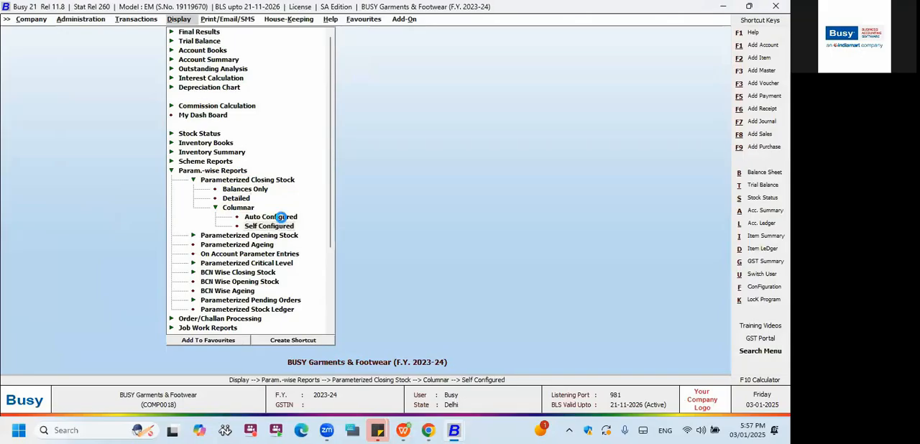
# Generate the columnar closing stock status with the Parameter format, report date 01-01-2024 and items shown by name.
pyautogui.press('Escape')
pyautogui.press('Return')
pyautogui.press('Return')
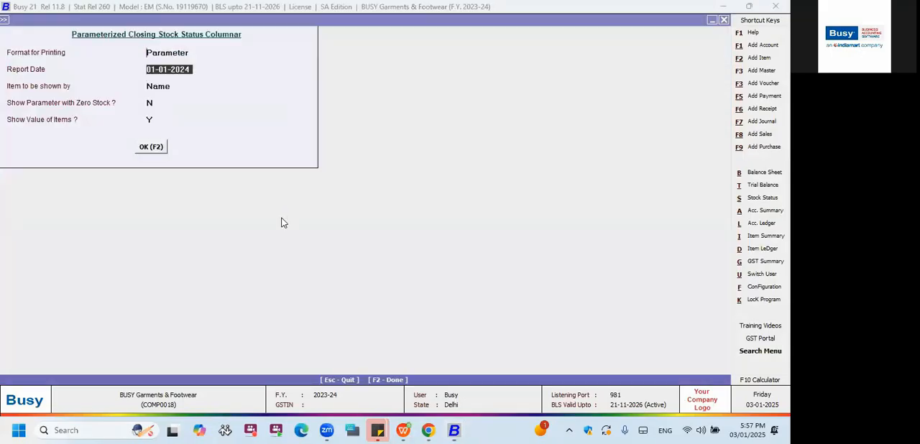
pyautogui.press('F2')
# Hide the first item entry in the closing stock report and examine the size-wise and total quantity columns.
pyautogui.press('Right')
pyautogui.press('Right')
pyautogui.press('Right')
pyautogui.press('Right')
pyautogui.press('Right')
pyautogui.press('Right')
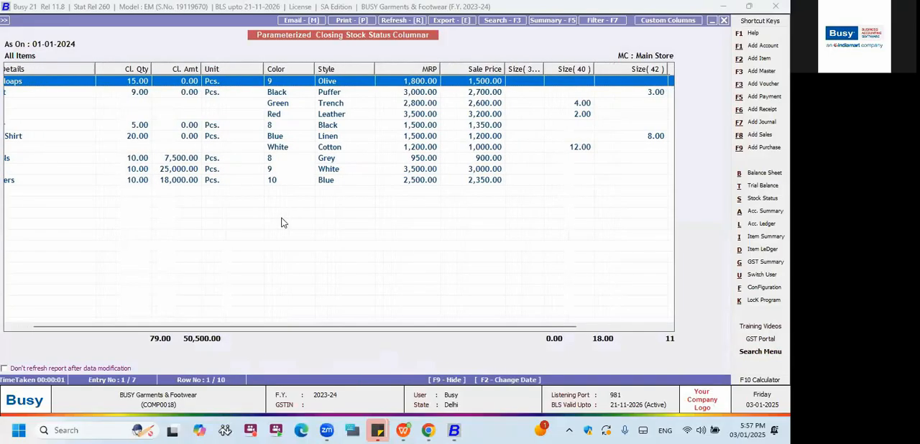
pyautogui.press('F9')
pyautogui.press('Right')
pyautogui.press('Right')
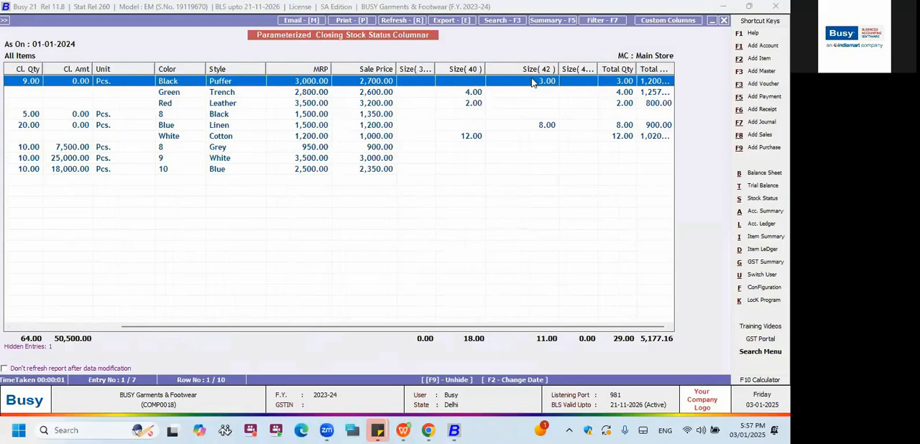
# Widen the Size (44) column in the closing stock report and close the report.
pyautogui.click(613, 69)
pyautogui.press('Return')
pyautogui.moveTo(596, 68); pyautogui.dragTo(614, 69)
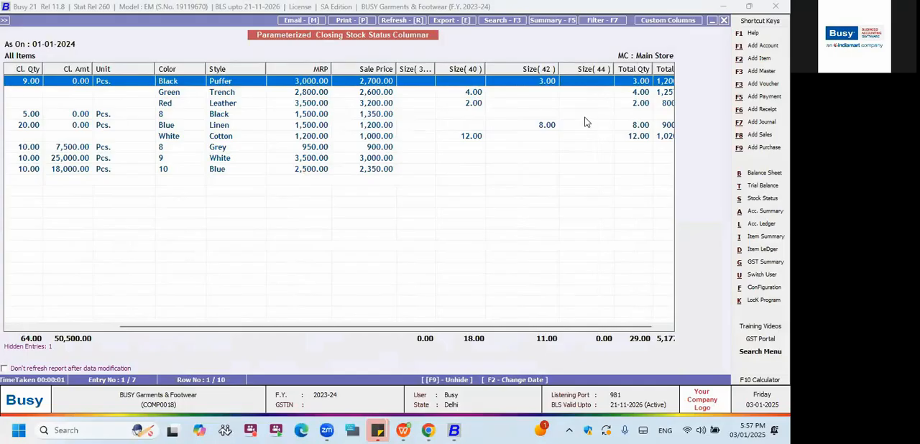
pyautogui.press('Escape')
pyautogui.press('Escape')
pyautogui.press('Escape')
pyautogui.press('Escape')
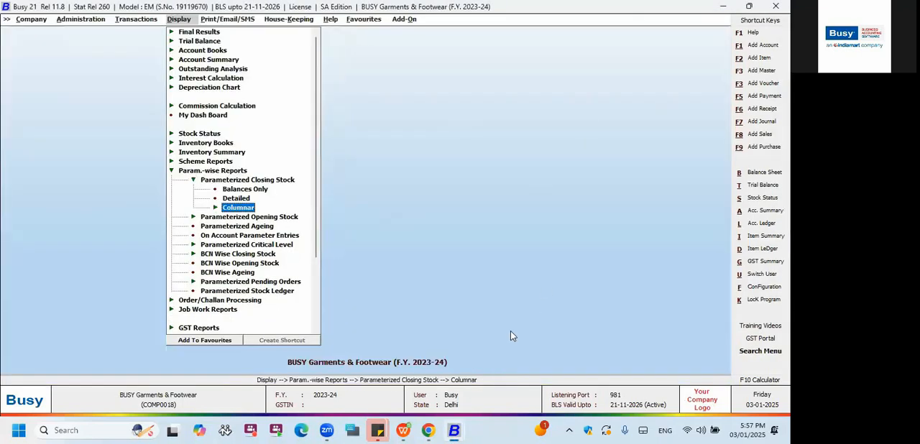
# Switch to the BUSY Infotech Pvt Ltd (Payroll) company window and open the columnar report configuration for payroll registers.
pyautogui.moveTo(455, 430)
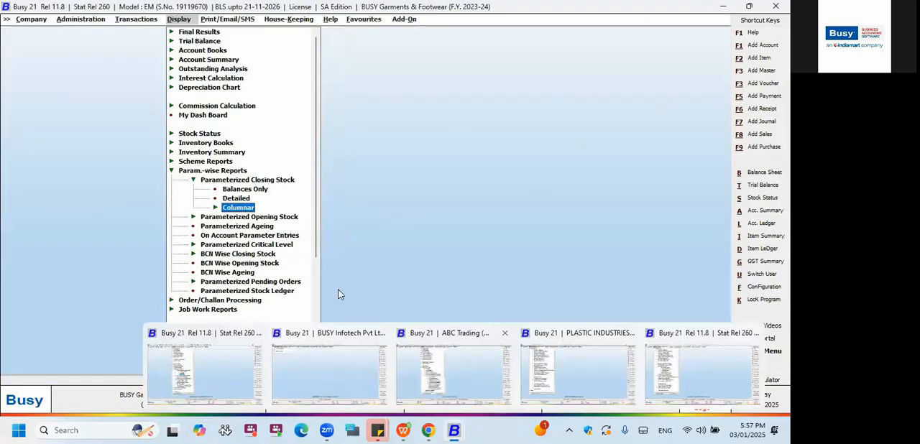
pyautogui.click(454, 373)
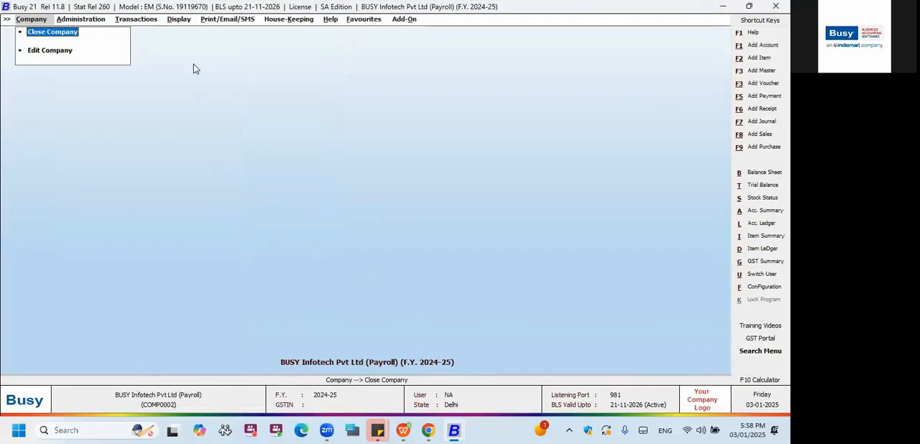
pyautogui.click(177, 21)
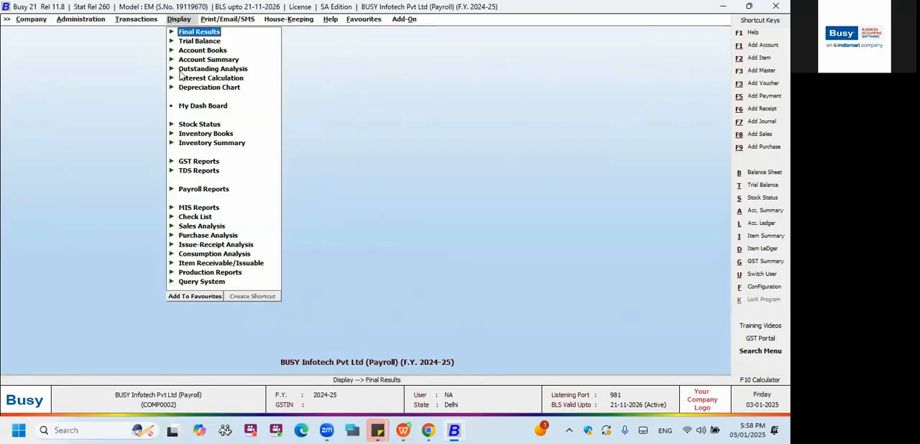
pyautogui.click(94, 22)
pyautogui.click(99, 44)
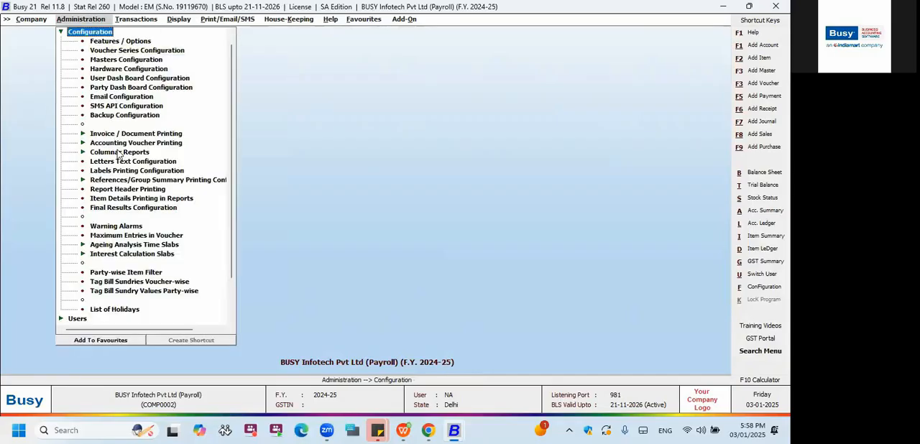
pyautogui.click(120, 152)
pyautogui.click(138, 180)
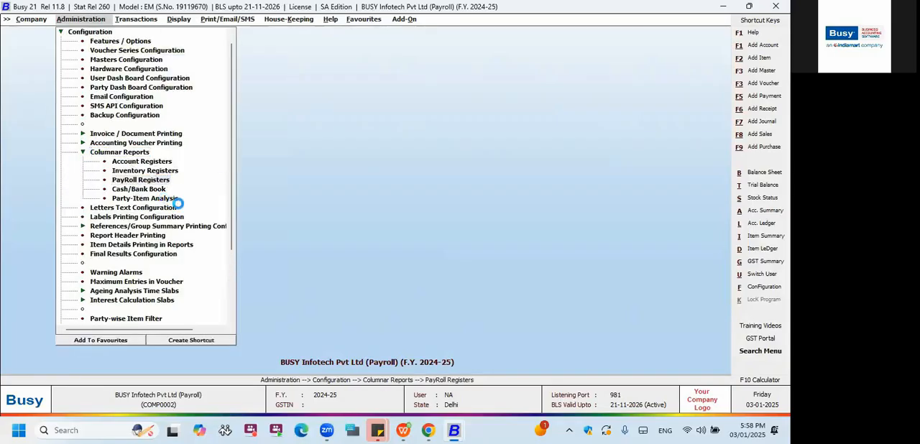
# Examine the formats under the Salary, Bonus, Leave Encashment and Overtime registers, and close the payroll registers configuration.
pyautogui.click(20, 70)
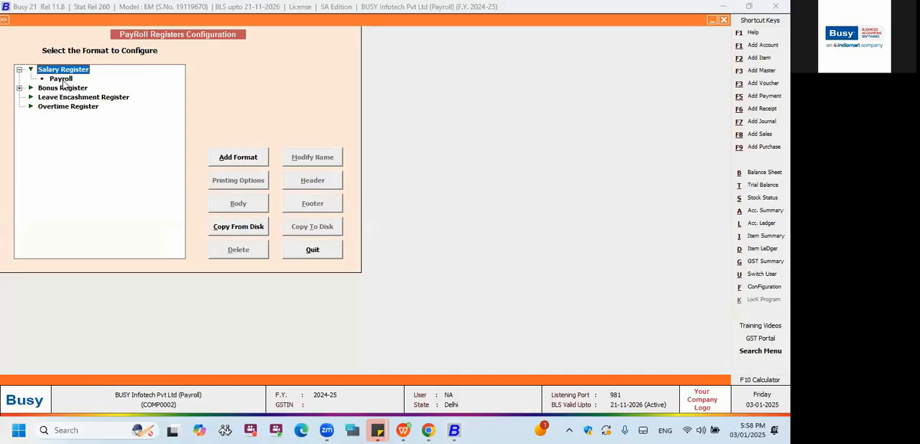
pyautogui.click(62, 80)
pyautogui.click(20, 88)
pyautogui.click(55, 98)
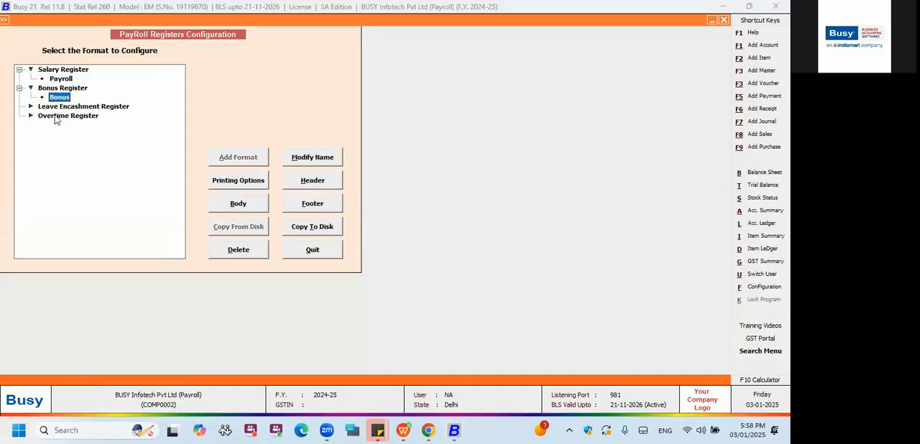
pyautogui.click(43, 107)
pyautogui.click(57, 117)
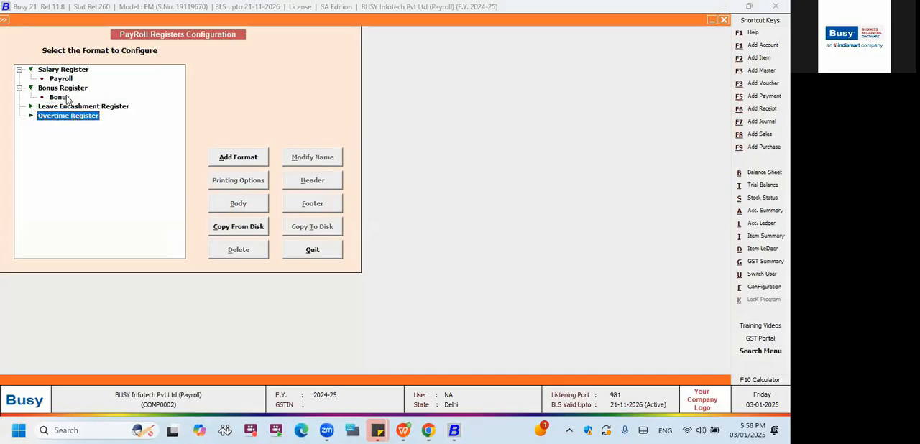
pyautogui.click(70, 81)
pyautogui.press('Escape')
# Generate the columnar Monthly Salary Register of all employees for March-2025.
pyautogui.press('Right')
pyautogui.press('Right')
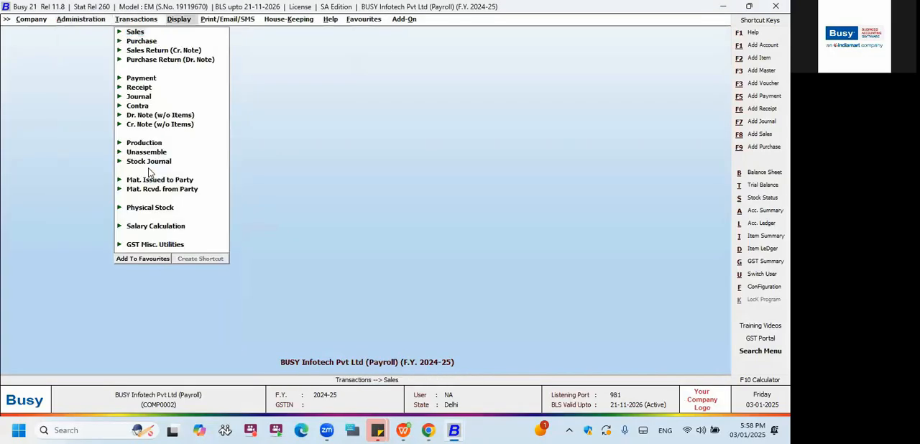
pyautogui.press('Down')
pyautogui.press('Down')
pyautogui.press('Down')
pyautogui.press('Down')
pyautogui.press('Down')
pyautogui.press('Down')
pyautogui.press('Down')
pyautogui.press('Down')
pyautogui.press('Down')
pyautogui.press('Down')
pyautogui.press('Down')
pyautogui.press('Down')
pyautogui.press('Down')
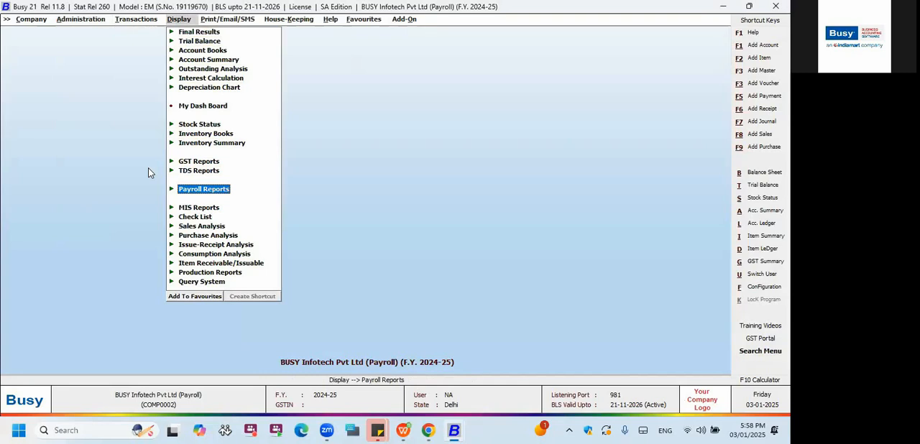
pyautogui.press('Right')
# Examine the paid days, earnings, deductions, net salary and loan columns of the Monthly Salary Register and close it.
pyautogui.press('Down')
pyautogui.press('Right')
pyautogui.press('Return')
pyautogui.press('Return')
pyautogui.press('Down')
pyautogui.press('Up')
pyautogui.press('Right')
pyautogui.press('Right')
pyautogui.press('Right')
pyautogui.press('Right')
pyautogui.press('Right')
pyautogui.press('Right')
pyautogui.press('Right')
pyautogui.press('Right')
pyautogui.press('Right')
pyautogui.press('Right')
pyautogui.press('Right')
pyautogui.press('Right')
pyautogui.press('Right')
pyautogui.press('Right')
pyautogui.press('Right')
pyautogui.press('Right')
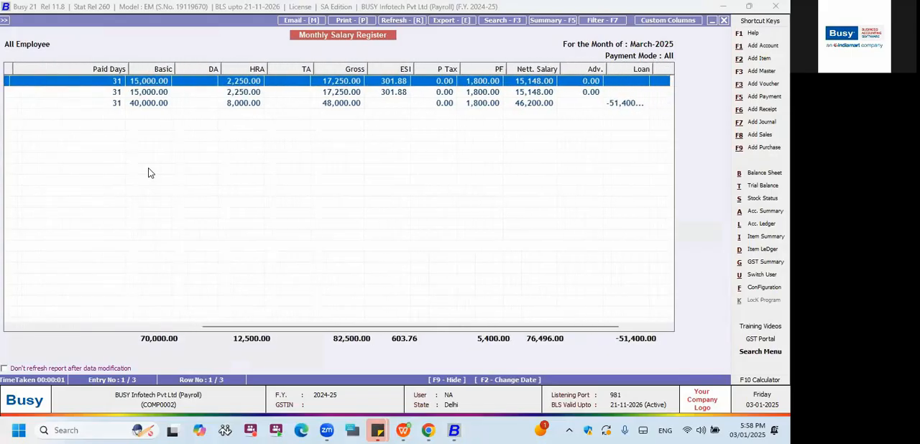
pyautogui.press('Escape')
# Try to generate the columnar Bonus Register of all employees for 31-12-2024 with the Bonus format.
pyautogui.press('Escape')
pyautogui.press('Escape')
pyautogui.press('Down')
pyautogui.press('Return')
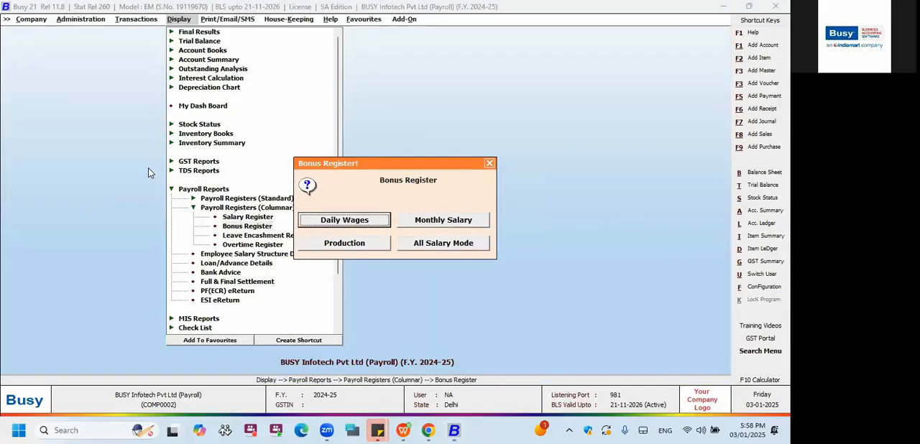
pyautogui.press('Escape')
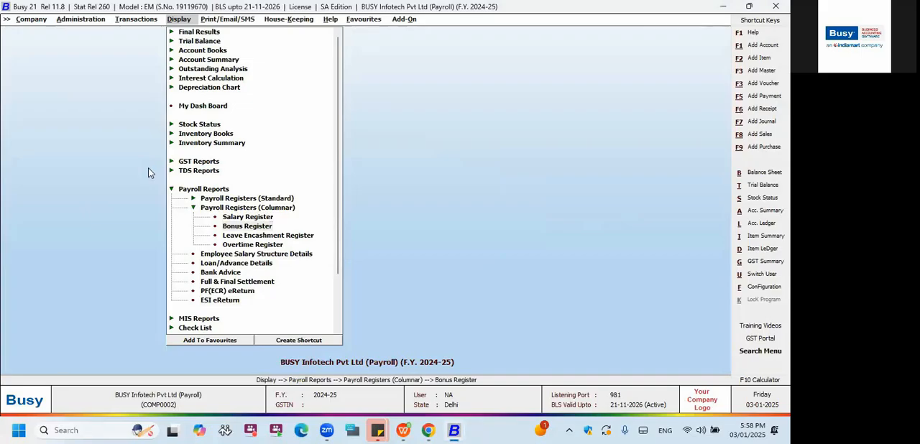
pyautogui.press('Escape')
pyautogui.press('Escape')
pyautogui.press('Escape')
pyautogui.press('Return')
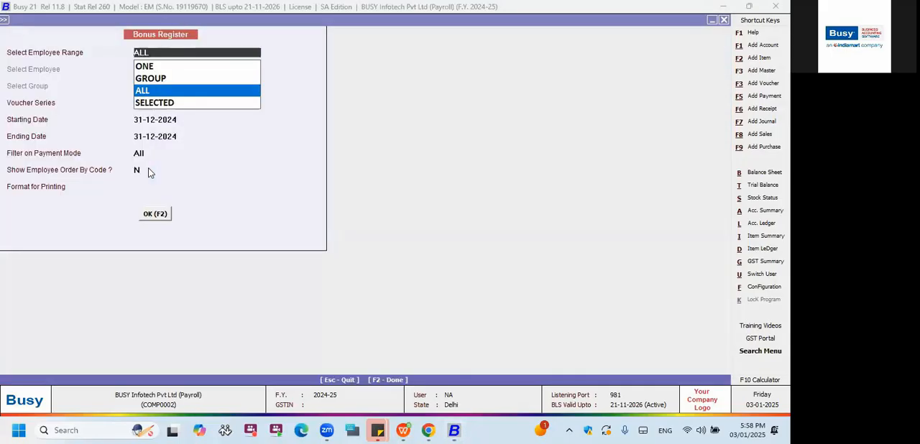
pyautogui.press('Return')
pyautogui.press('Return')
pyautogui.press('Return')
pyautogui.press('Return')
pyautogui.press('Return')
pyautogui.press('Return')
pyautogui.press('Return')
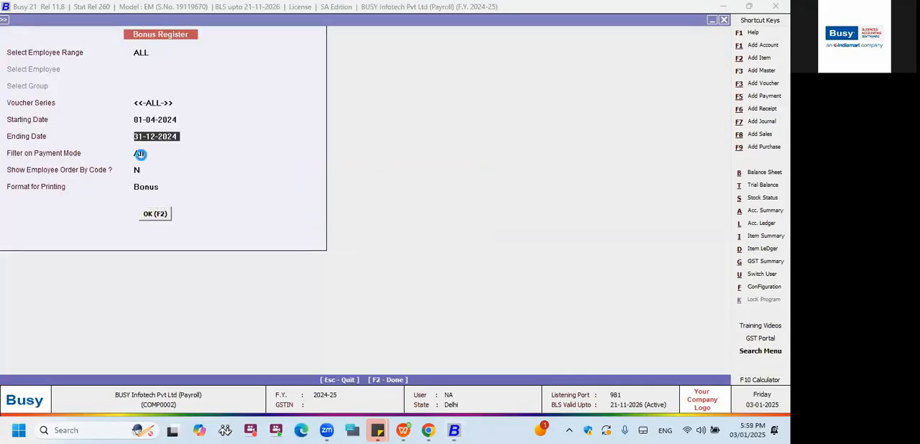
pyautogui.press('F2')
pyautogui.press('Escape')
pyautogui.press('Escape')
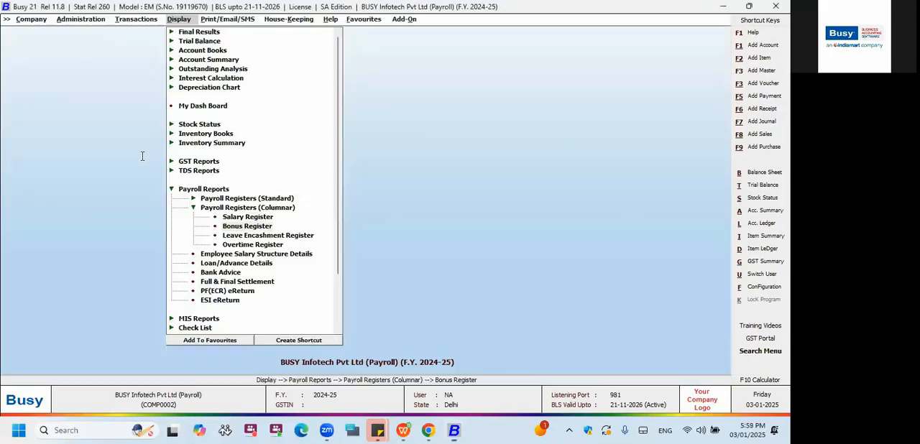
# Open the payroll registers configuration of the columnar reports.
pyautogui.press('Left')
pyautogui.press('Left')
pyautogui.press('Down')
pyautogui.press('Return')
pyautogui.press('Down')
pyautogui.press('Down')
pyautogui.press('Down')
pyautogui.press('Down')
pyautogui.press('Down')
pyautogui.press('Down')
pyautogui.press('Down')
pyautogui.press('Down')
pyautogui.press('Down')
pyautogui.press('Down')
pyautogui.press('Down')
pyautogui.press('Down')
pyautogui.press('Down')
pyautogui.press('Return')
pyautogui.press('Down')
pyautogui.press('Down')
pyautogui.press('Down')
pyautogui.press('Down')
pyautogui.press('Down')
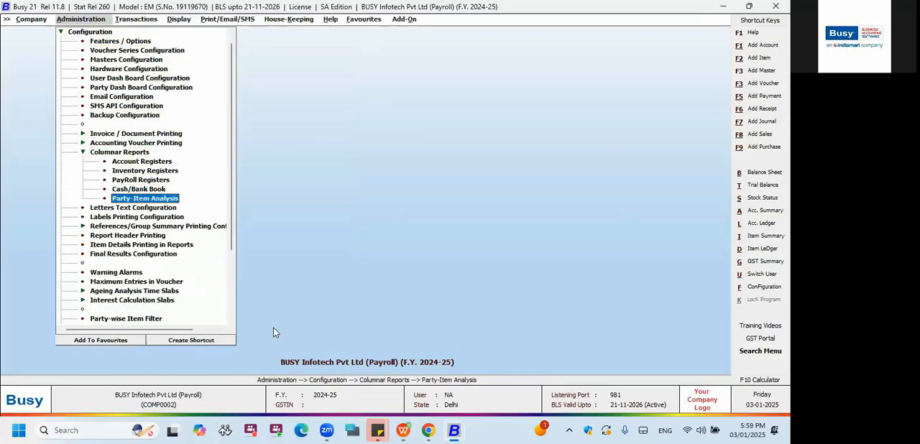
pyautogui.click(138, 181)
# Open the body configuration of the Bonus Register's Bonus format and load its default columns.
pyautogui.click(18, 78)
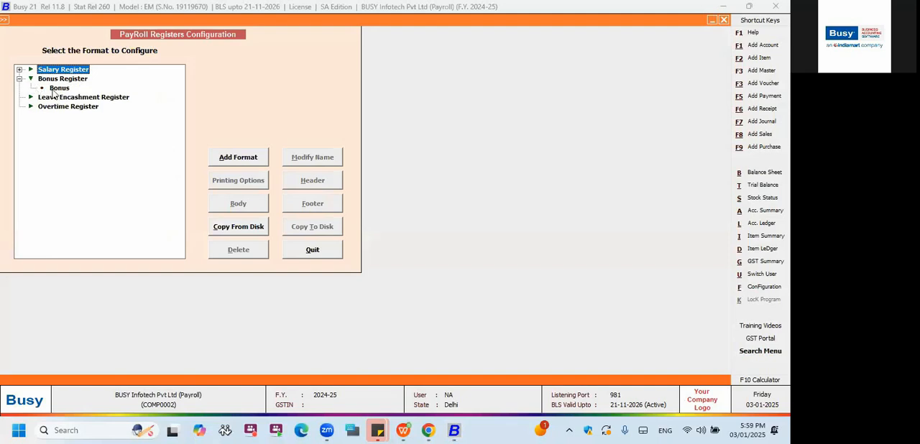
pyautogui.click(59, 88)
pyautogui.click(238, 203)
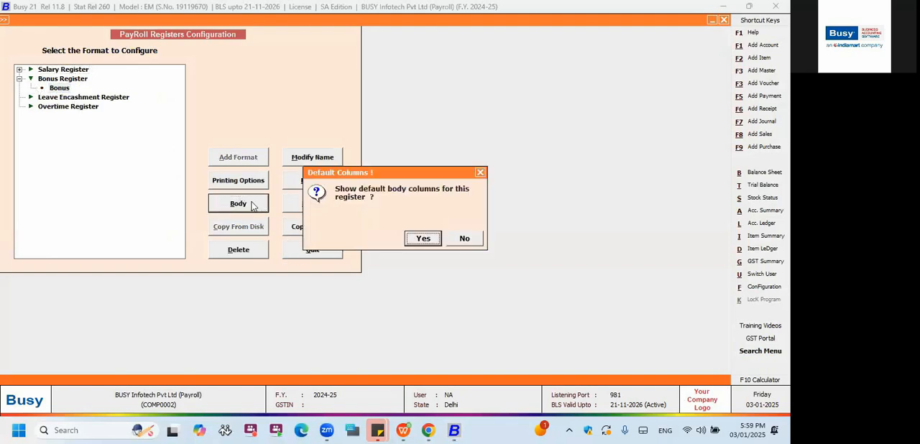
pyautogui.press('Return')
pyautogui.press('Return')
# Review the name, code, Bonus on Basic and Basic columns of the Bonus format and save its body configuration.
pyautogui.press('Down')
pyautogui.press('Down')
pyautogui.press('Left')
pyautogui.press('Down')
pyautogui.press('Down')
pyautogui.press('Up')
pyautogui.press('Right')
pyautogui.press('Down')
pyautogui.press('Right')
pyautogui.press('Right')
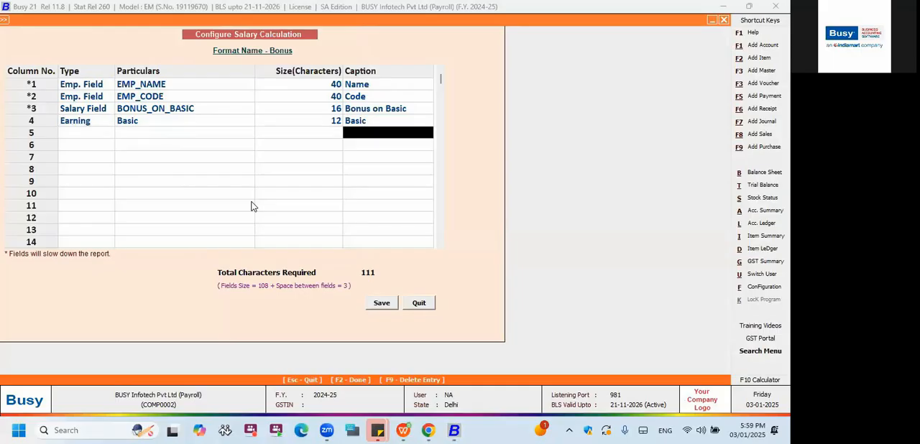
pyautogui.press('Left')
pyautogui.press('Right')
pyautogui.press('Left')
pyautogui.press('Left')
pyautogui.press('Left')
pyautogui.press('F2')
pyautogui.press('Return')
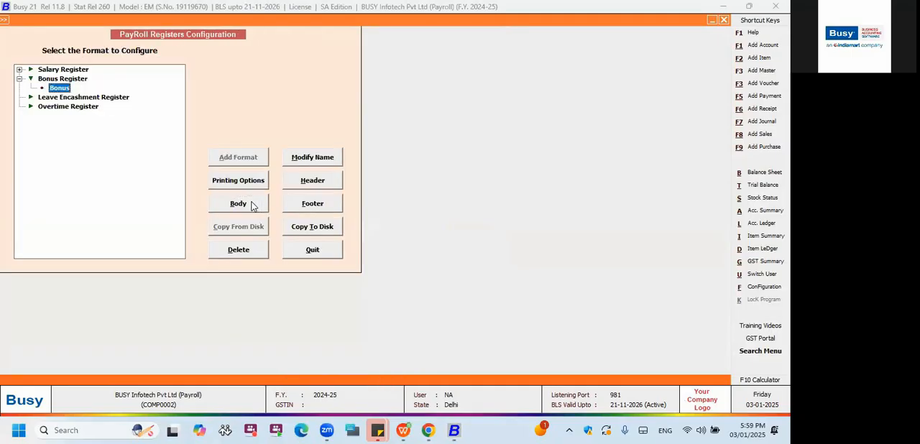
# Leave the payroll registers configuration and open the report options of the columnar Bonus Register.
pyautogui.press('Escape')
pyautogui.press('Right')
pyautogui.press('Right')
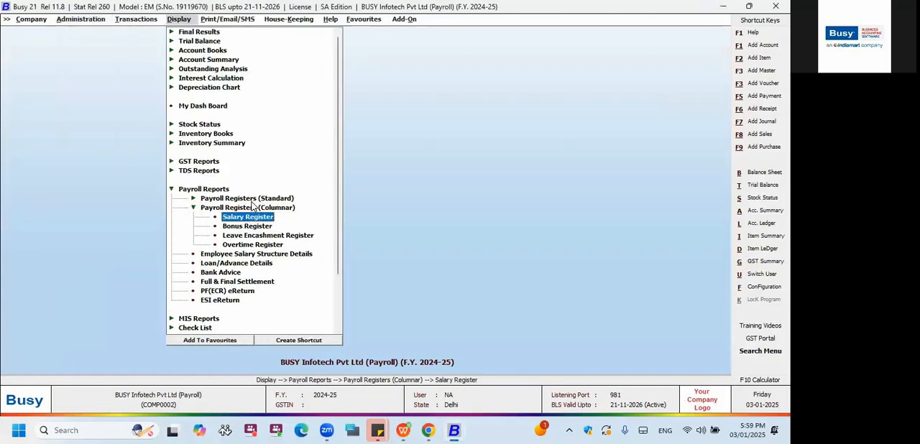
pyautogui.press('Down')
pyautogui.press('Return')
pyautogui.press('Right')
pyautogui.press('Return')
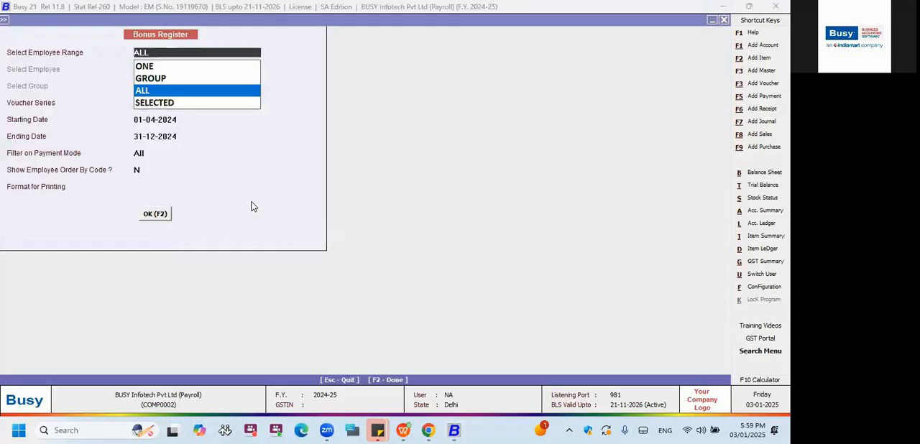
# Generate the Bonus Register of all employees from 01-04-2024 to 31-12-2024 and close it.
pyautogui.press('Return')
pyautogui.press('Return')
pyautogui.press('Return')
pyautogui.press('Return')
pyautogui.press('Return')
pyautogui.press('Return')
pyautogui.press('Return')
pyautogui.press('Return')
pyautogui.press('Escape')
pyautogui.press('Escape')
pyautogui.click(252, 207)
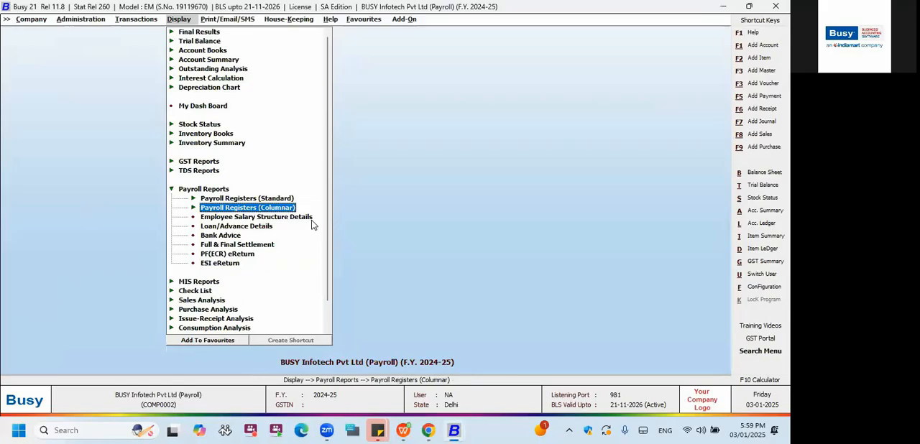
# Switch to the PLASTIC INDUSTRIES company window and locate the Sales Register among the standard inventory registers.
pyautogui.click(455, 431)
pyautogui.click(578, 374)
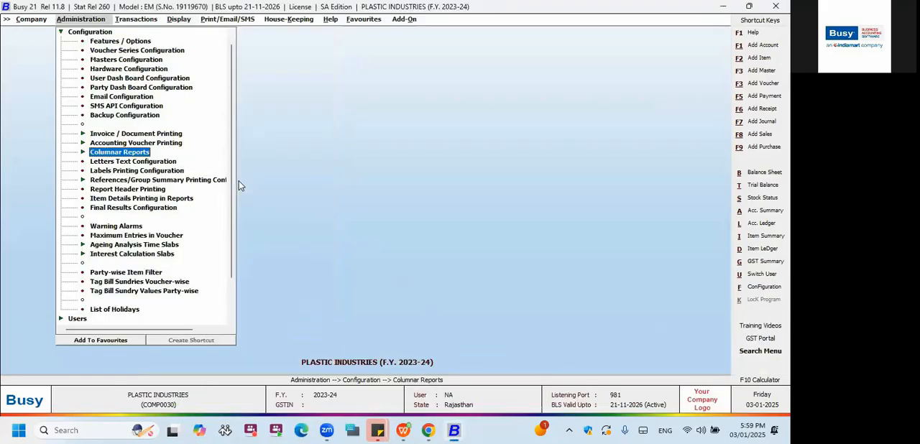
pyautogui.press('Right')
pyautogui.press('Right')
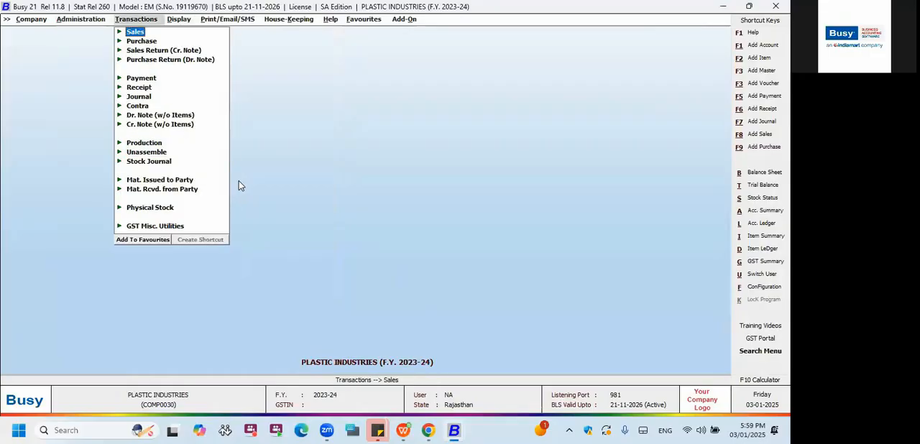
pyautogui.press('Return')
pyautogui.press('Down')
pyautogui.press('Down')
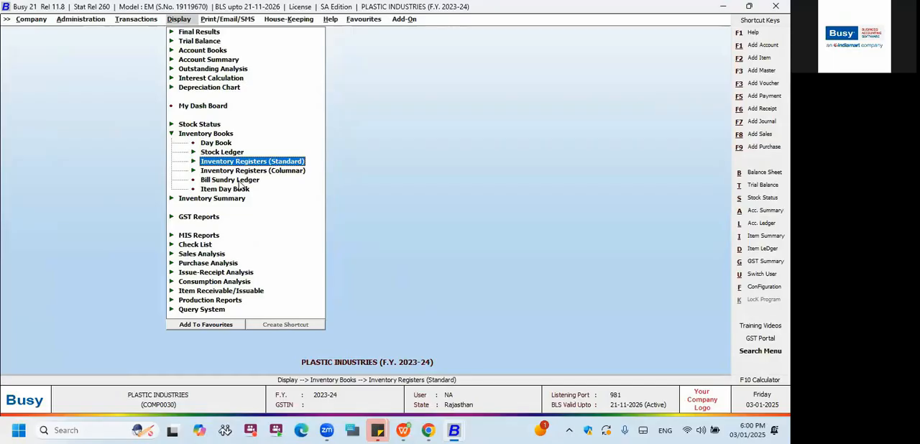
pyautogui.press('Return')
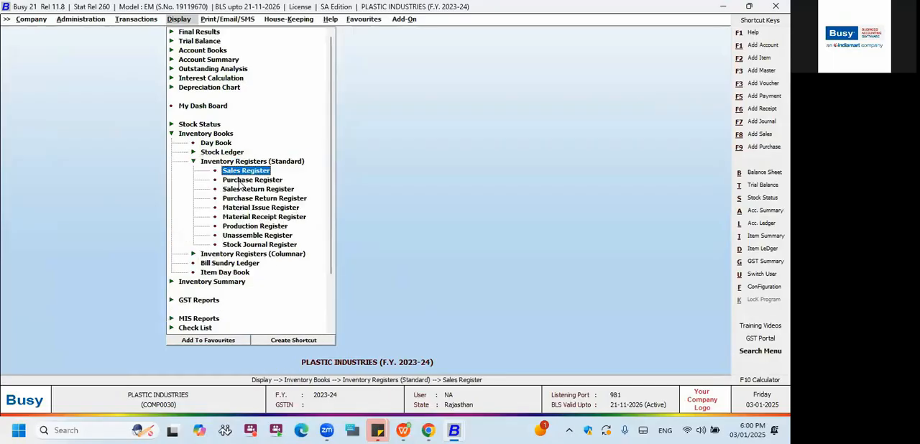
# Generate the standard Sales Register with the Sales Data format for all voucher series from 01-04-2023 to 10-04-2023.
pyautogui.press('Return')
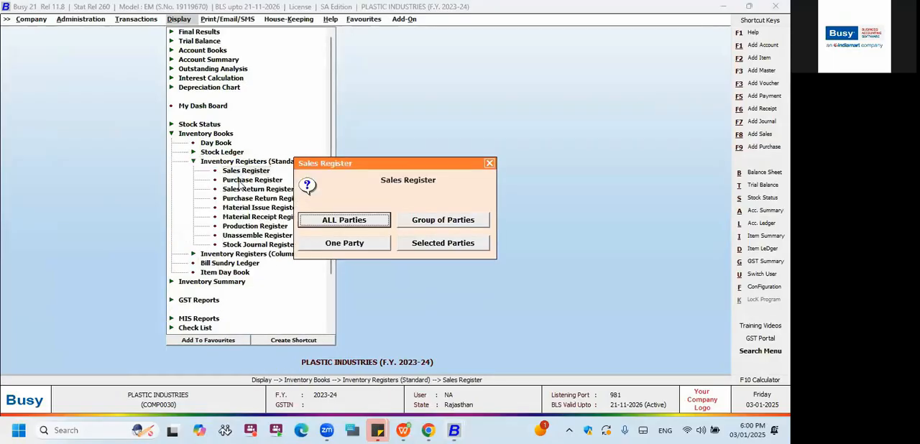
pyautogui.press('Escape')
pyautogui.press('Return')
pyautogui.press('Return')
pyautogui.press('Return')
pyautogui.press('Return')
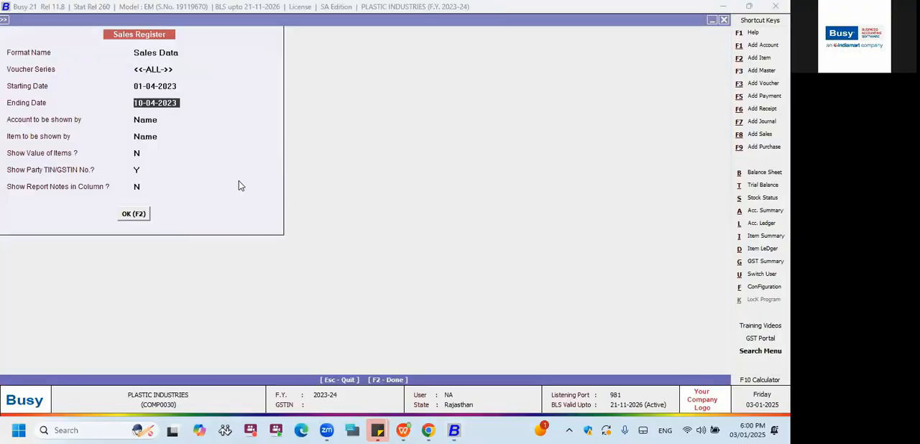
pyautogui.press('F2')
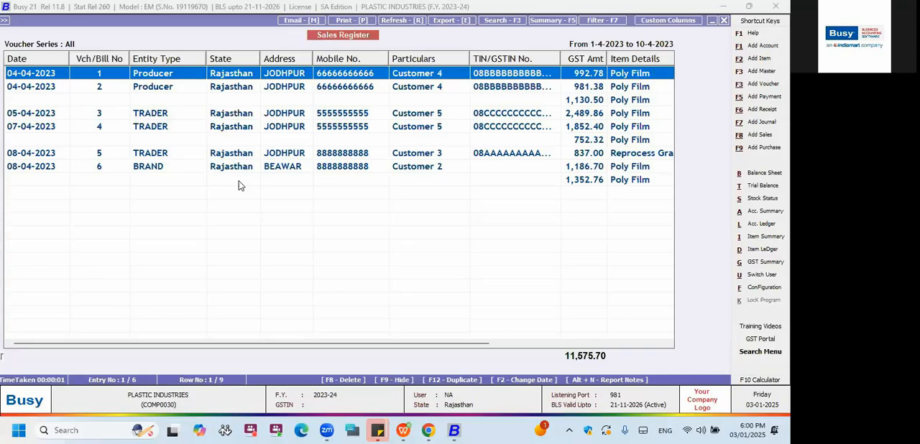
# Examine the party, GST amount, plastic type, plastic category and quantity columns of the Sales Register and open sales voucher 1.
pyautogui.press('Right')
pyautogui.press('Right')
pyautogui.press('Right')
pyautogui.press('Right')
pyautogui.press('Right')
pyautogui.press('Right')
pyautogui.press('Right')
pyautogui.press('Right')
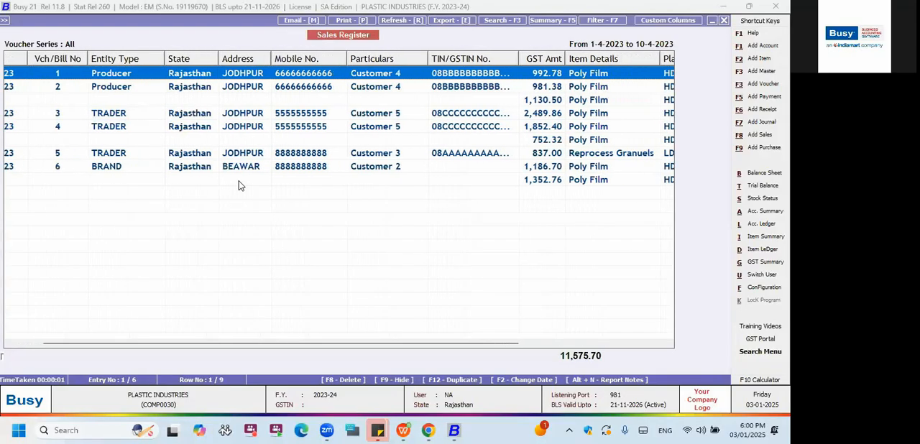
pyautogui.press('Right')
pyautogui.press('Right')
pyautogui.press('Right')
pyautogui.press('Right')
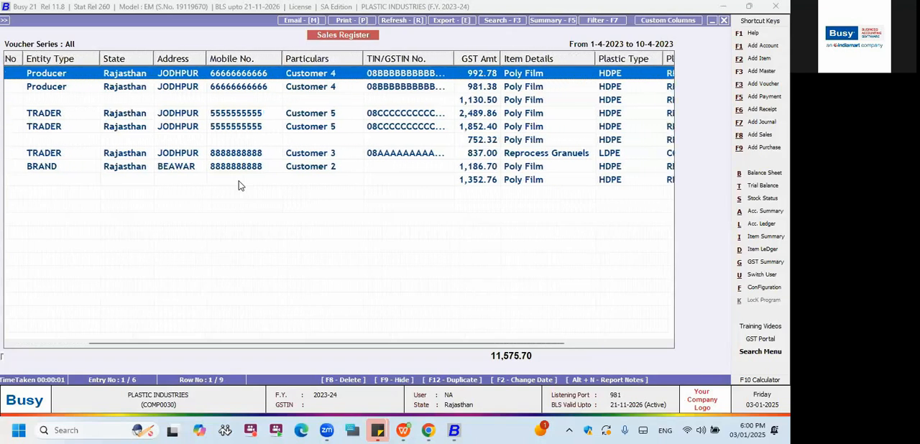
pyautogui.press('Right')
pyautogui.press('Right')
pyautogui.press('Right')
pyautogui.press('Right')
pyautogui.press('Right')
pyautogui.press('Right')
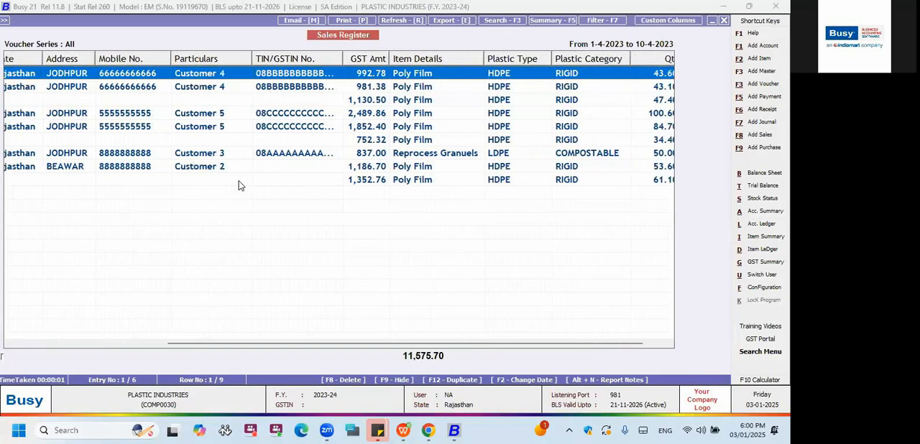
pyautogui.press('Right')
pyautogui.press('Right')
pyautogui.press('Right')
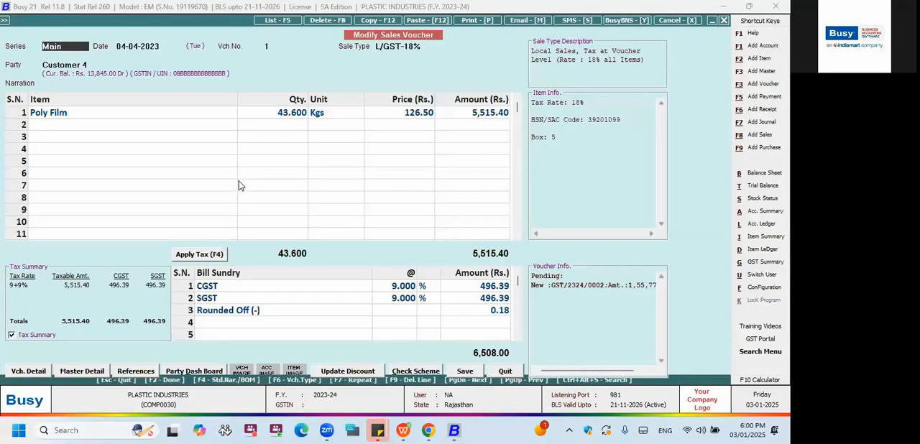
# Go through the header fields of sales voucher 1 to view its sale type, billing/shipping details and optional fields.
pyautogui.press('Return')
pyautogui.press('Return')
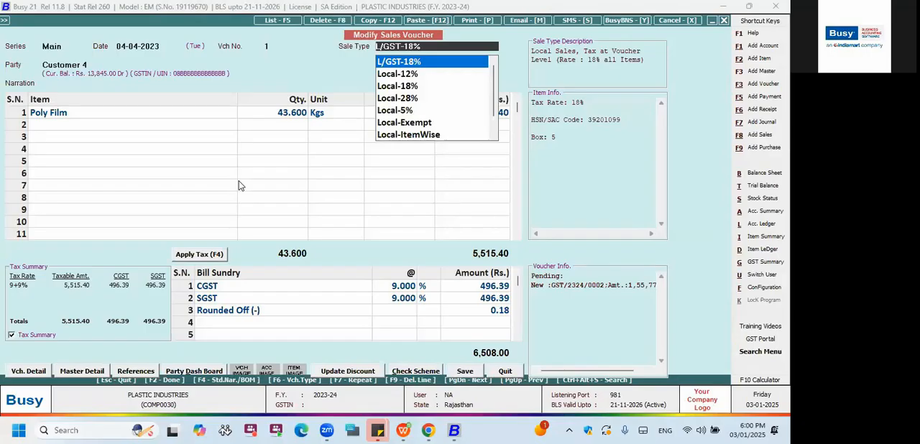
pyautogui.press('Return')
pyautogui.press('Return')
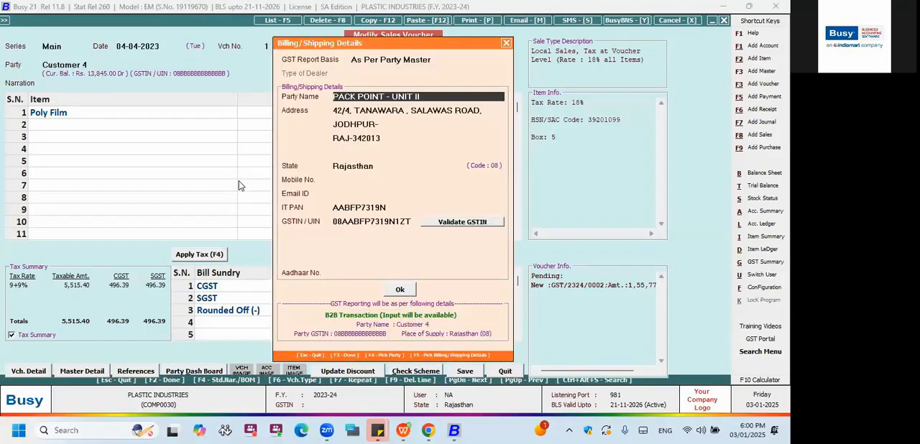
pyautogui.press('Return')
pyautogui.press('Return')
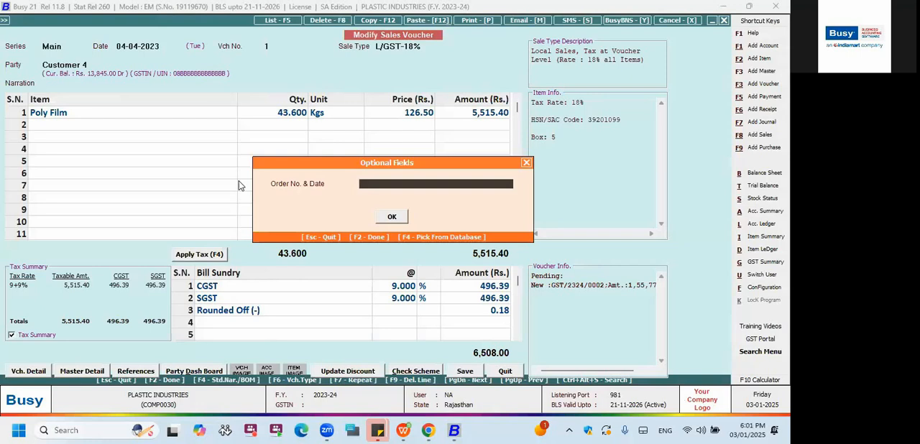
# Quit sales voucher 1 without saving and close the Sales Register.
pyautogui.press('Escape')
pyautogui.press('Escape')
pyautogui.press('y')
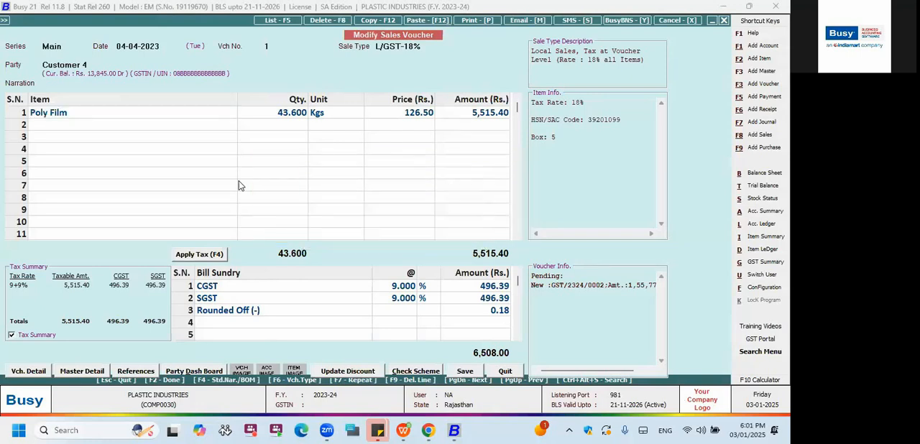
pyautogui.press('Escape')
pyautogui.press('Escape')
pyautogui.press('Escape')
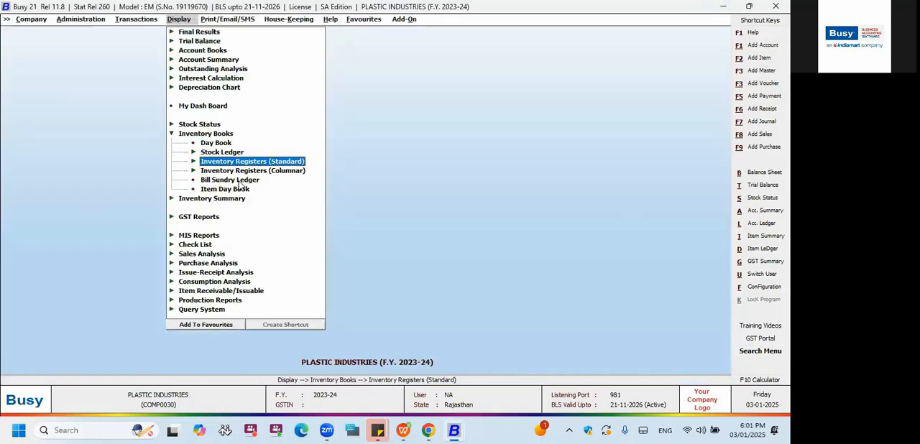
# Generate the standard Purchase Register with the Purchase Data format for all voucher series from 01-04-2023 to 10-04-2023.
pyautogui.press('Return')
pyautogui.click(237, 180)
pyautogui.press('Return')
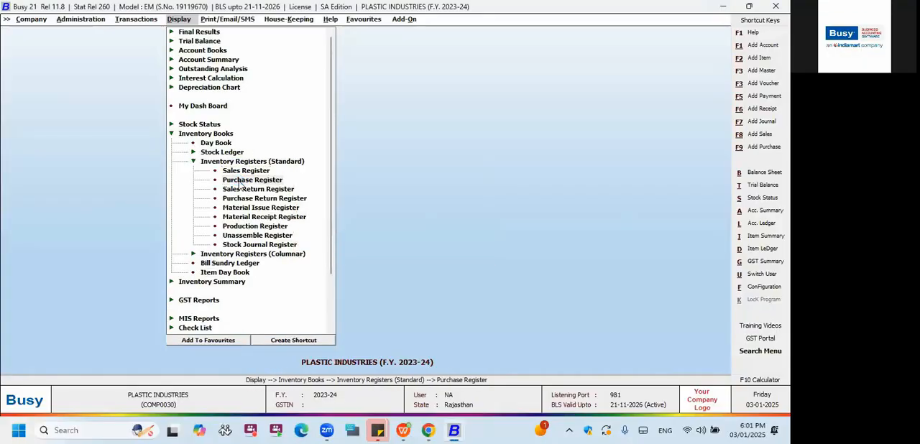
pyautogui.press('Down')
pyautogui.press('Return')
pyautogui.press('Return')
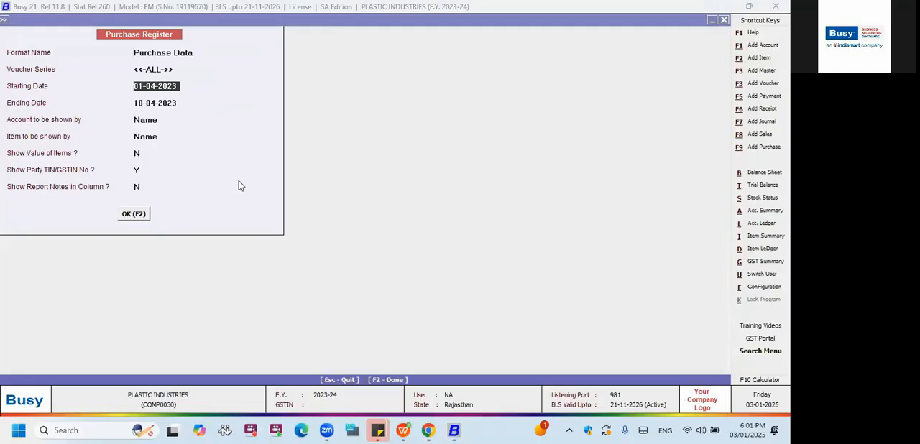
pyautogui.press('F2')
# Examine the entity type, GST amount, plastic category and quantity columns of the Purchase Register and close it.
pyautogui.hscroll(5, 239, 186)
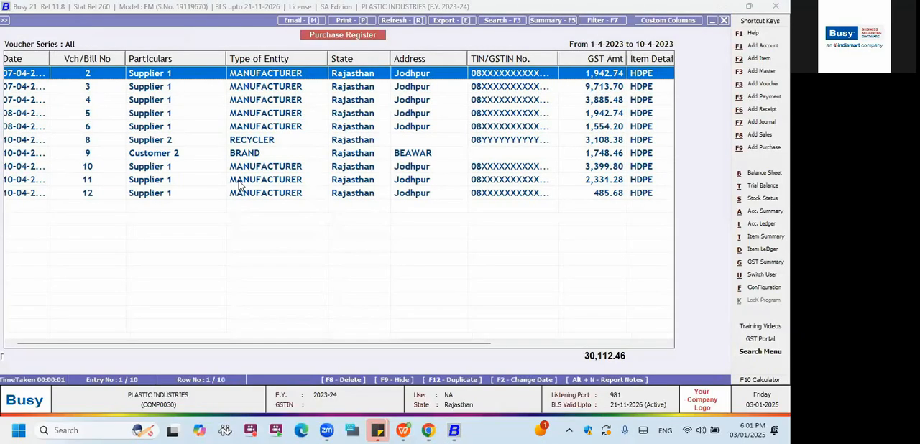
pyautogui.hscroll(4, 240, 185)
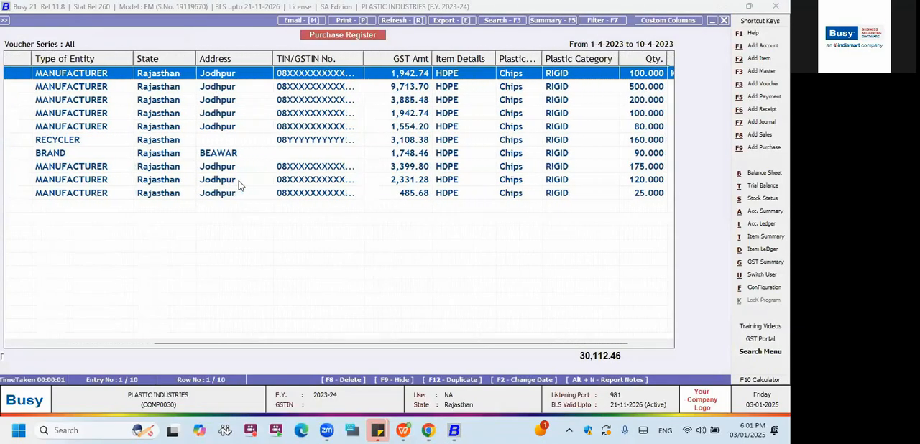
pyautogui.press('Escape')
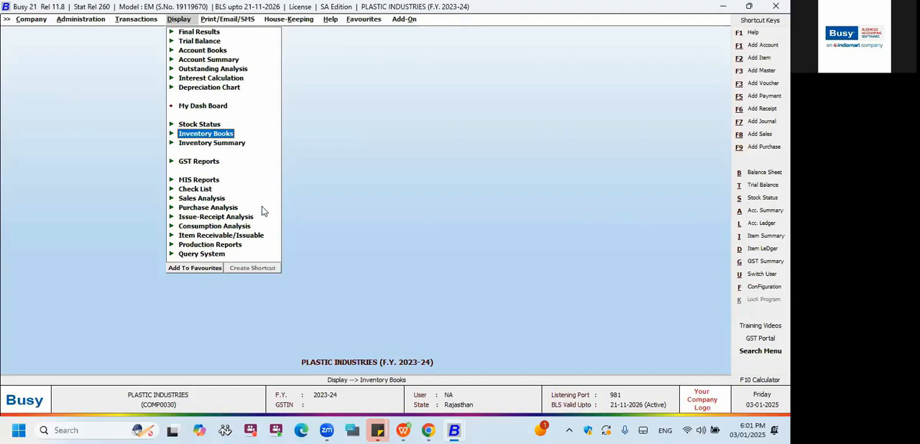
pyautogui.click(405, 432)
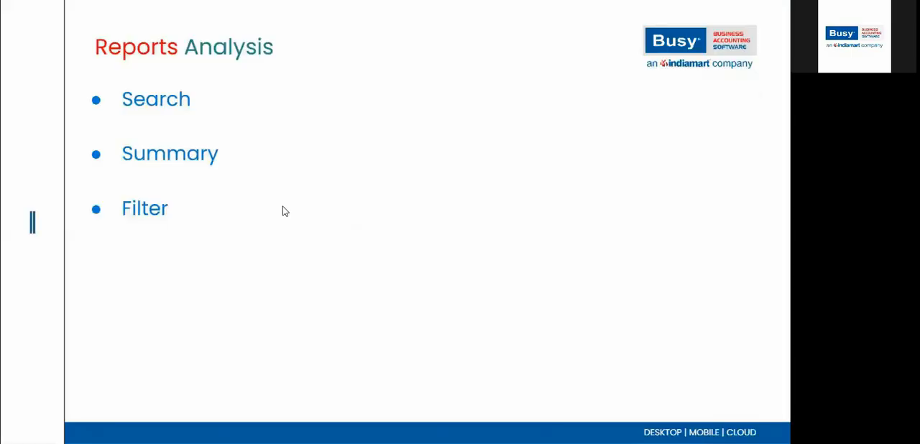
pyautogui.click(282, 205)
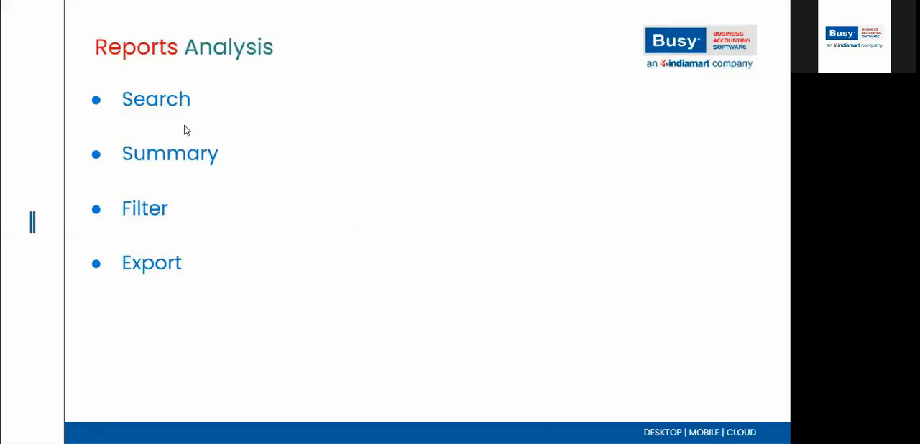